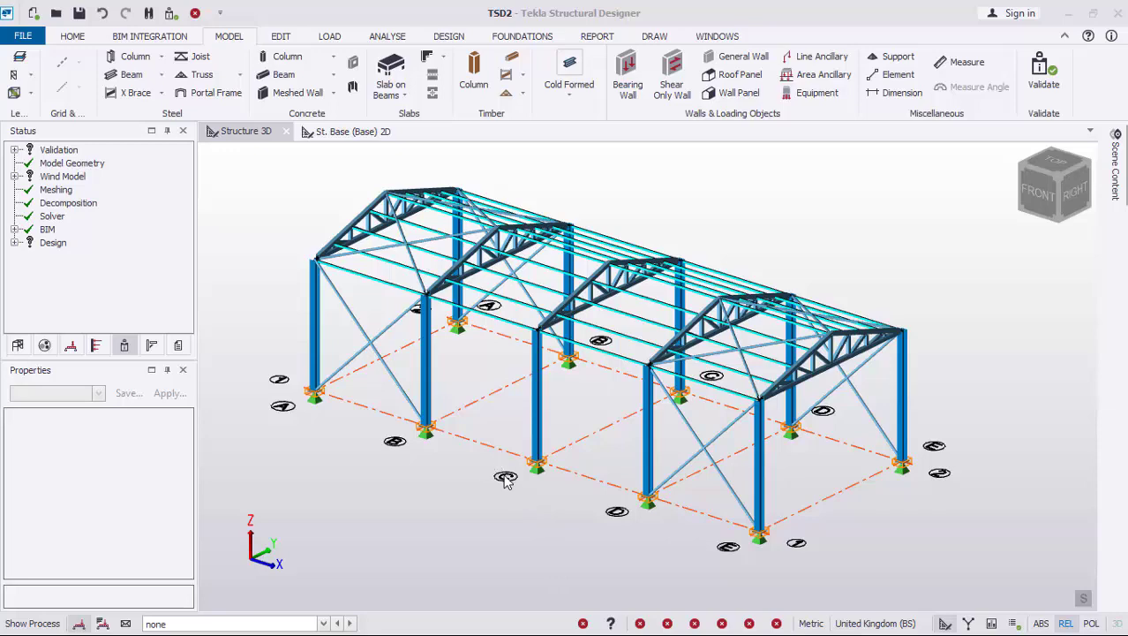
mouse_move(518, 487)
right_down()
mouse_move(530, 489)
mouse_move(542, 463)
mouse_move(511, 470)
right_up()
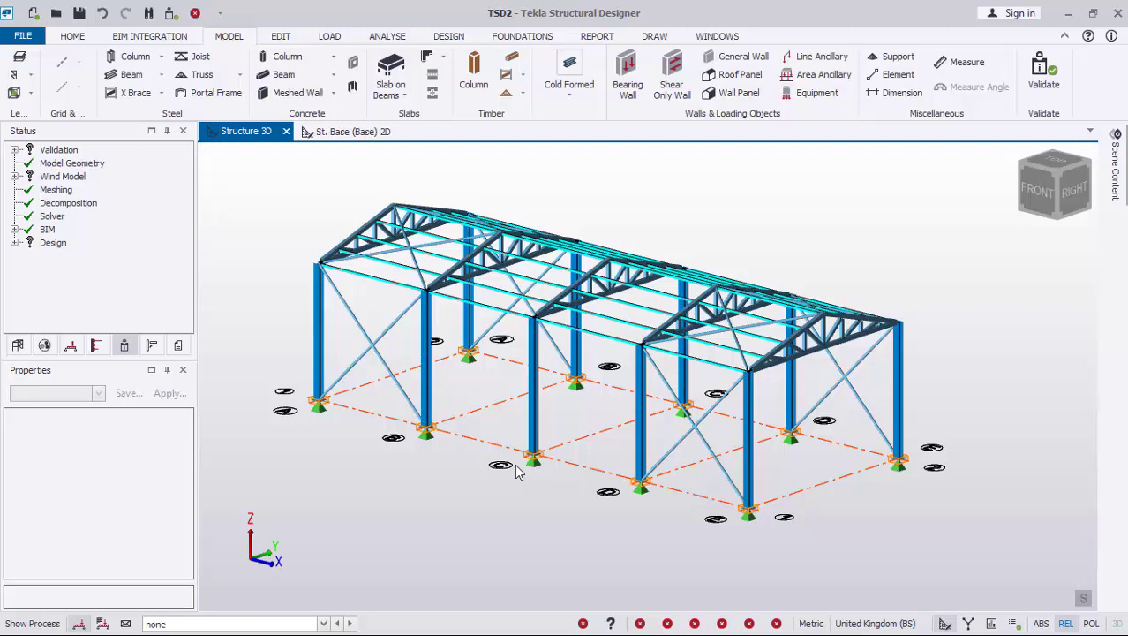
mouse_move(433, 439)
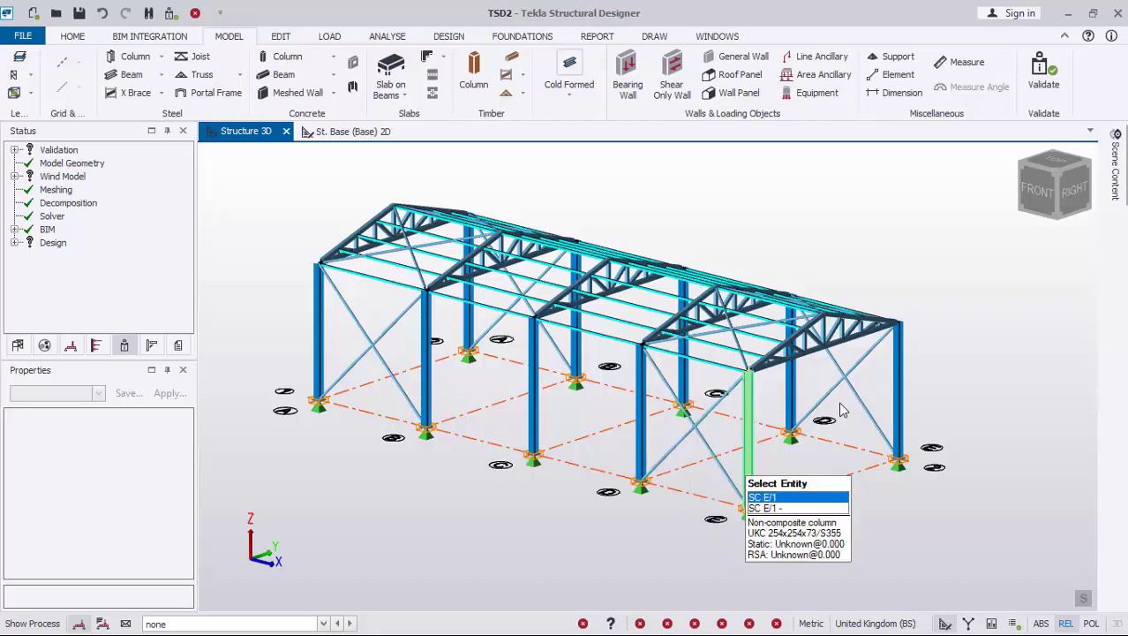
middle_drag(855, 433, 821, 435)
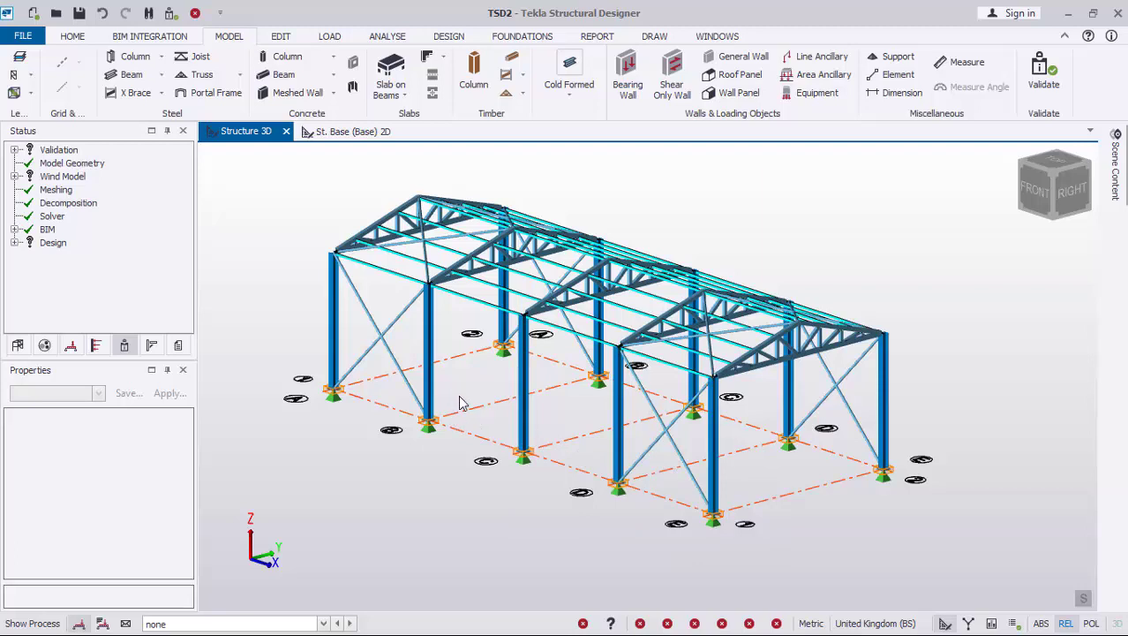
middle_drag(460, 387, 493, 415)
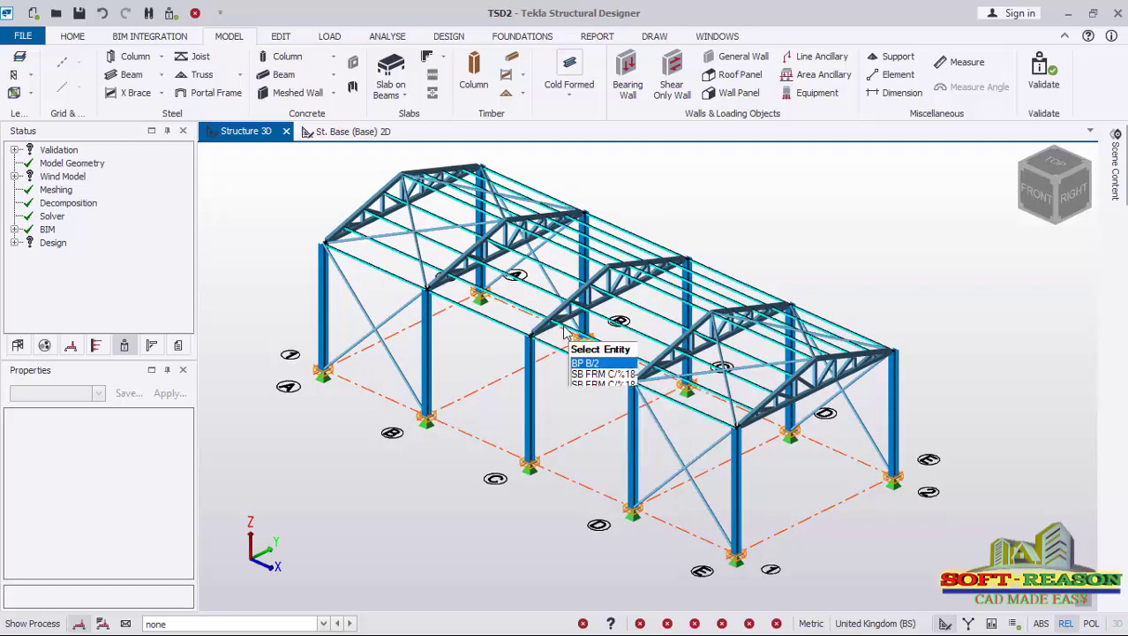
middle_drag(564, 403, 572, 379)
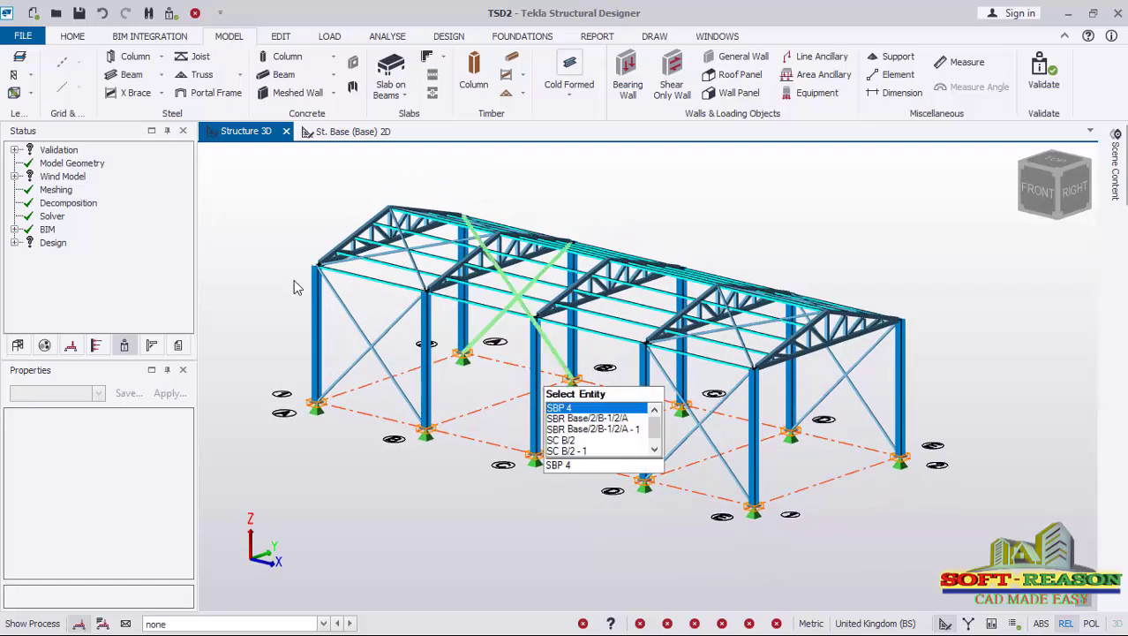
- Create a roof panel over the grid line 1 slope, spanning from eaves to ridge between frames A and E
scroll(346, 215, up, 2)
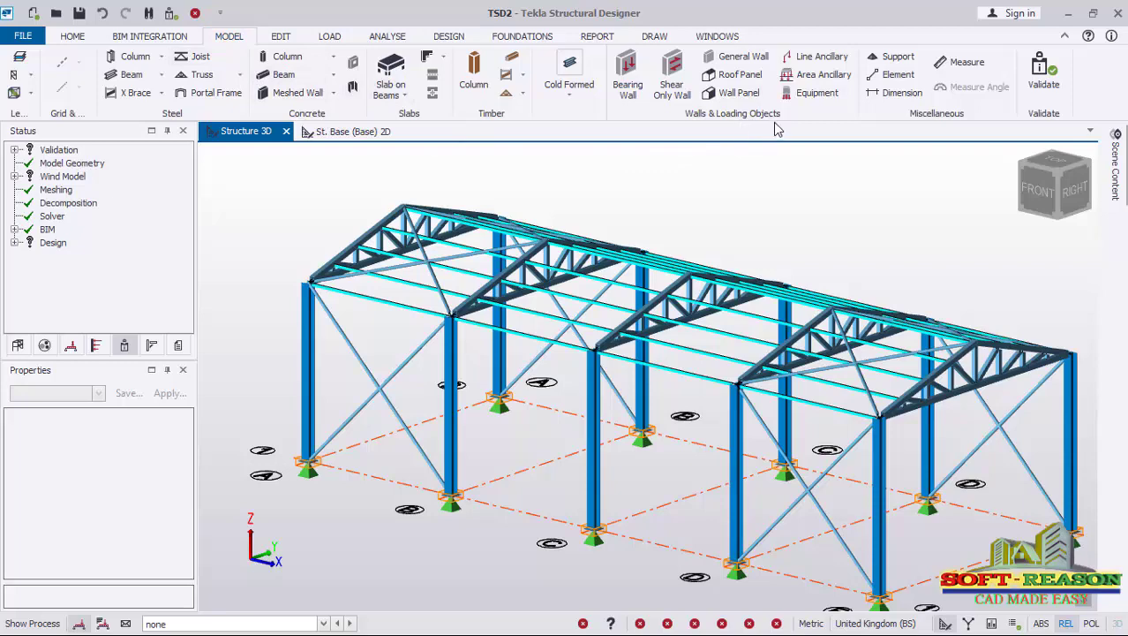
click(736, 79)
scroll(305, 278, up, 5)
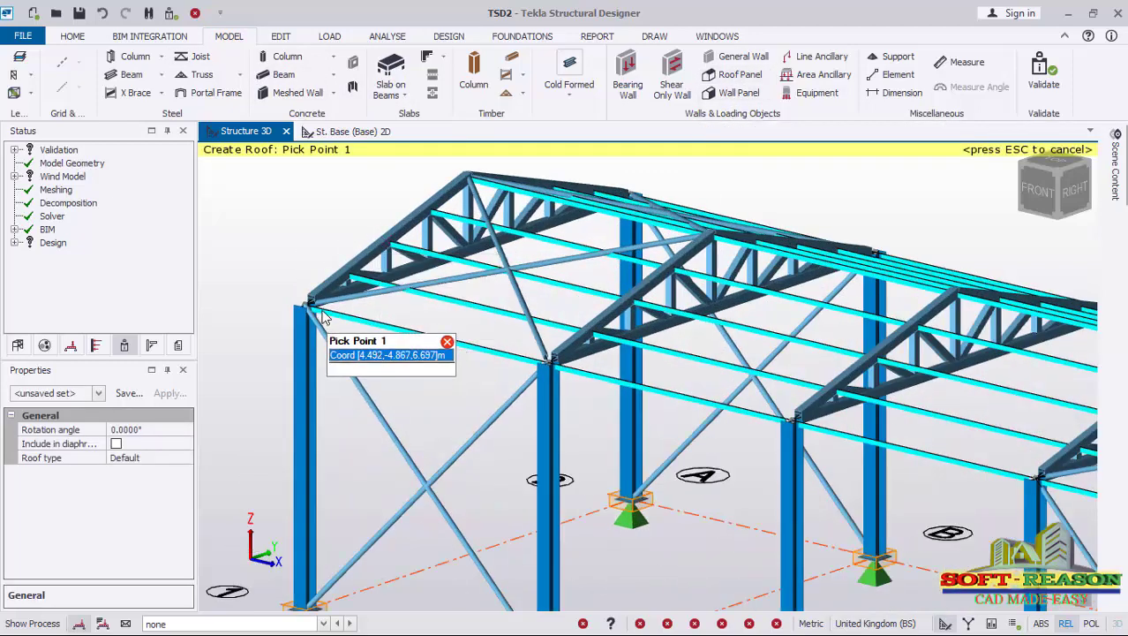
click(309, 304)
click(468, 181)
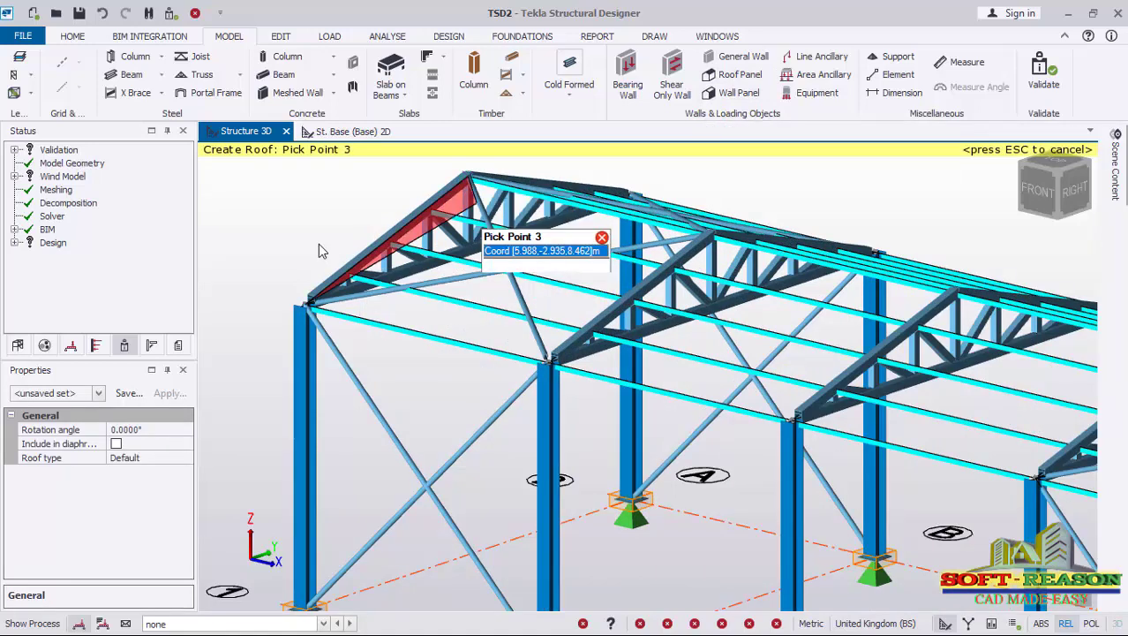
scroll(338, 309, down, 2)
scroll(338, 309, down, 3)
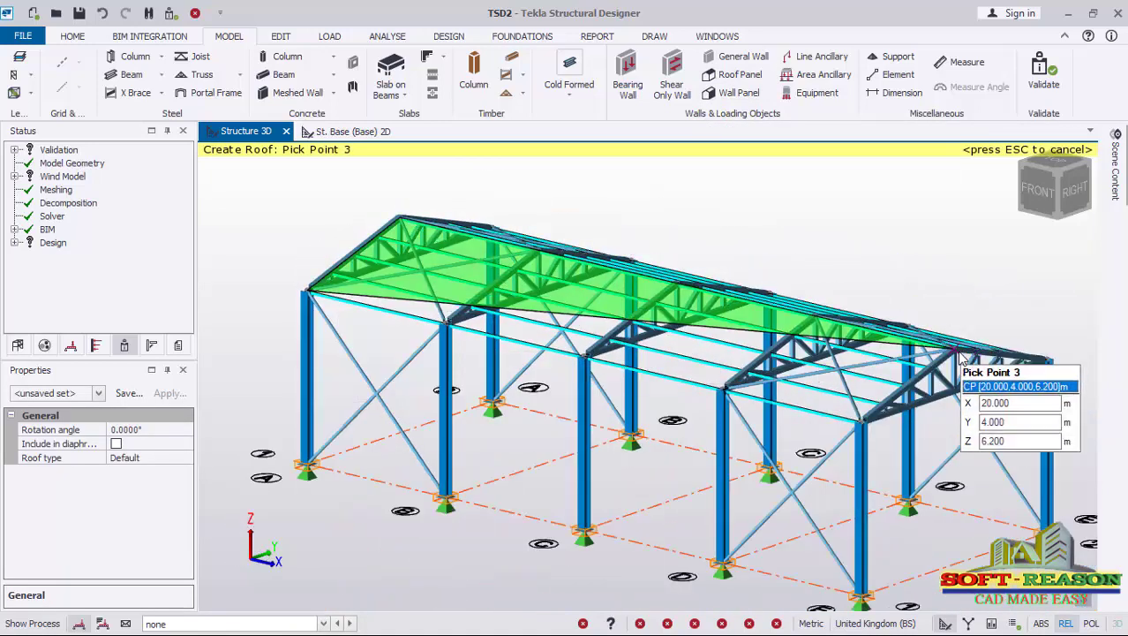
click(958, 353)
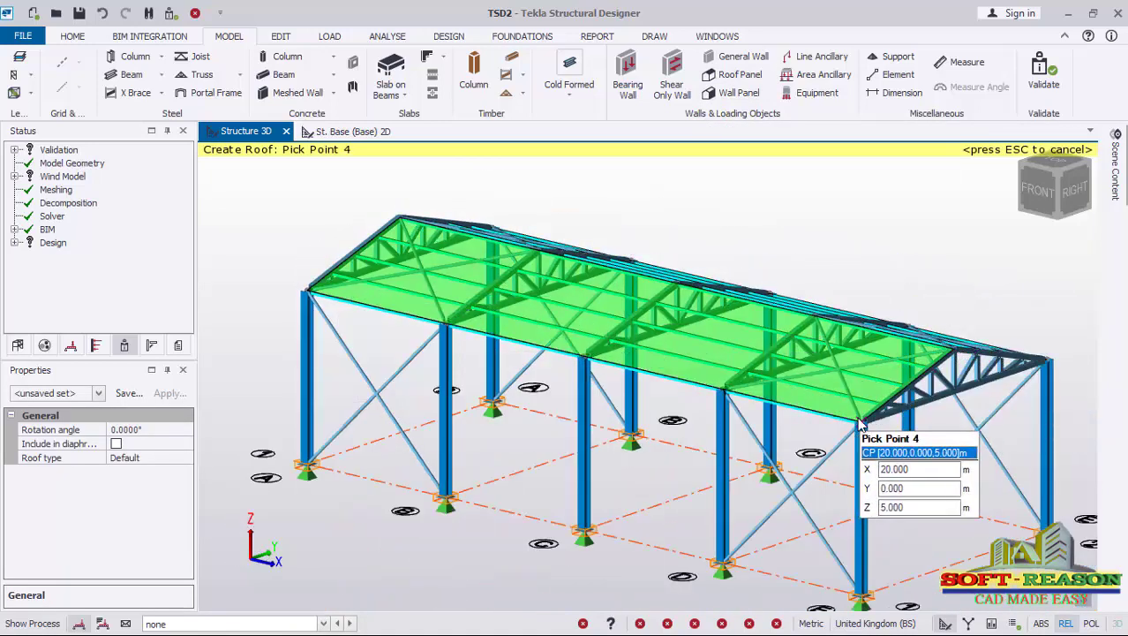
click(307, 290)
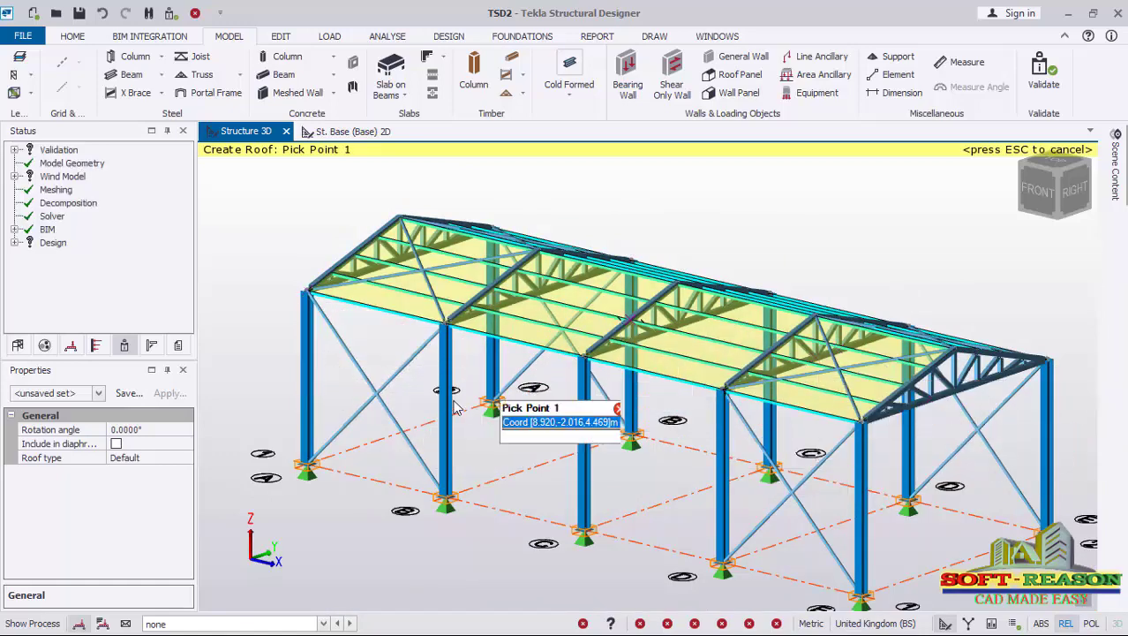
- Create a second roof panel over the opposite grid line 2 slope, from ridge to eaves between frames A and E
right_drag(874, 422, 423, 424)
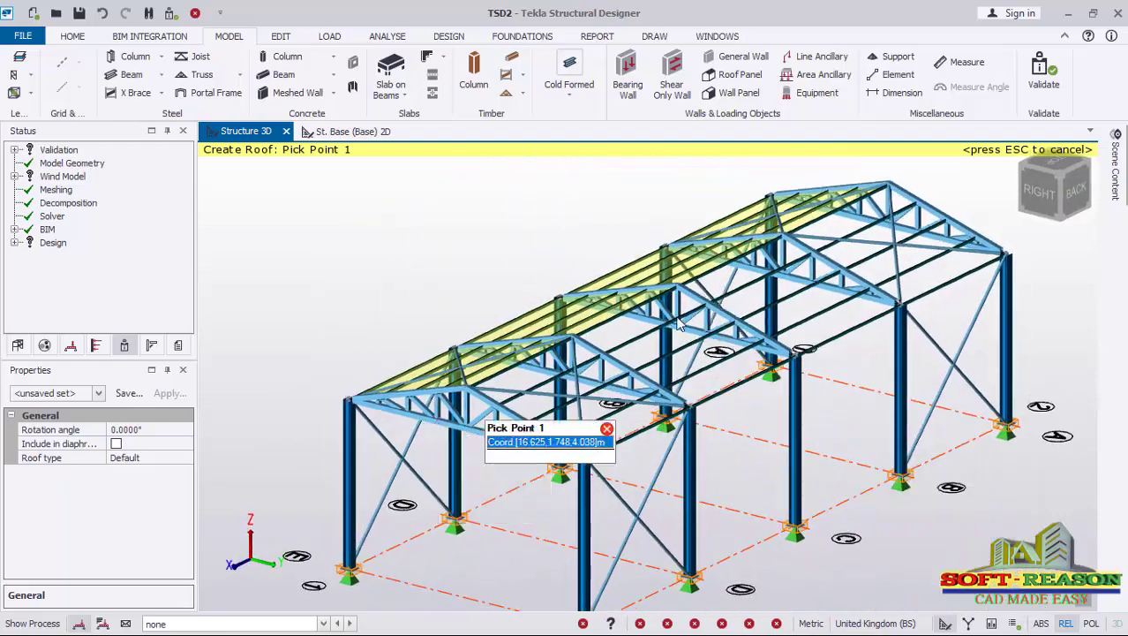
click(892, 187)
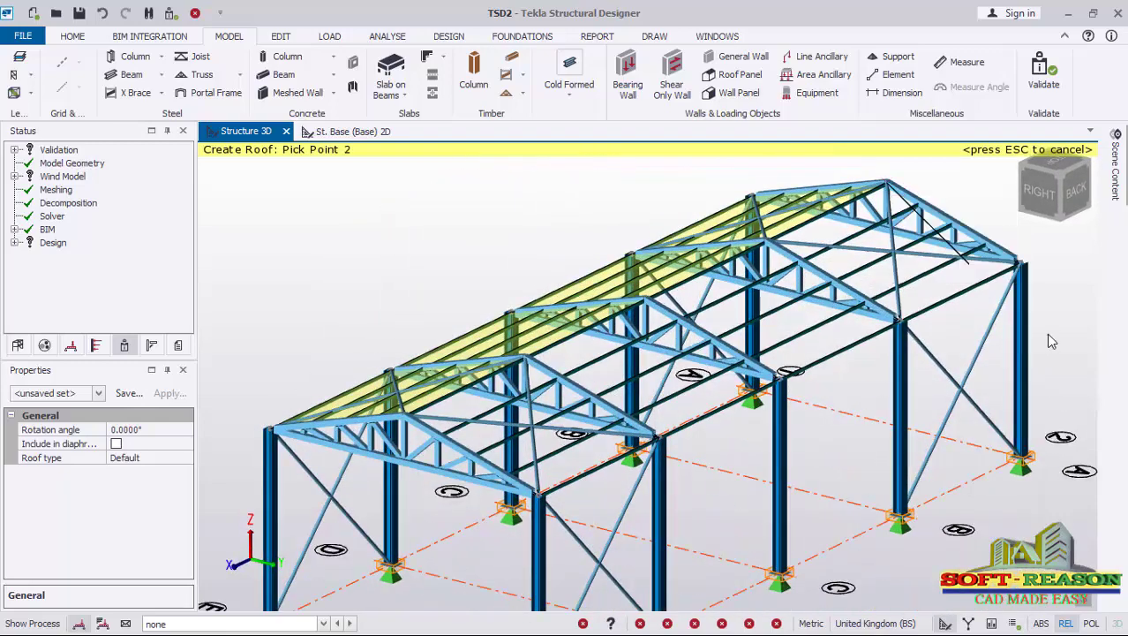
click(1023, 263)
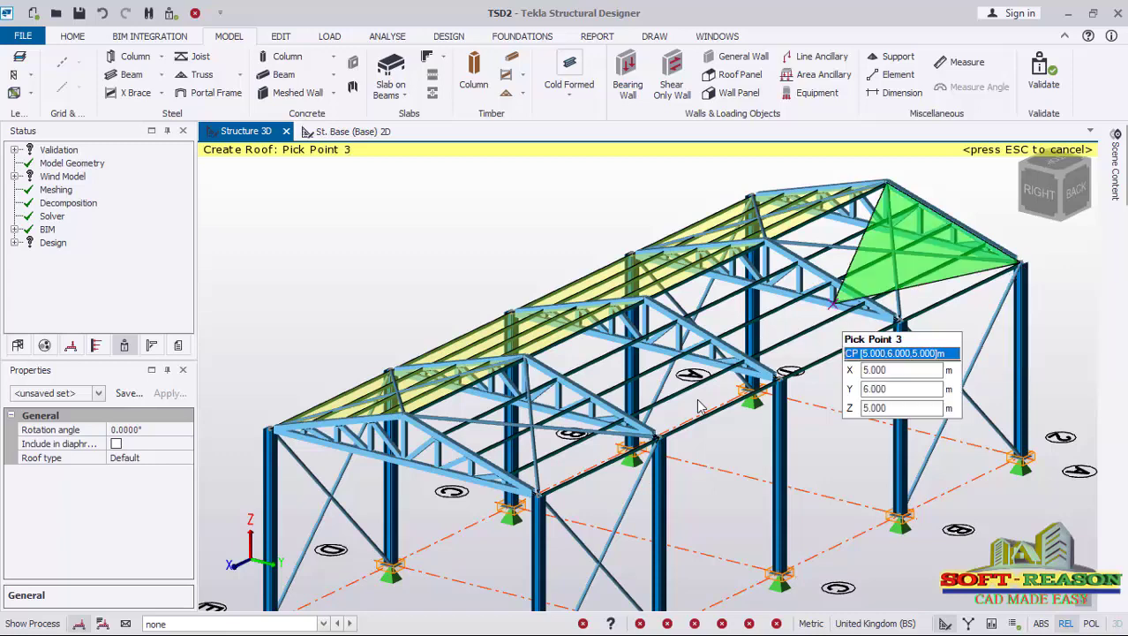
click(526, 485)
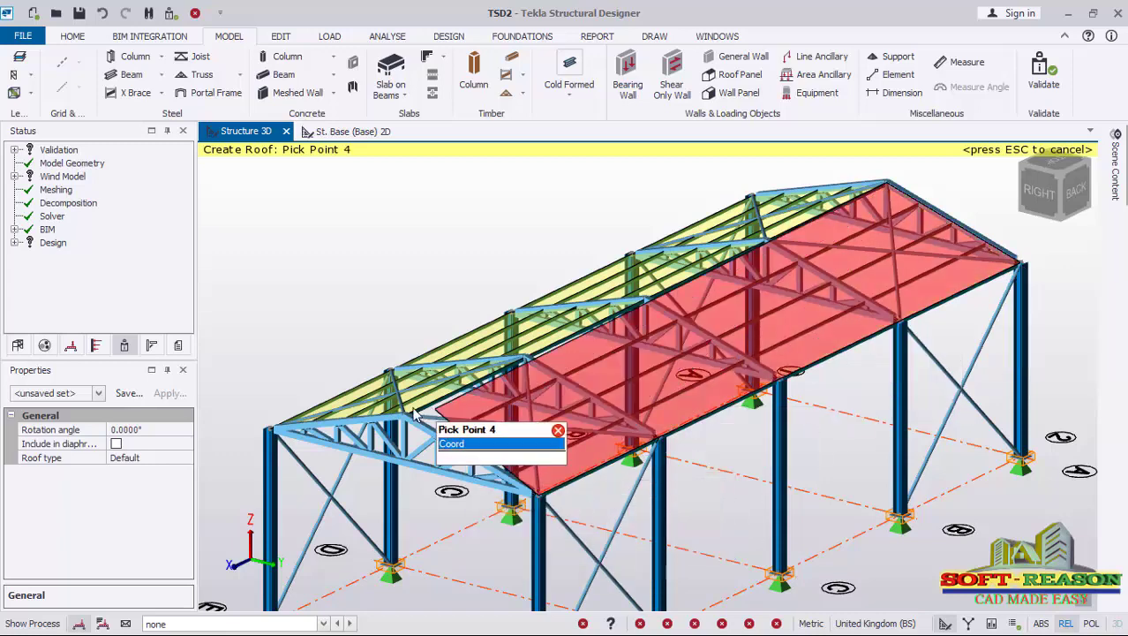
click(404, 415)
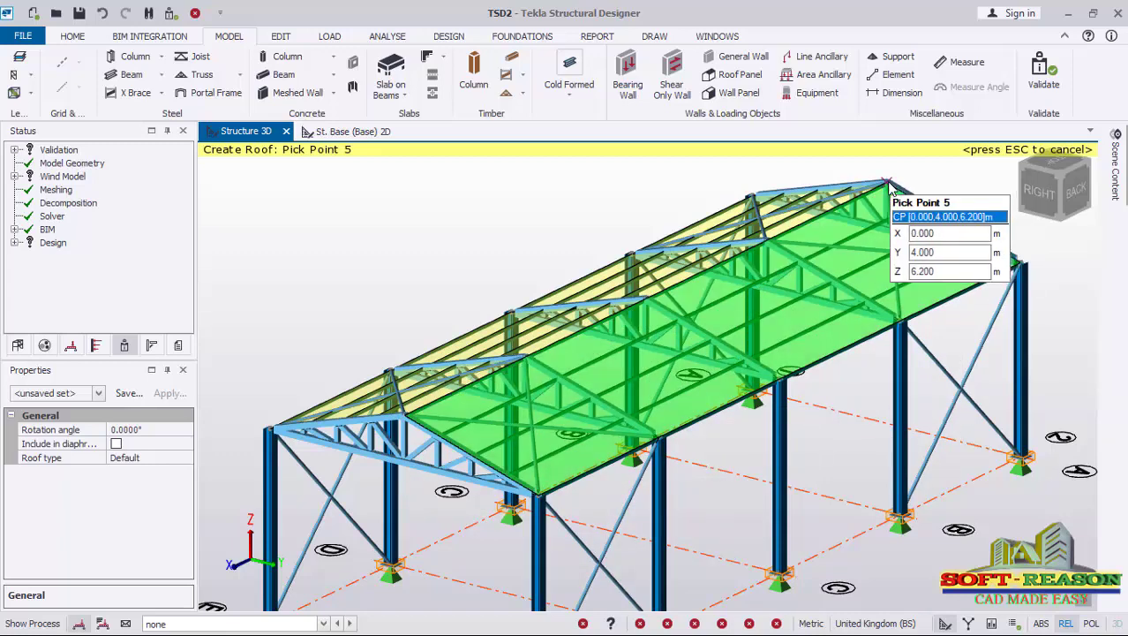
click(886, 183)
right_drag(354, 415, 766, 355)
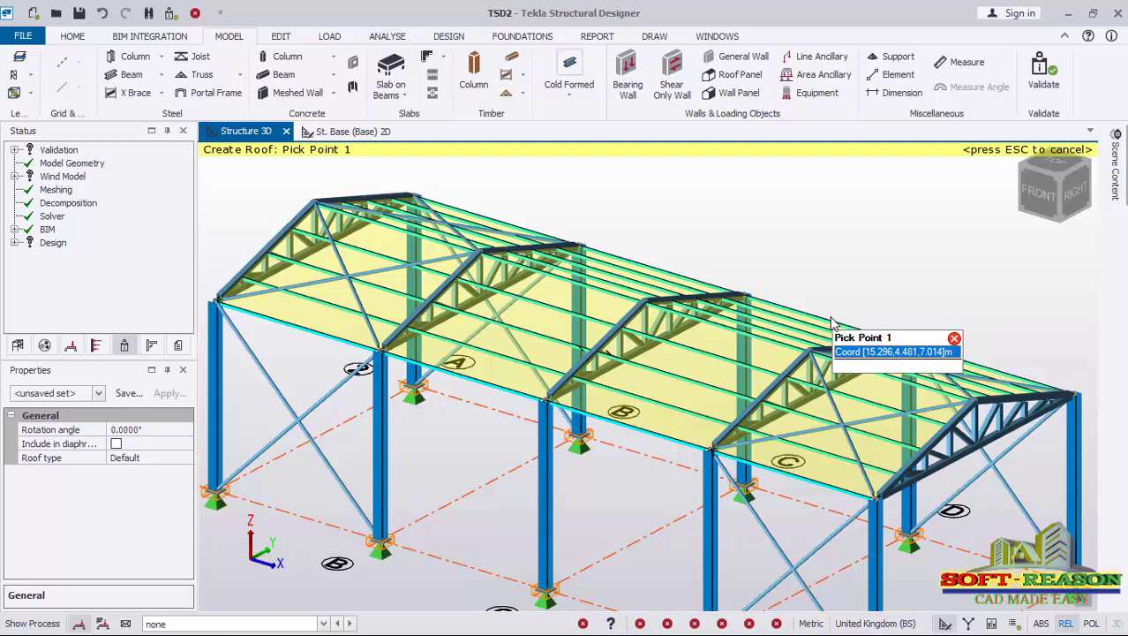
key(Escape)
- Delete the Services loadcase from the model's loadcases
scroll(669, 195, down, 2)
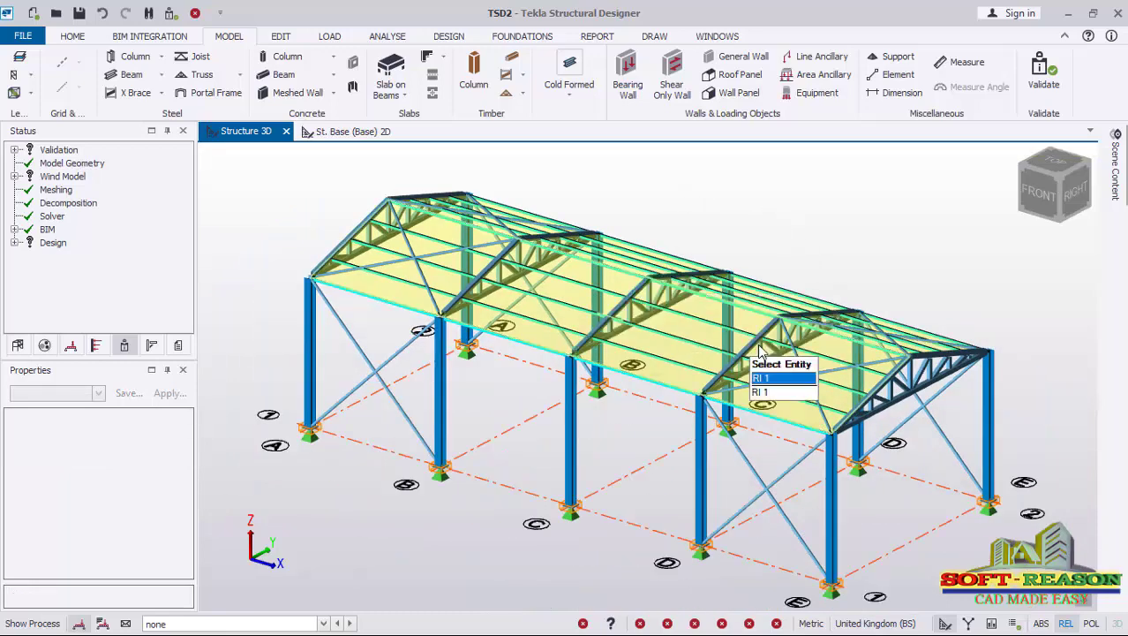
scroll(739, 345, up, 1)
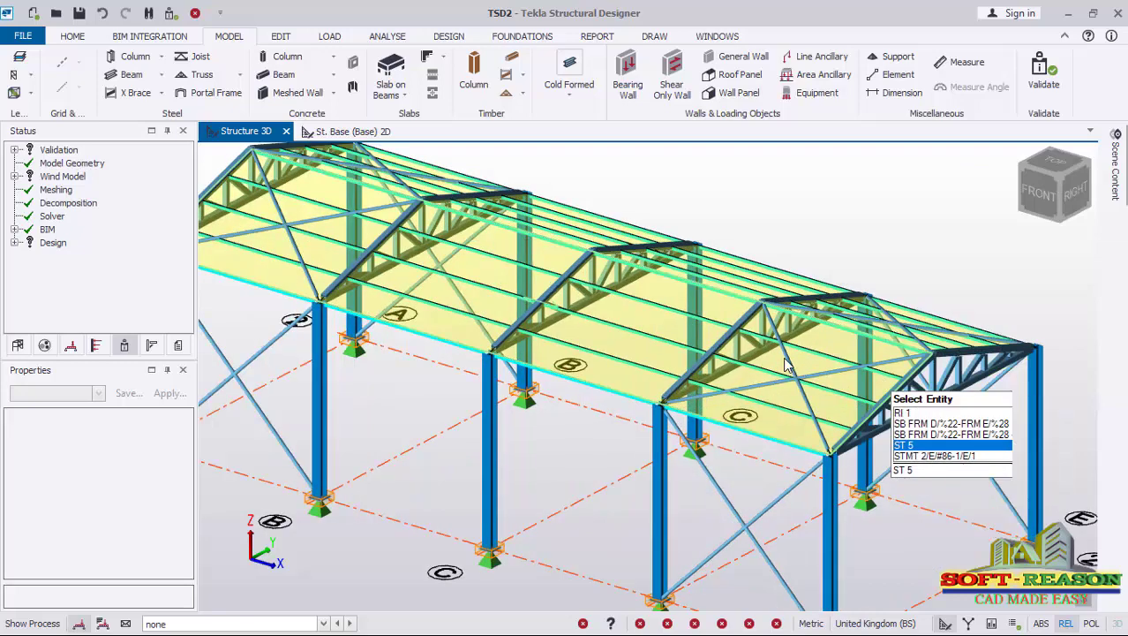
scroll(680, 364, down, 1)
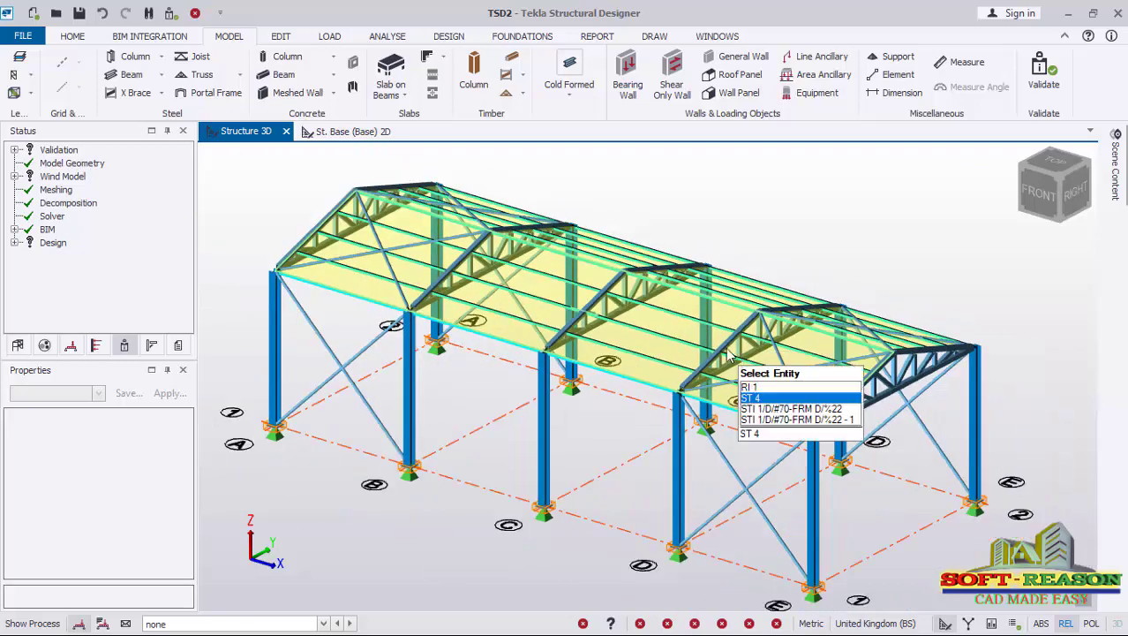
click(328, 36)
click(44, 58)
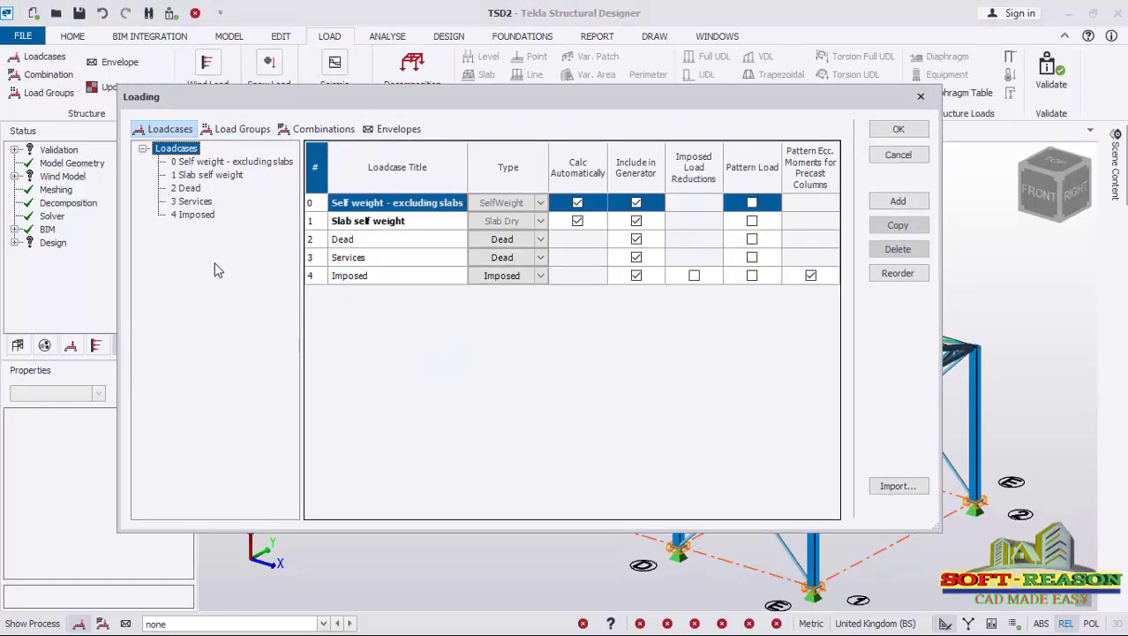
click(190, 202)
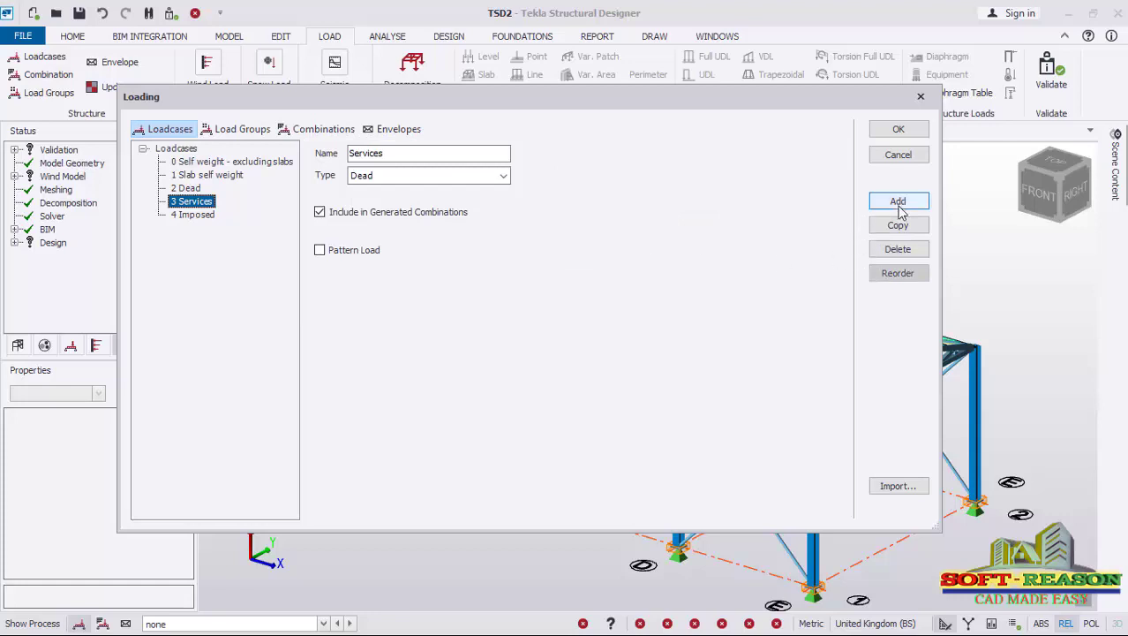
click(897, 250)
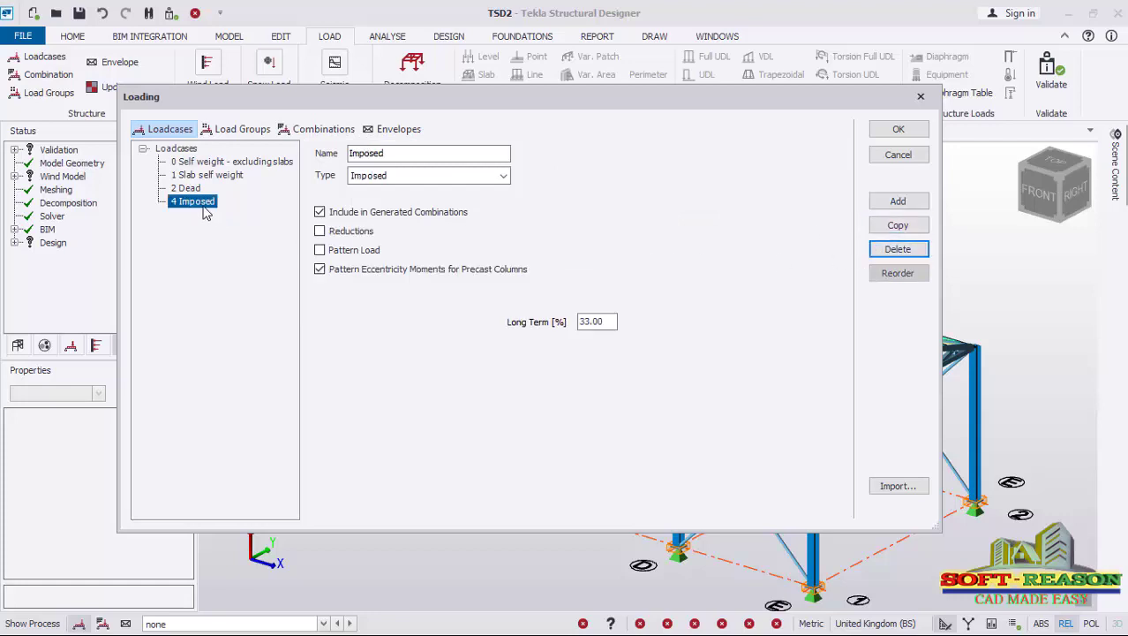
- Rename the Imposed loadcase as "Roof Imposed" and set its type to Roof Imposed
click(350, 158)
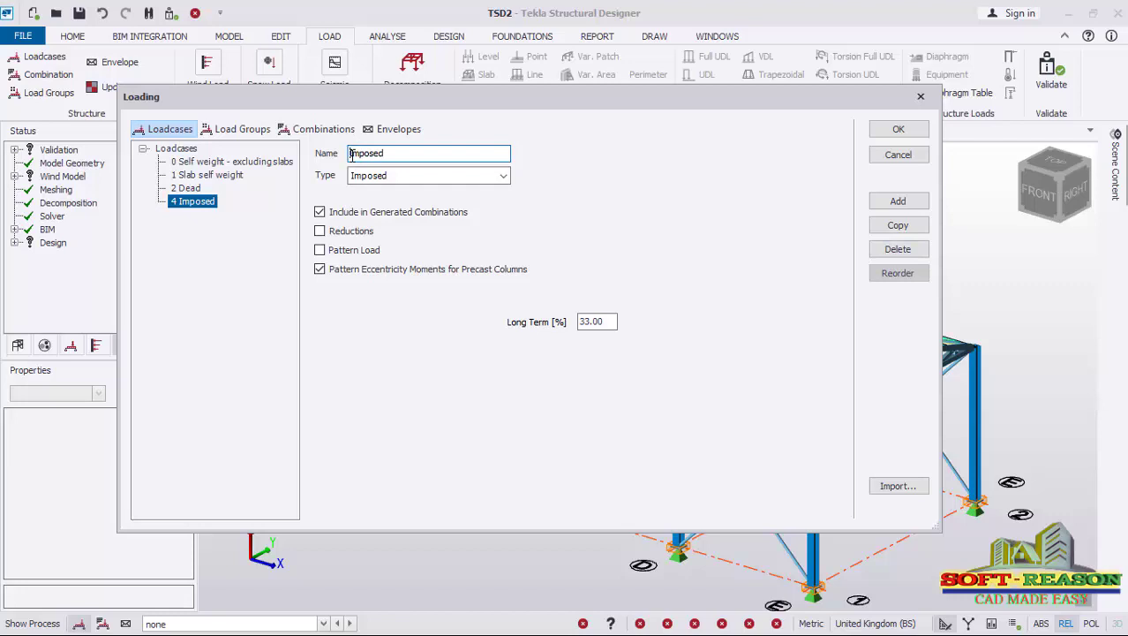
text(Rof)
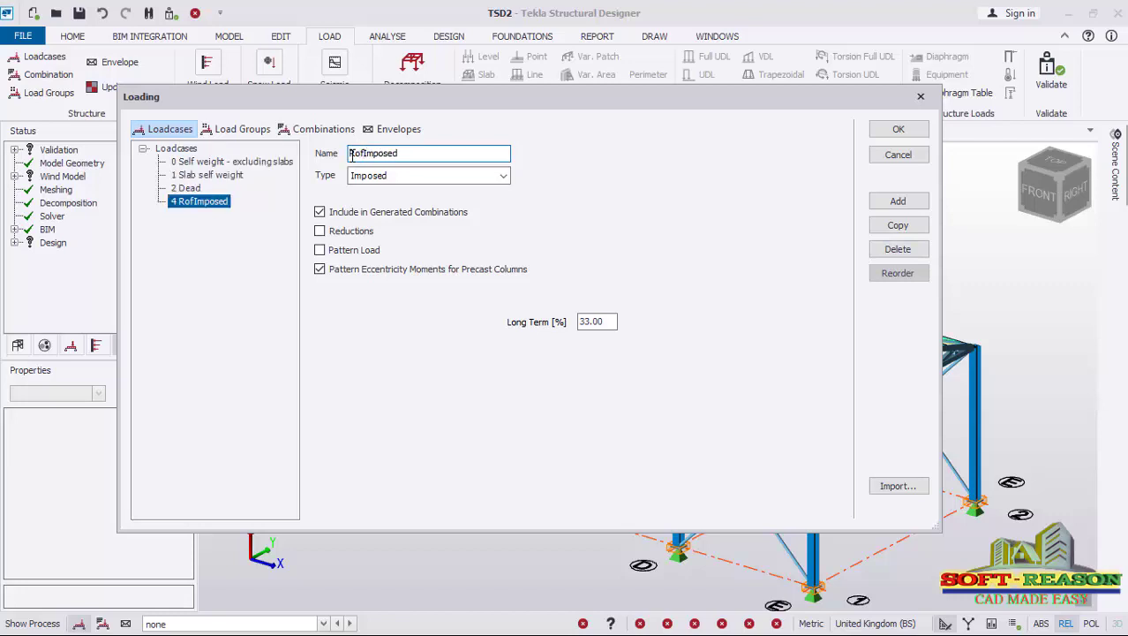
text(f)
key(BackSpace)
key(BackSpace)
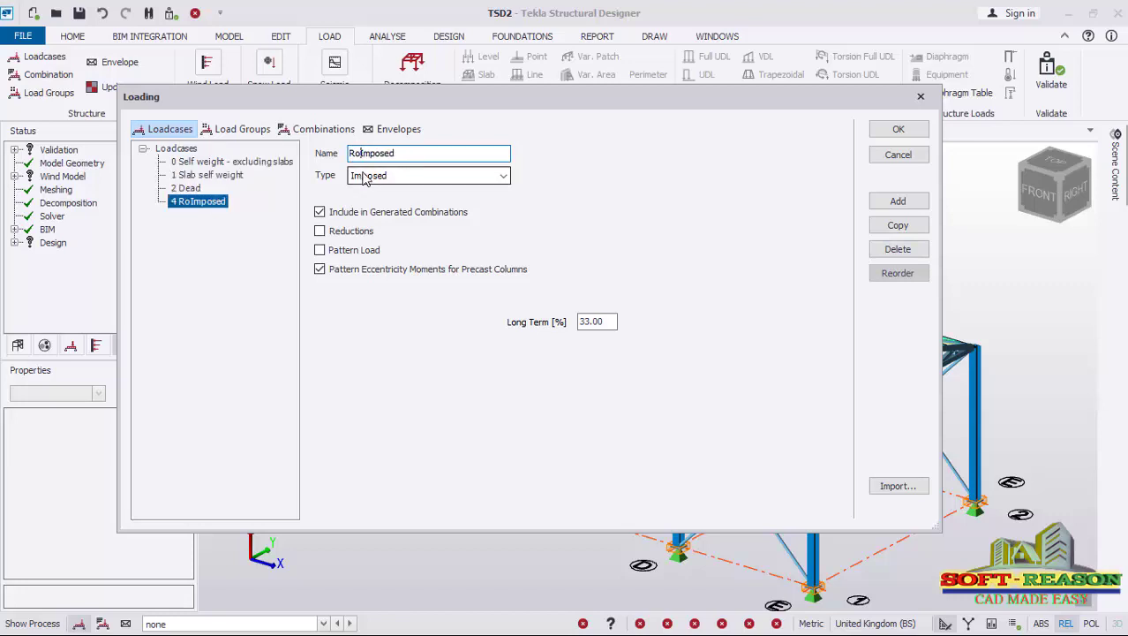
text(of)
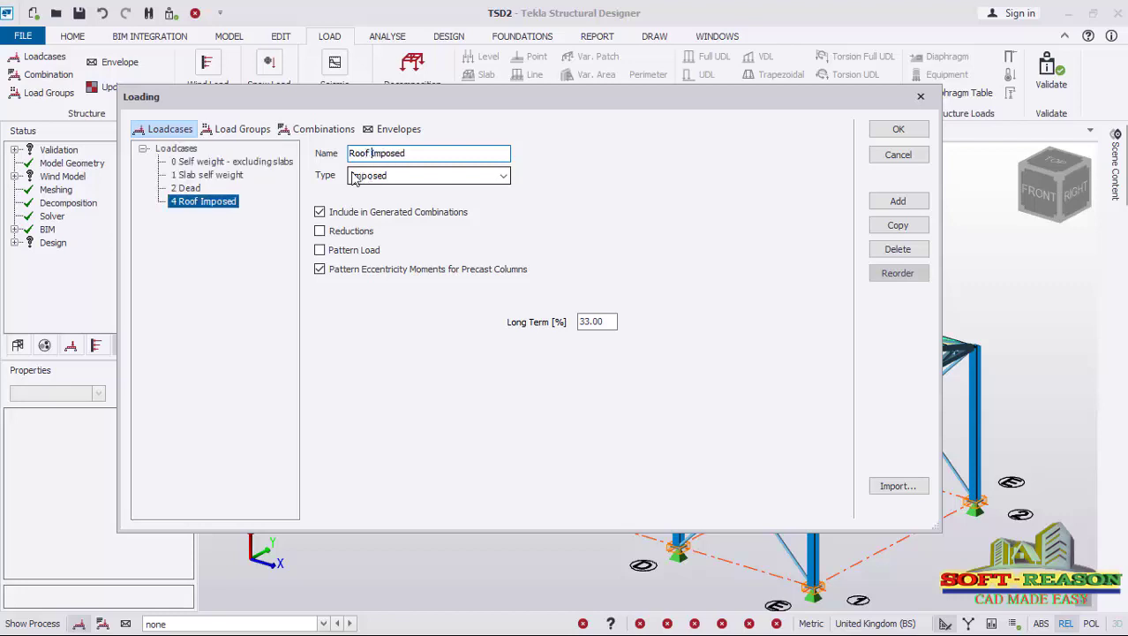
click(424, 174)
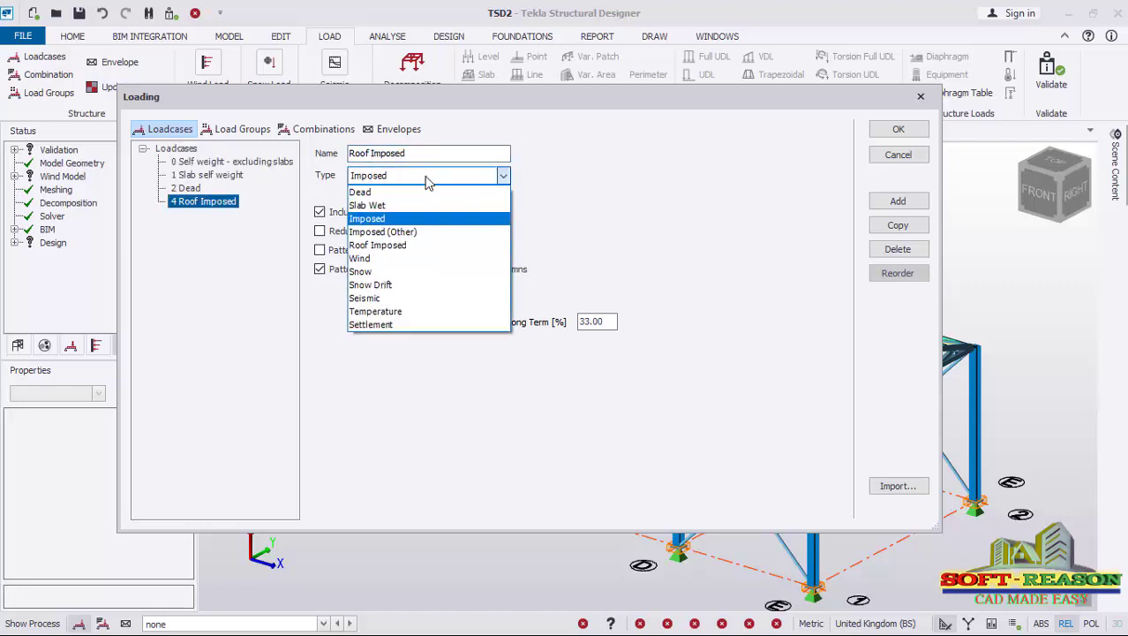
click(363, 247)
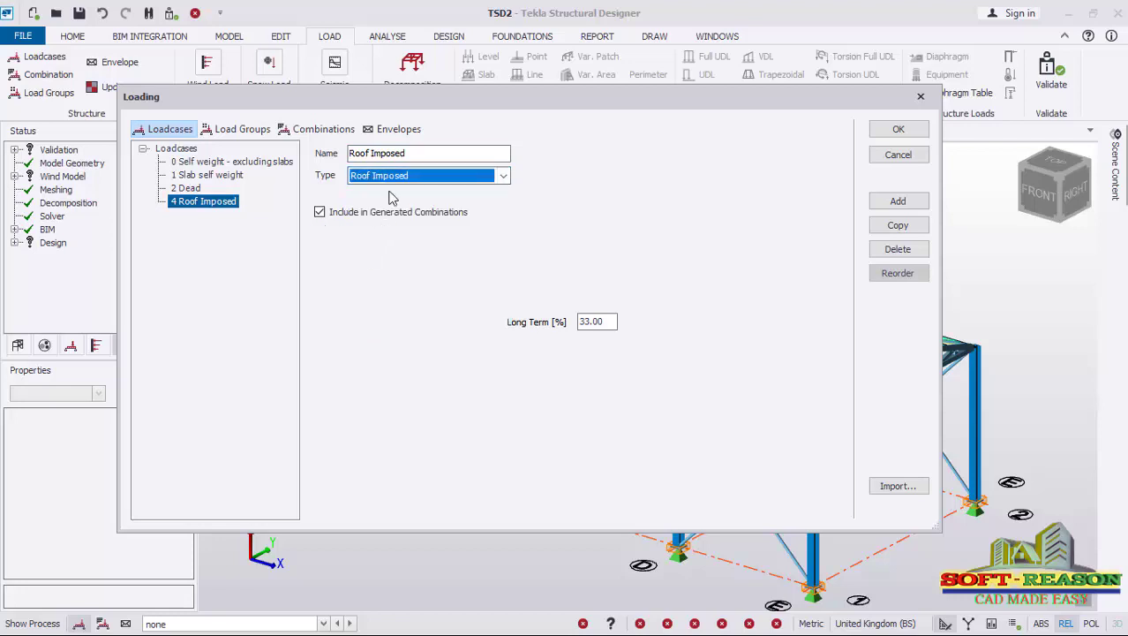
- Add a design combination and include the Dead and Roof Imposed loadcases in it
click(189, 189)
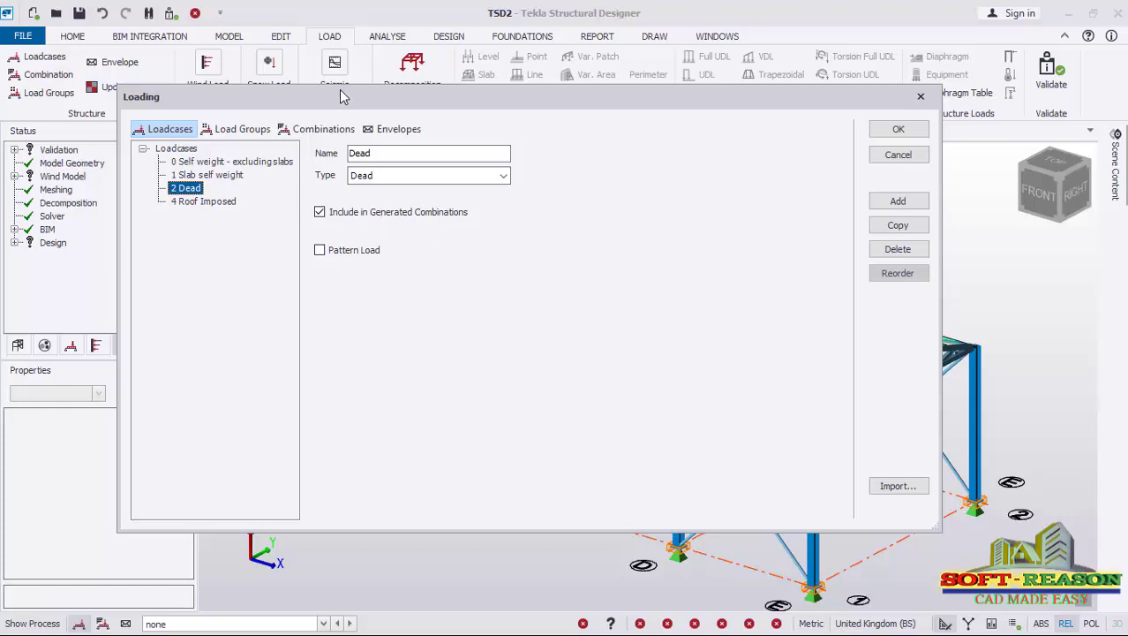
click(325, 131)
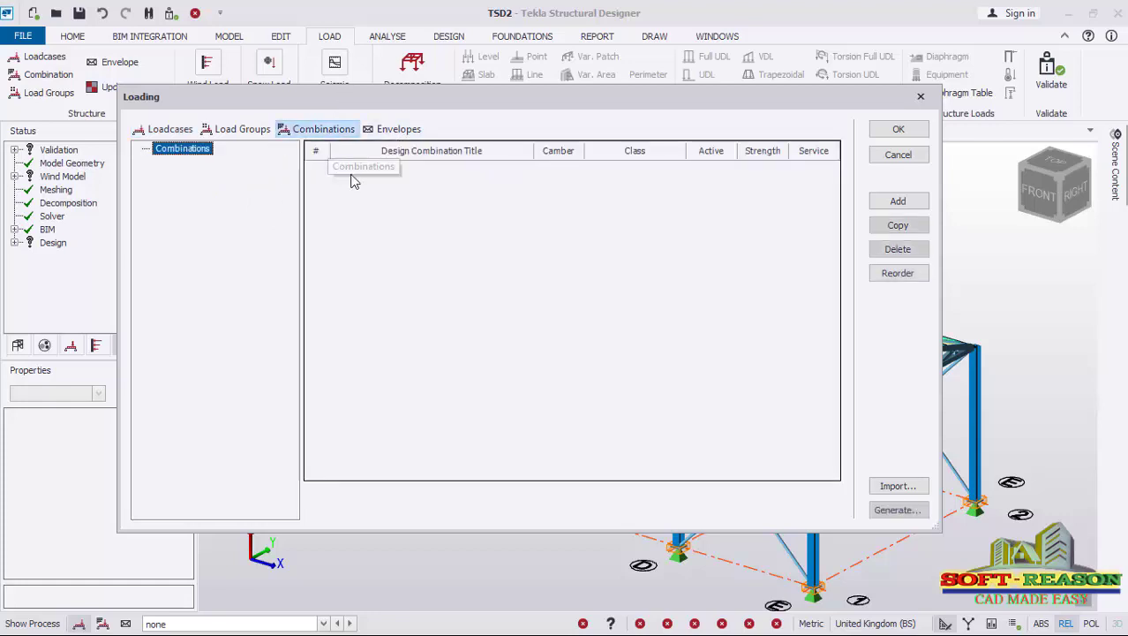
click(897, 202)
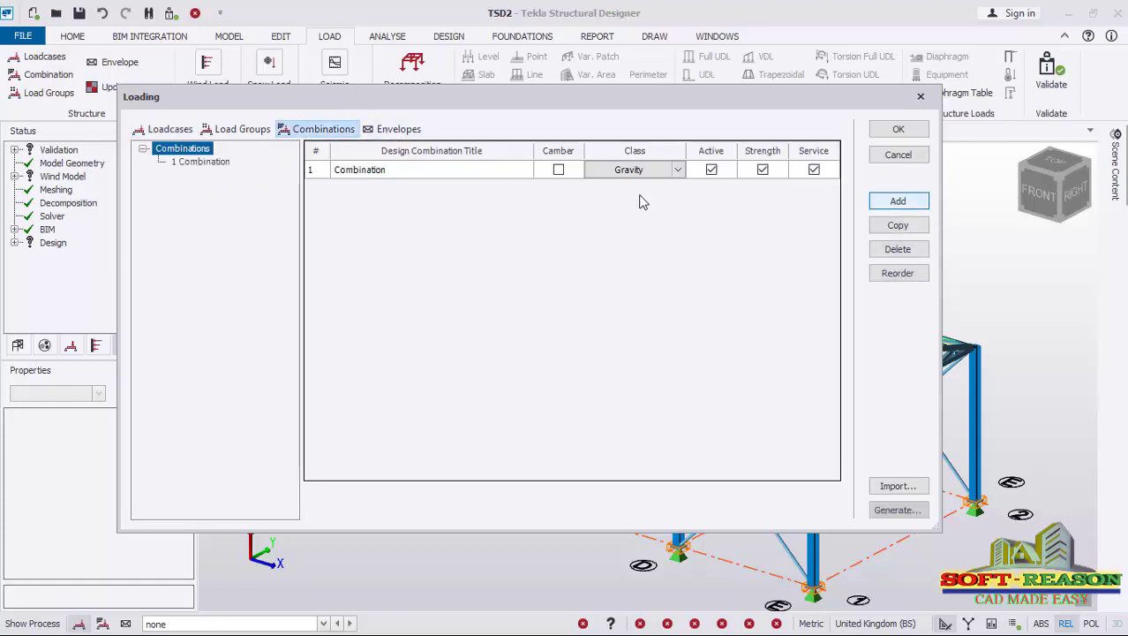
click(196, 165)
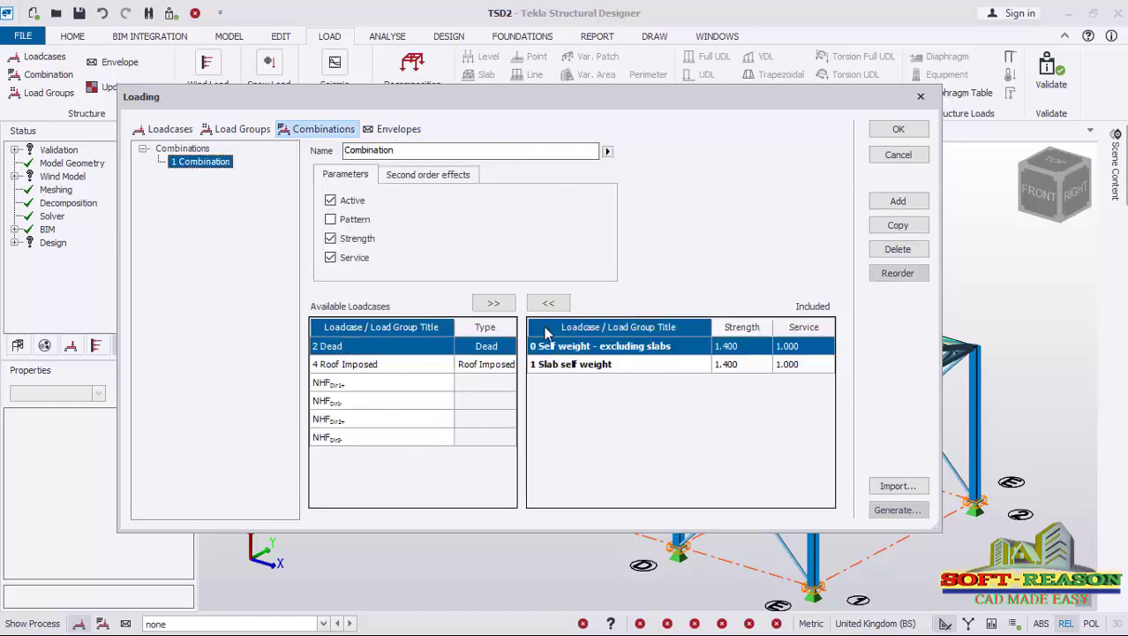
click(494, 302)
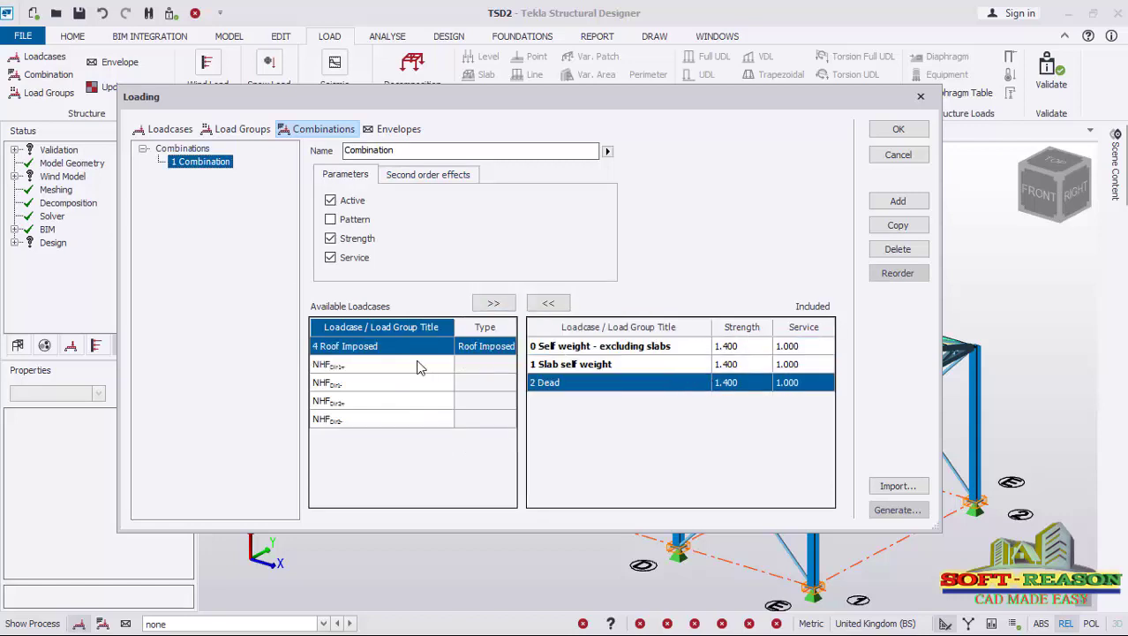
click(493, 303)
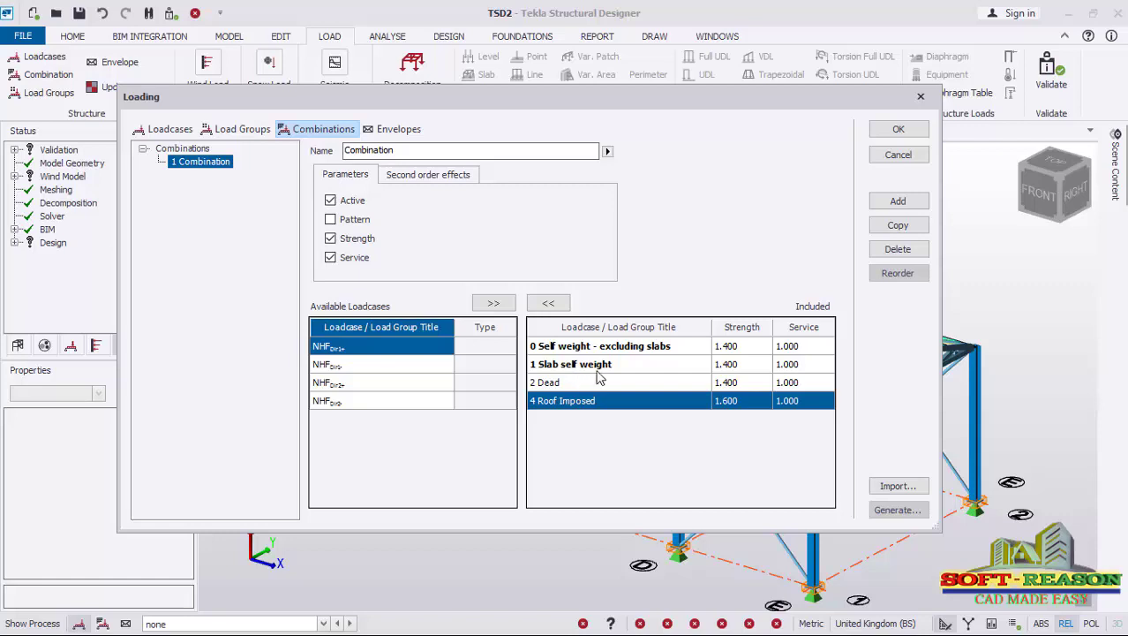
- Remove the Slab self weight loadcase from the design combination and accept the loading settings
click(538, 362)
click(548, 302)
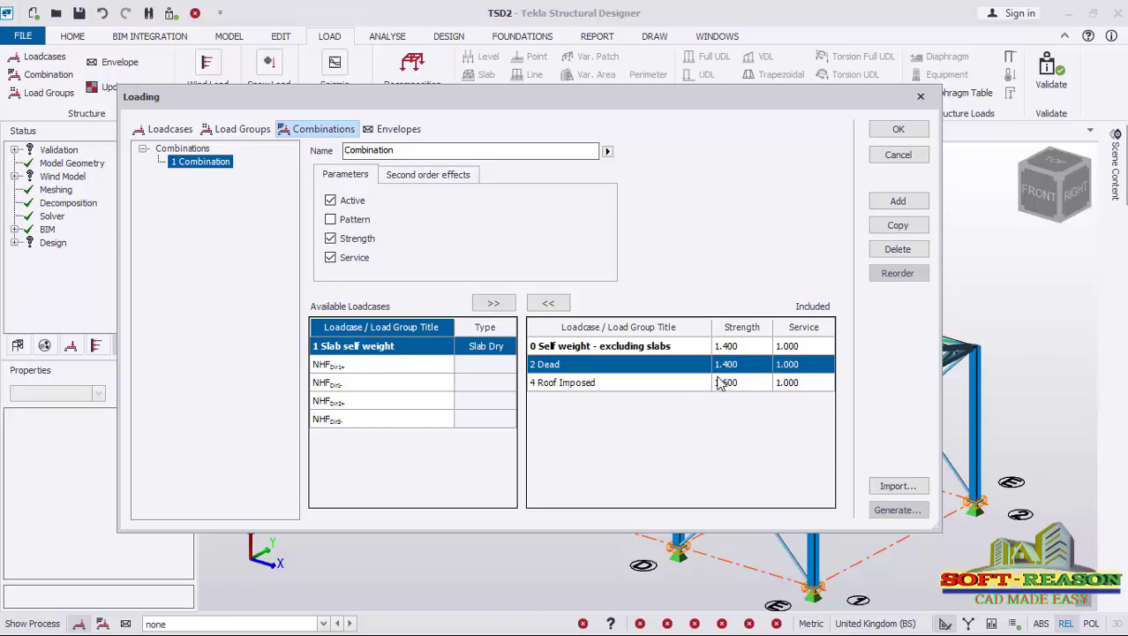
click(898, 129)
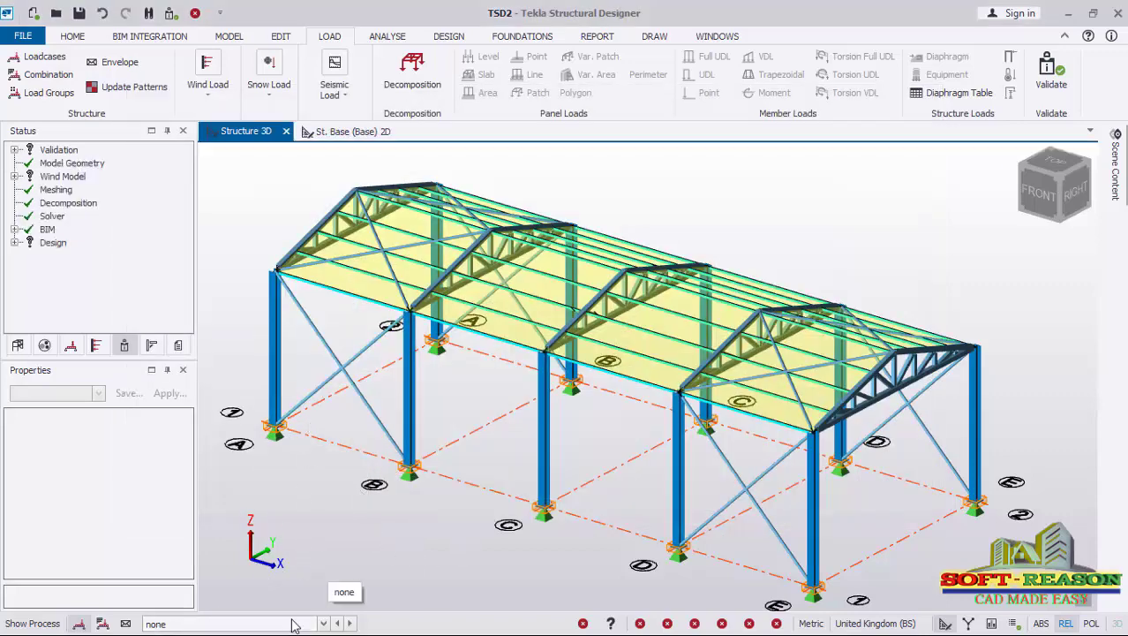
- Apply a 0.5 kN/m² area load in the Dead loadcase to the roof panel on the grid line 1 slope
click(321, 624)
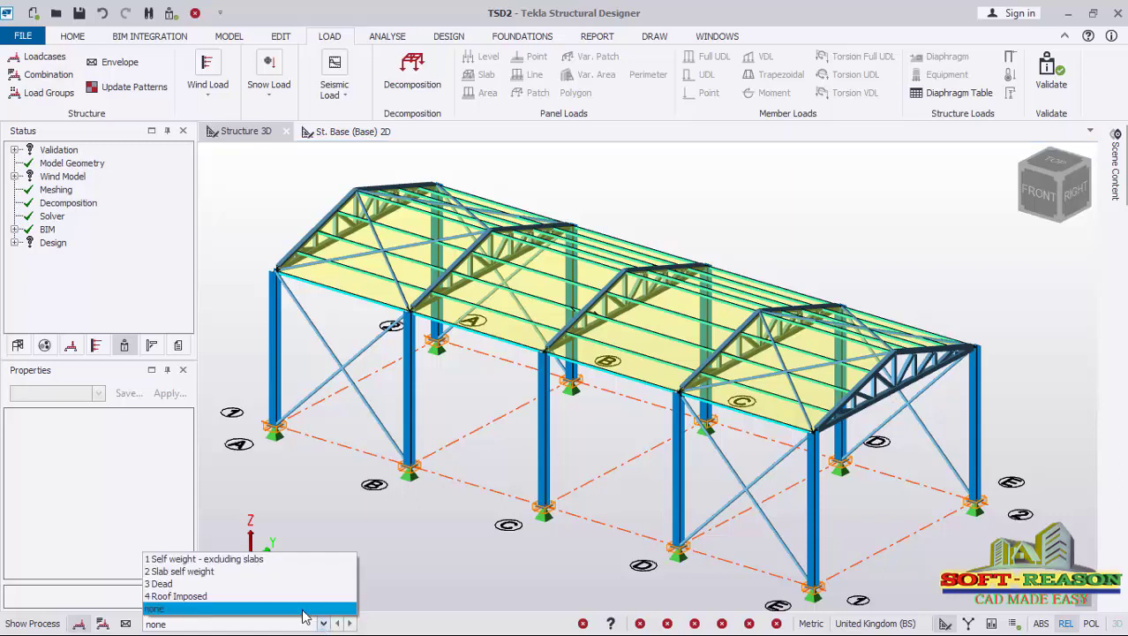
click(181, 584)
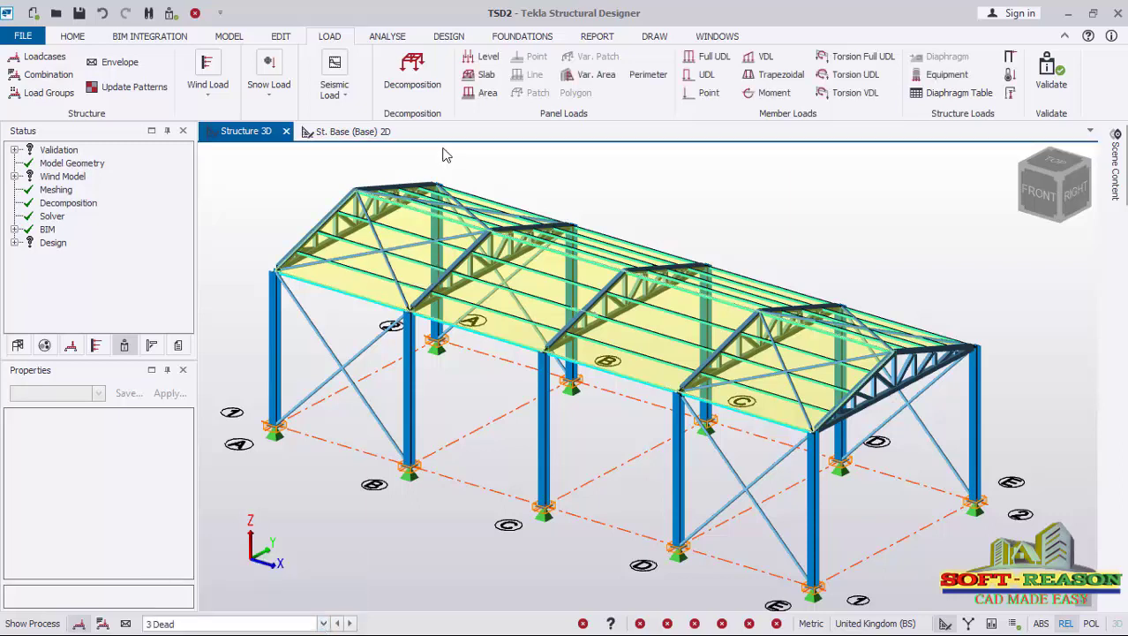
click(479, 93)
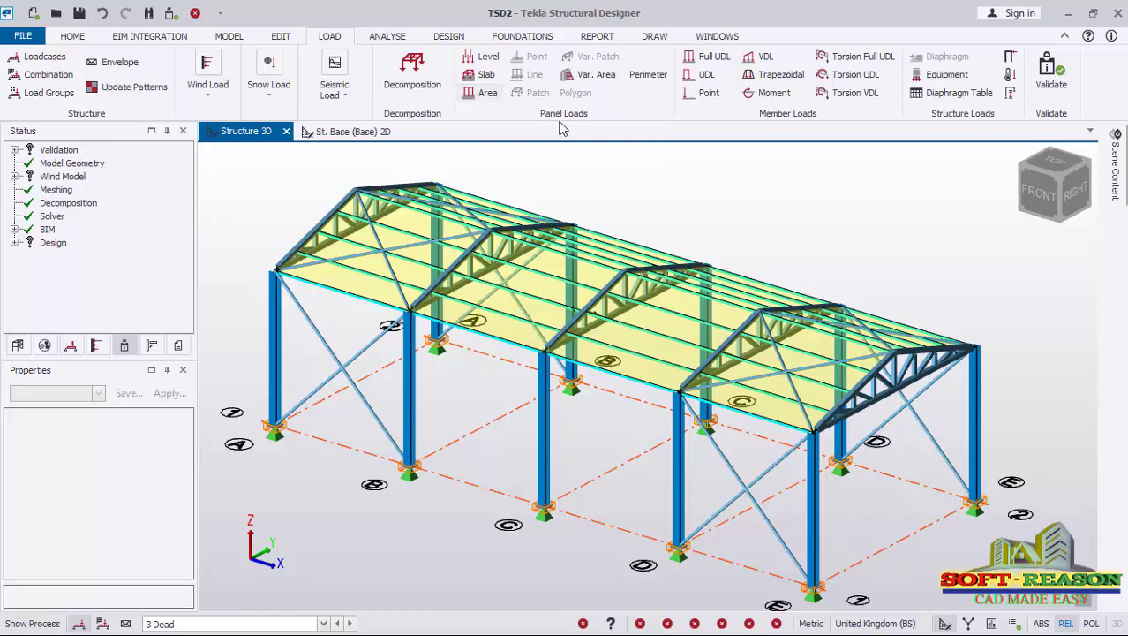
click(484, 94)
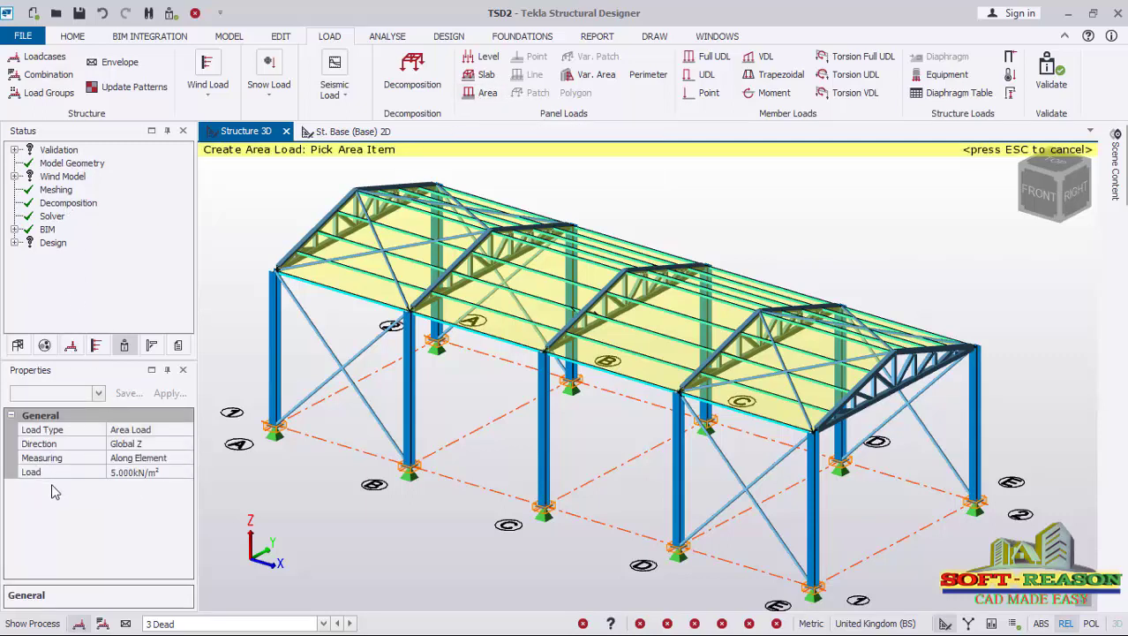
click(175, 470)
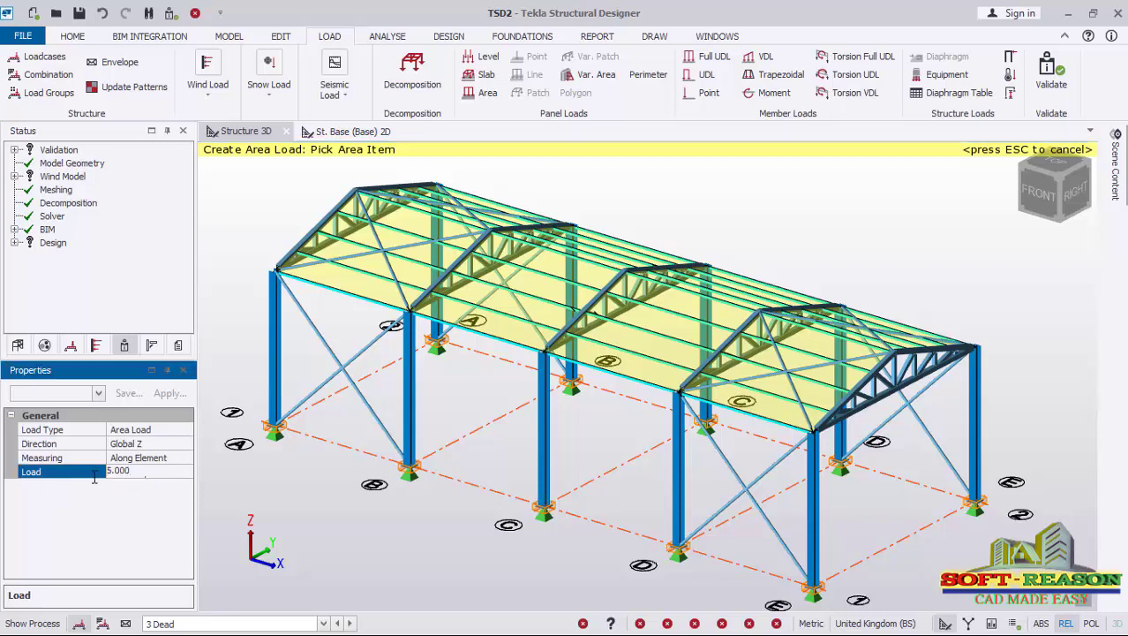
drag(95, 477, 77, 483)
text(0.5)
click(402, 264)
scroll(529, 389, down, 2)
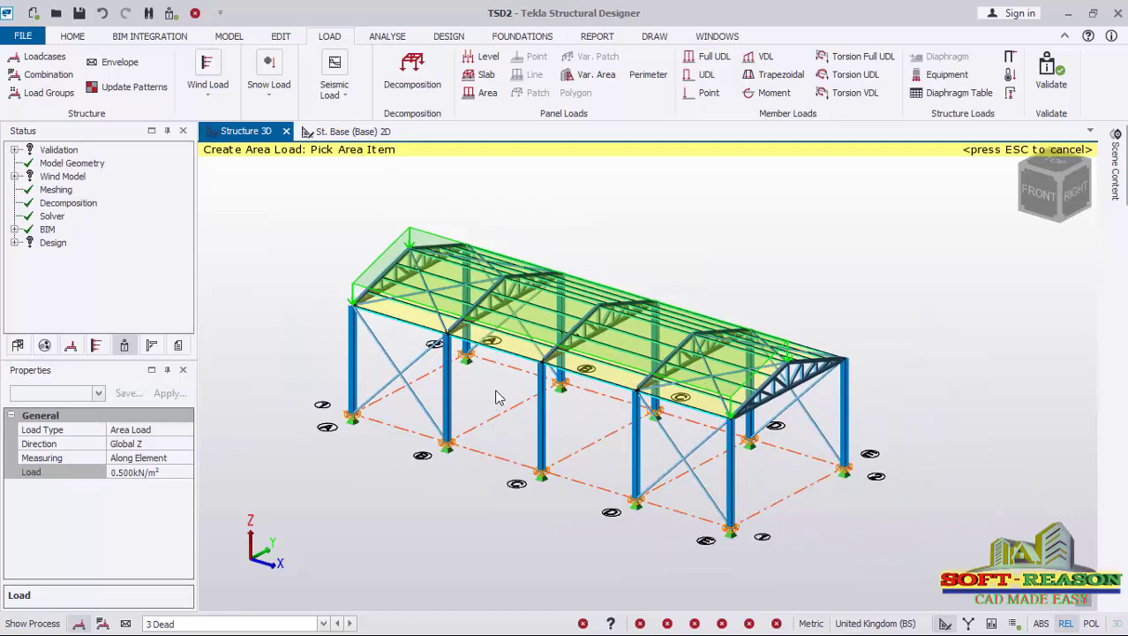
- Apply the same Dead area load to the roof panel on the grid line 2 slope
right_drag(635, 376, 428, 386)
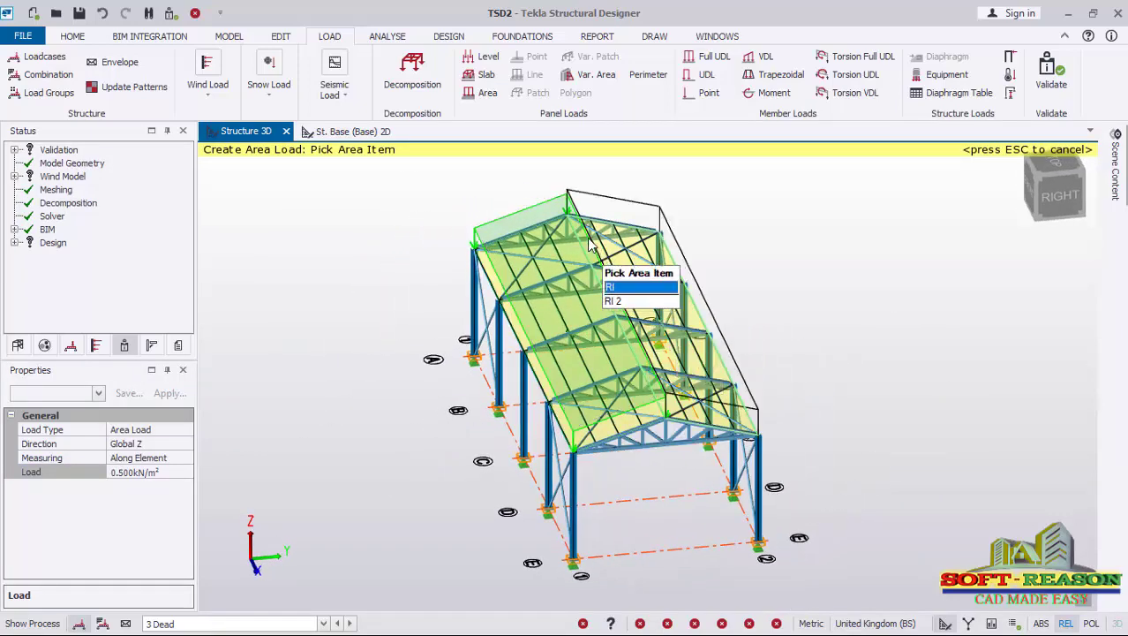
click(661, 264)
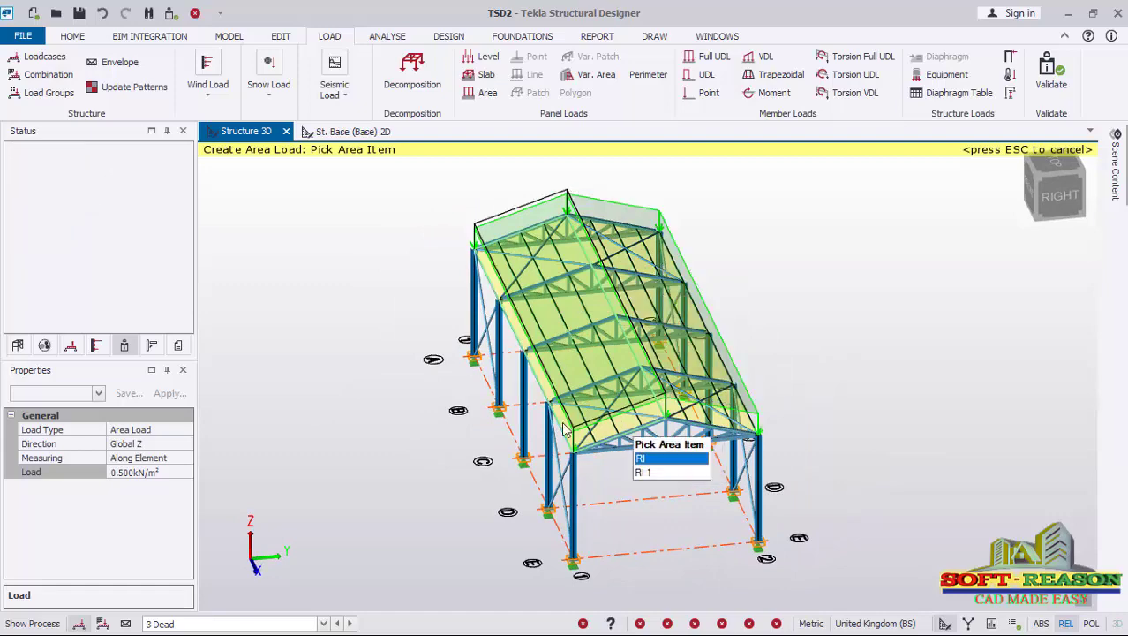
middle_drag(565, 427, 700, 409)
scroll(633, 298, up, 2)
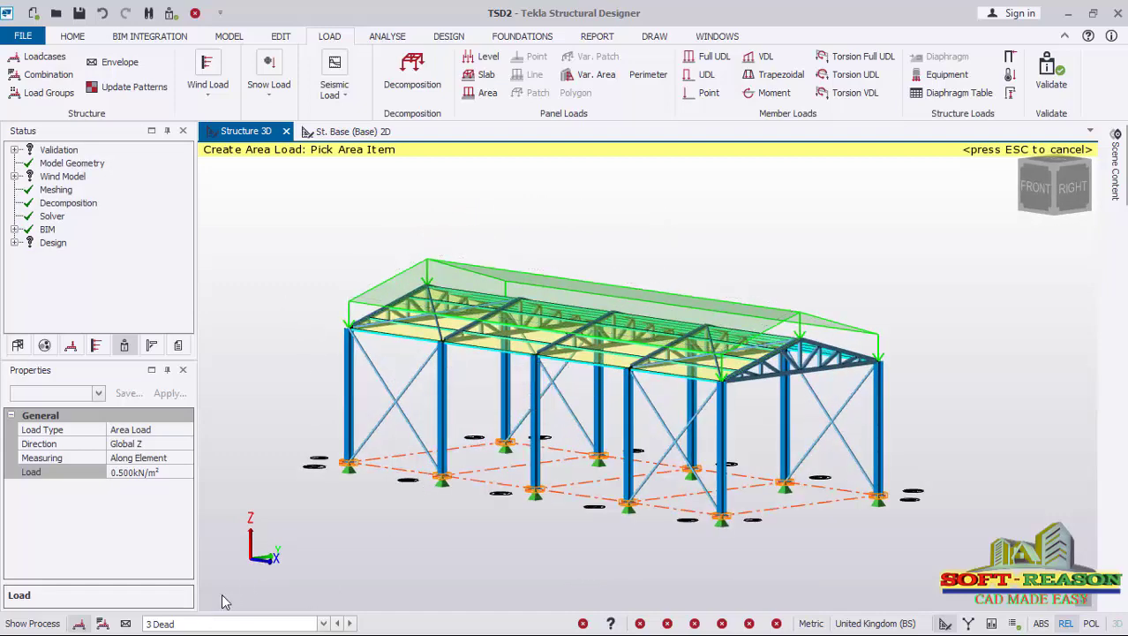
- Apply a 0.75 kN/m² area load in the Roof Imposed loadcase to the roof panel on the grid line 1 slope
click(323, 623)
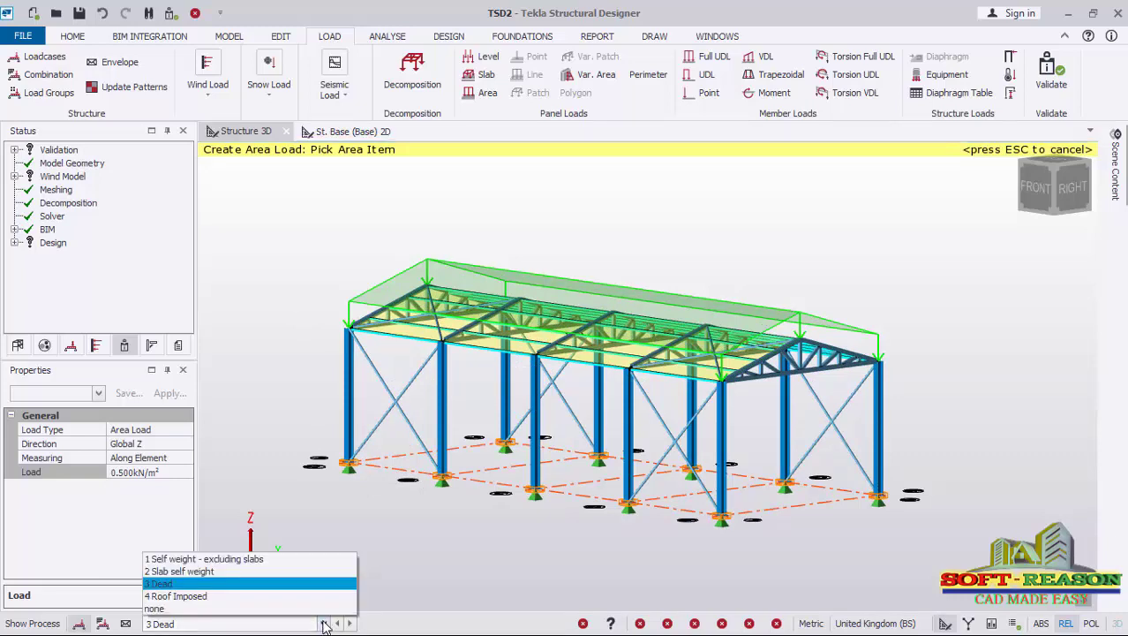
click(168, 597)
click(169, 472)
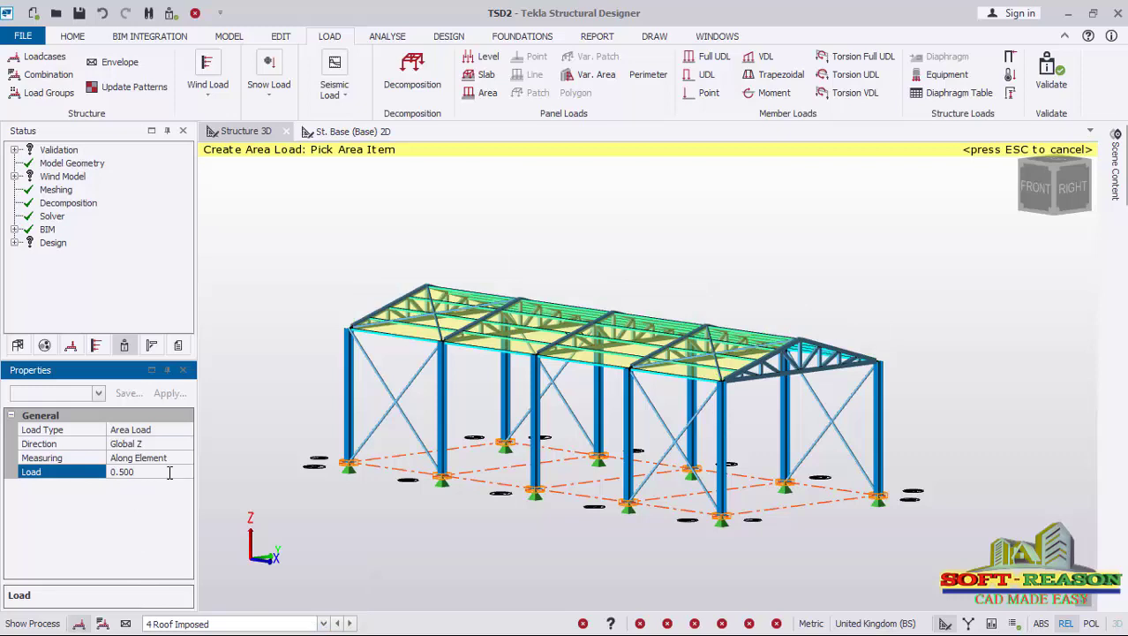
drag(170, 473, 71, 478)
text(0)
mouse_move(686, 491)
right_down()
mouse_move(673, 518)
mouse_move(652, 499)
right_up()
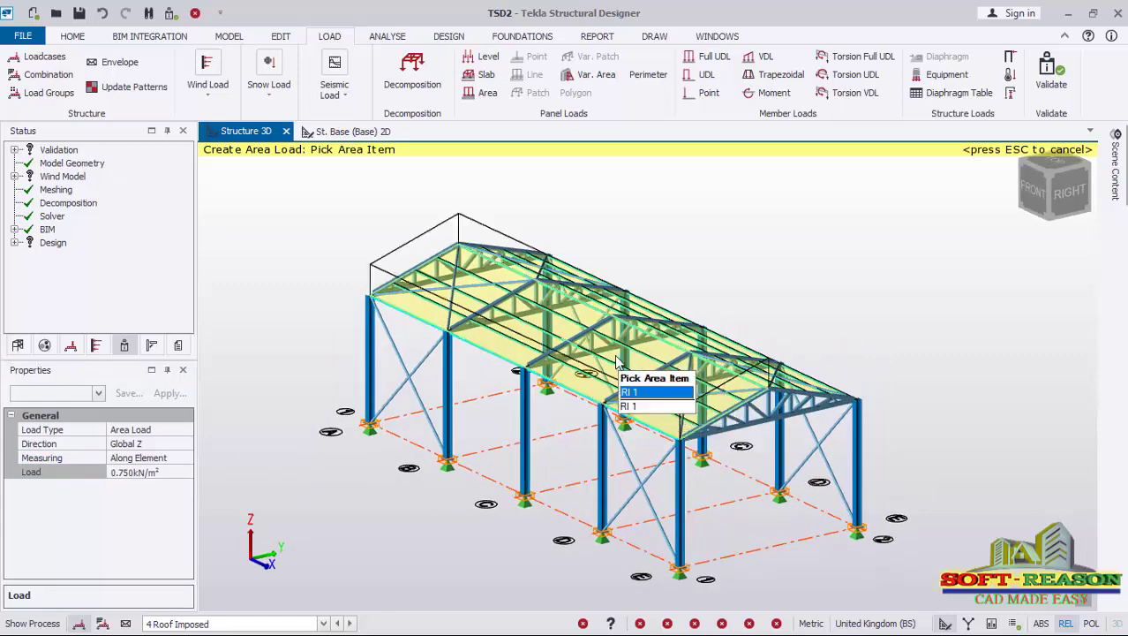
click(605, 363)
- Apply the same Roof Imposed area load to the grid line 2 roof panel and end the area load command
right_drag(735, 418, 599, 397)
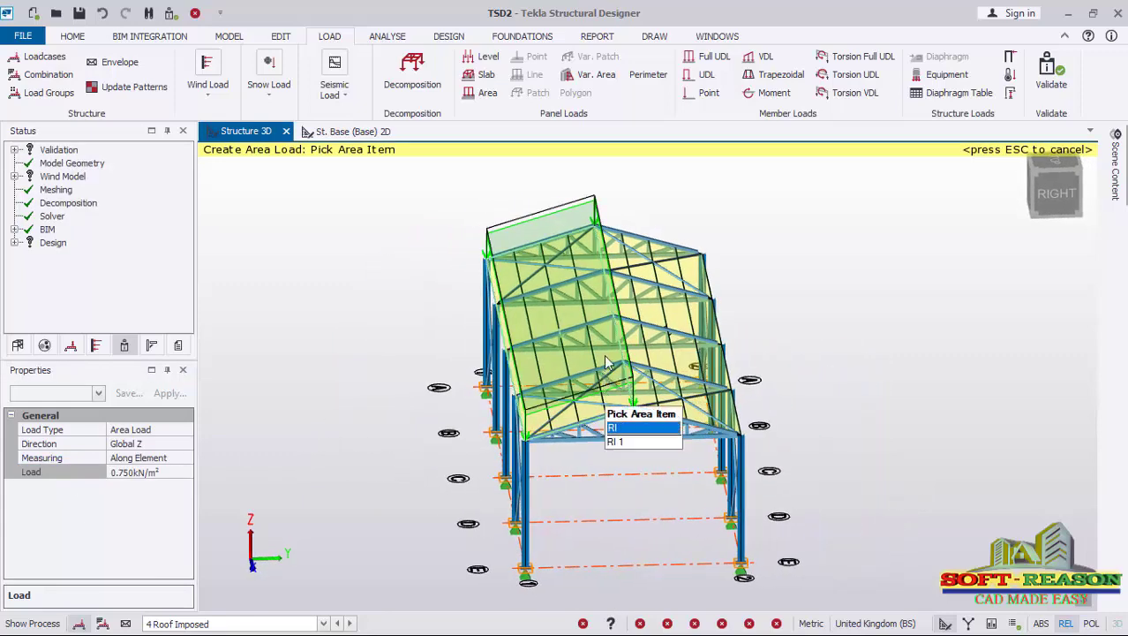
click(667, 317)
right_drag(488, 434, 740, 399)
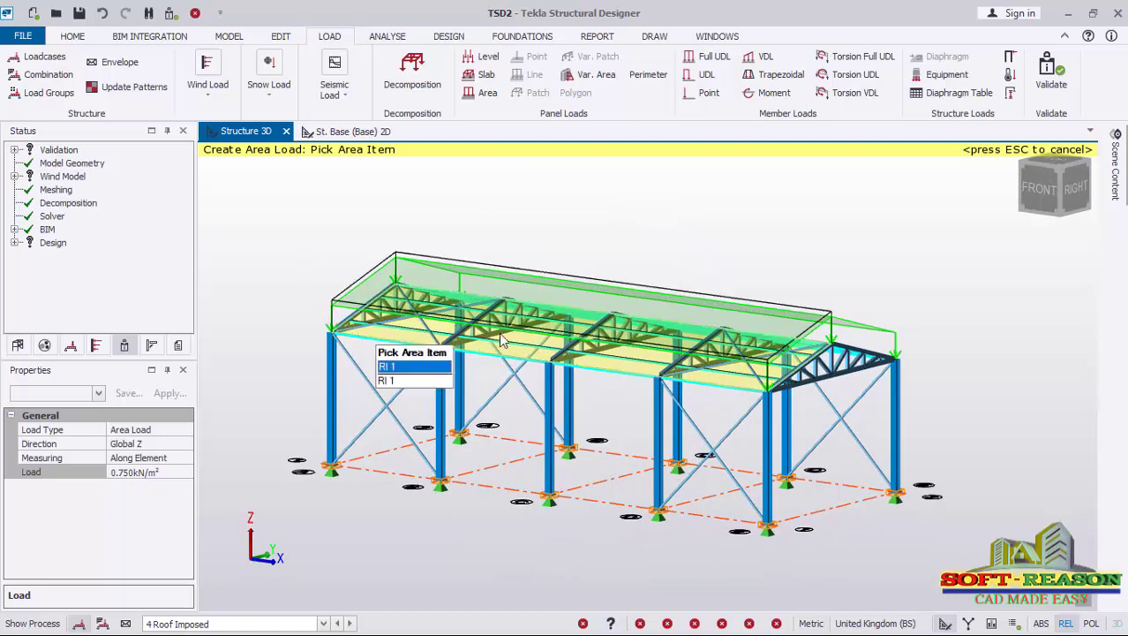
middle_drag(874, 318, 740, 306)
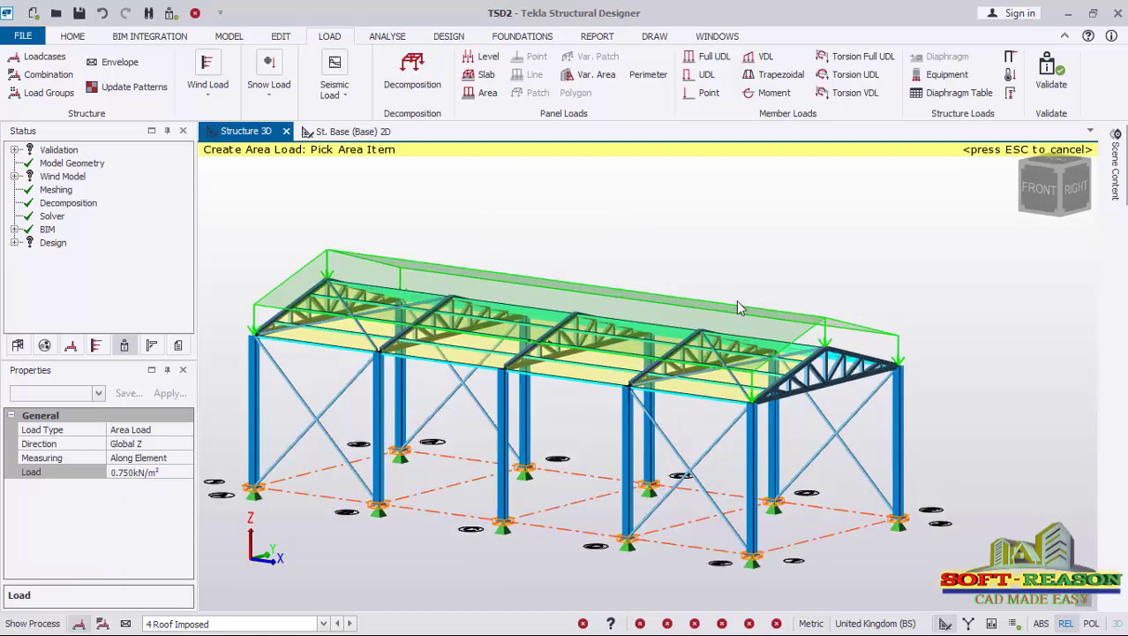
click(476, 272)
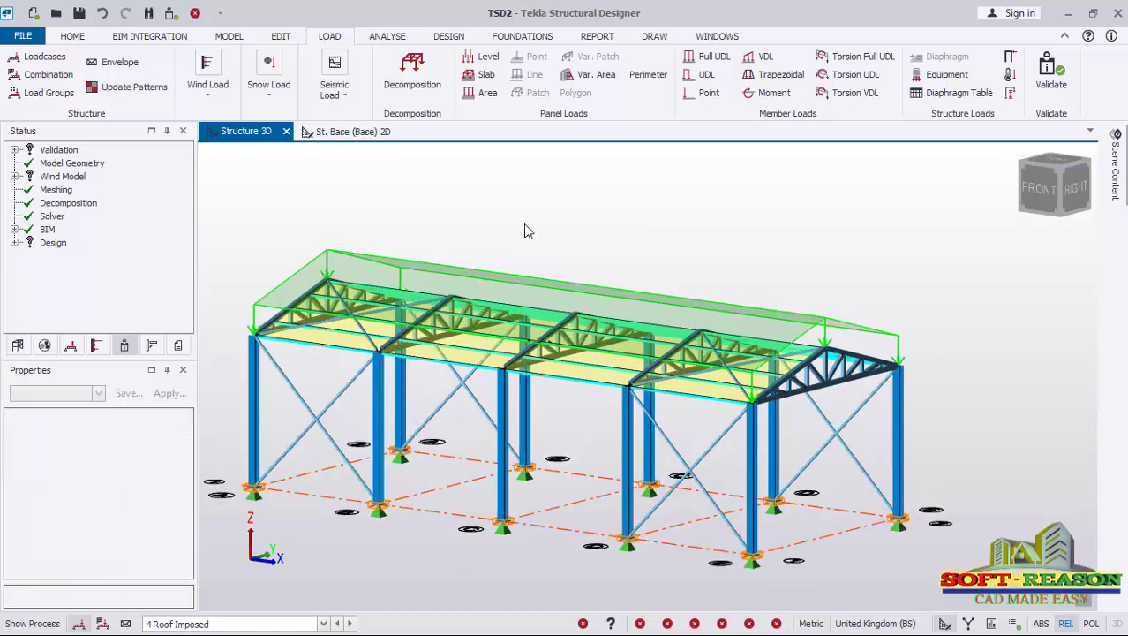
middle_drag(857, 388, 849, 423)
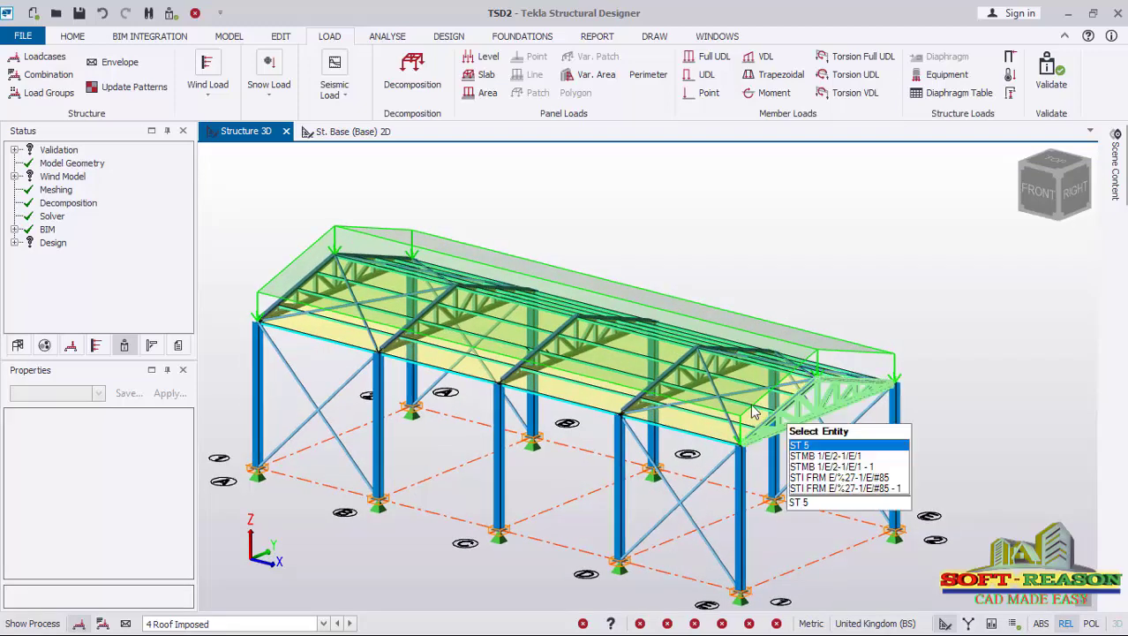
scroll(708, 318, down, 2)
scroll(784, 516, up, 1)
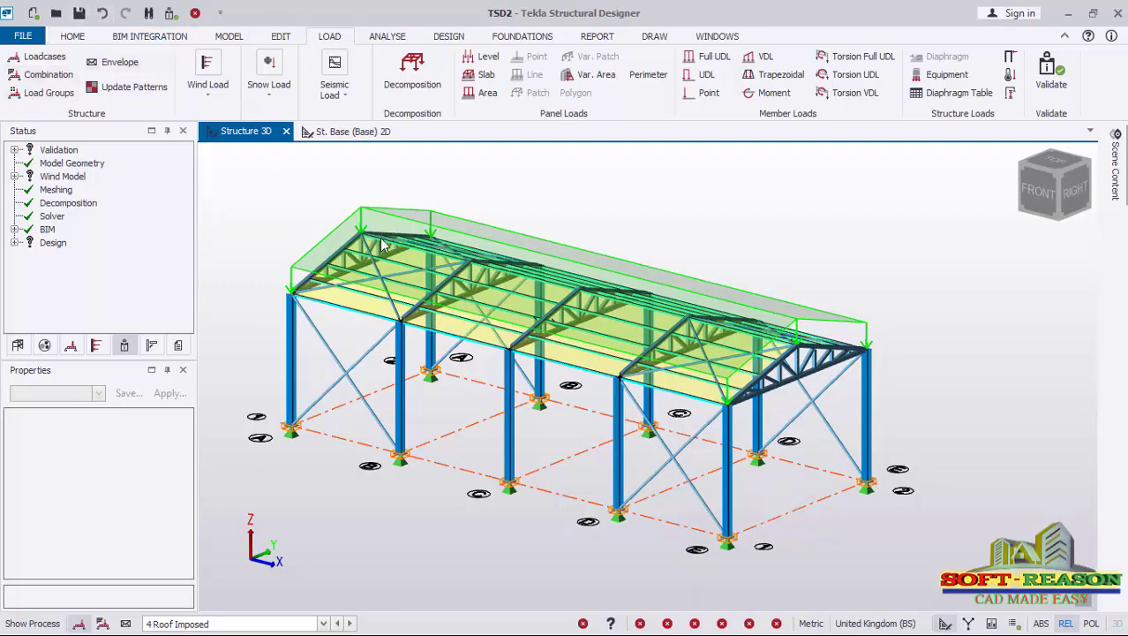
- Save the model under the new file name "SIMPLE D OF STEEL" in the TSD project folder
key(ctrl+shift+s)
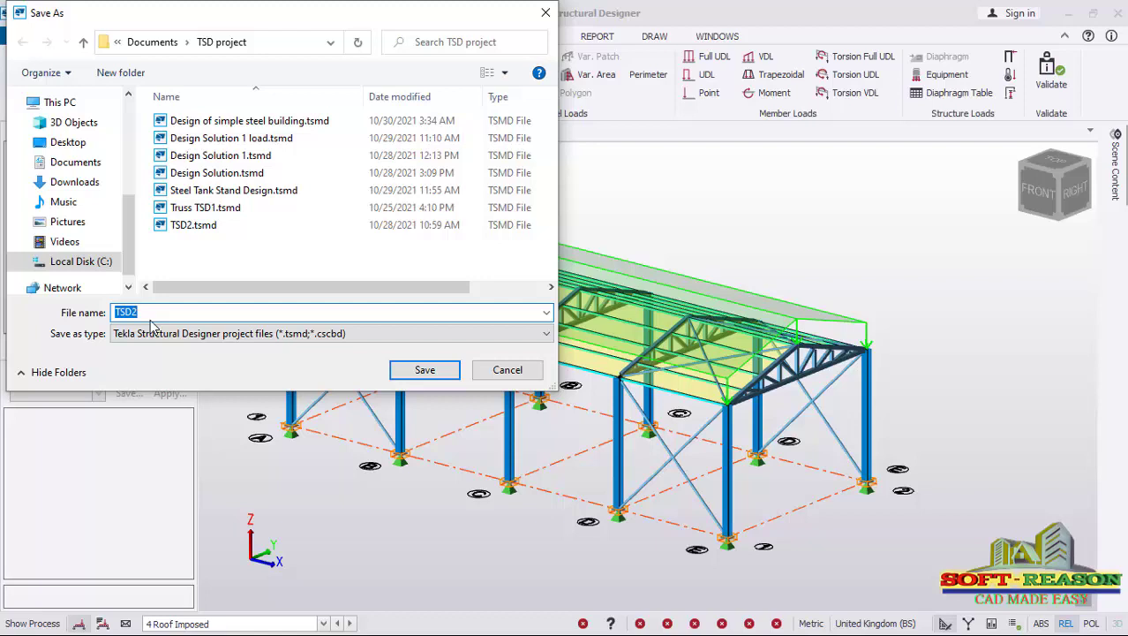
text(Sl)
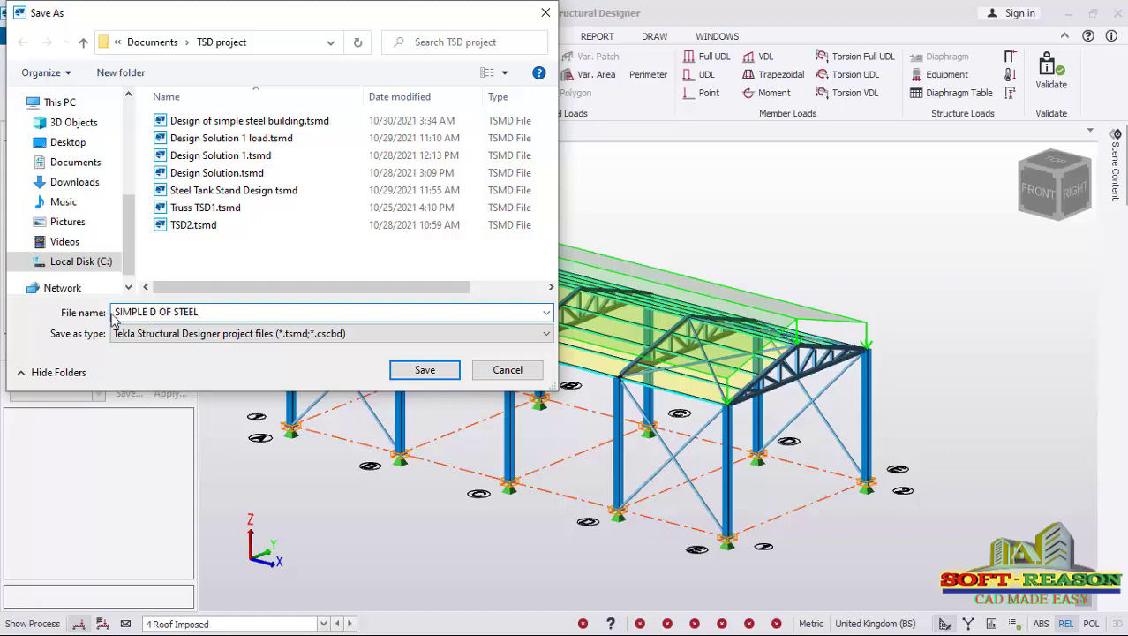
click(422, 369)
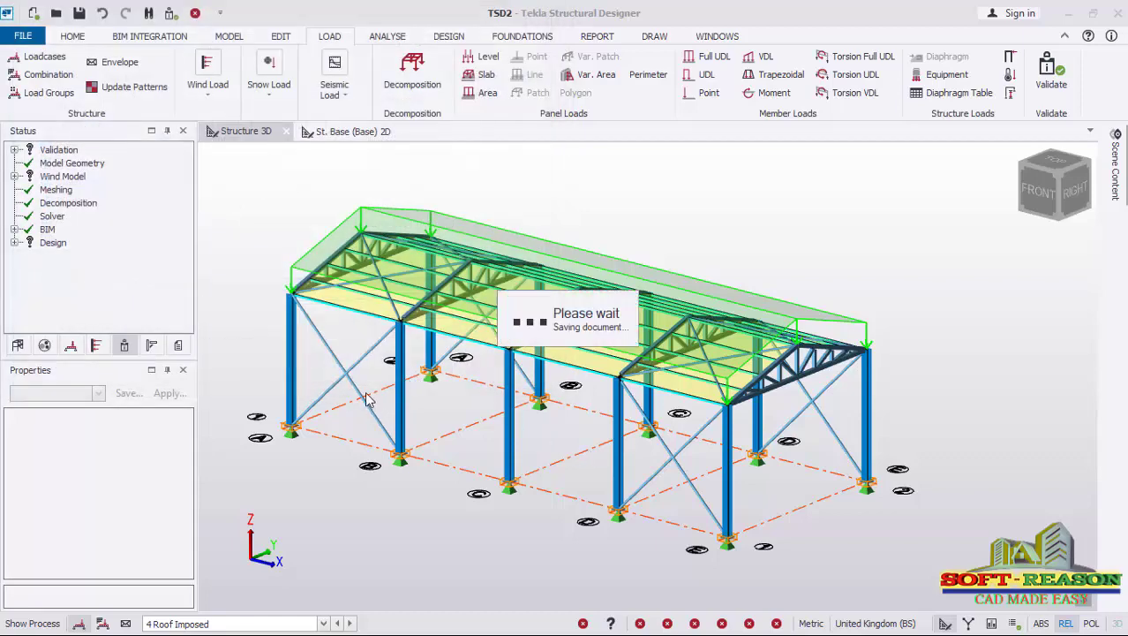
- Validate the whole model with the process log open, and close the log once validation is done
right_drag(778, 437, 793, 433)
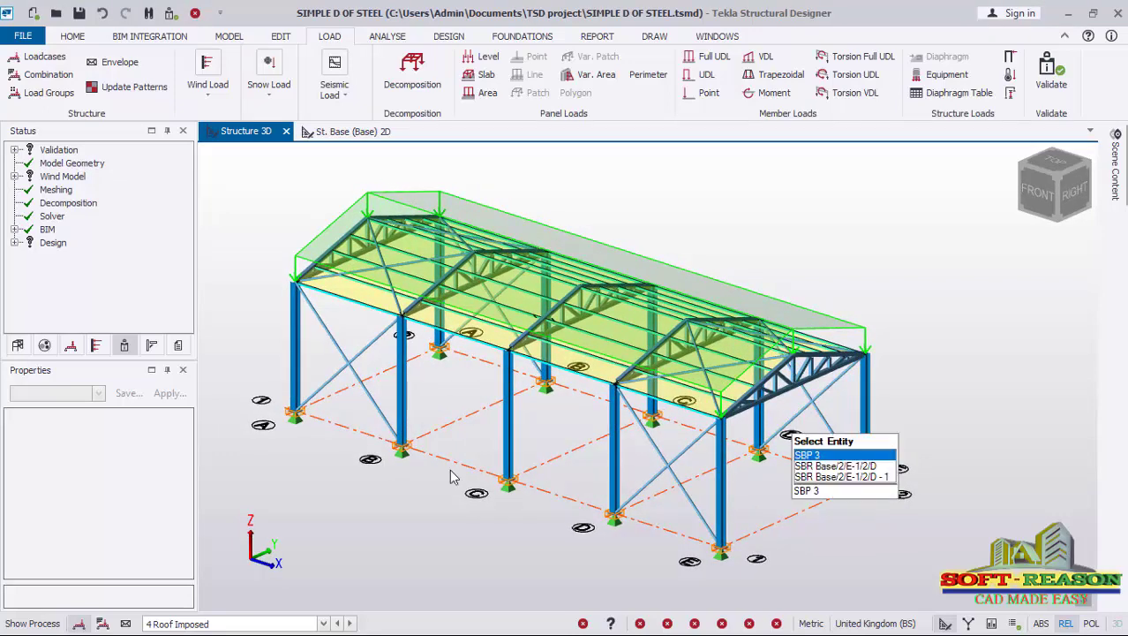
click(36, 625)
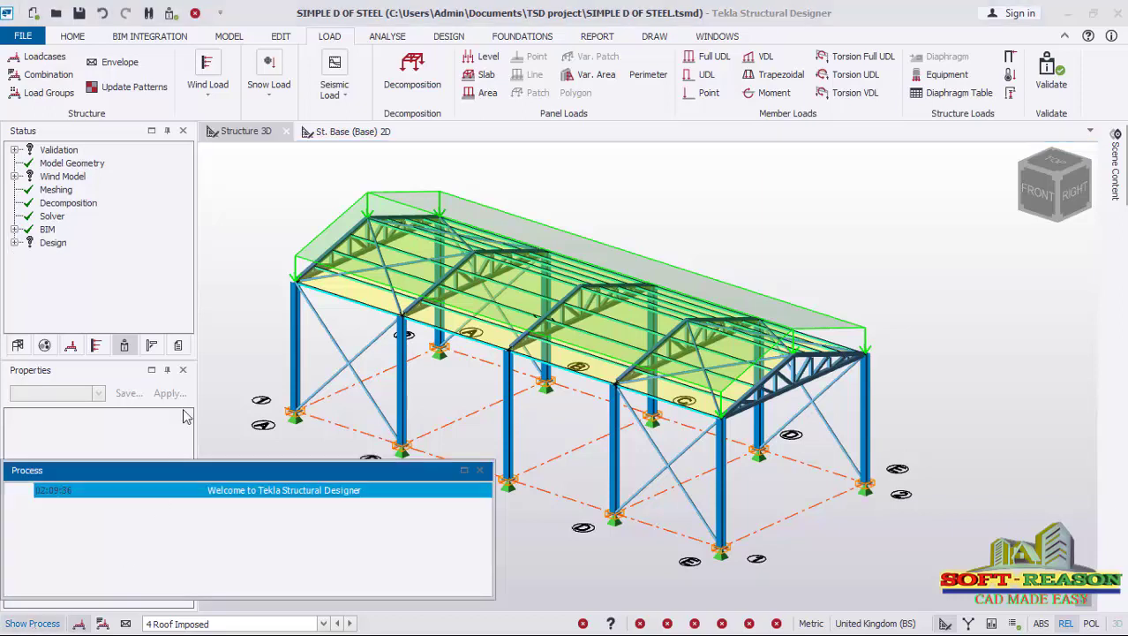
drag(206, 452, 231, 458)
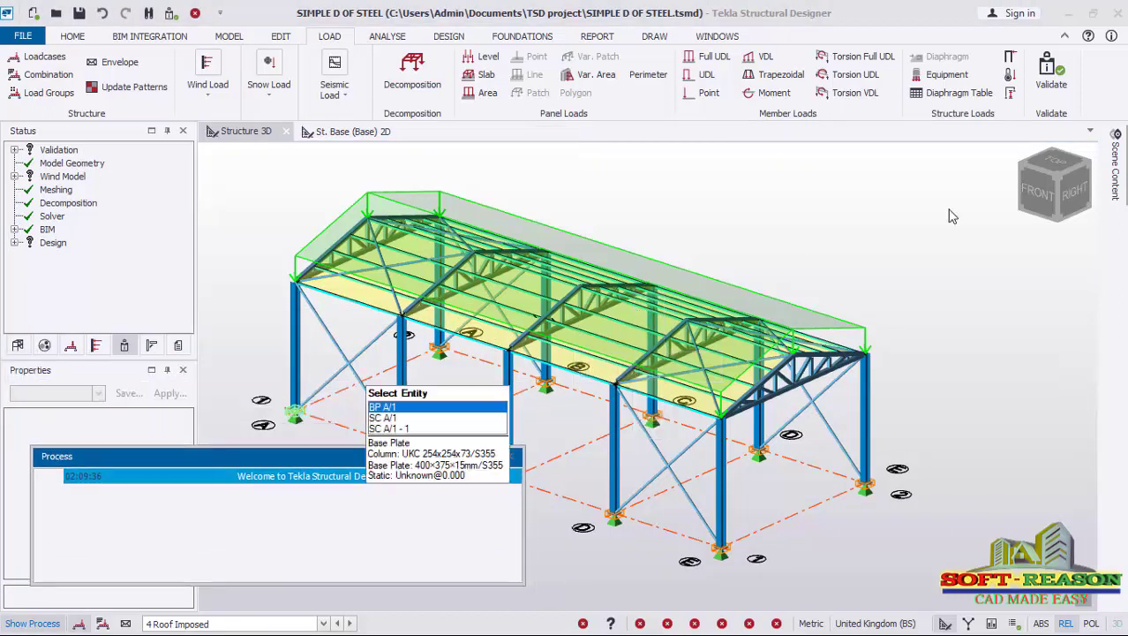
click(1050, 75)
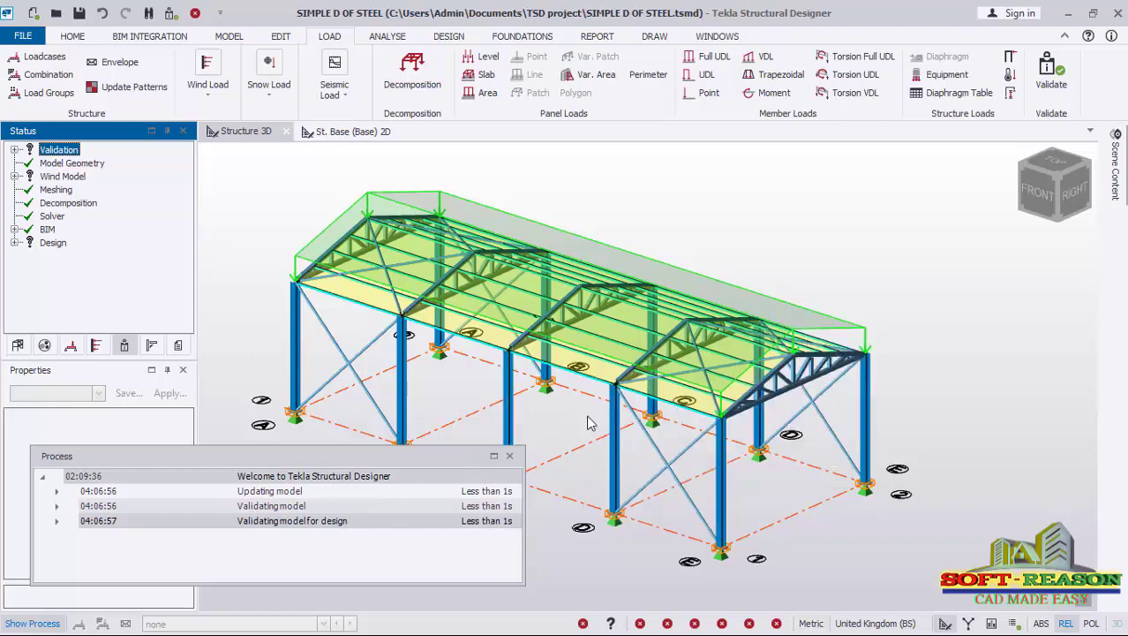
click(510, 456)
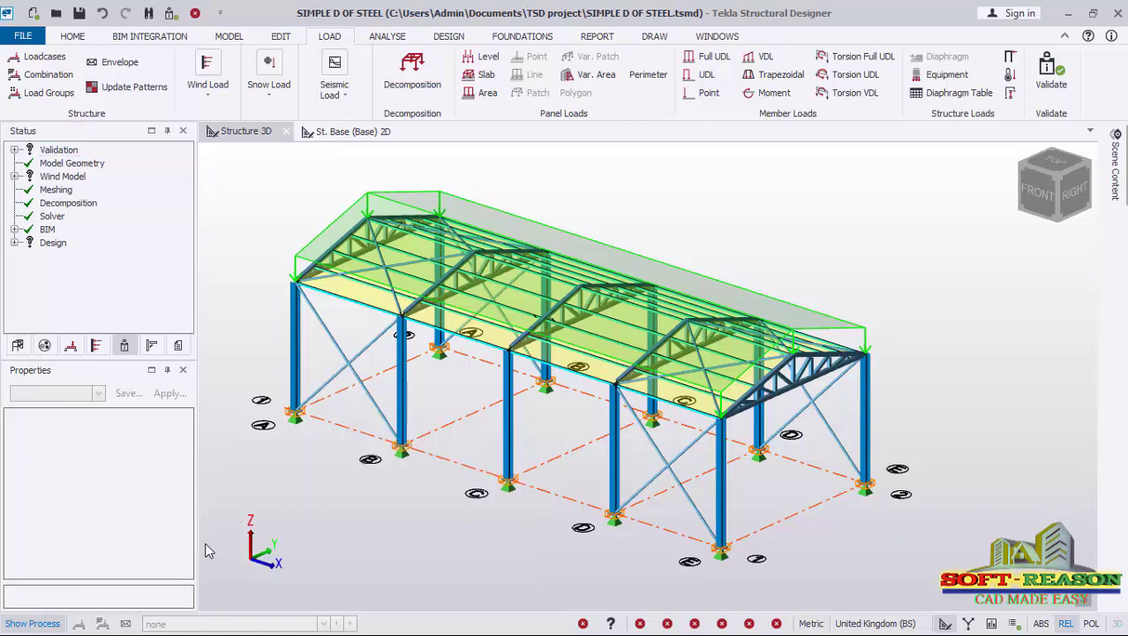
- Set the displayed loadcase to none and select the column base support at grid E/1
click(323, 623)
click(177, 608)
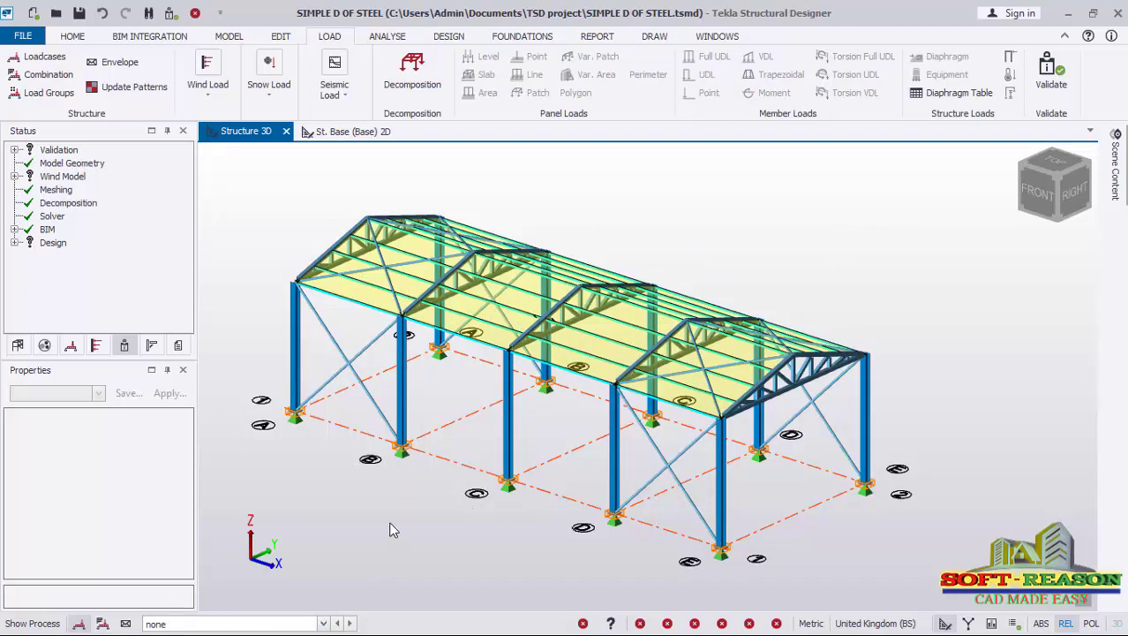
mouse_move(707, 537)
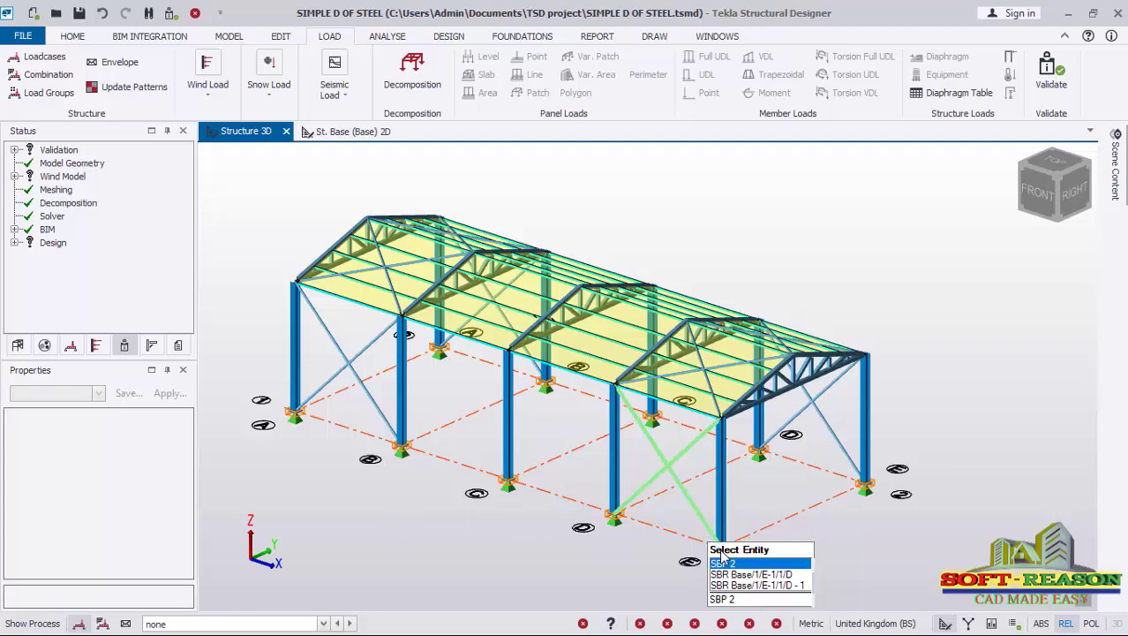
scroll(746, 573, up, 2)
scroll(666, 559, up, 2)
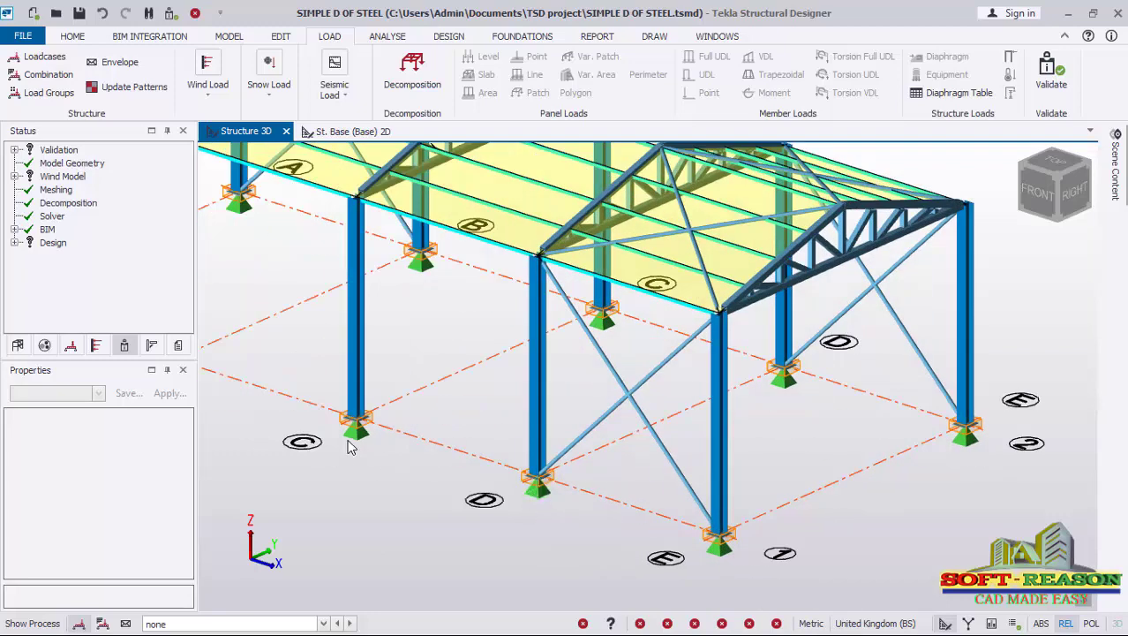
mouse_move(385, 449)
scroll(600, 424, down, 4)
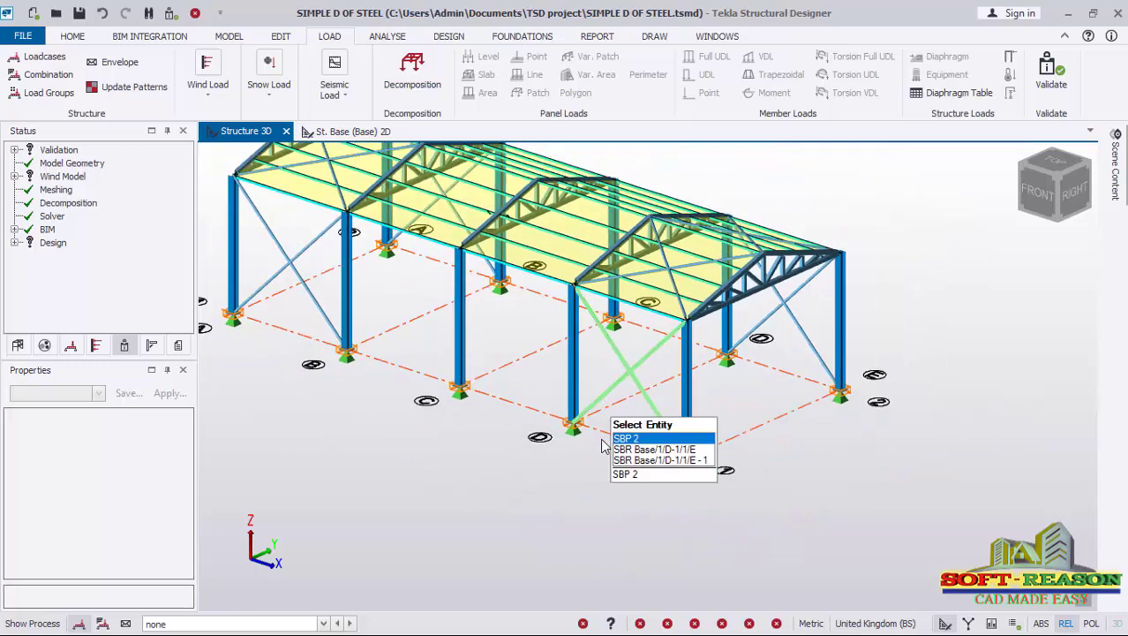
click(656, 435)
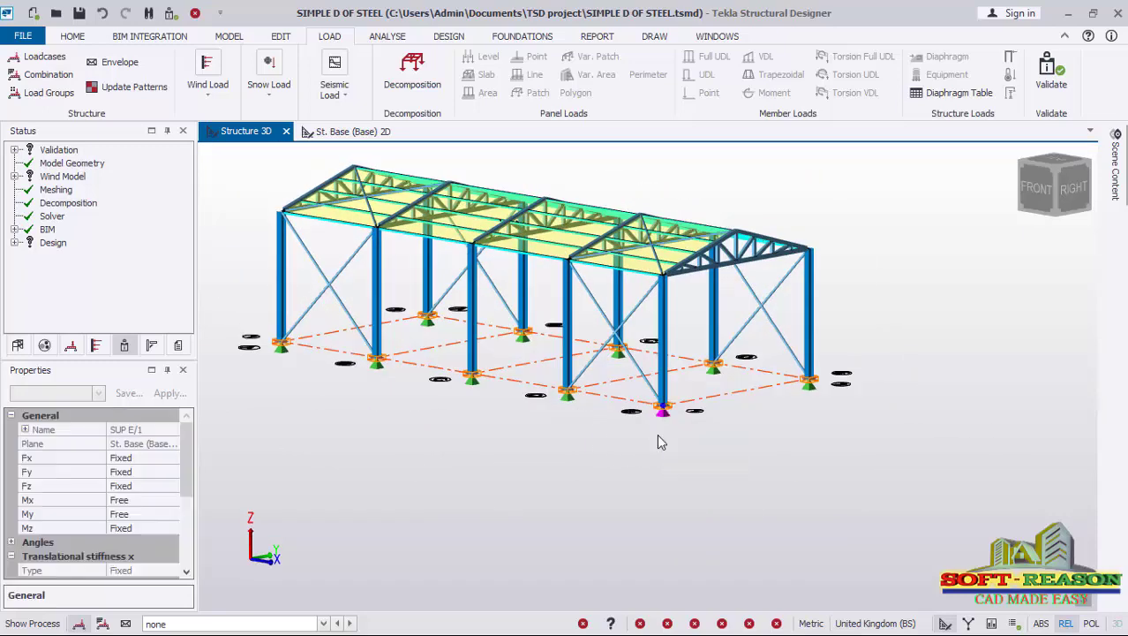
- Add the remaining nine column base supports along grid lines 1 and 2 to the selection
ctrl+click(567, 389)
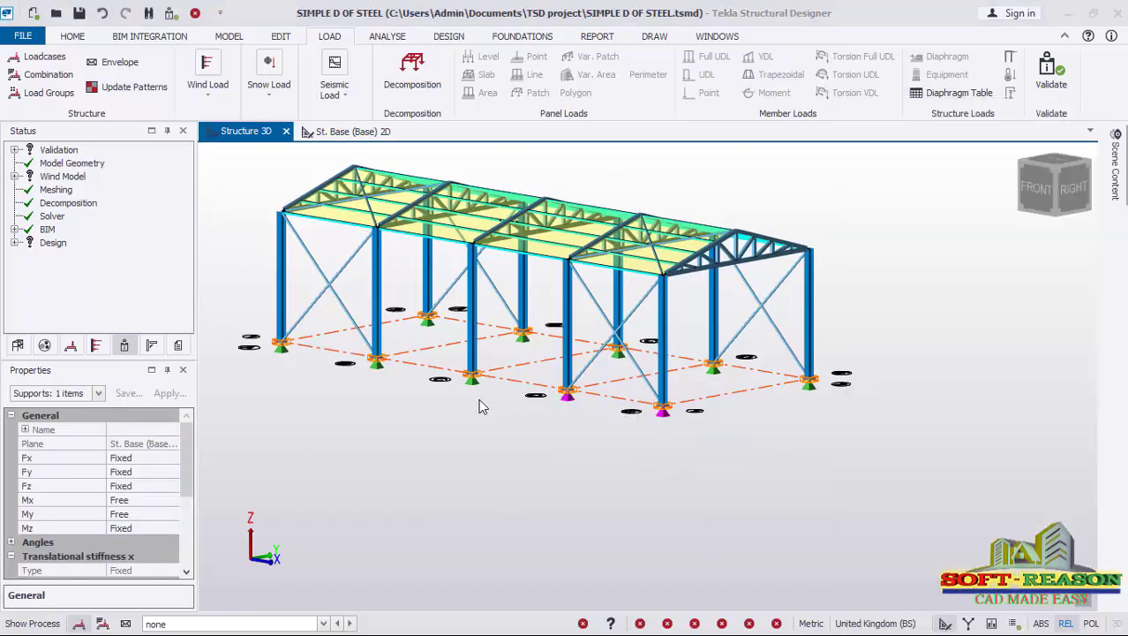
mouse_move(466, 380)
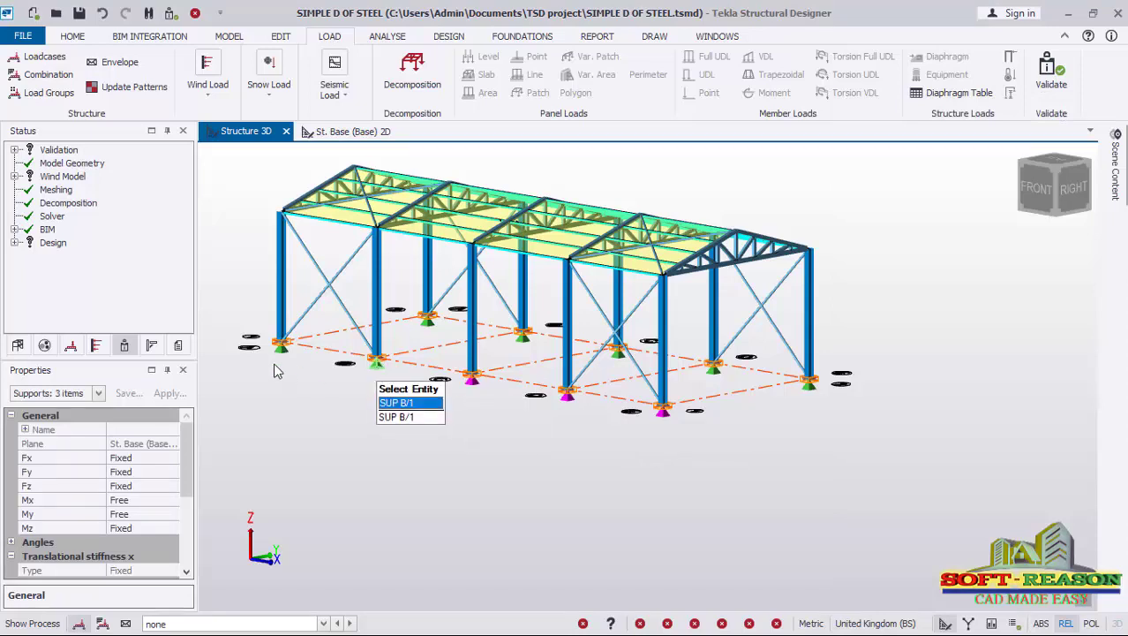
ctrl+click(375, 363)
ctrl+click(279, 346)
ctrl+click(431, 323)
ctrl+click(472, 377)
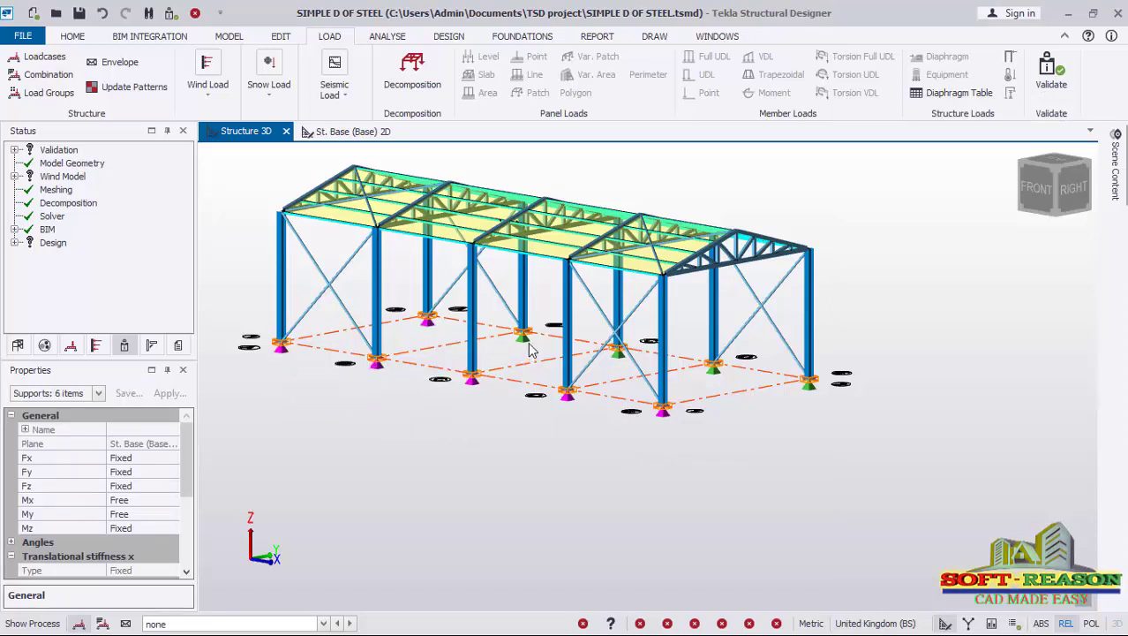
ctrl+click(523, 333)
ctrl+click(616, 353)
ctrl+click(799, 389)
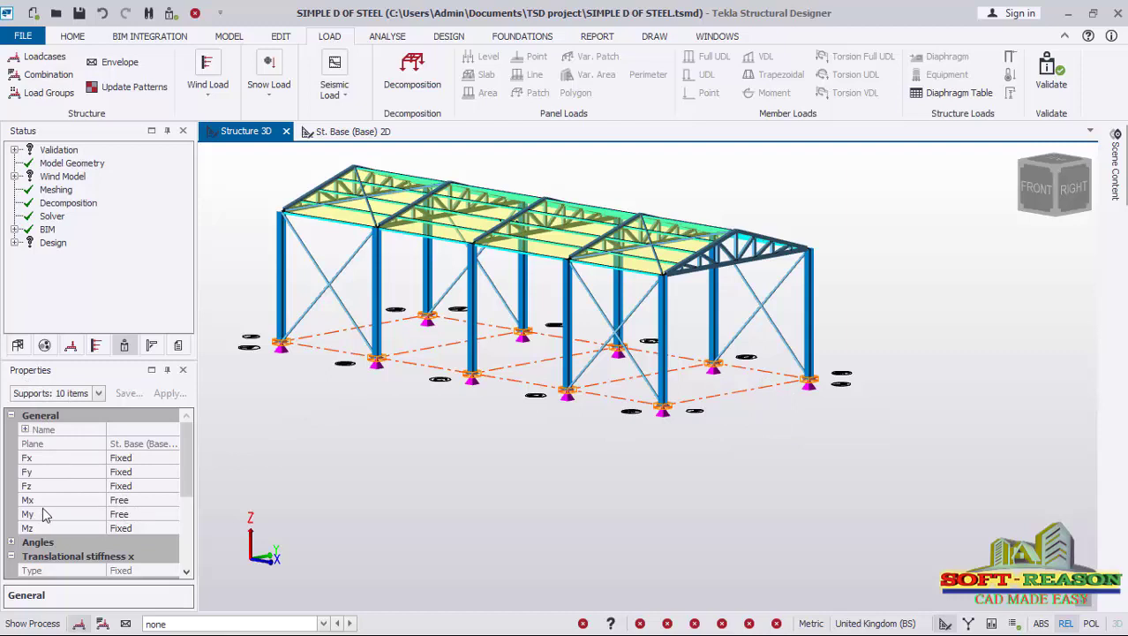
- Set the Mx and My restraints of the ten selected column supports to Fixed
click(134, 501)
click(171, 500)
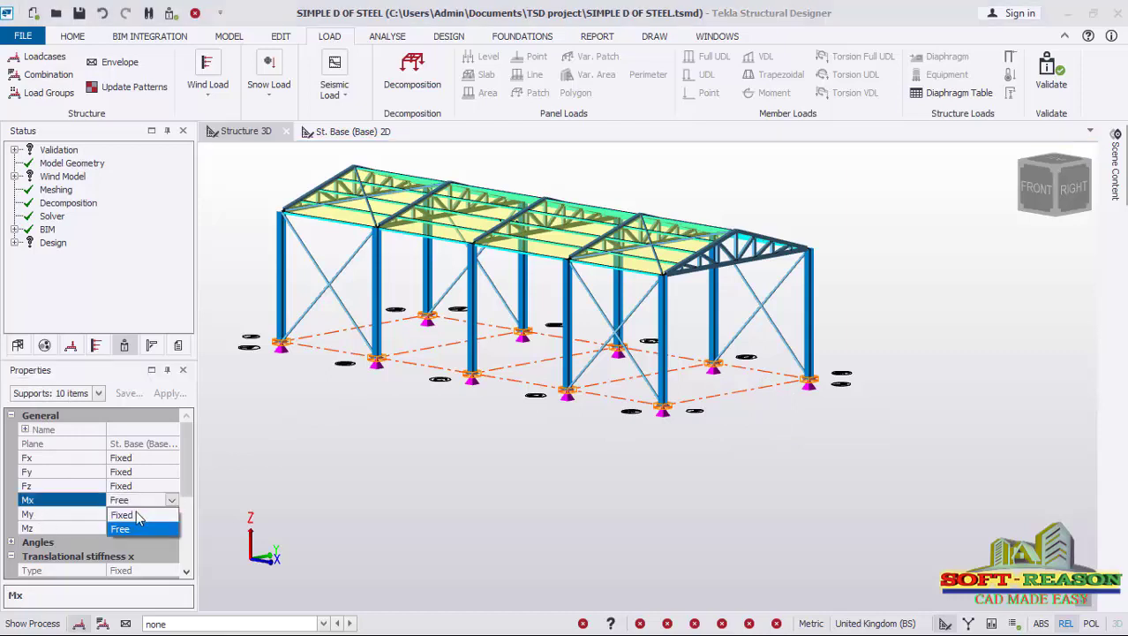
click(137, 516)
double_click(137, 515)
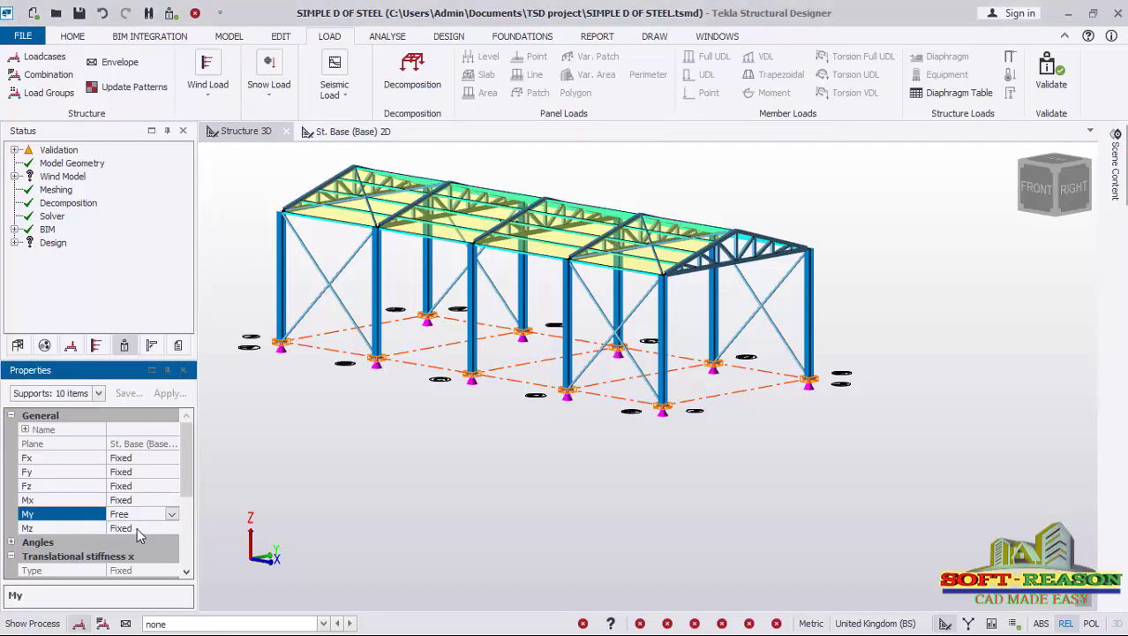
click(171, 515)
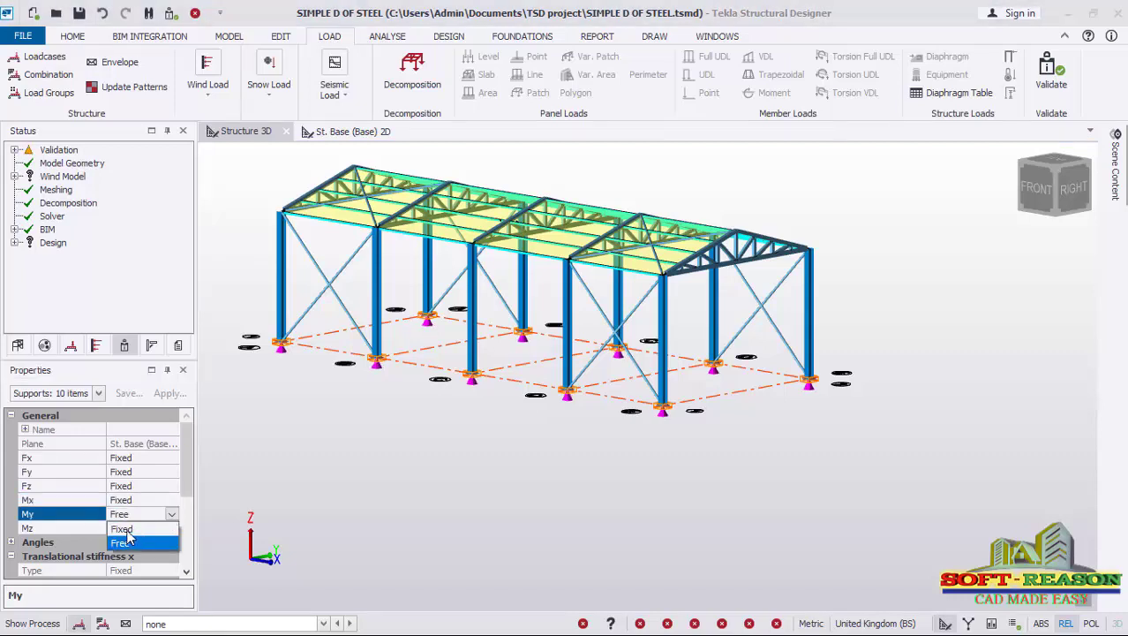
click(124, 529)
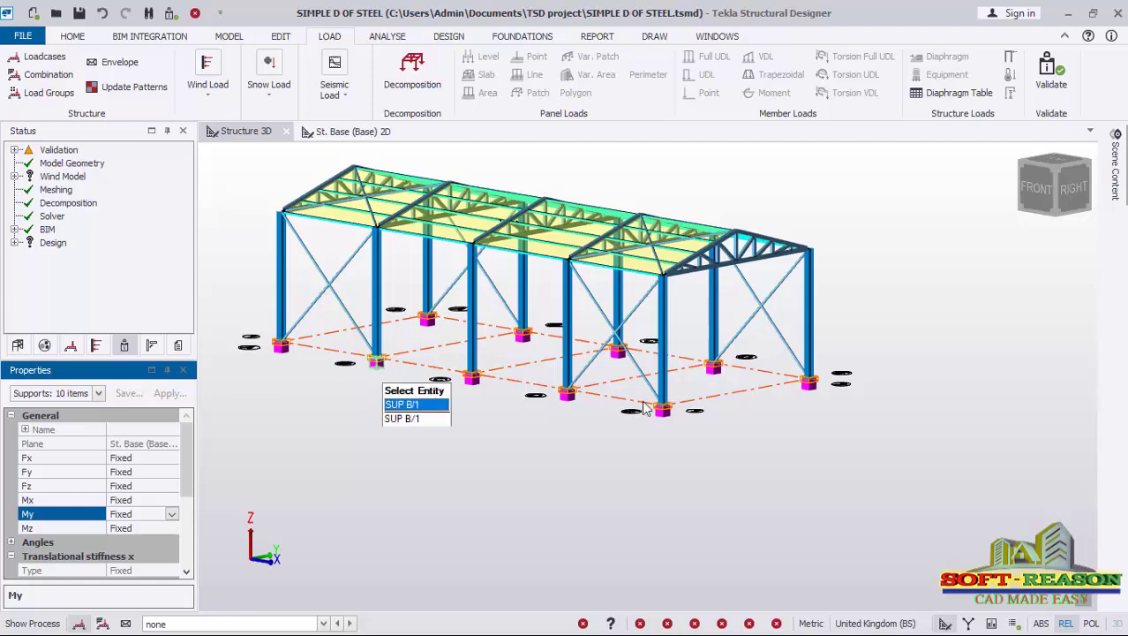
- Run Design Steel (Static) on the whole steel truss building
right_drag(794, 400, 363, 442)
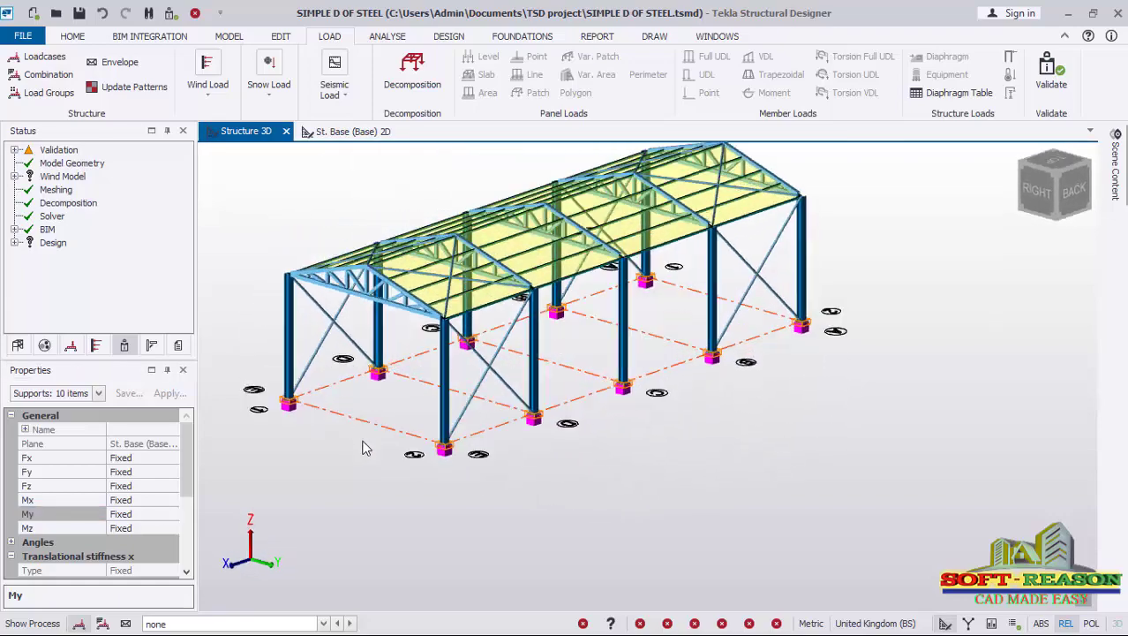
shift+middle_drag(364, 447, 815, 420)
shift+middle_drag(410, 382, 718, 479)
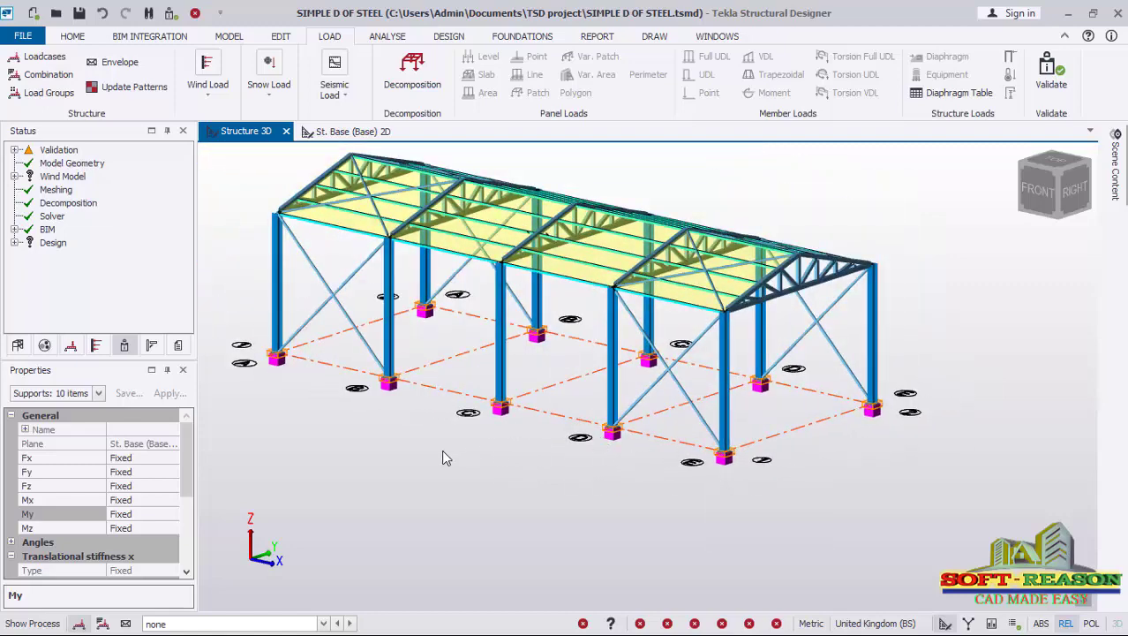
shift+middle_drag(378, 396, 484, 526)
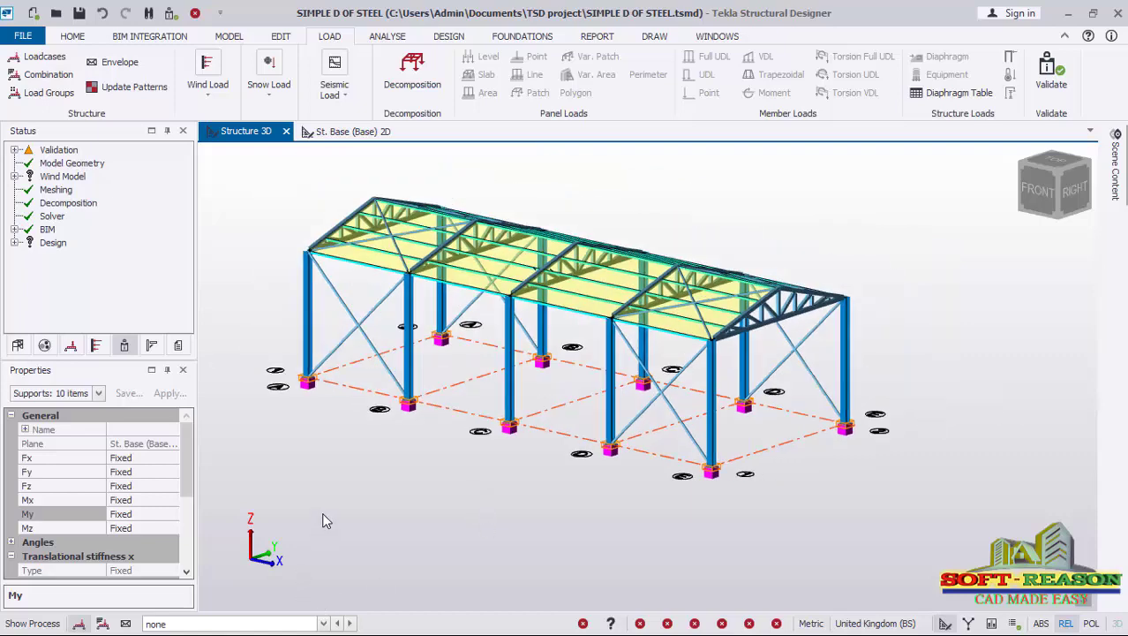
click(447, 40)
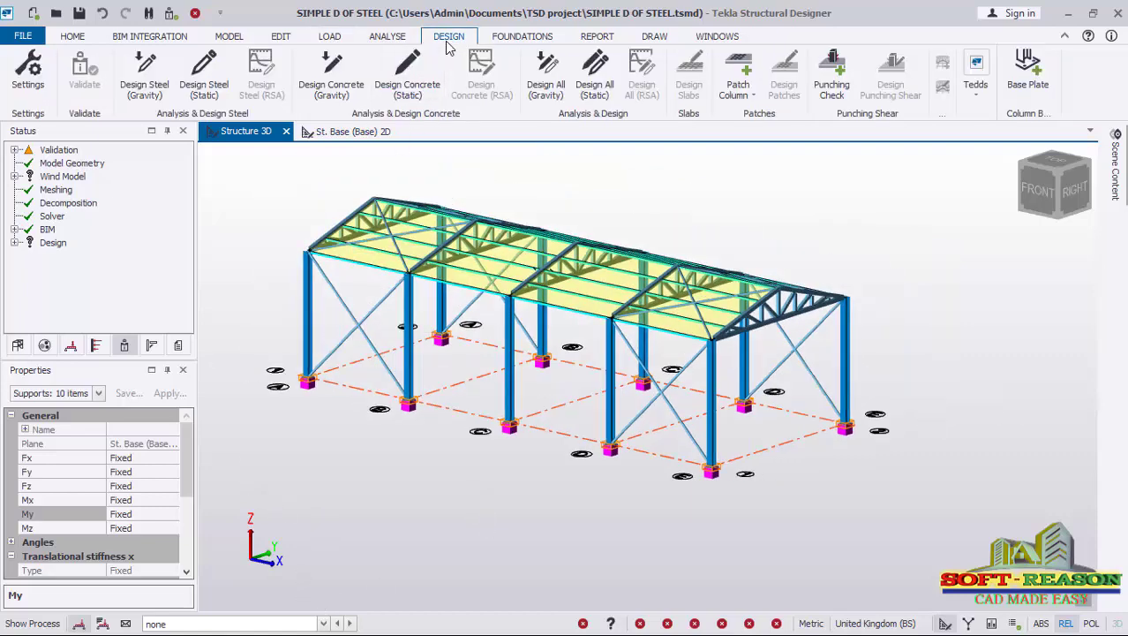
scroll(291, 196, up, 1)
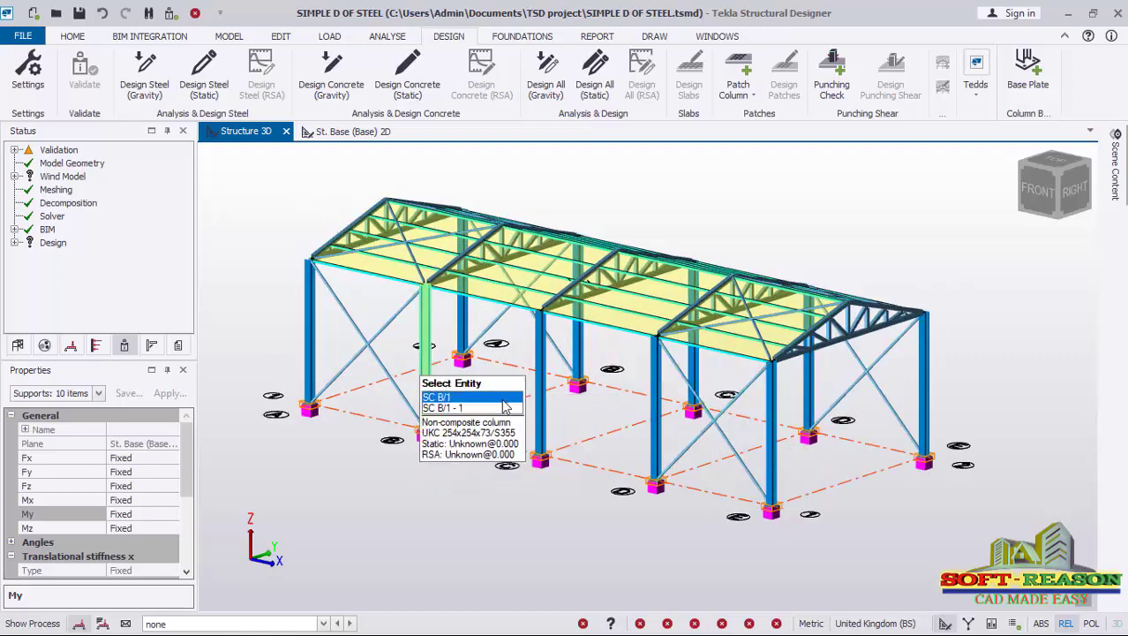
click(205, 81)
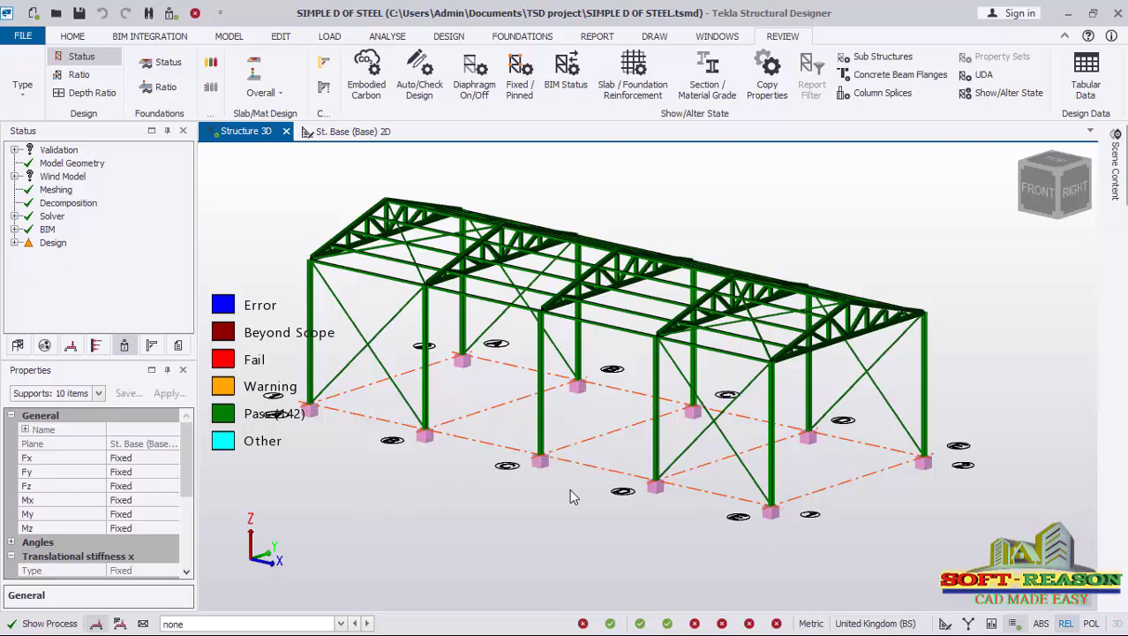
- Examine the design status colours of the trusses, purlins, columns and bracing throughout the 3D structure
middle_drag(570, 496, 410, 518)
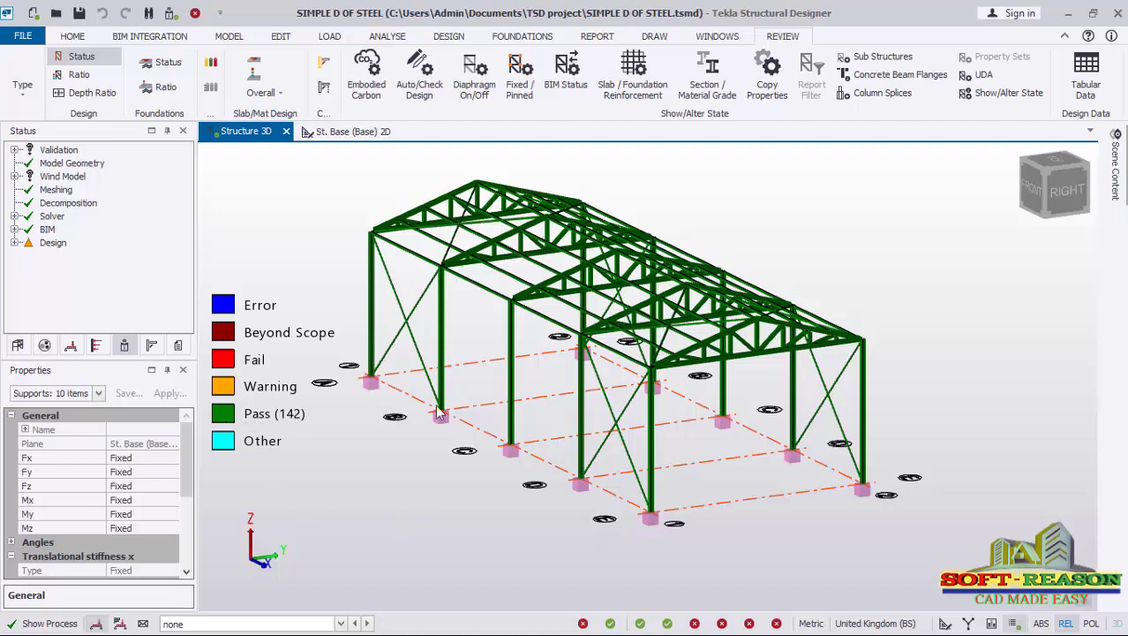
scroll(686, 345, up, 2)
scroll(615, 243, up, 4)
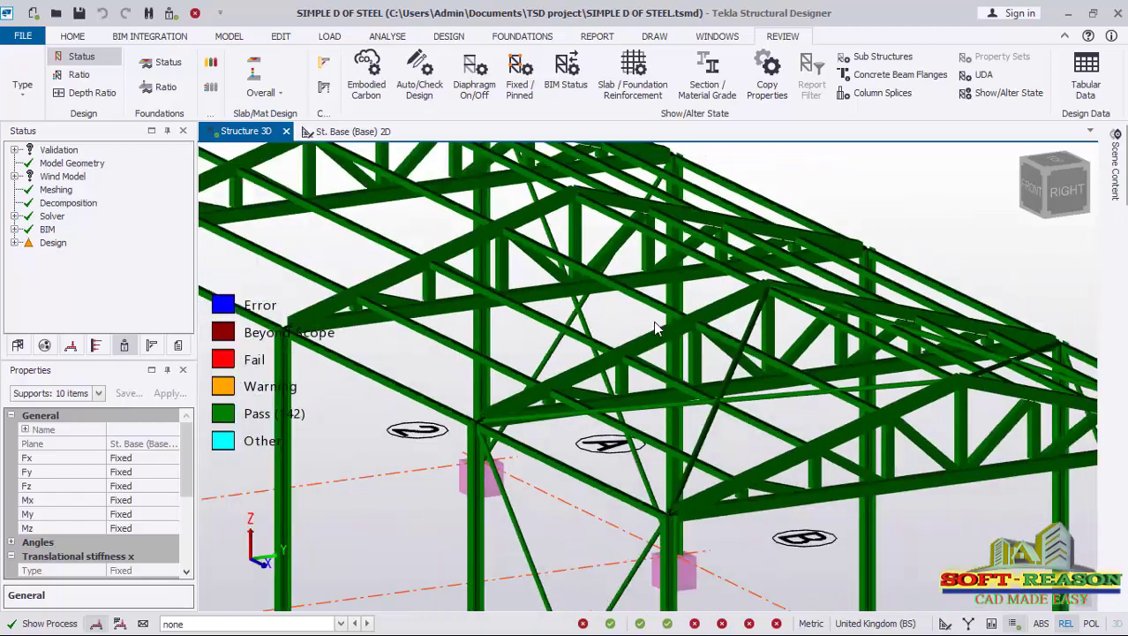
scroll(655, 327, down, 2)
right_drag(826, 422, 406, 459)
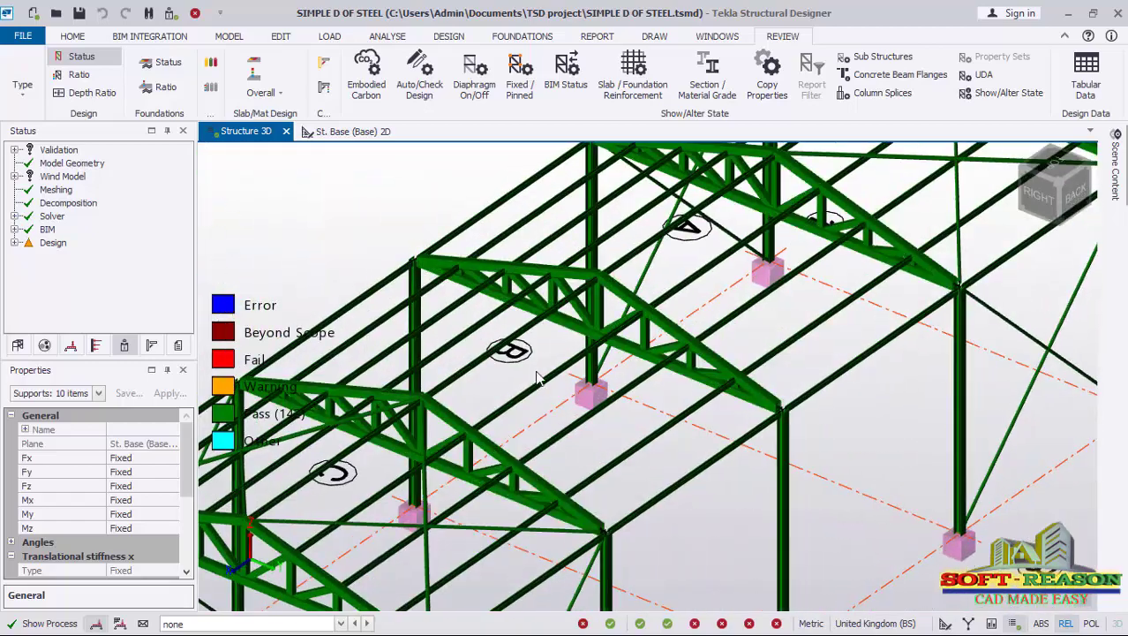
scroll(494, 513, down, 3)
scroll(458, 547, up, 3)
scroll(458, 548, up, 5)
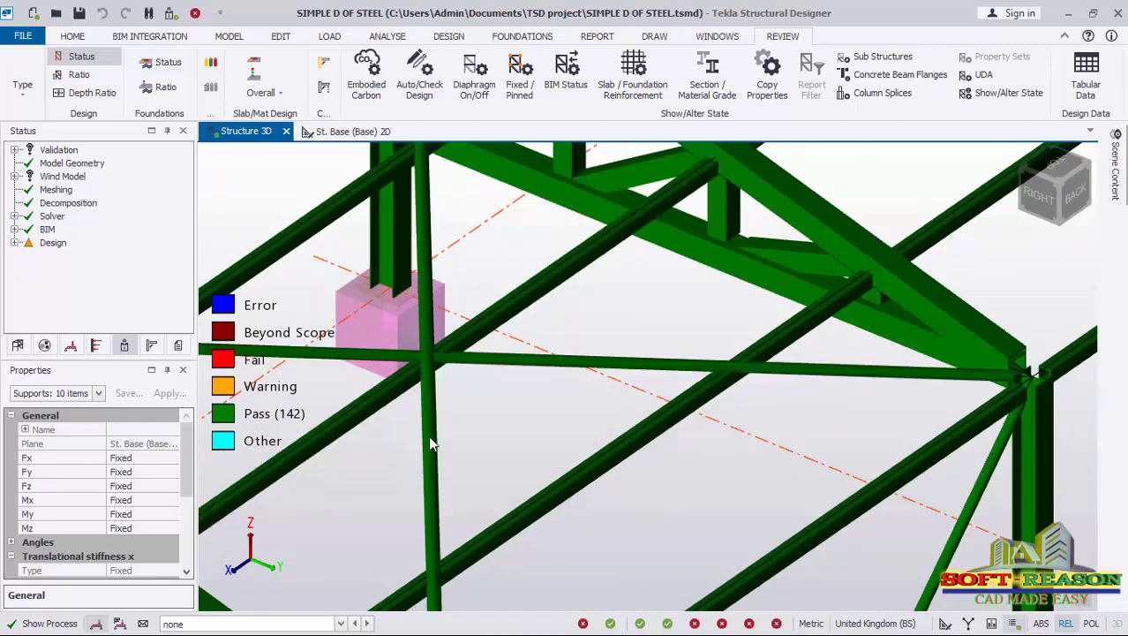
scroll(641, 231, down, 2)
scroll(706, 282, down, 5)
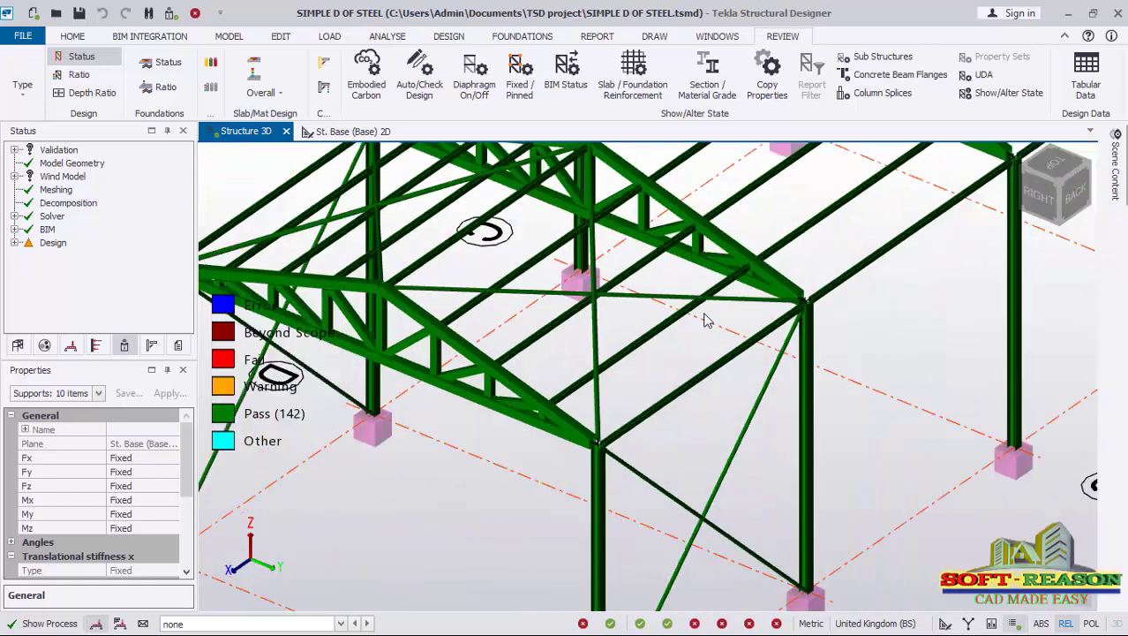
scroll(558, 454, up, 2)
scroll(649, 403, down, 5)
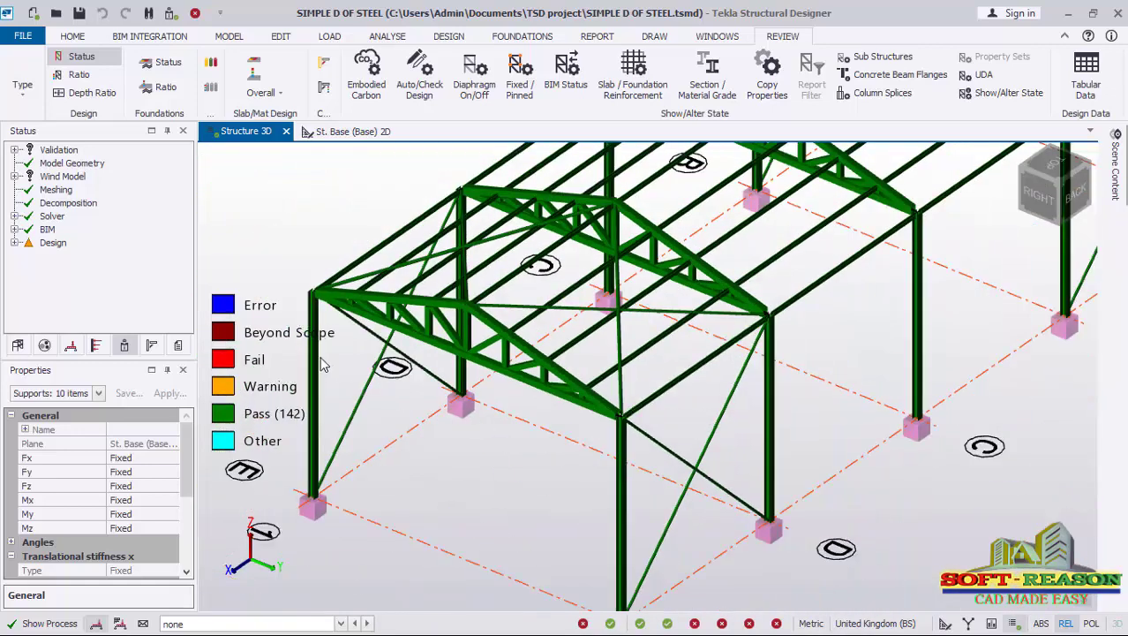
scroll(625, 425, up, 4)
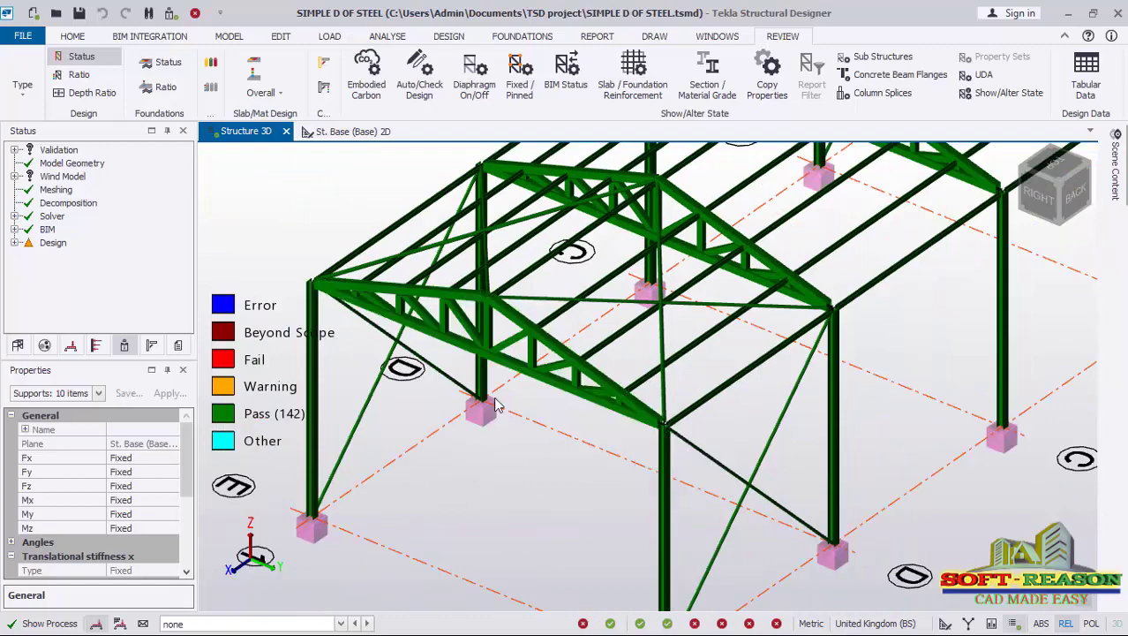
scroll(423, 371, up, 4)
scroll(441, 325, up, 2)
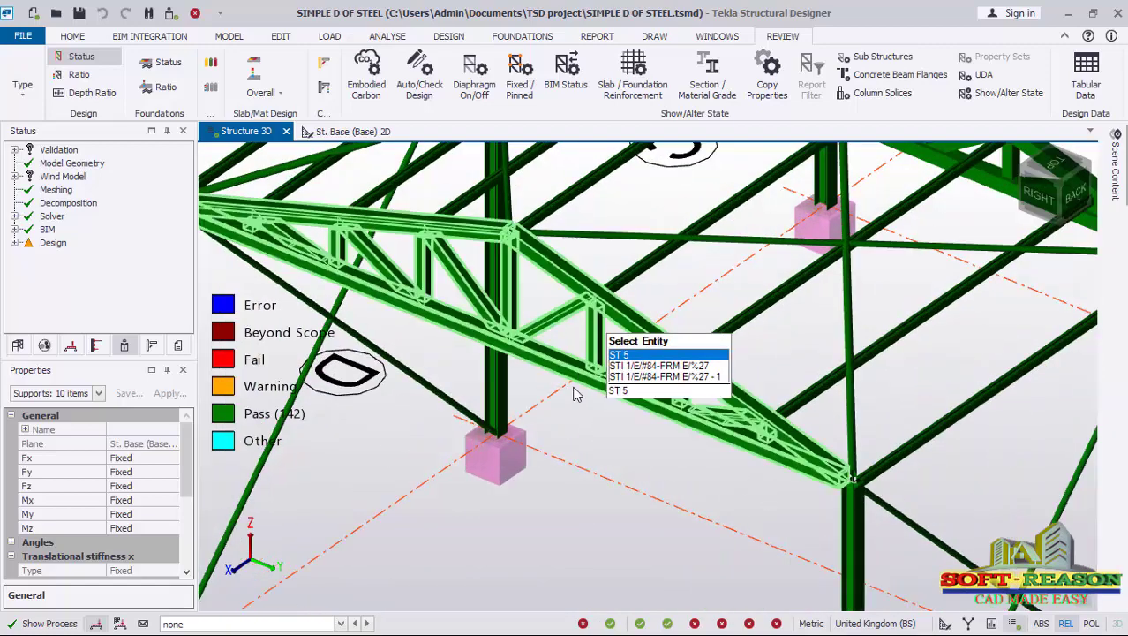
scroll(565, 415, down, 4)
scroll(379, 395, down, 4)
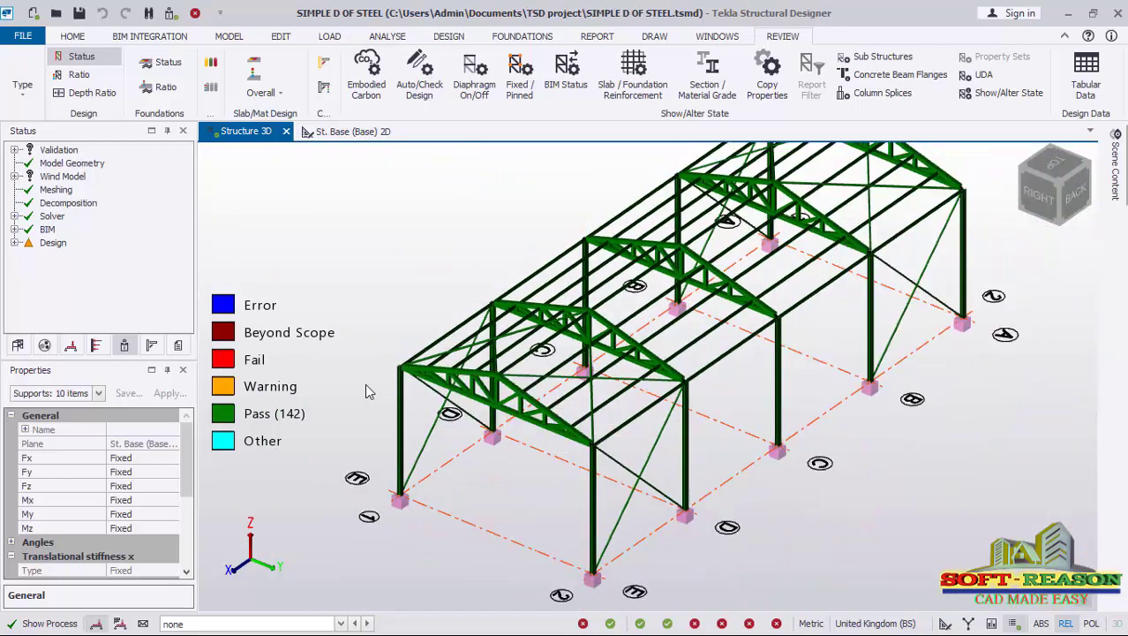
scroll(651, 354, up, 1)
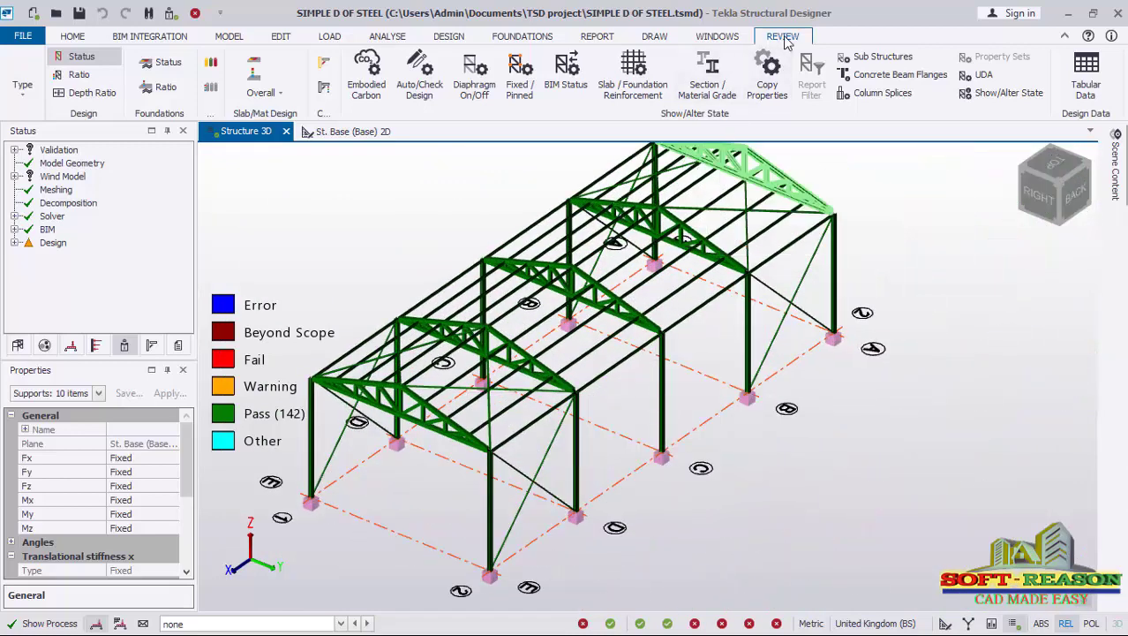
- Start toggling Autodesign from the review tools and turn it on for the end truss on grid line E
click(421, 78)
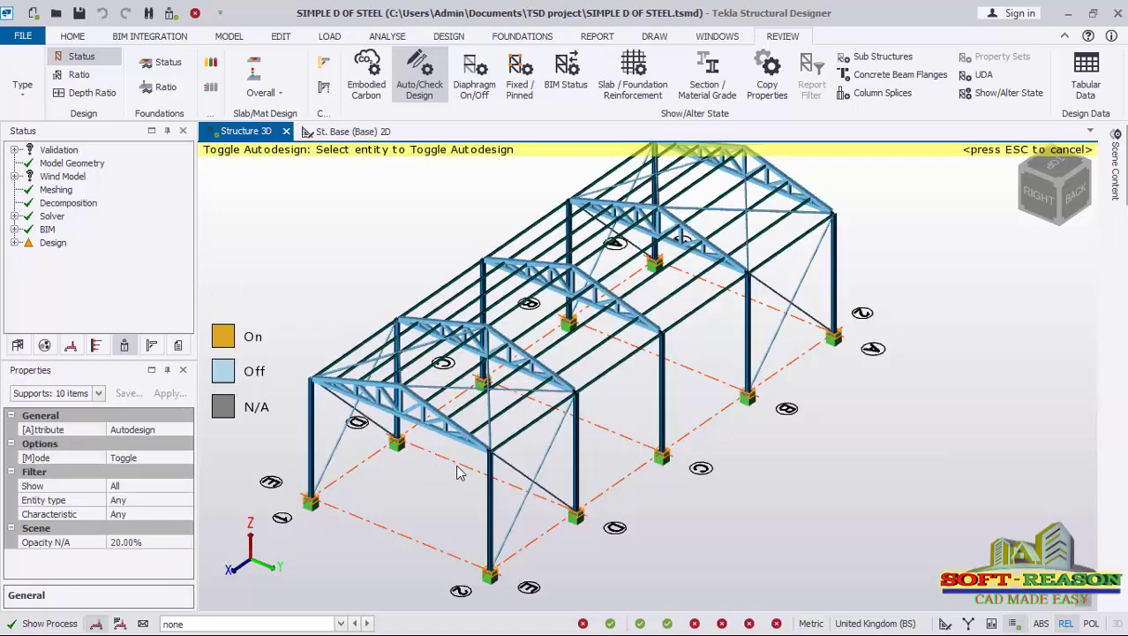
scroll(458, 475, up, 5)
scroll(470, 499, down, 8)
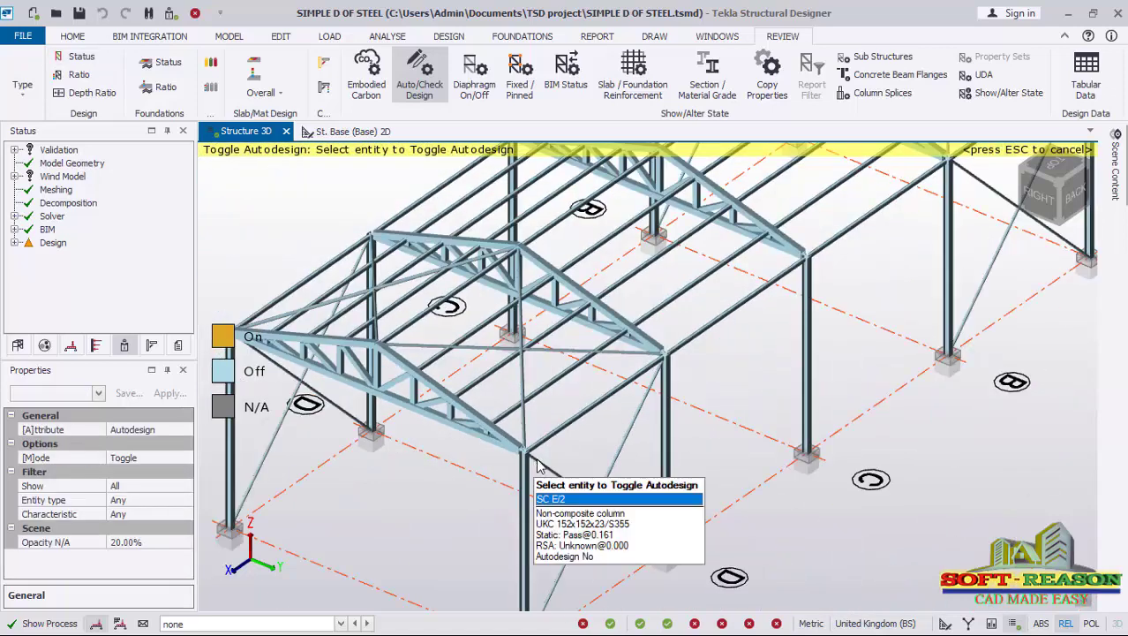
right_drag(563, 415, 580, 360)
scroll(578, 344, up, 1)
scroll(579, 338, up, 1)
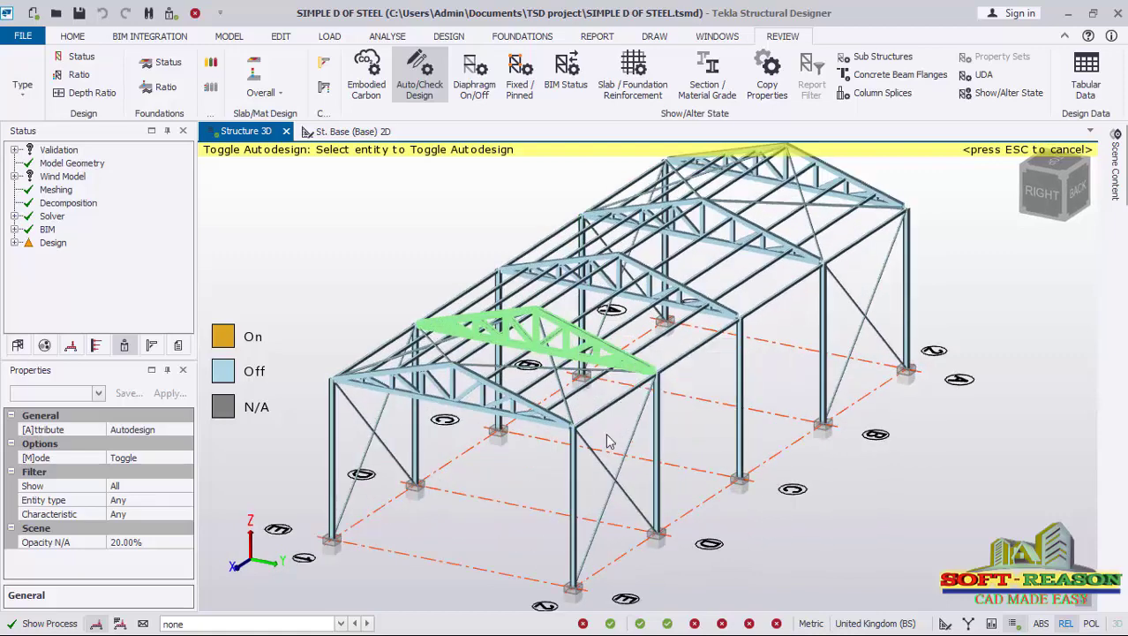
click(447, 404)
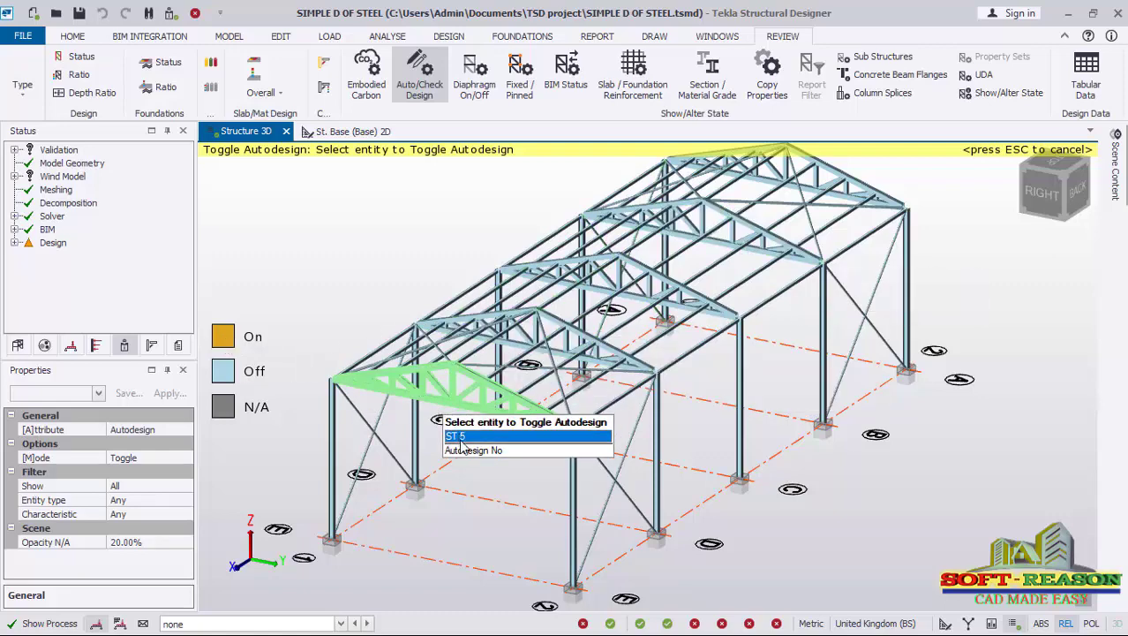
click(461, 446)
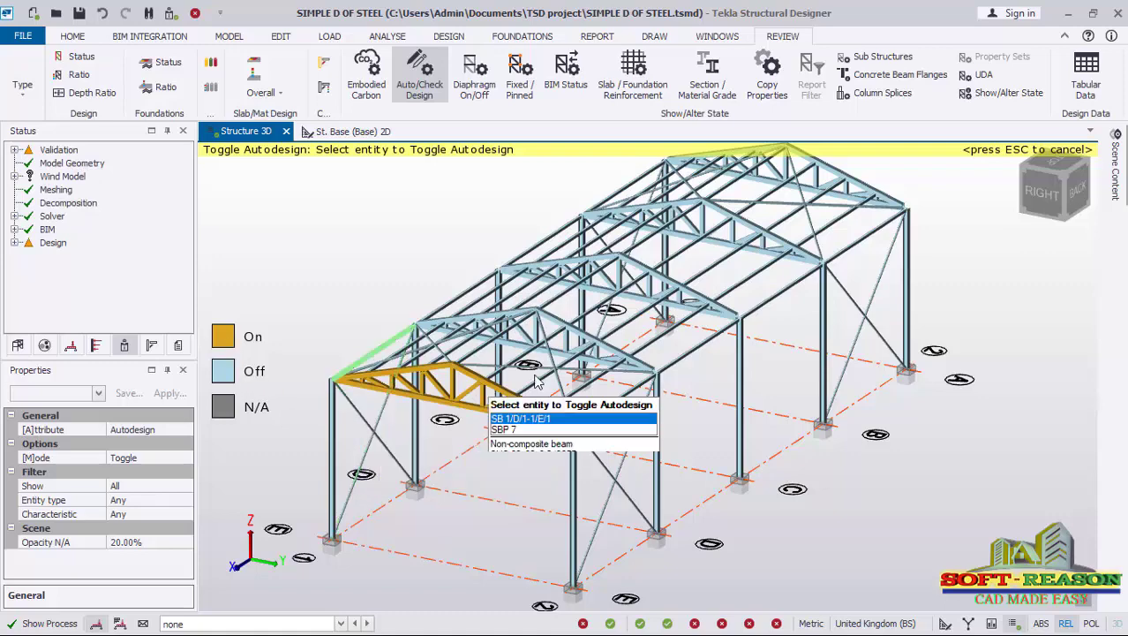
- Turn on Autodesign for the four remaining roof trusses on grid lines D, C, B and A
scroll(547, 331, up, 3)
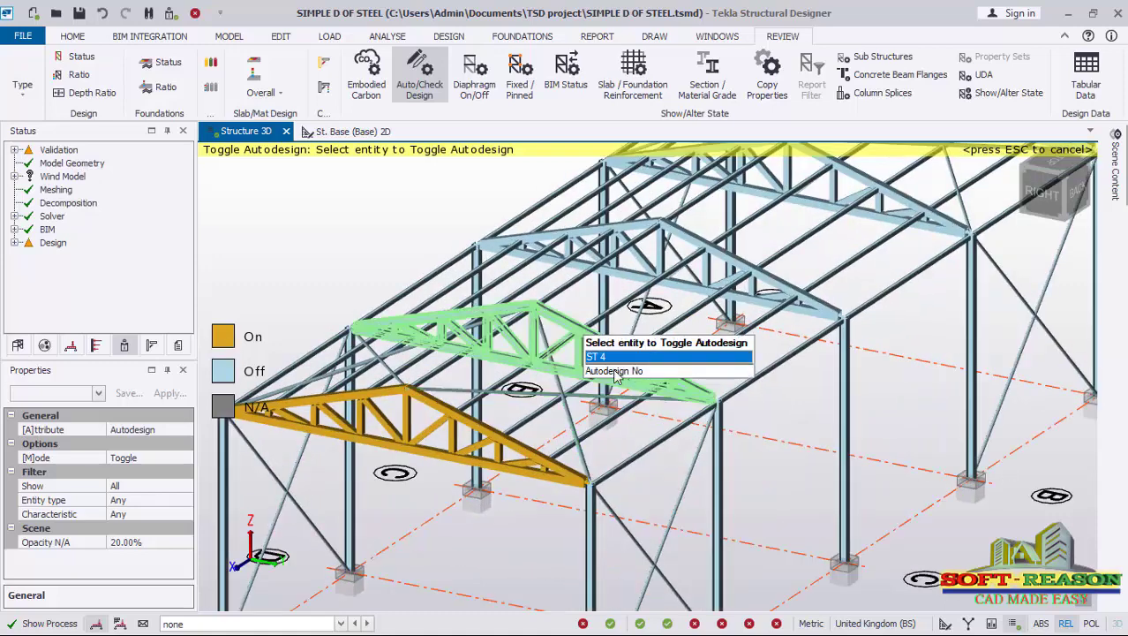
click(563, 327)
click(692, 243)
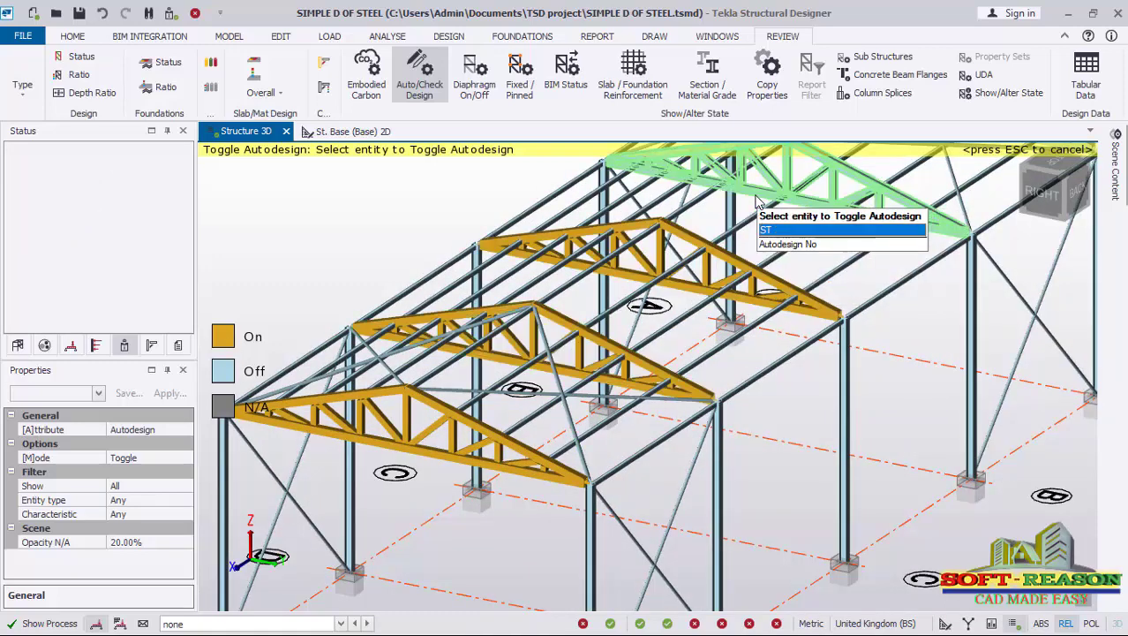
click(757, 202)
scroll(609, 415, down, 3)
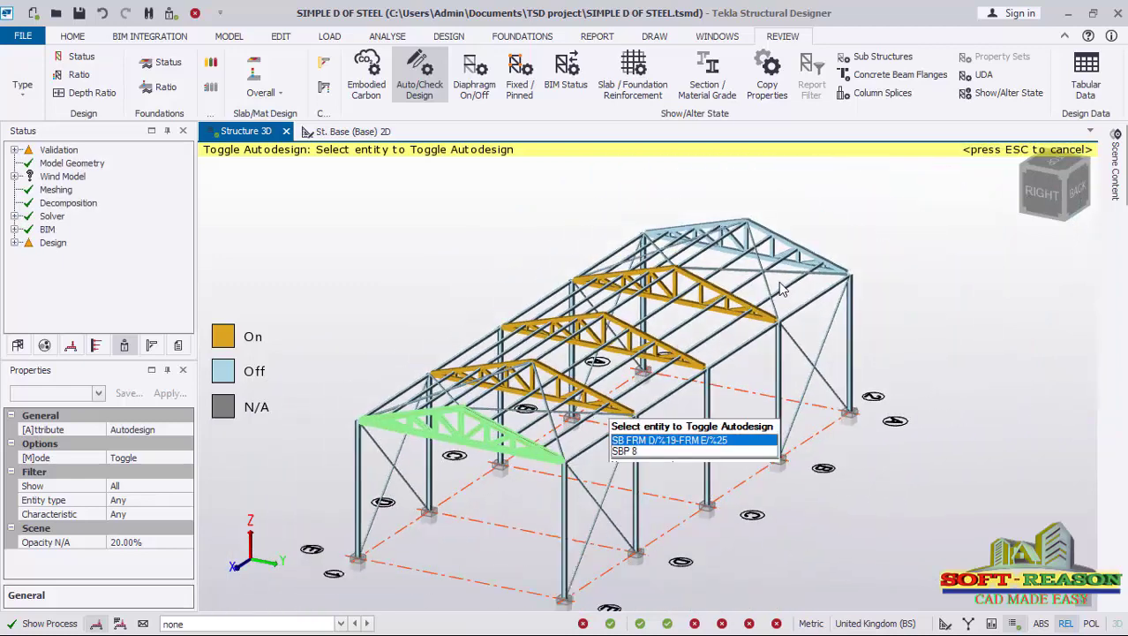
click(764, 233)
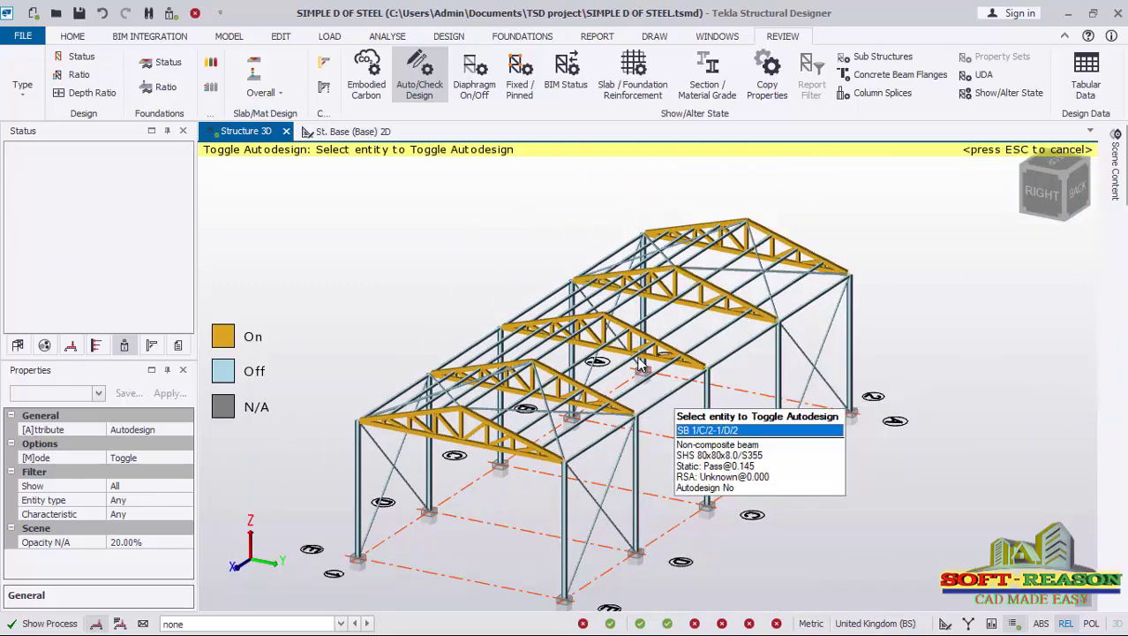
scroll(488, 499, up, 3)
scroll(490, 499, down, 3)
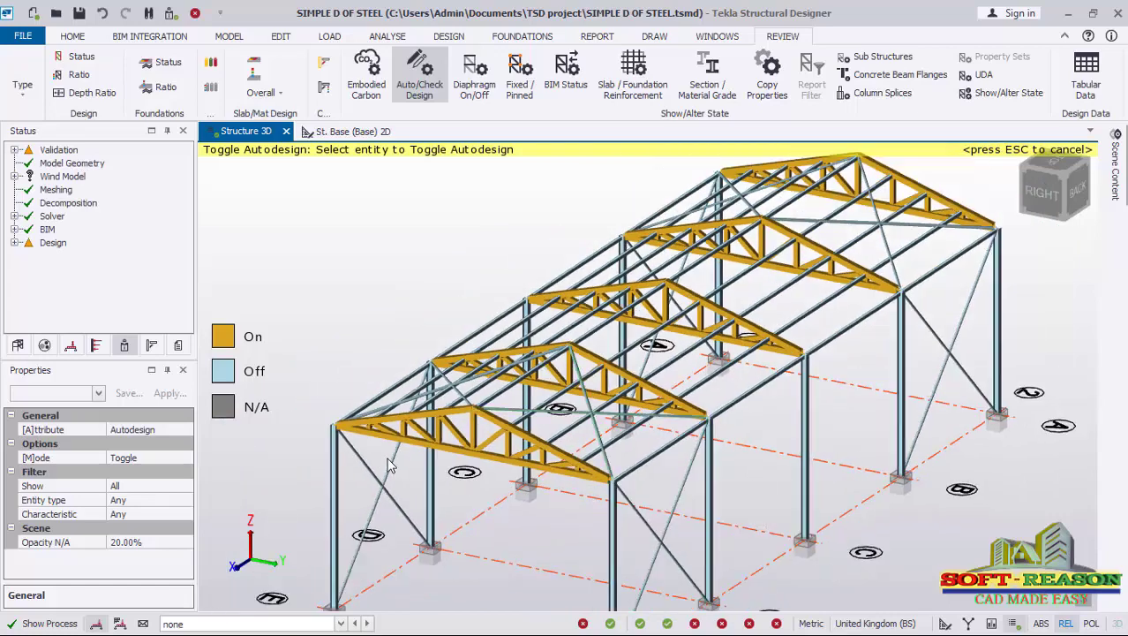
- Rerun Design Steel (Static) on the building with all five trusses set to autodesign
scroll(554, 430, up, 5)
scroll(555, 430, up, 2)
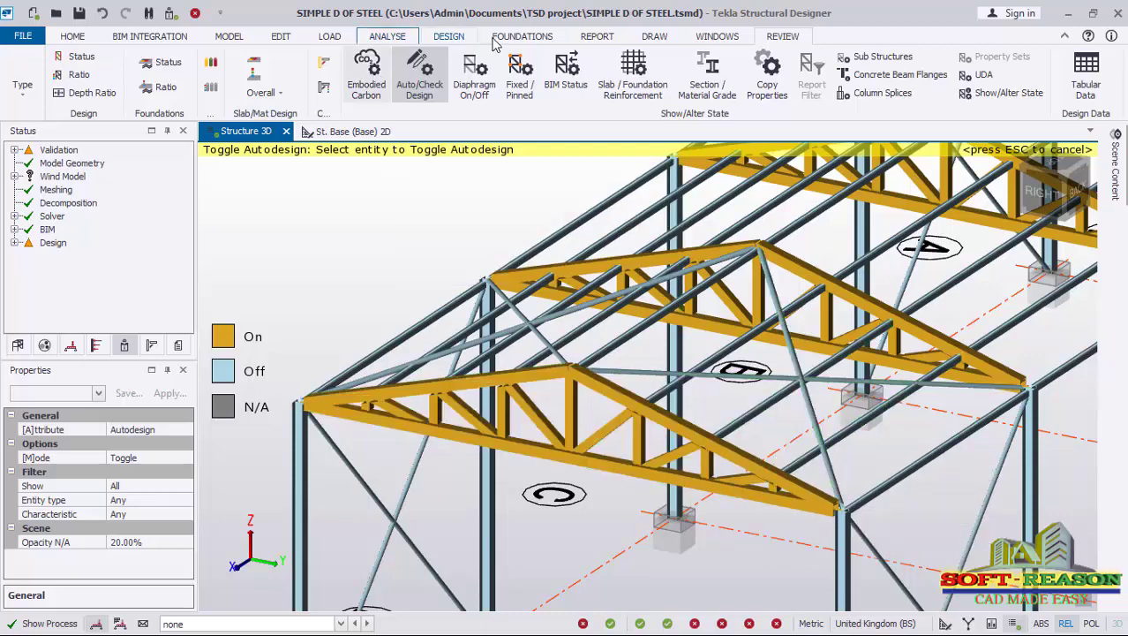
click(452, 42)
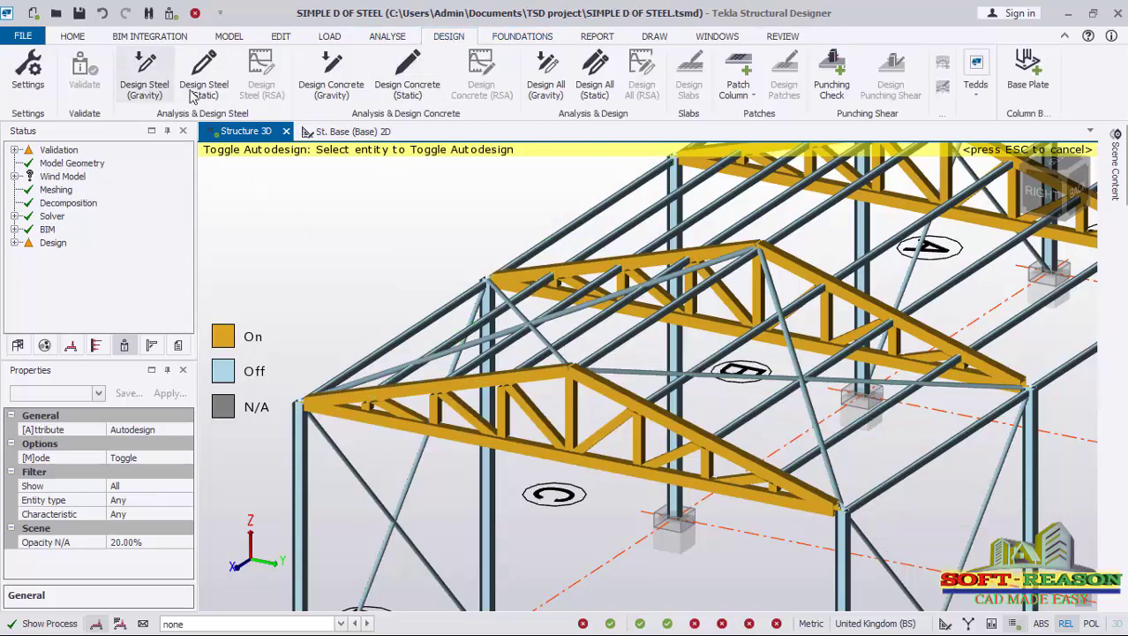
click(214, 91)
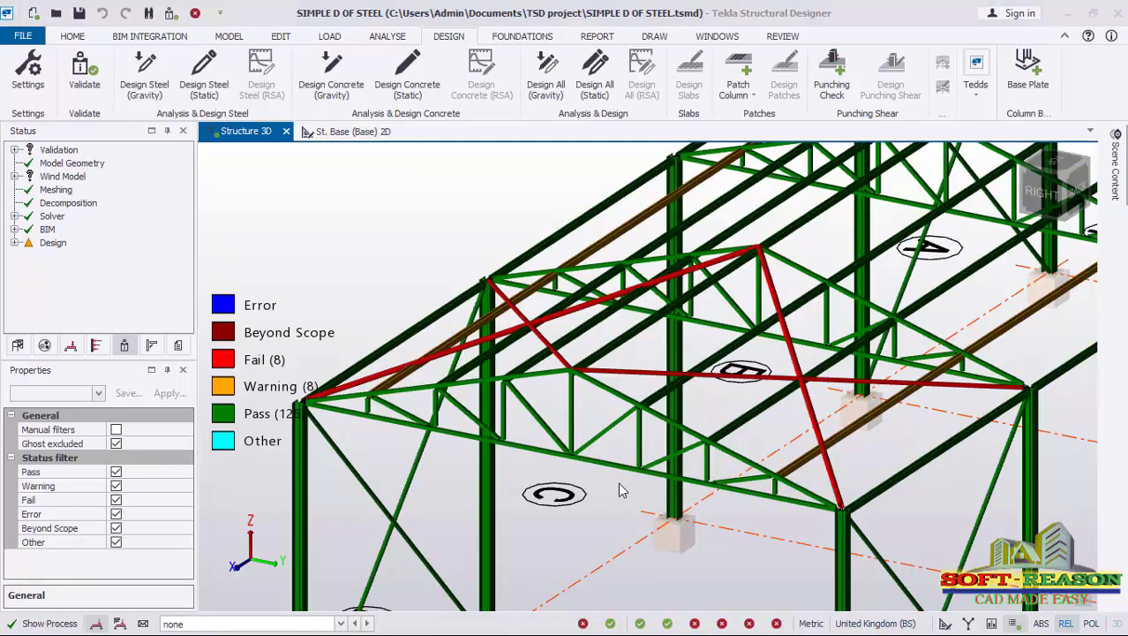
- Examine the design status colours of the trusses, purlins and roof bracing from both sides of the structure
scroll(618, 482, up, 3)
scroll(605, 475, up, 2)
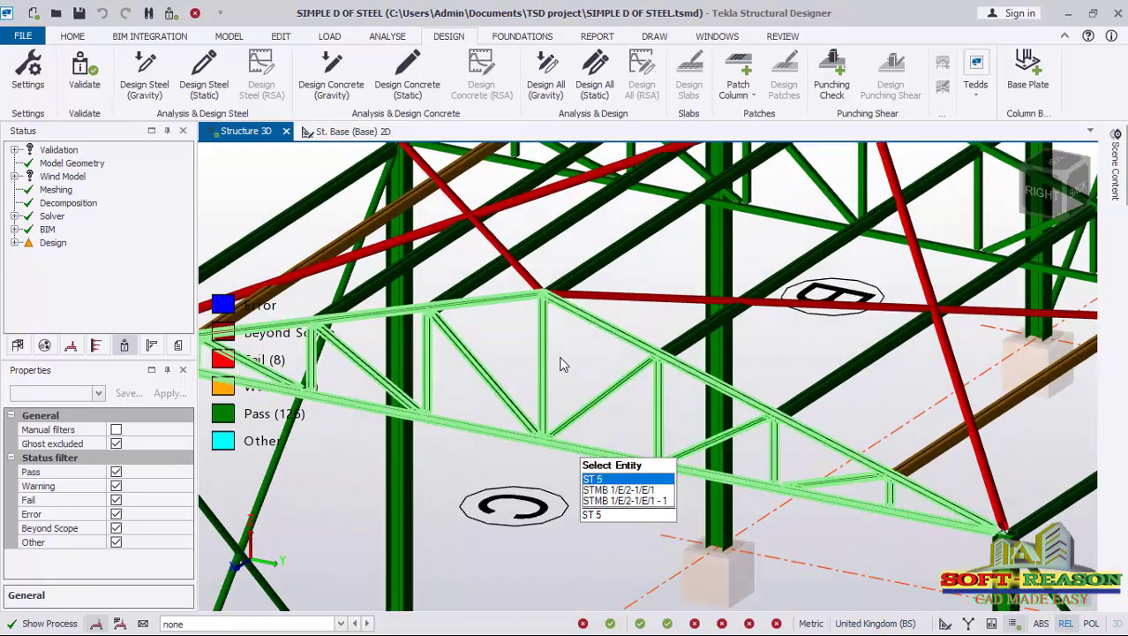
mouse_move(720, 441)
scroll(688, 397, down, 5)
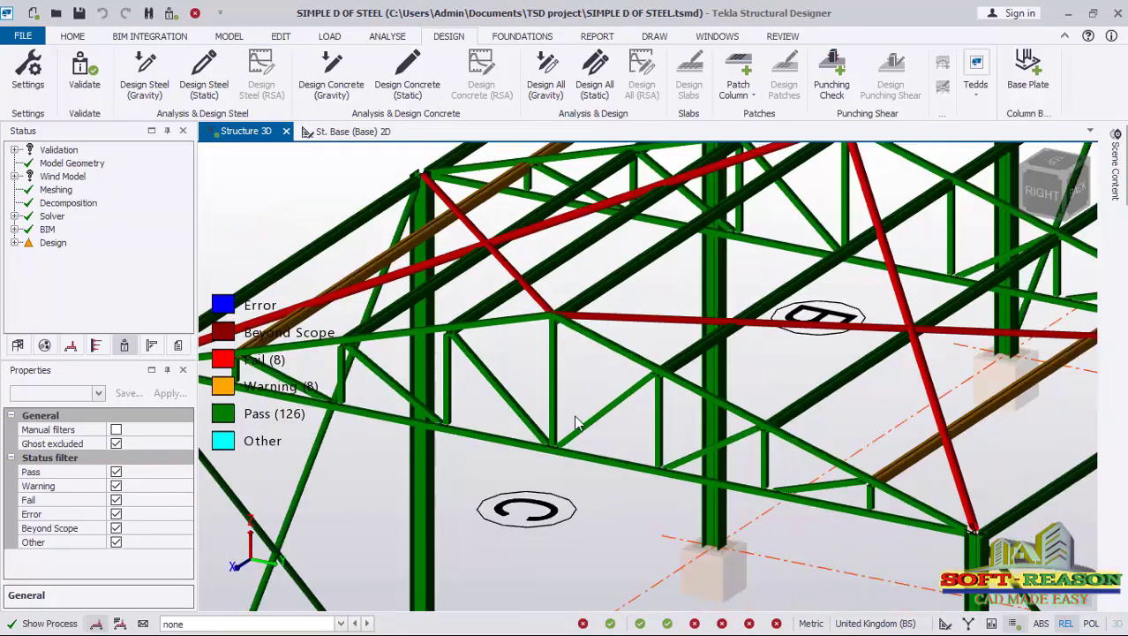
scroll(716, 360, up, 2)
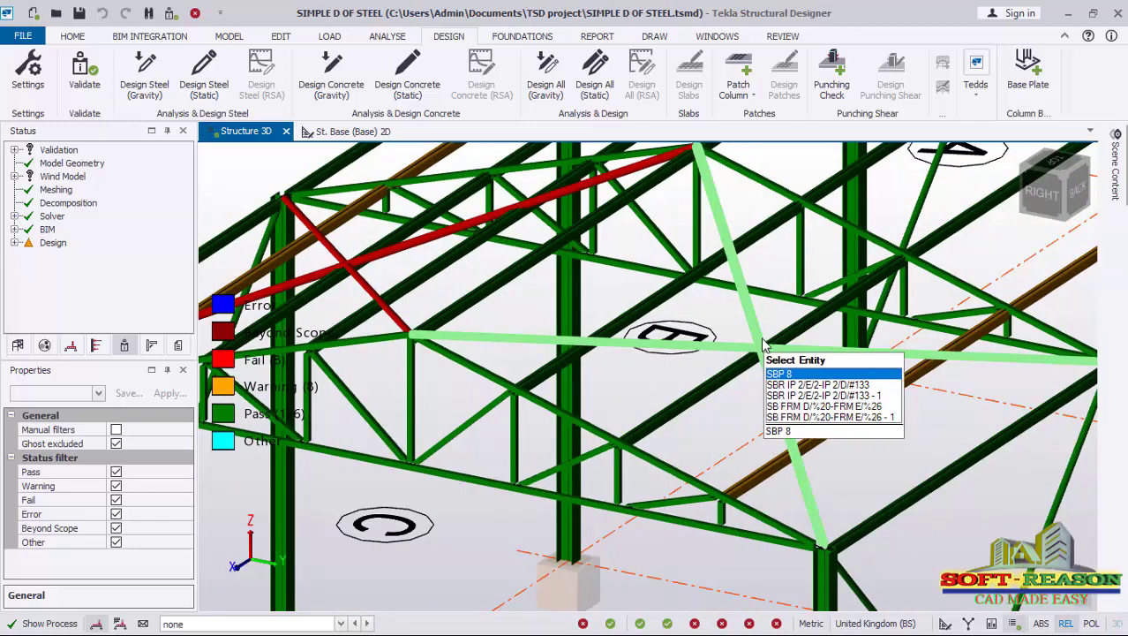
scroll(530, 300, down, 3)
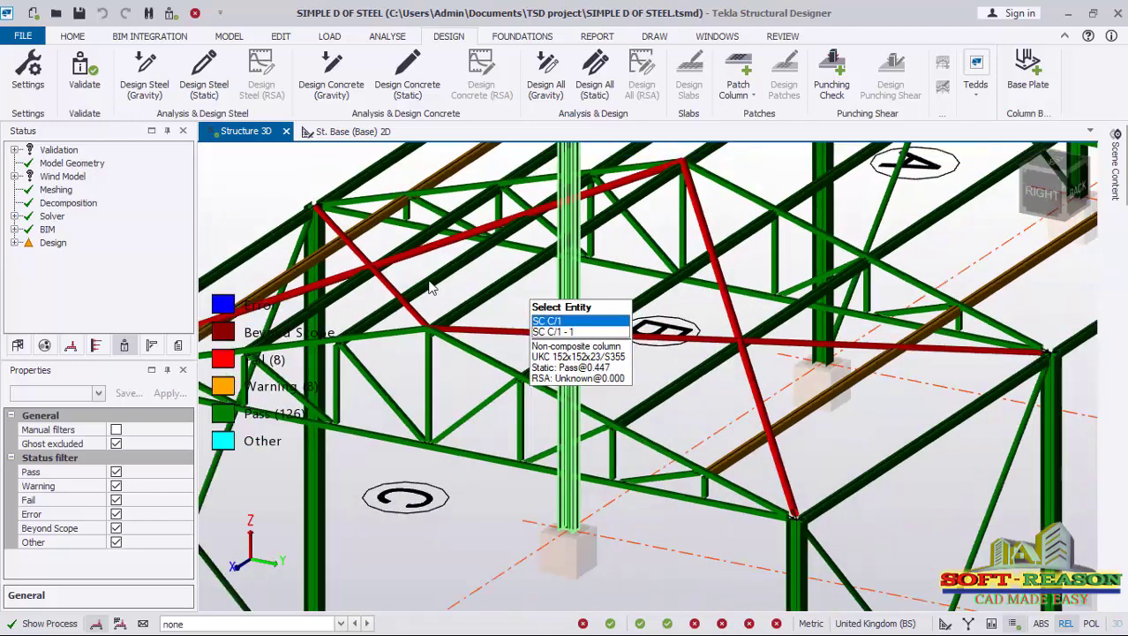
scroll(402, 287, up, 1)
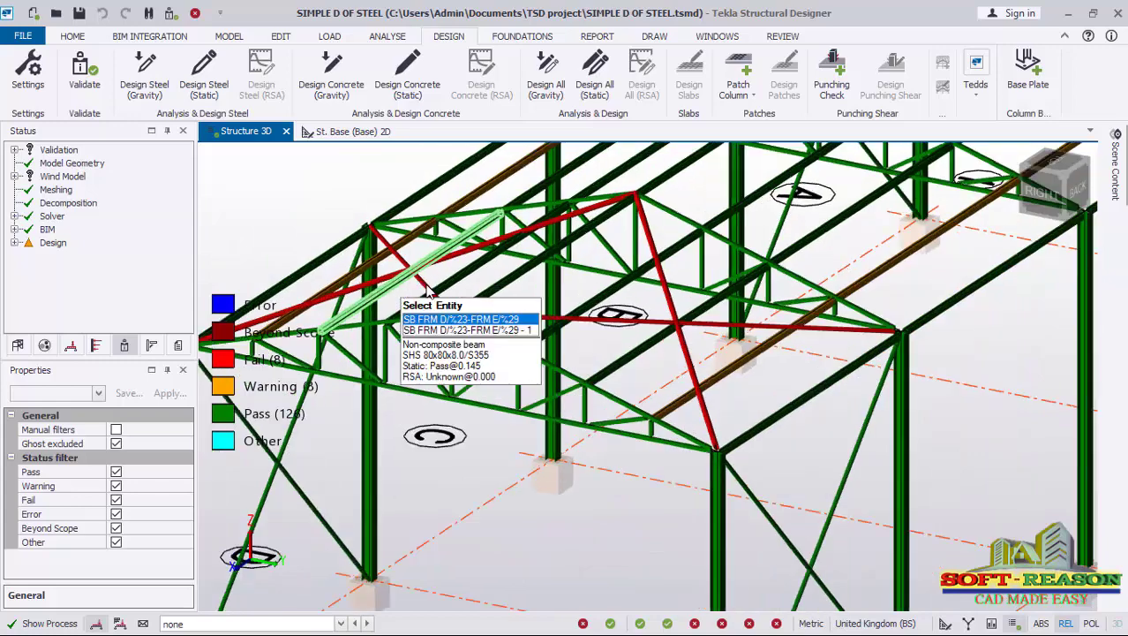
scroll(494, 428, down, 5)
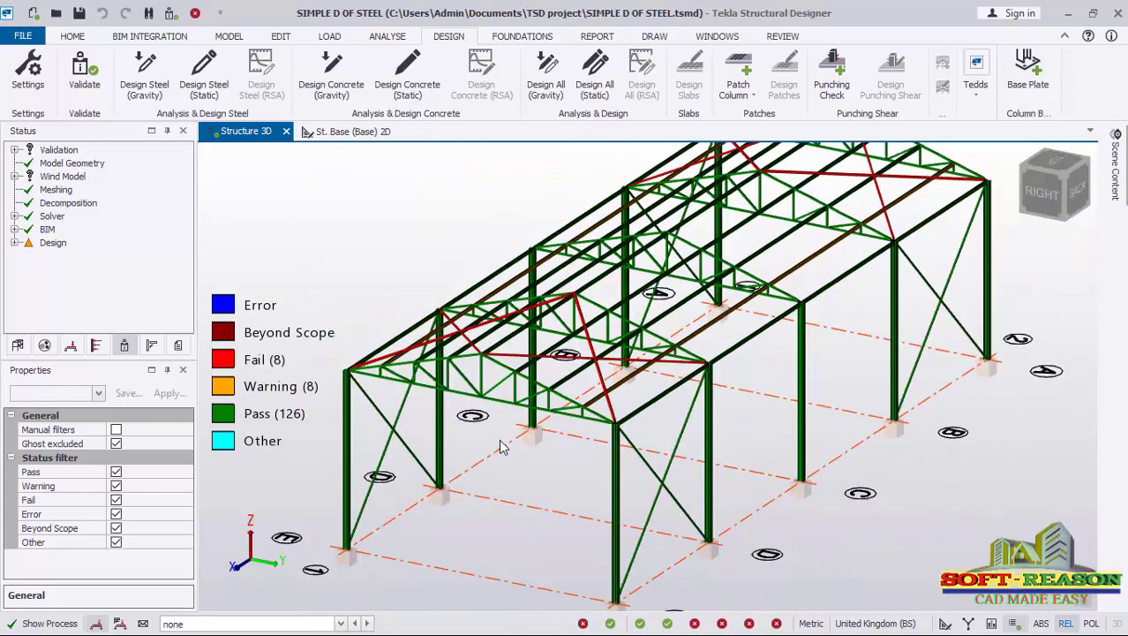
scroll(788, 402, up, 5)
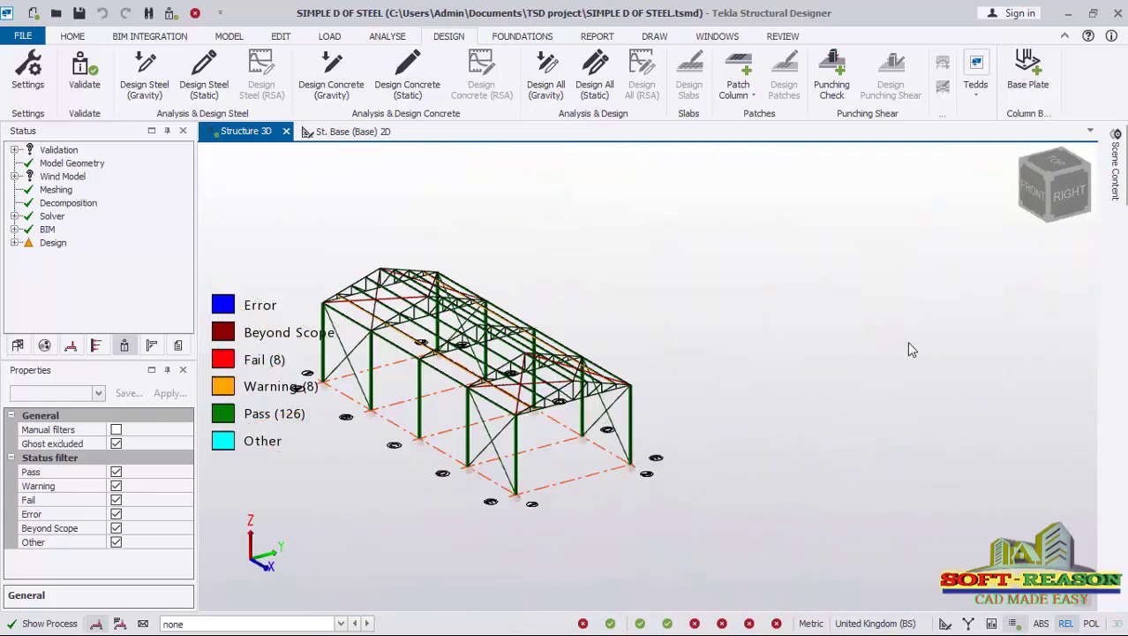
scroll(684, 428, up, 3)
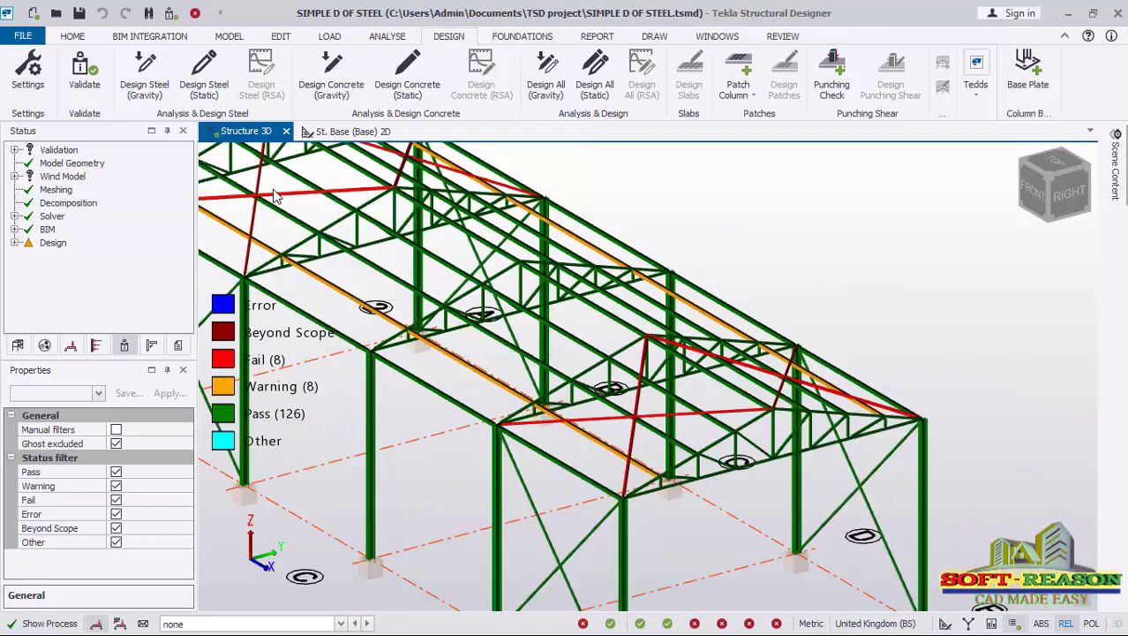
scroll(491, 228, down, 3)
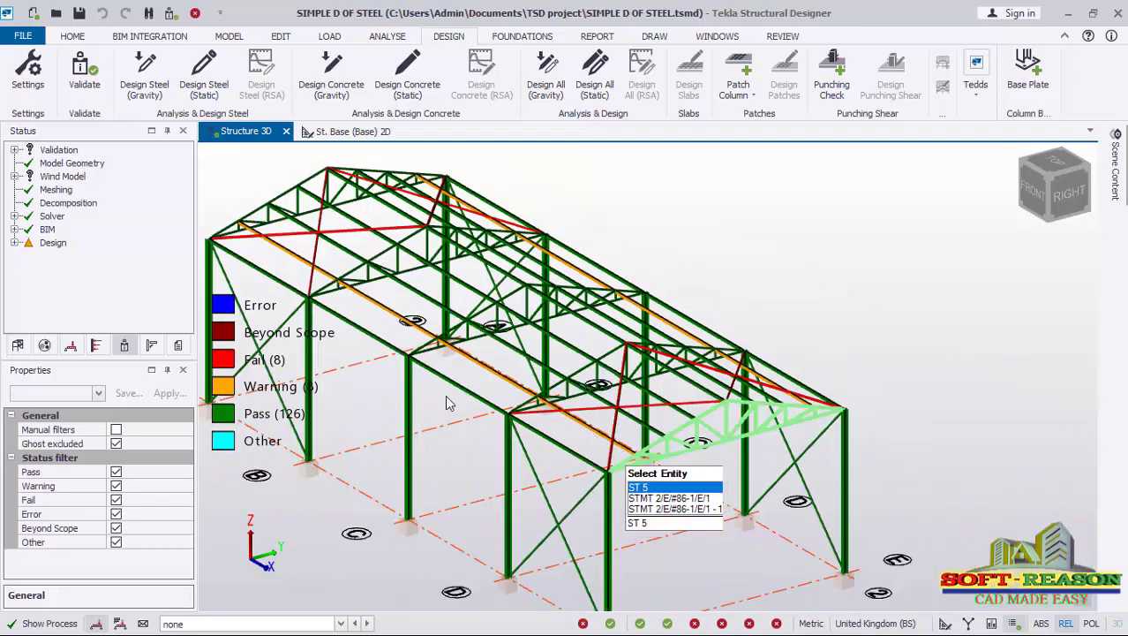
scroll(344, 237, up, 1)
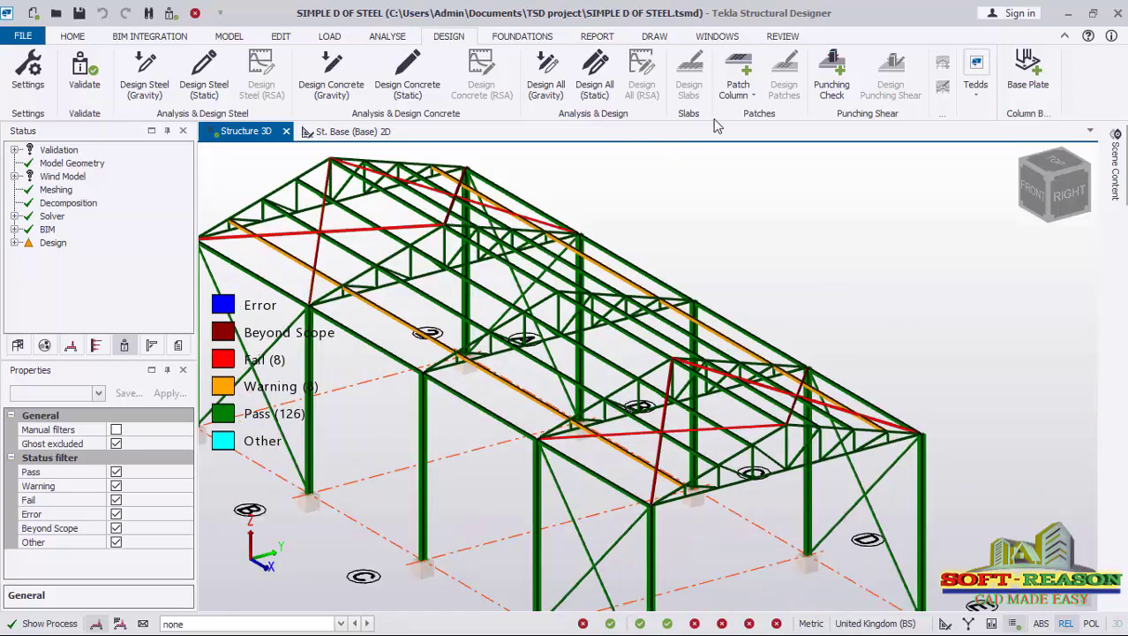
- Toggle Autodesign on for the two roof brace pairs, SBP 5 and SBP 6, in the bay between grid lines A and B
click(784, 41)
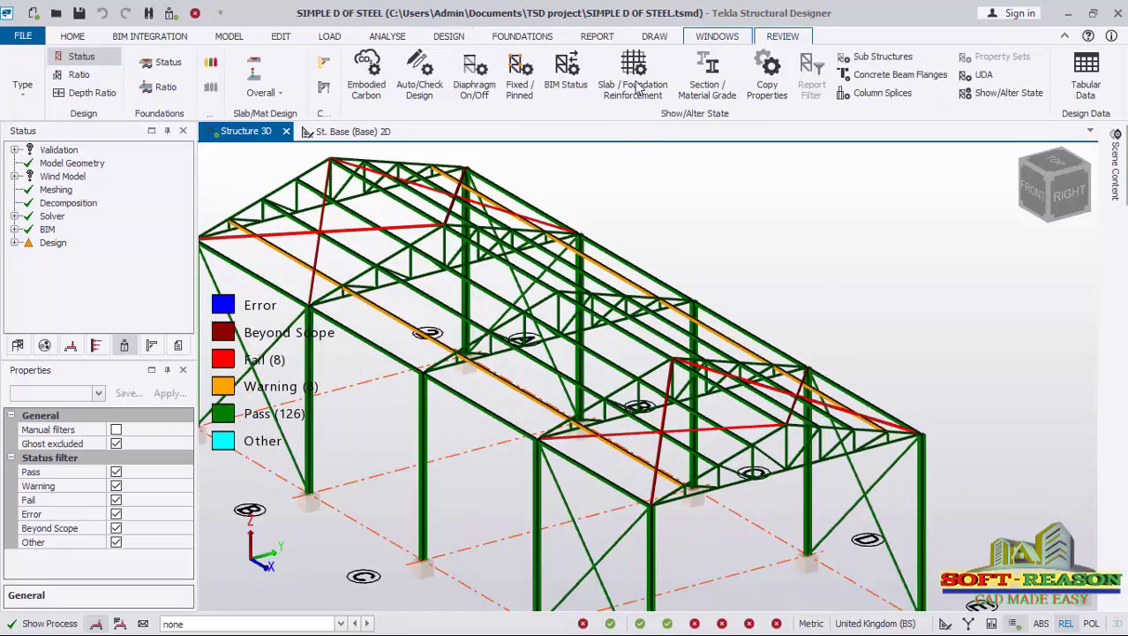
click(428, 104)
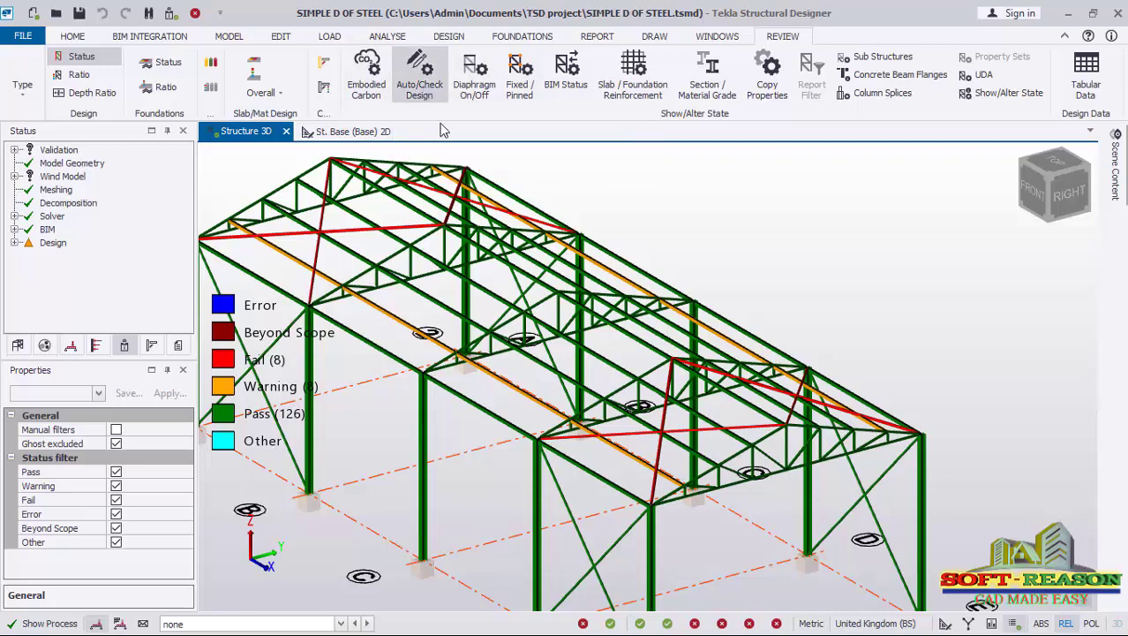
scroll(353, 232, up, 2)
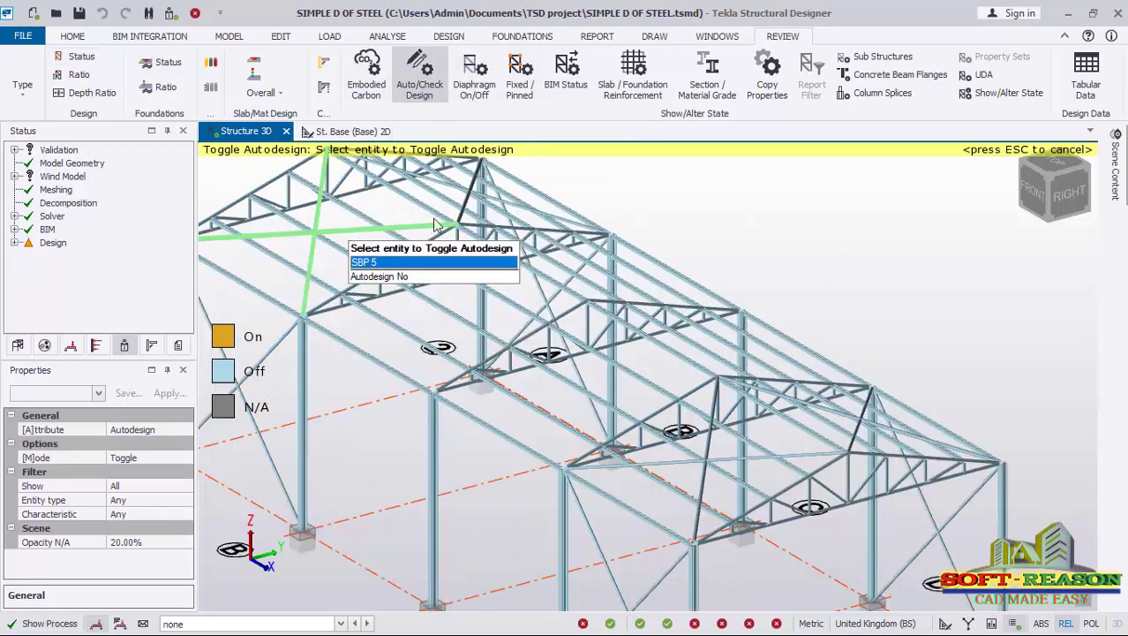
scroll(459, 212, up, 2)
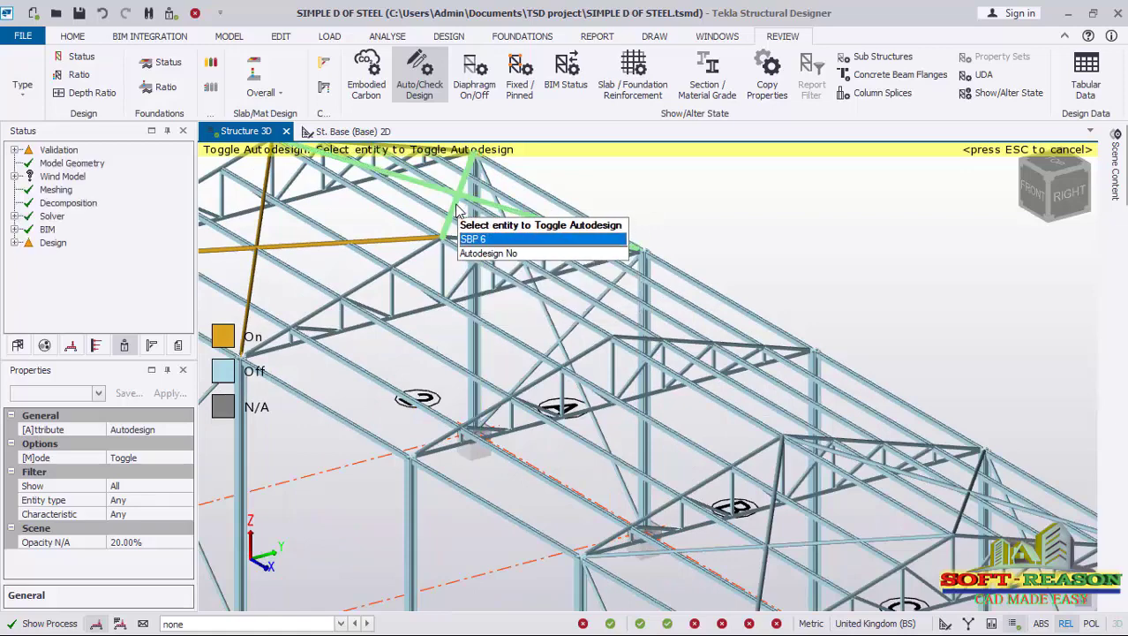
click(458, 211)
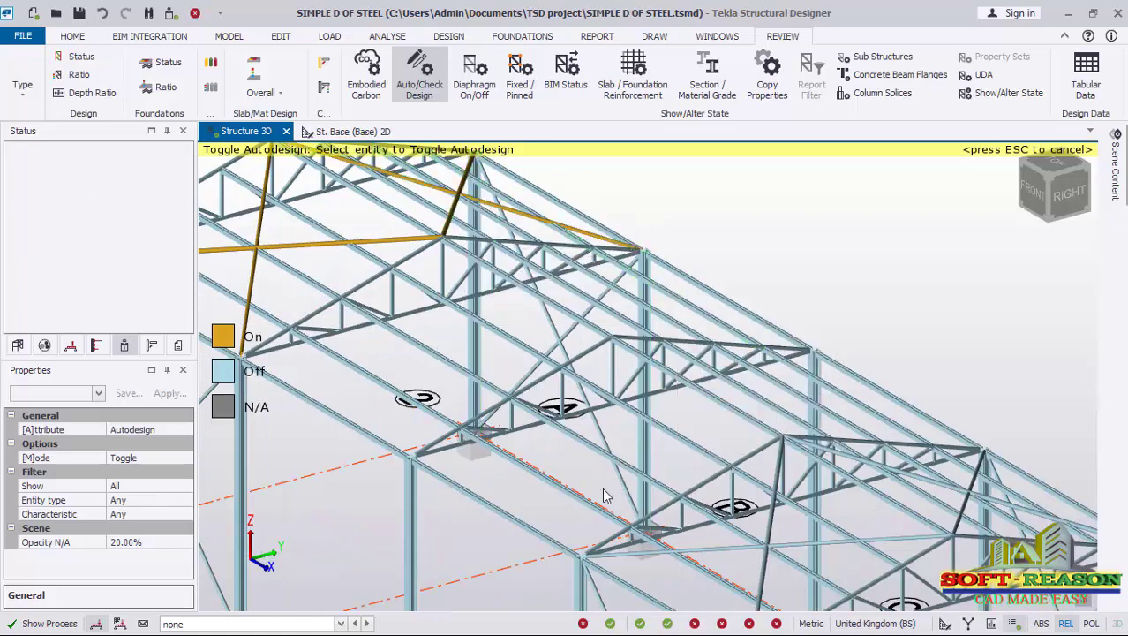
- Turn on Autodesign for roof brace pairs SBP 7 and SBP 8 in the bay between grid lines D and E
scroll(512, 262, down, 3)
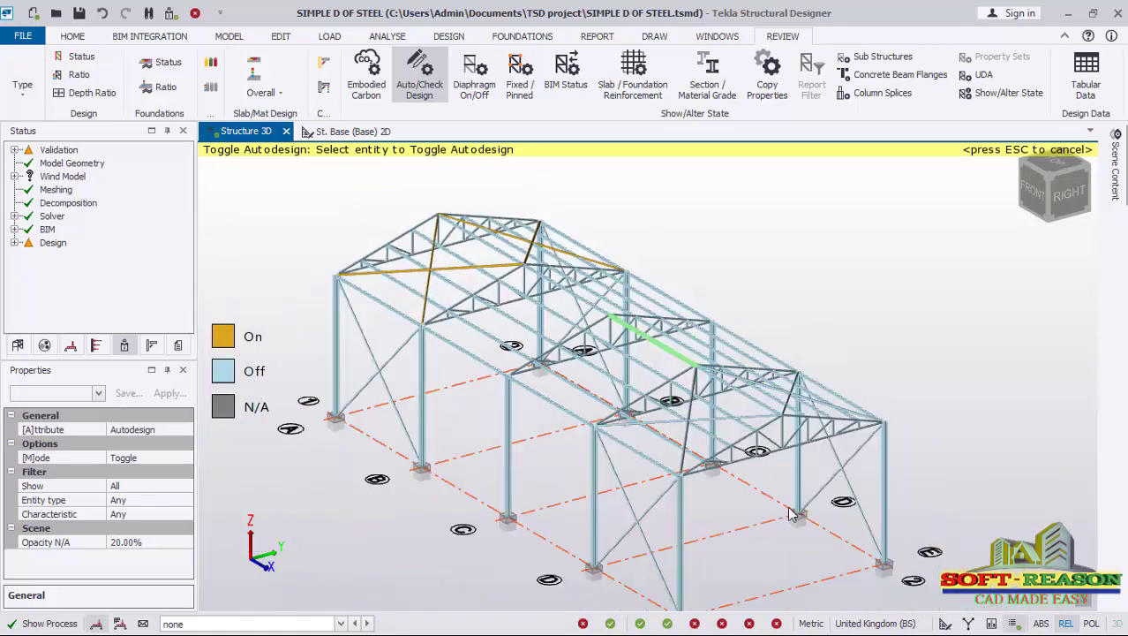
scroll(664, 415, up, 2)
click(662, 417)
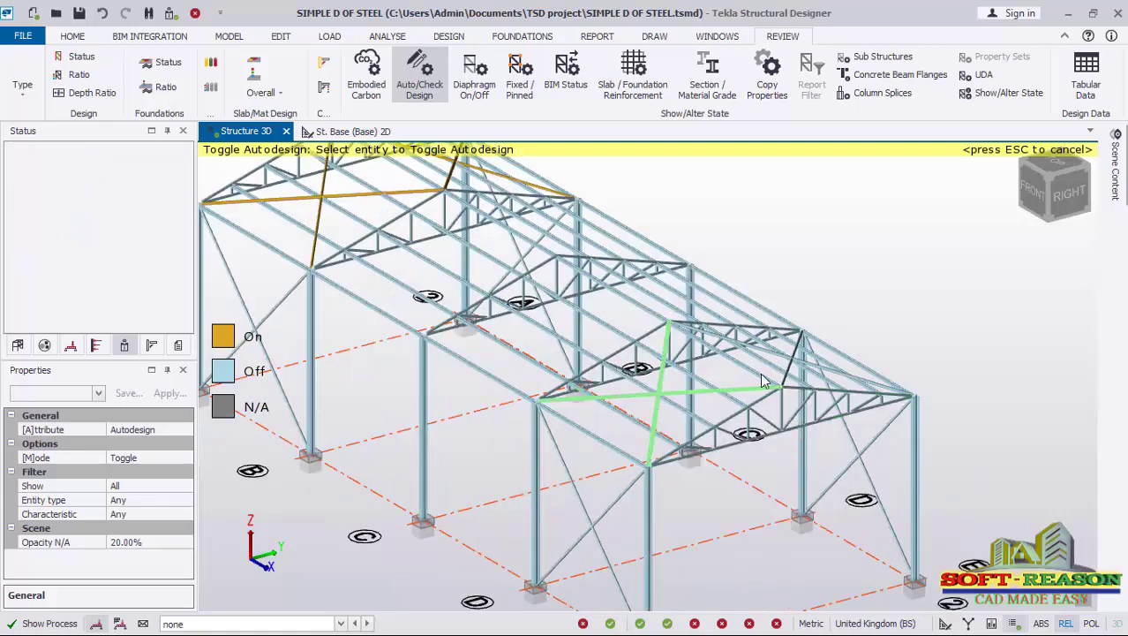
scroll(790, 369, up, 2)
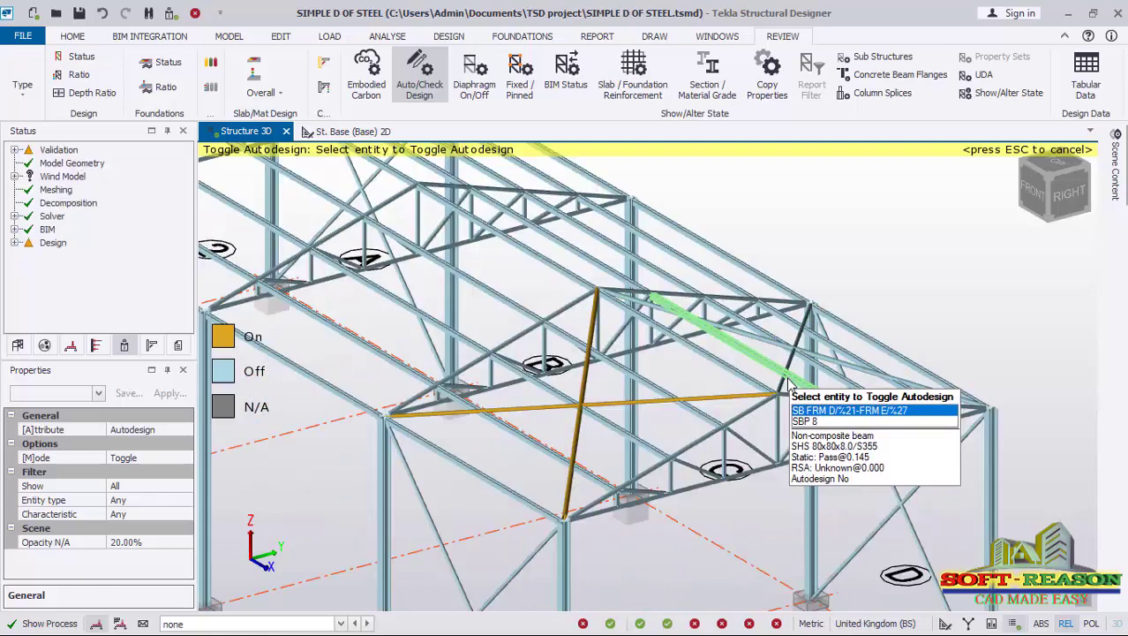
scroll(680, 287, down, 5)
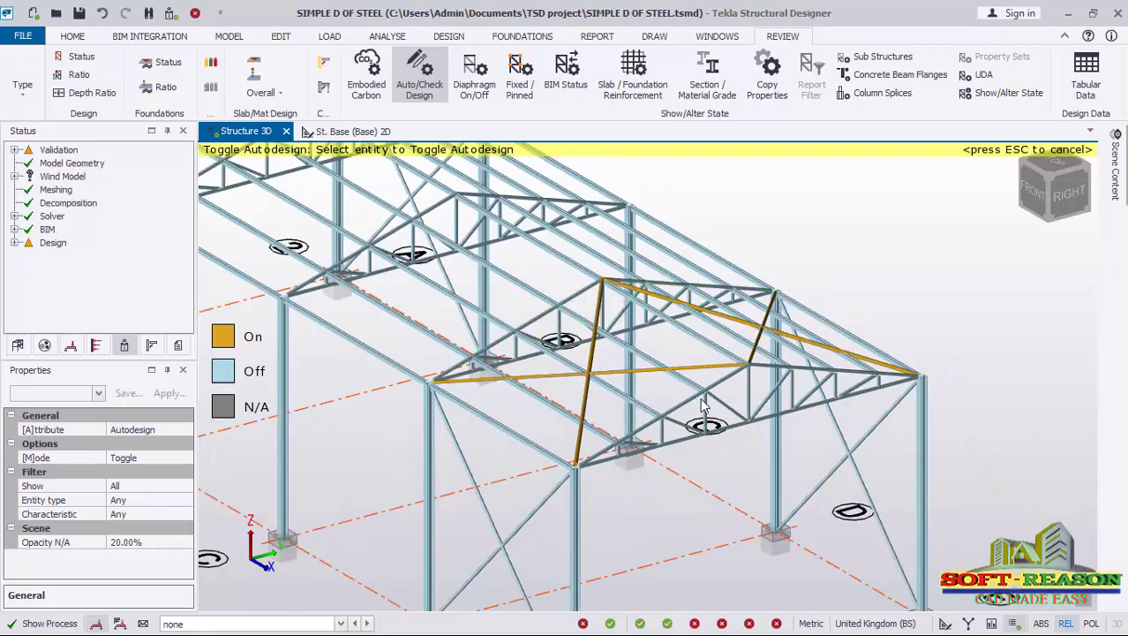
- Run Design Steel (Static) again to size the roof brace pairs set to autodesign
scroll(645, 316, up, 1)
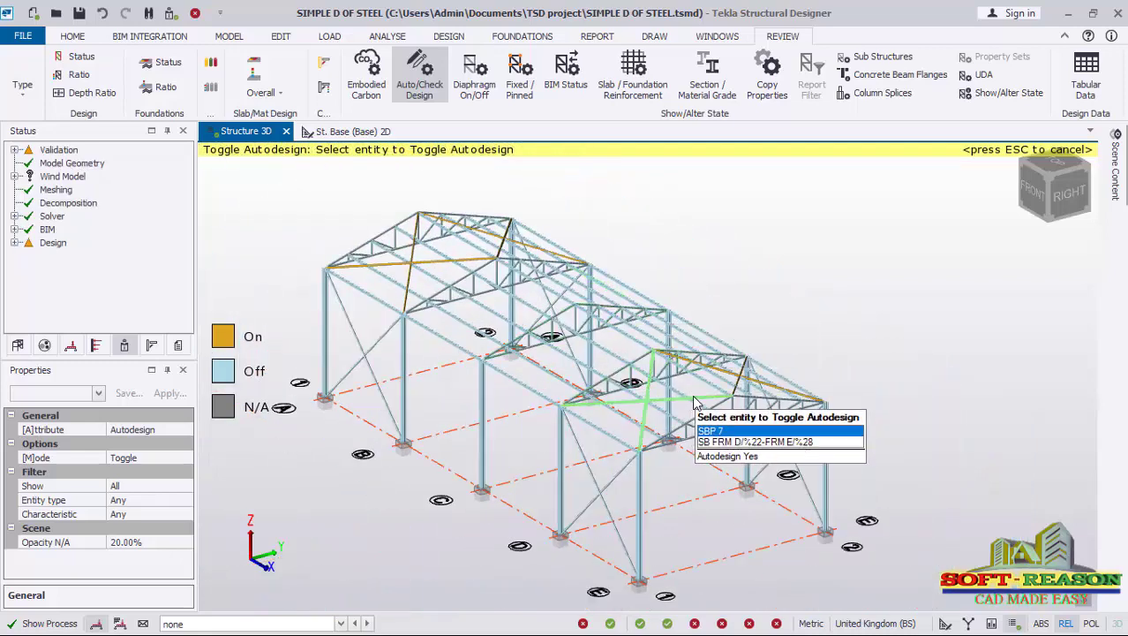
click(435, 37)
click(208, 84)
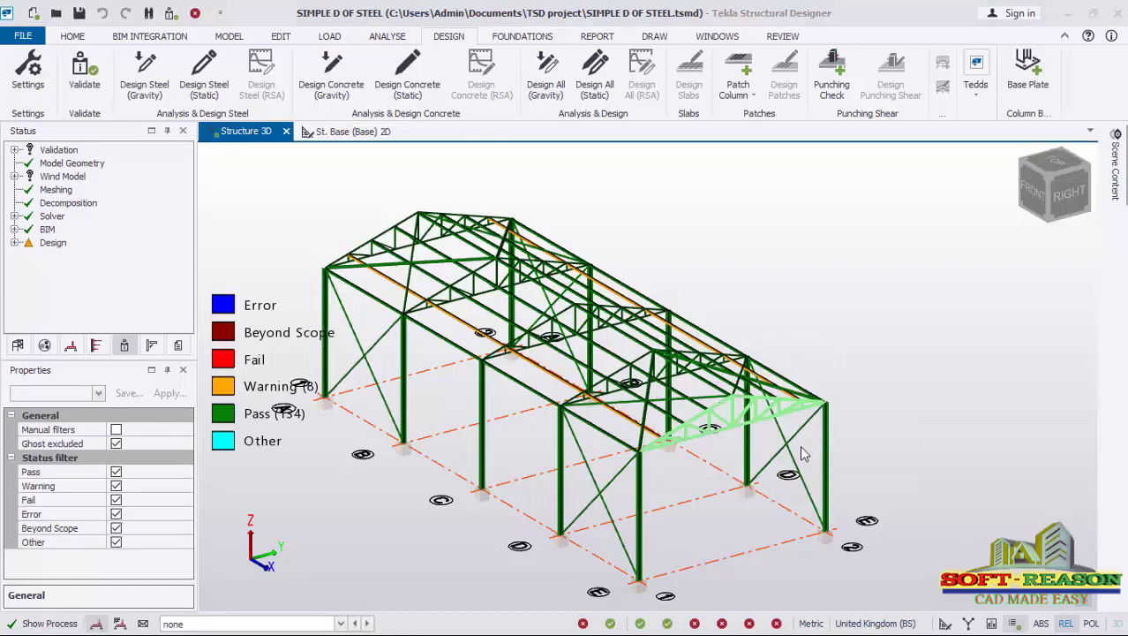
- Inspect the redesigned roof members up close and select brace pair SBP 5 to view its properties
scroll(479, 287, up, 5)
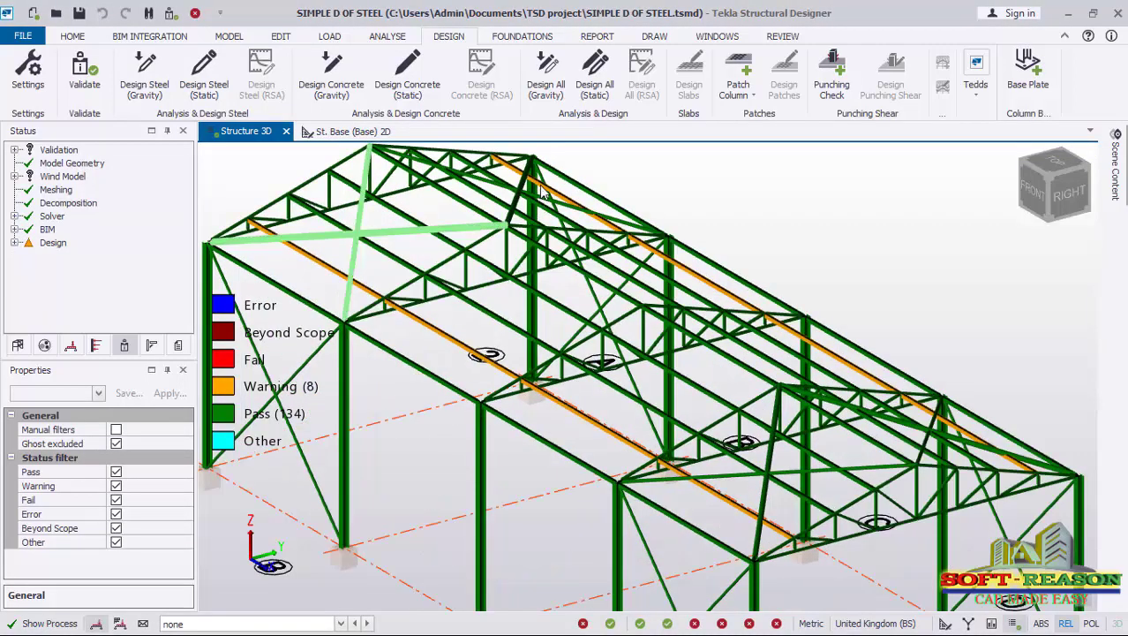
mouse_move(365, 227)
scroll(569, 311, up, 5)
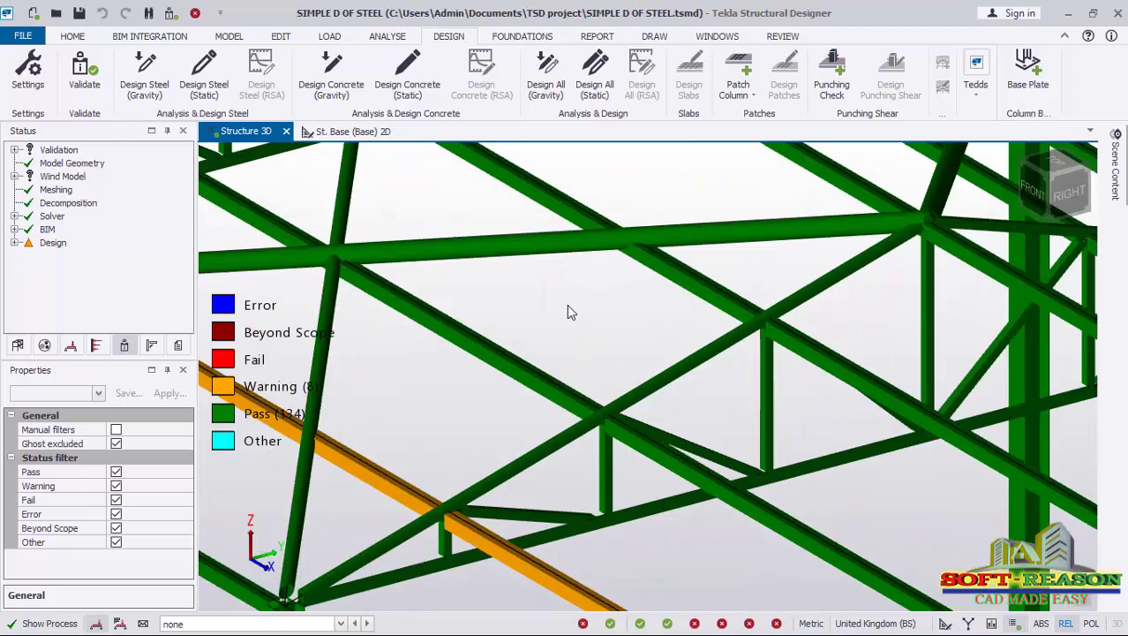
scroll(691, 353, down, 2)
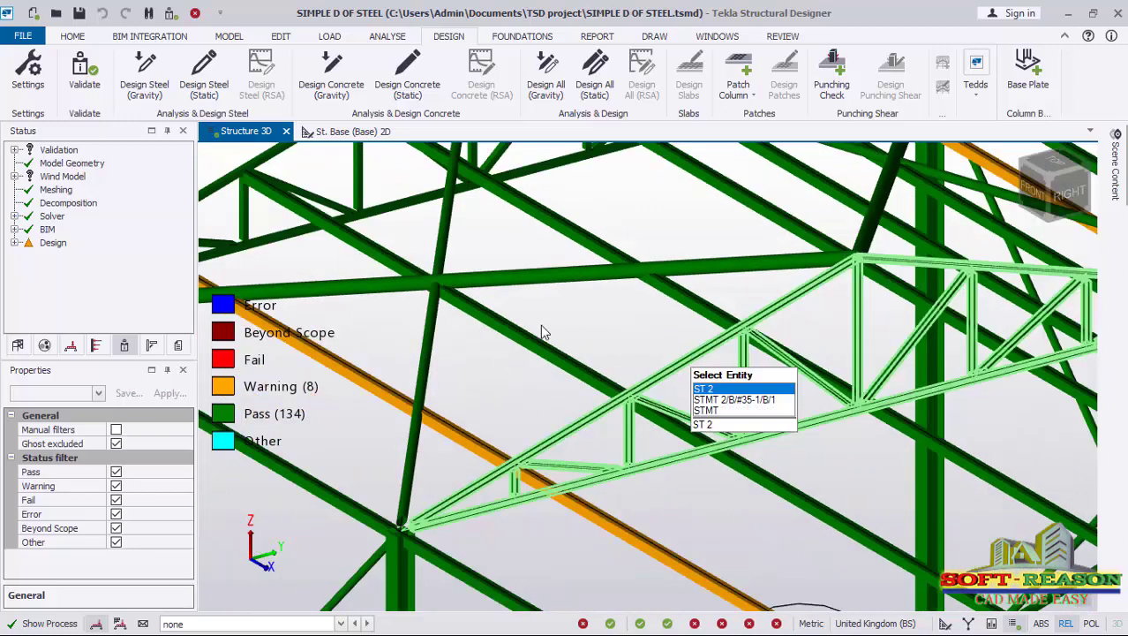
scroll(618, 305, down, 1)
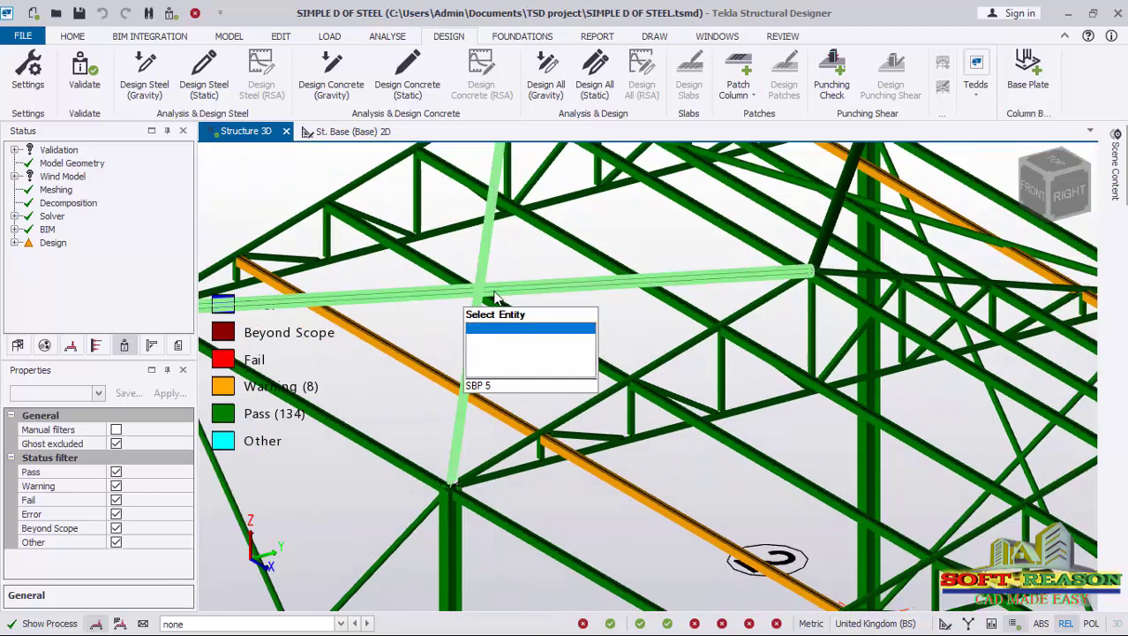
mouse_move(558, 318)
scroll(558, 312, up, 1)
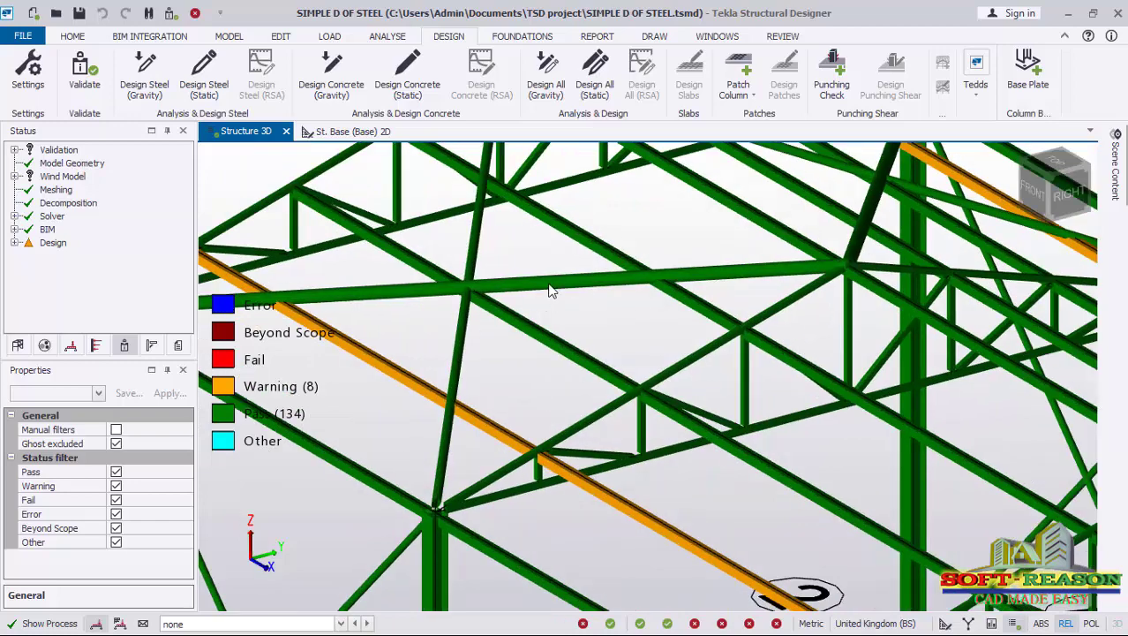
scroll(530, 247, down, 2)
mouse_move(545, 284)
click(552, 307)
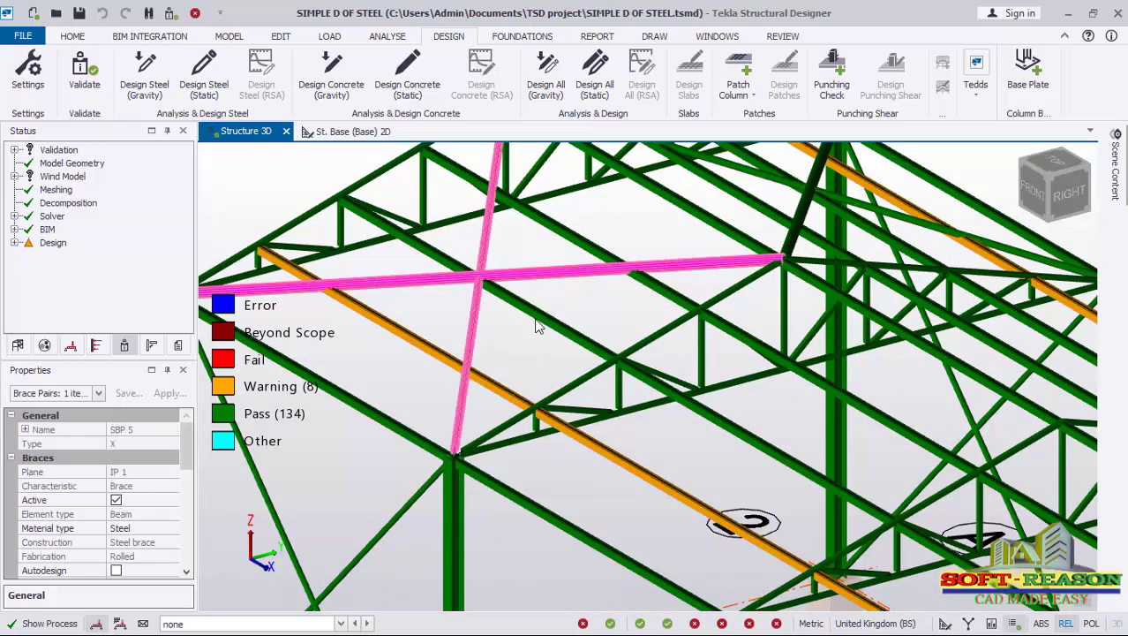
- Set the span section of roof brace pair SBP 5 to CHS 88.9x5.0 and clear the selection
scroll(531, 260, down, 4)
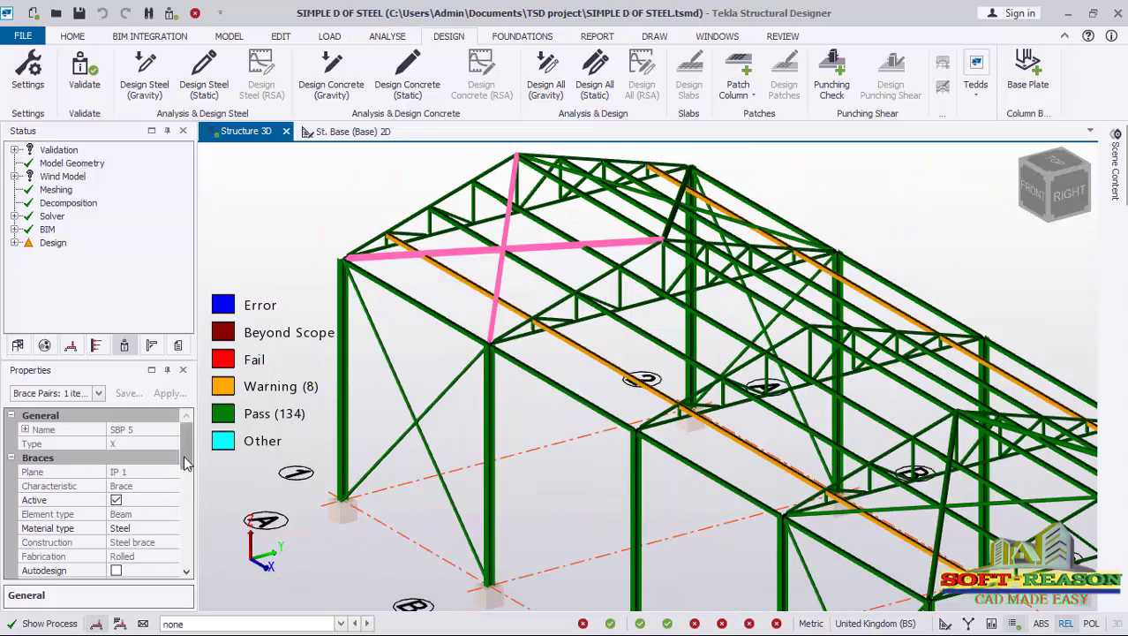
drag(186, 462, 185, 512)
click(161, 477)
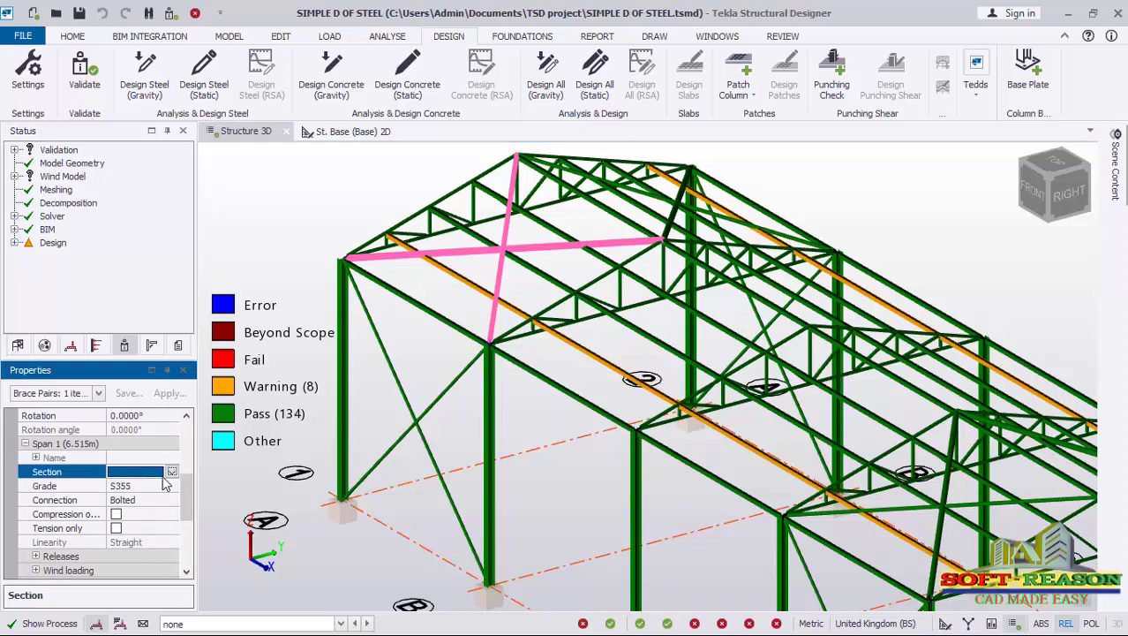
click(171, 473)
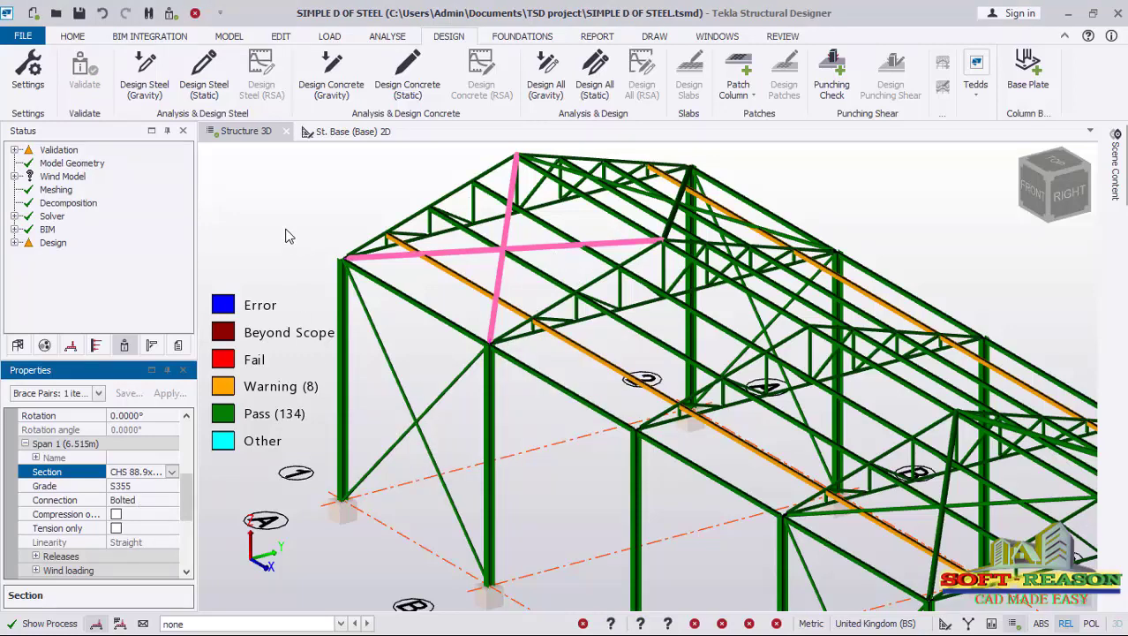
click(514, 253)
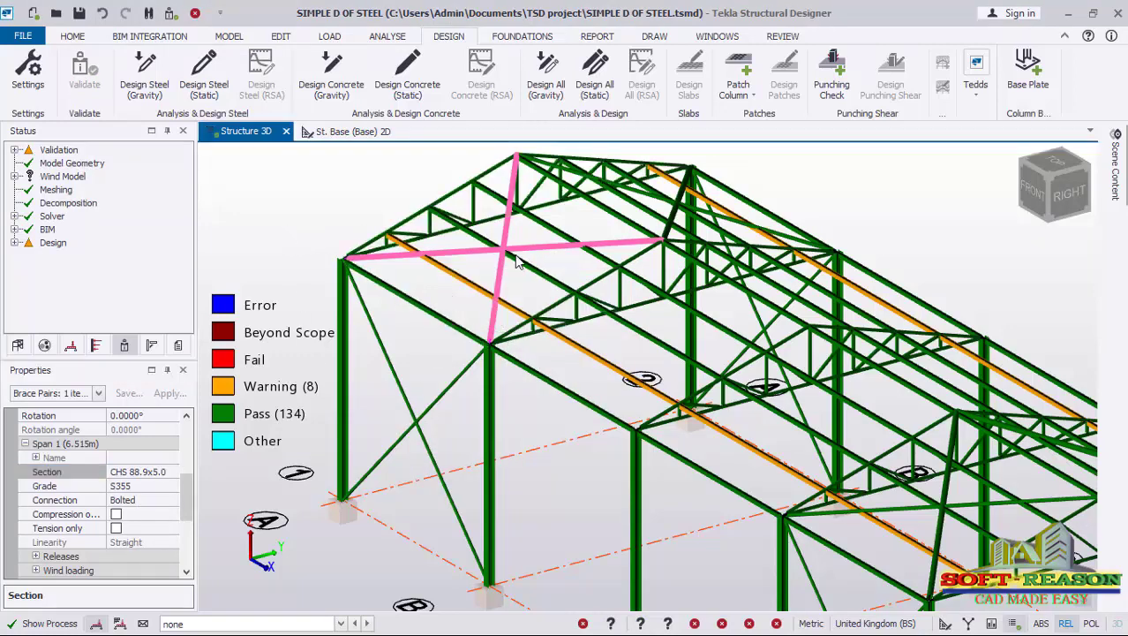
scroll(517, 248, up, 2)
scroll(555, 268, up, 1)
key(Escape)
key(Escape)
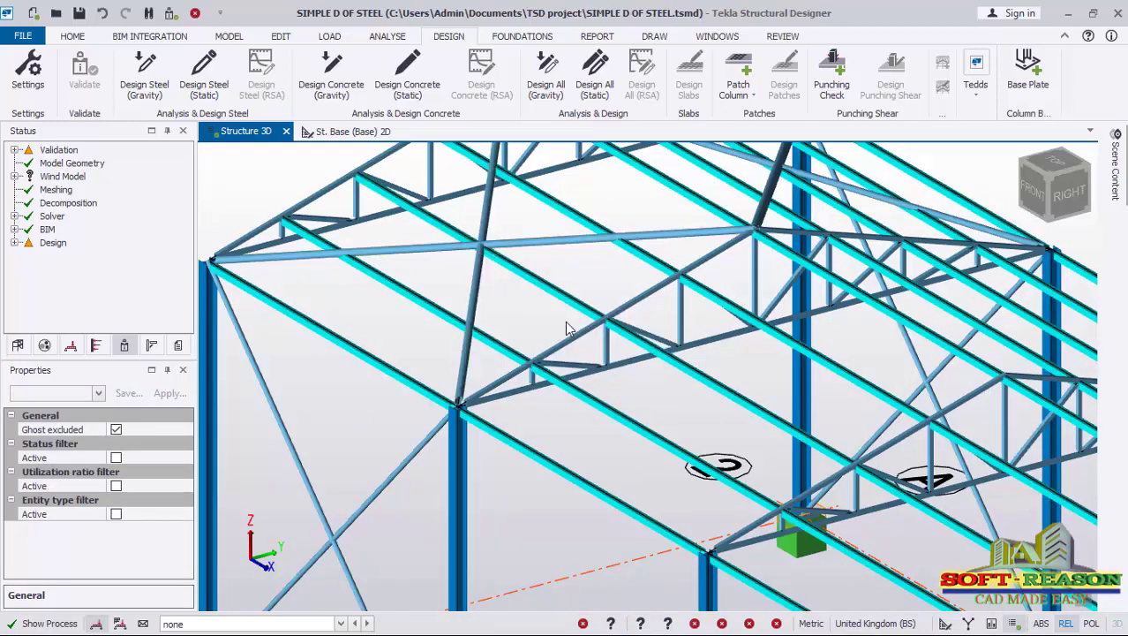
- Rerun Design Steel (Static) on the whole structure with the revised section of brace pair SBP 5
scroll(504, 260, down, 1)
scroll(481, 267, down, 3)
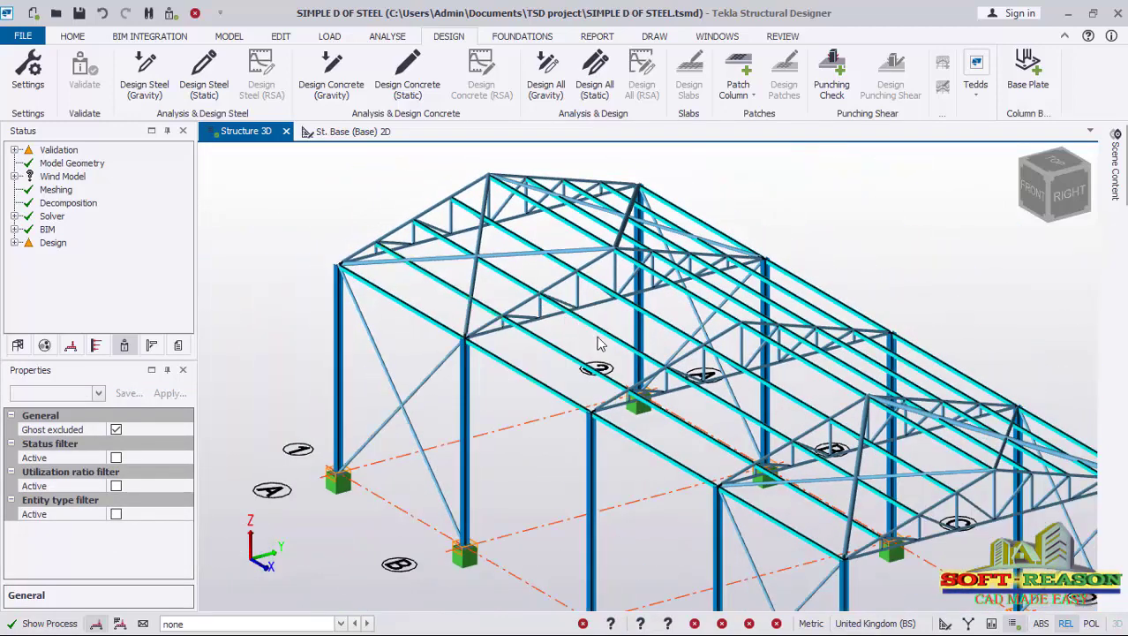
scroll(511, 310, up, 3)
scroll(509, 303, down, 3)
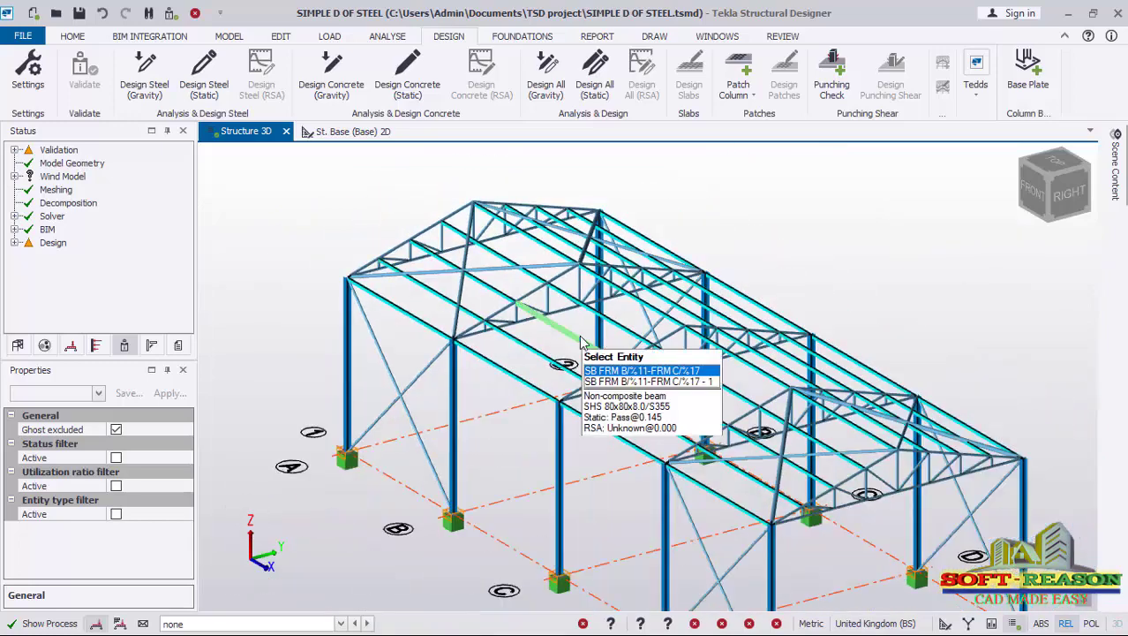
scroll(560, 300, down, 2)
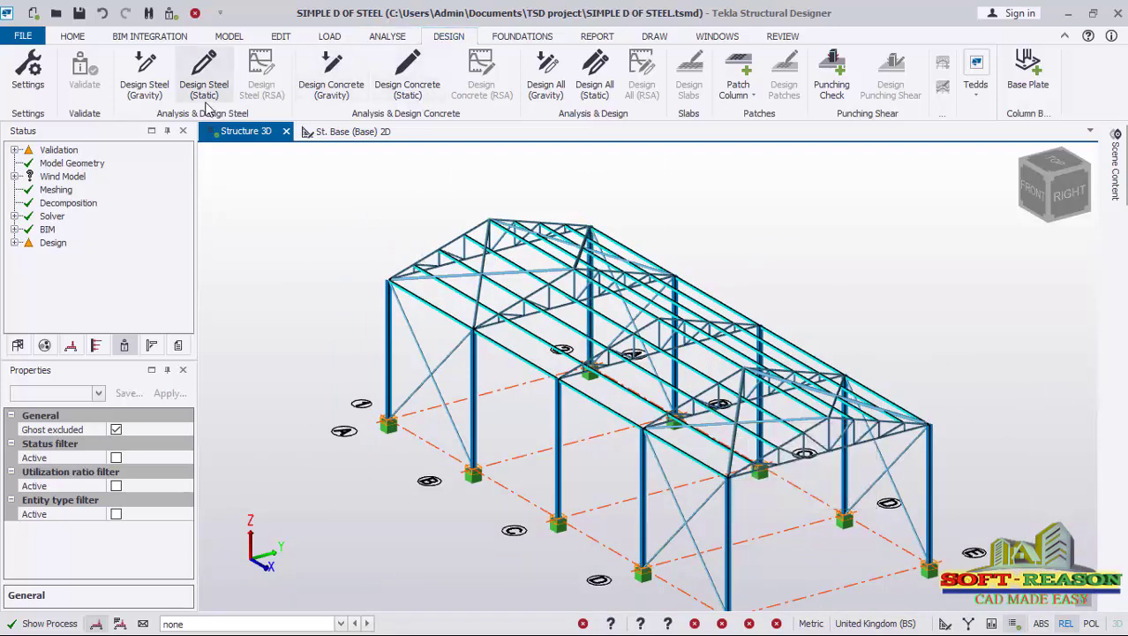
click(204, 88)
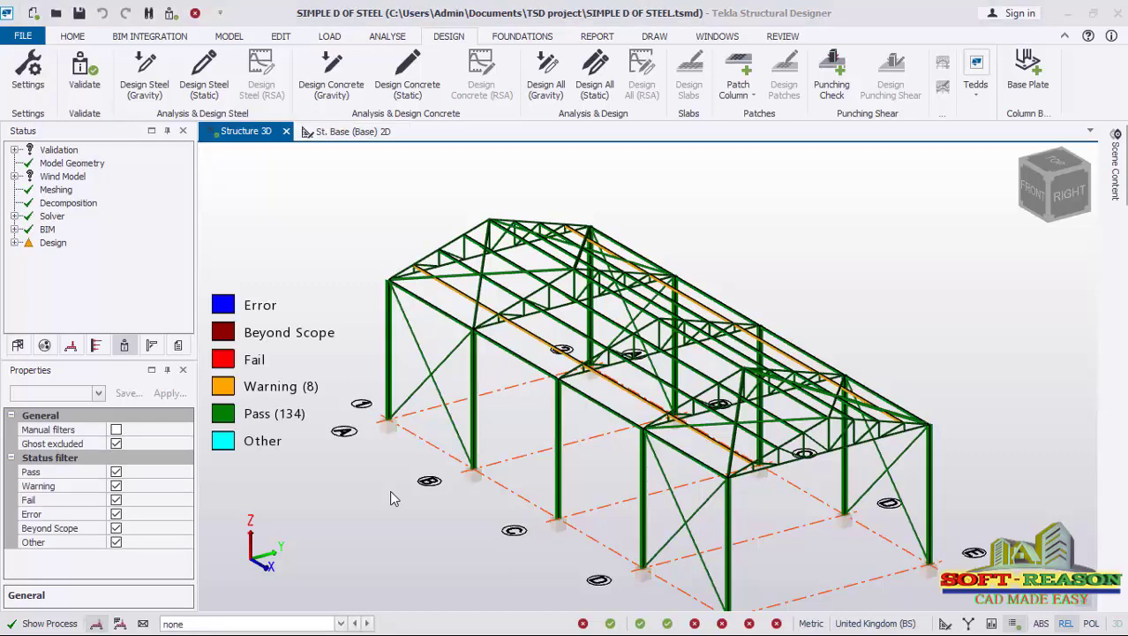
- Select all the warning-coloured roof purlins between frames A and E, in the lines nearest the eaves on both roof slopes
scroll(794, 529, up, 1)
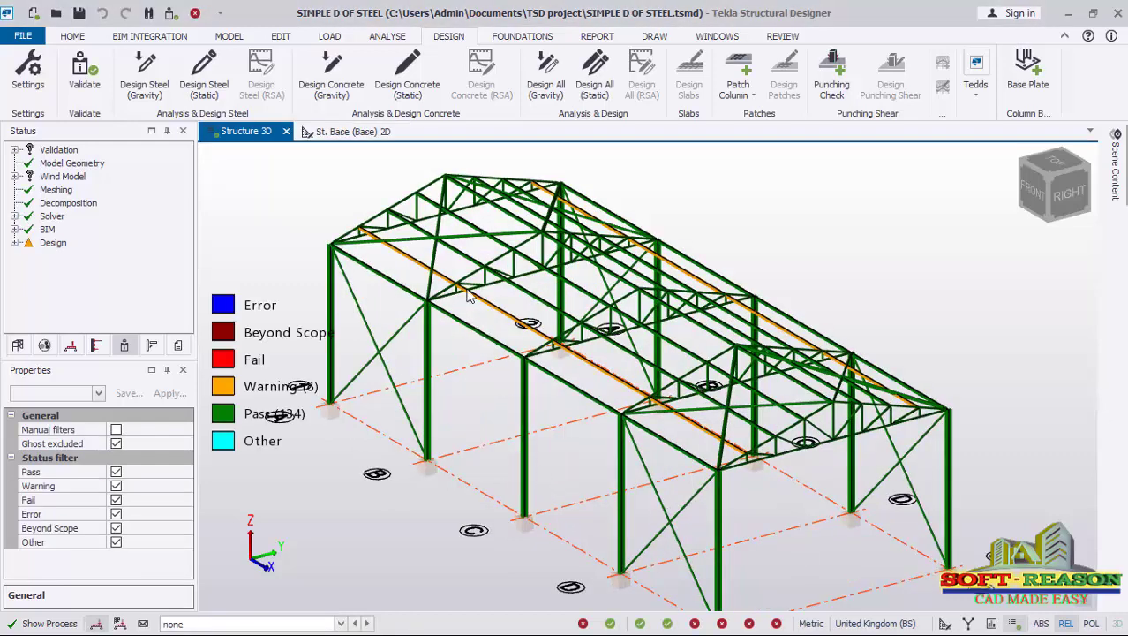
scroll(468, 296, up, 2)
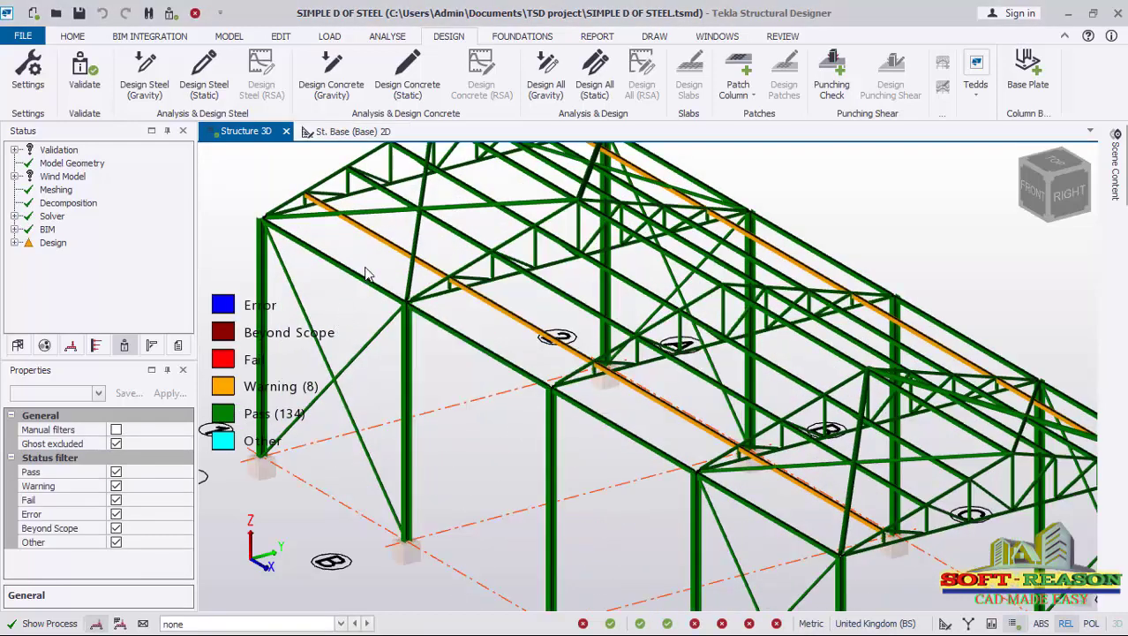
mouse_move(384, 250)
scroll(552, 415, down, 3)
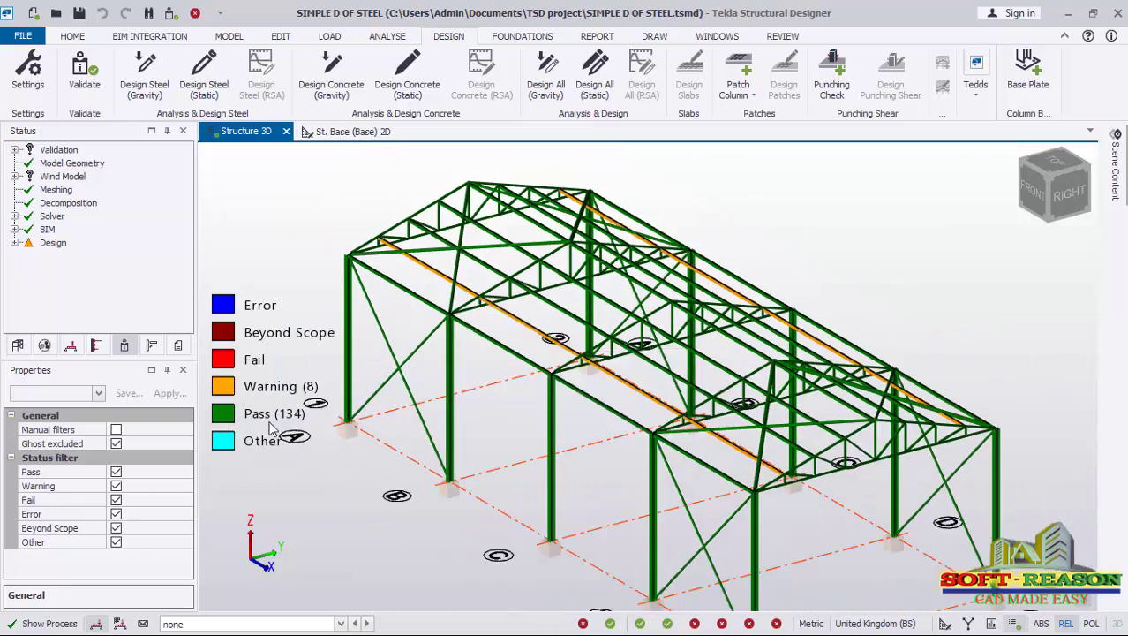
scroll(382, 287, up, 5)
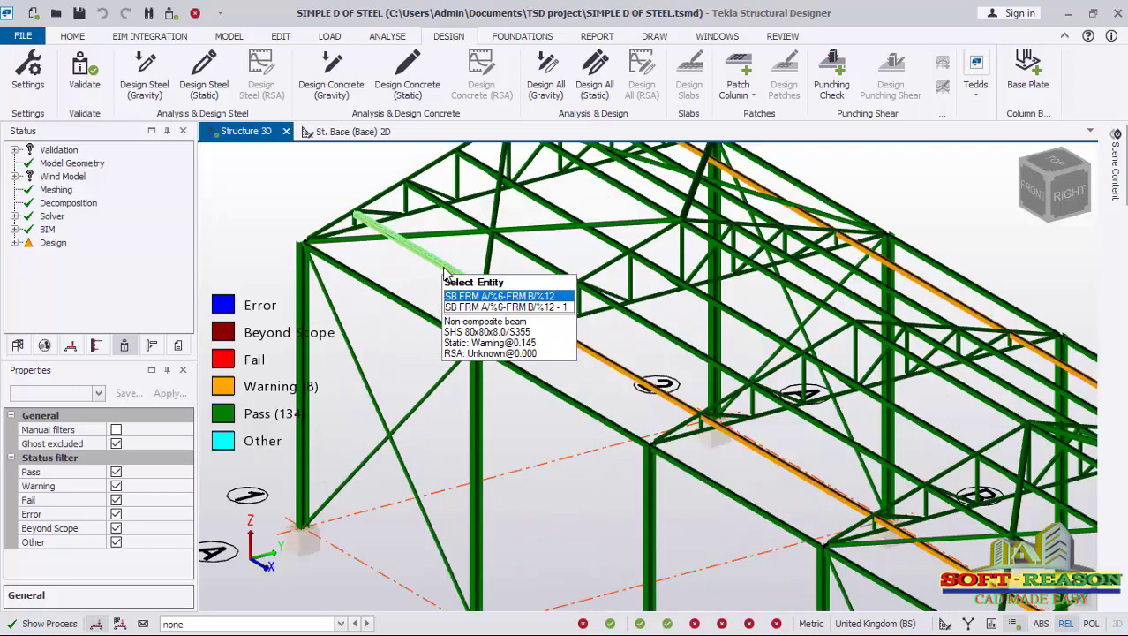
scroll(448, 304, up, 2)
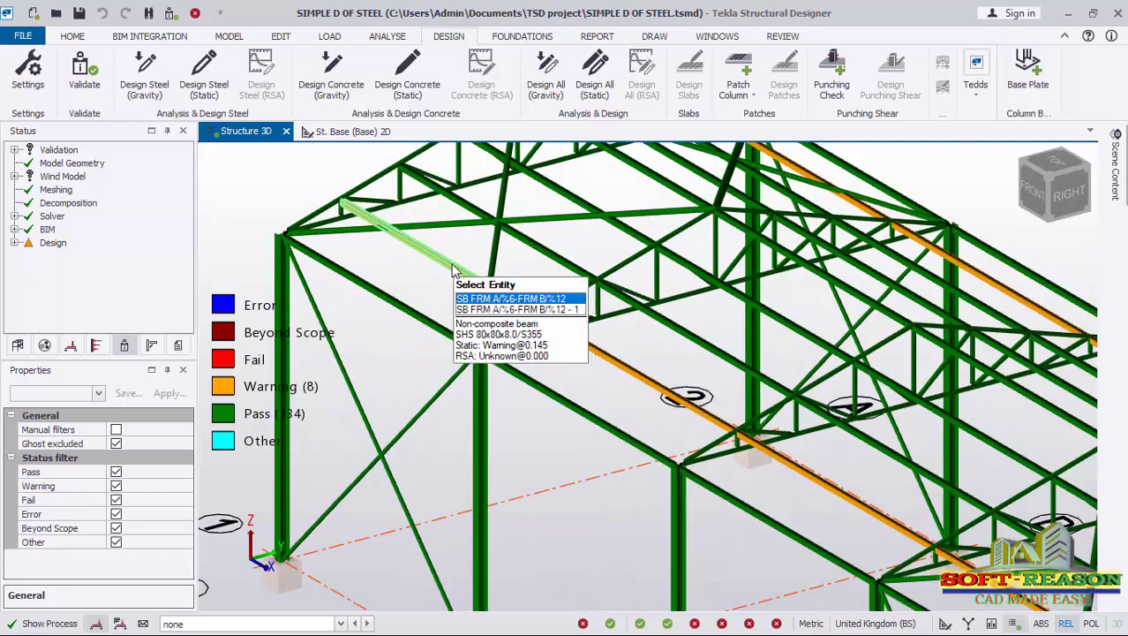
click(453, 269)
scroll(355, 236, down, 3)
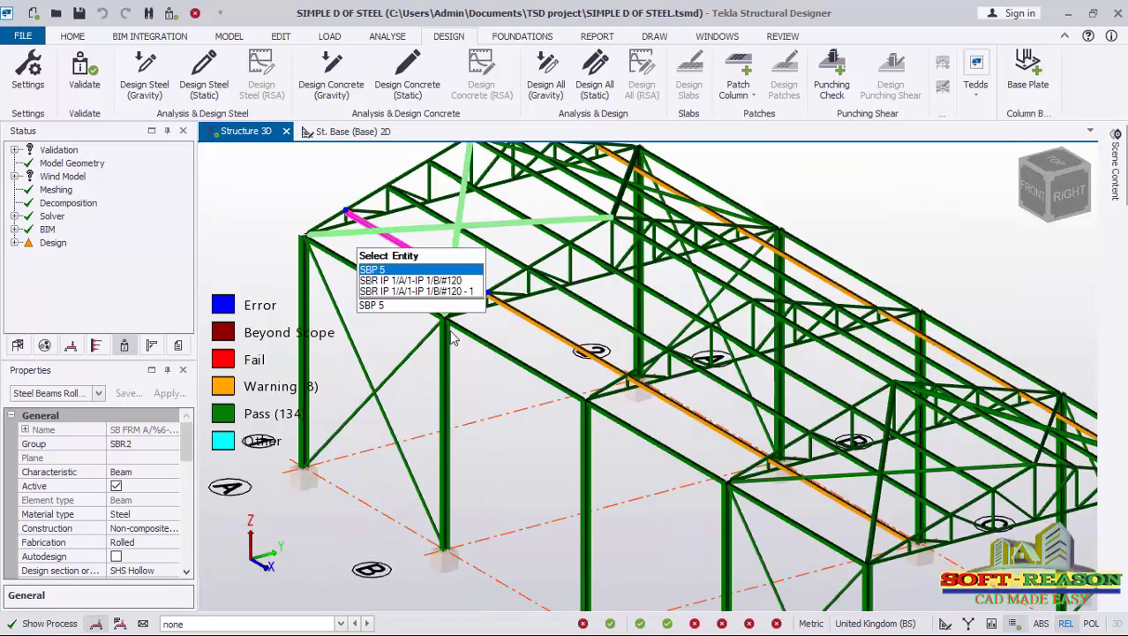
ctrl+click(660, 397)
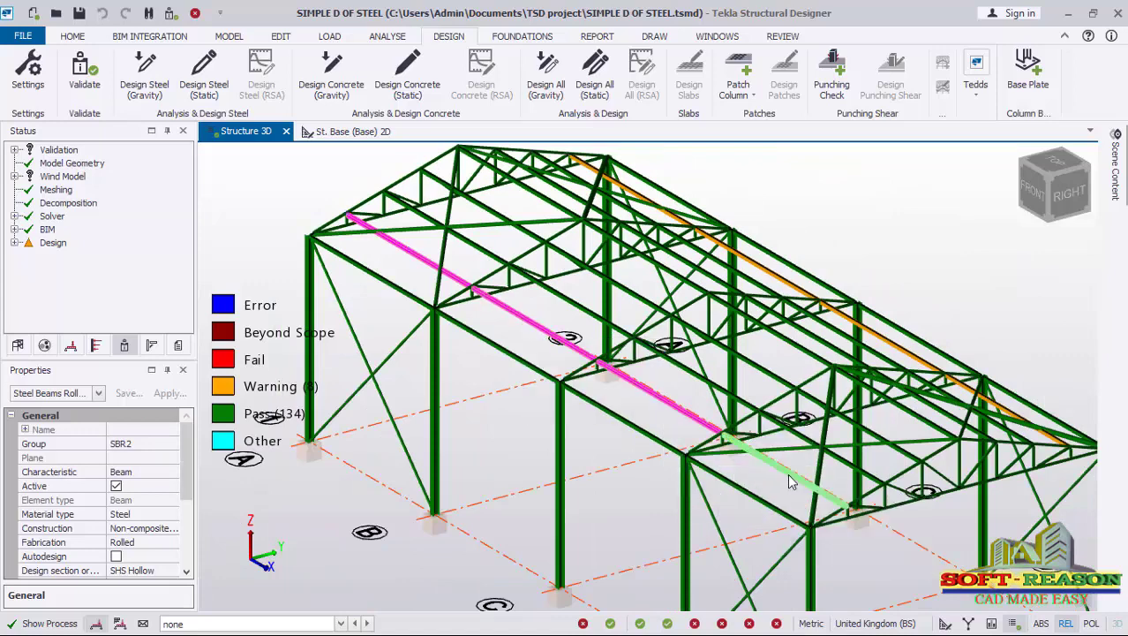
ctrl+click(785, 477)
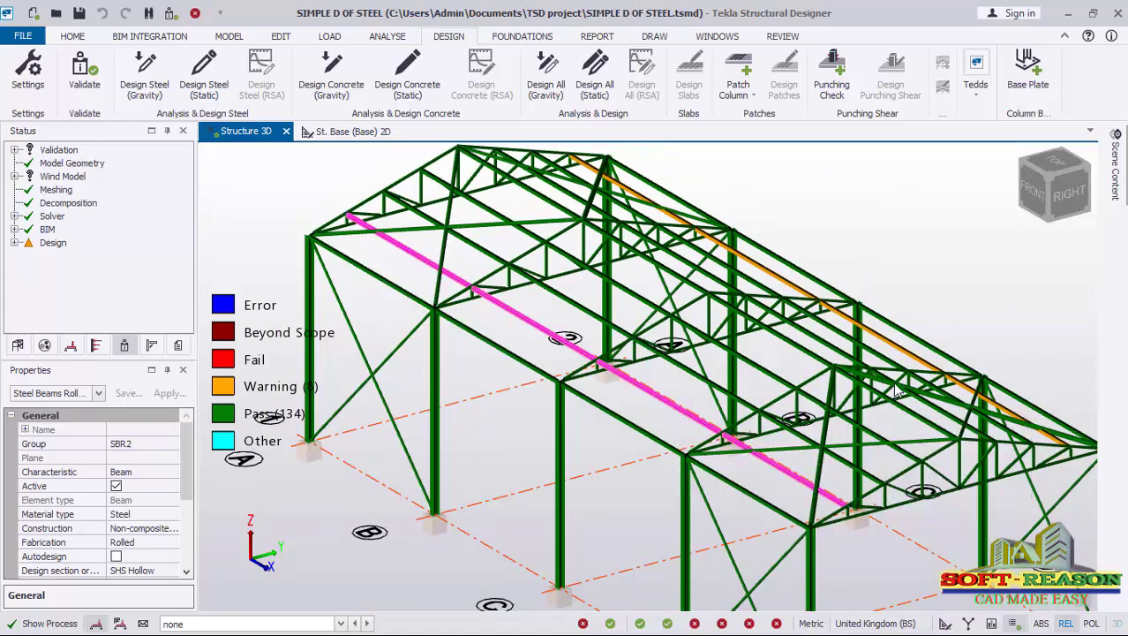
ctrl+click(965, 393)
ctrl+click(790, 287)
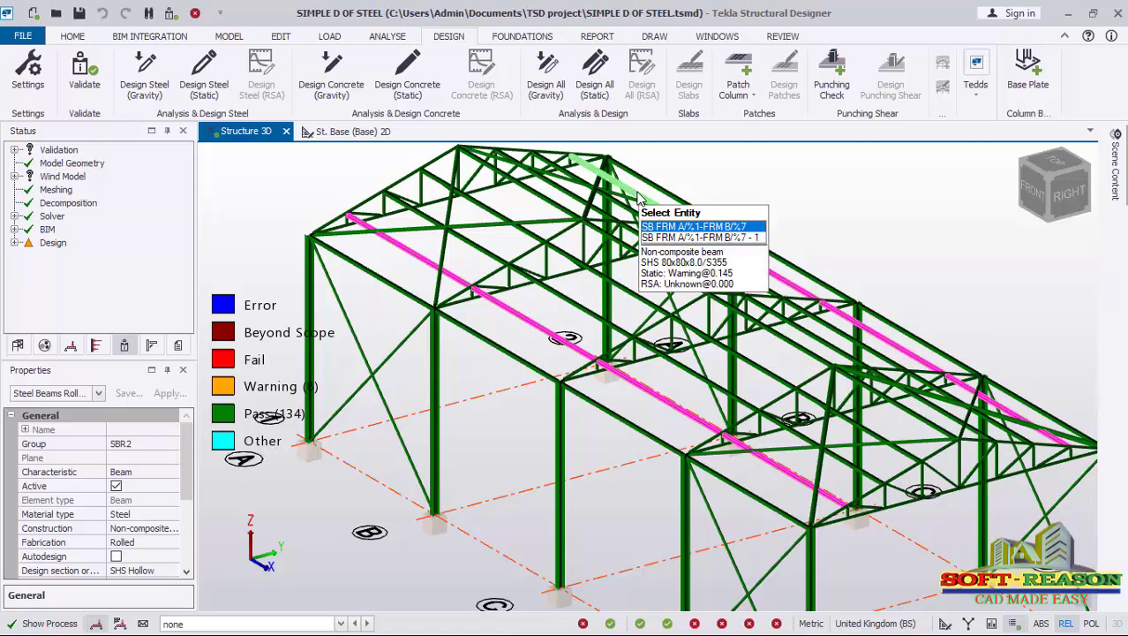
ctrl+click(636, 192)
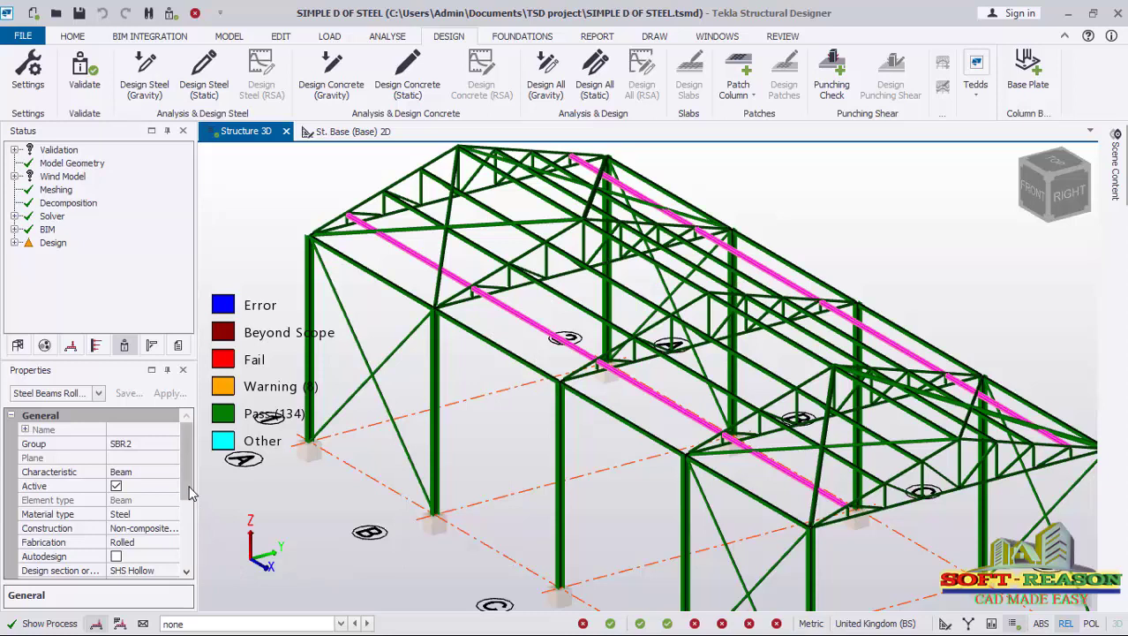
- Set the Span 1 section of the selected purlins to the square hollow section SHS 90x90x3.6
drag(189, 486, 187, 553)
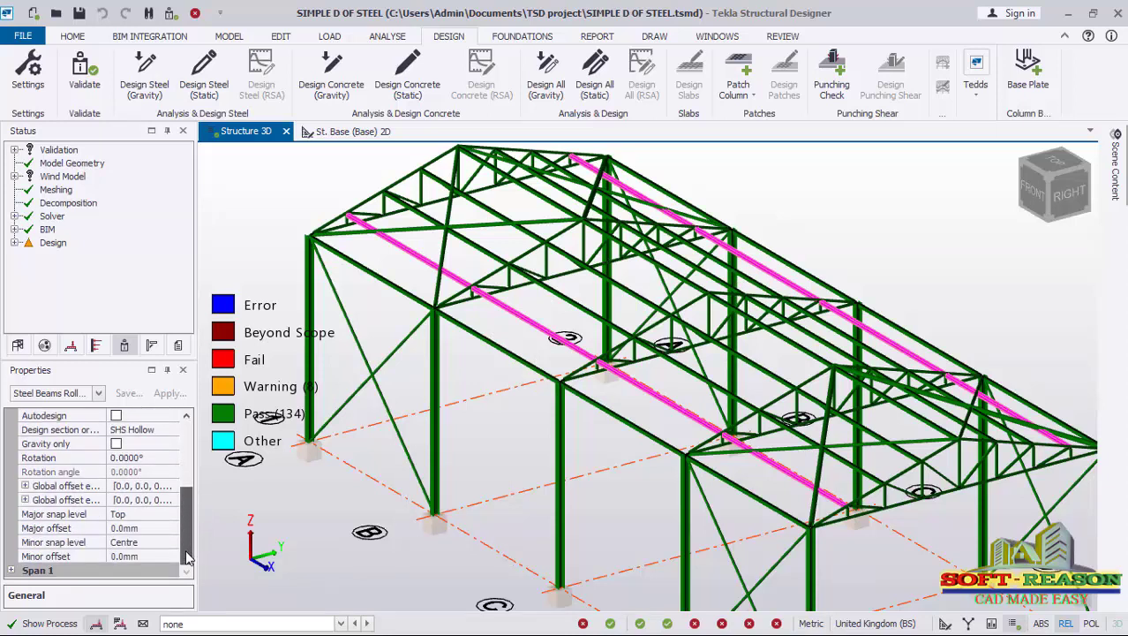
click(12, 572)
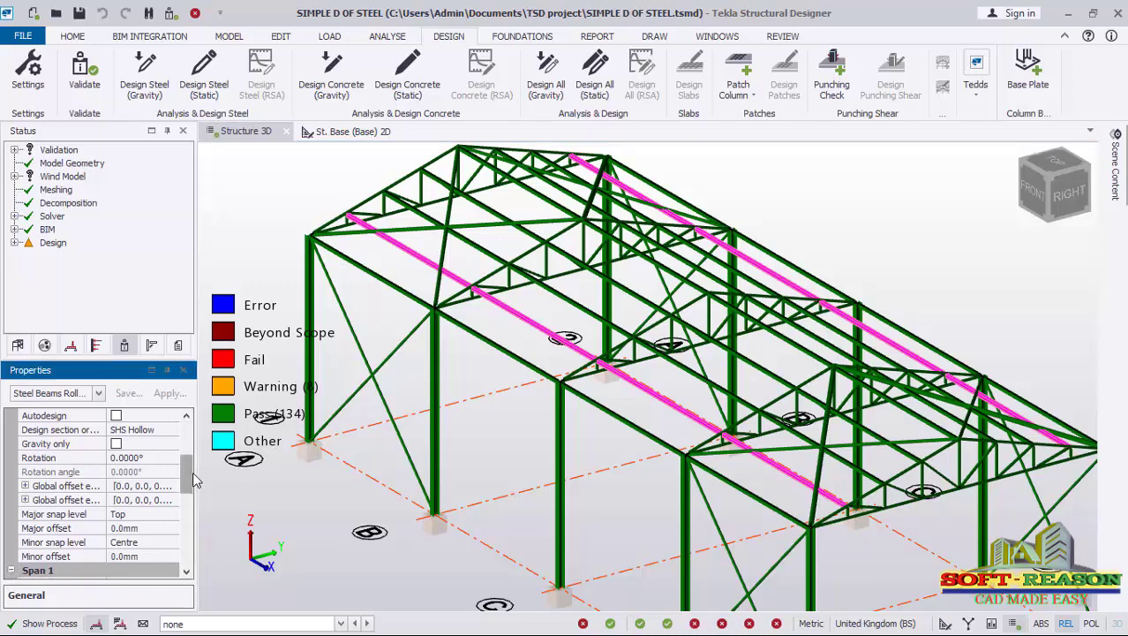
drag(190, 473, 194, 508)
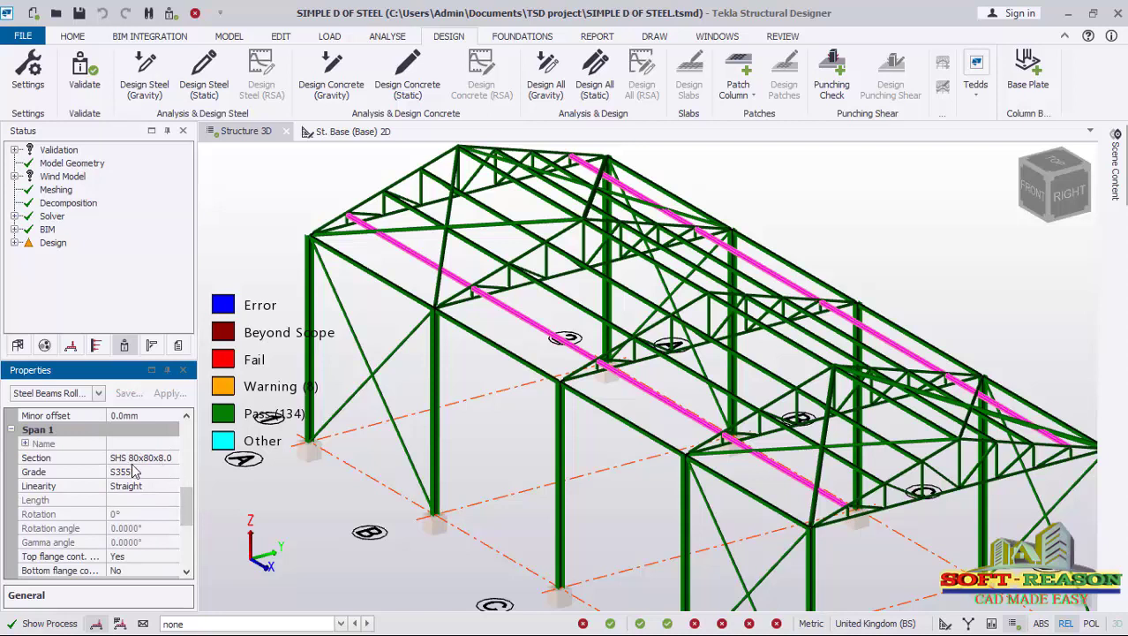
click(164, 458)
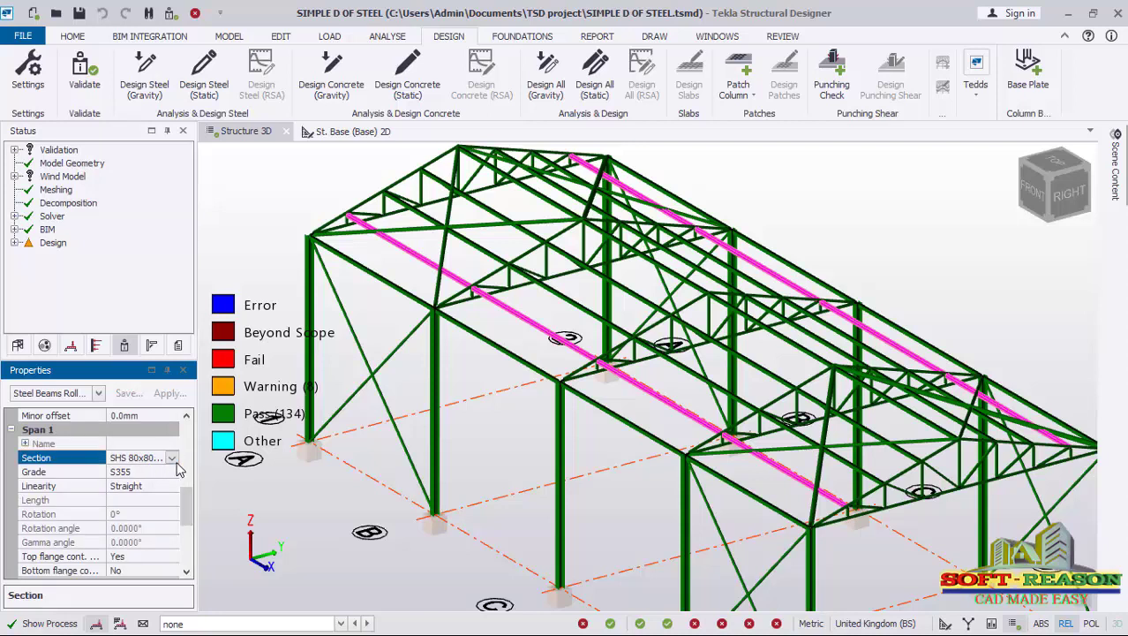
click(172, 458)
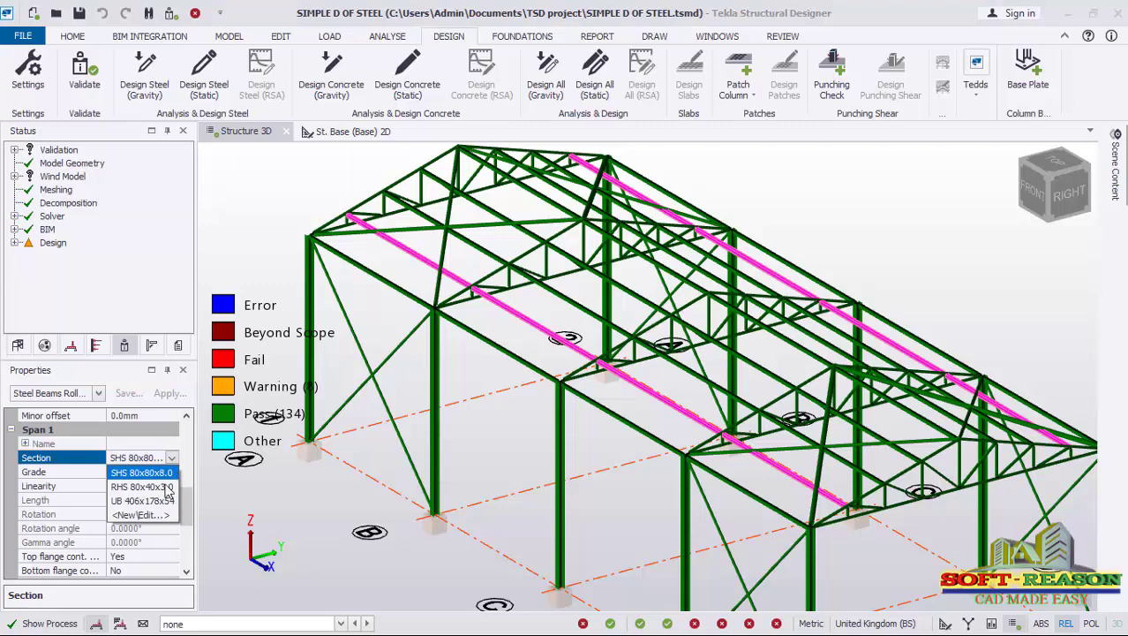
click(130, 515)
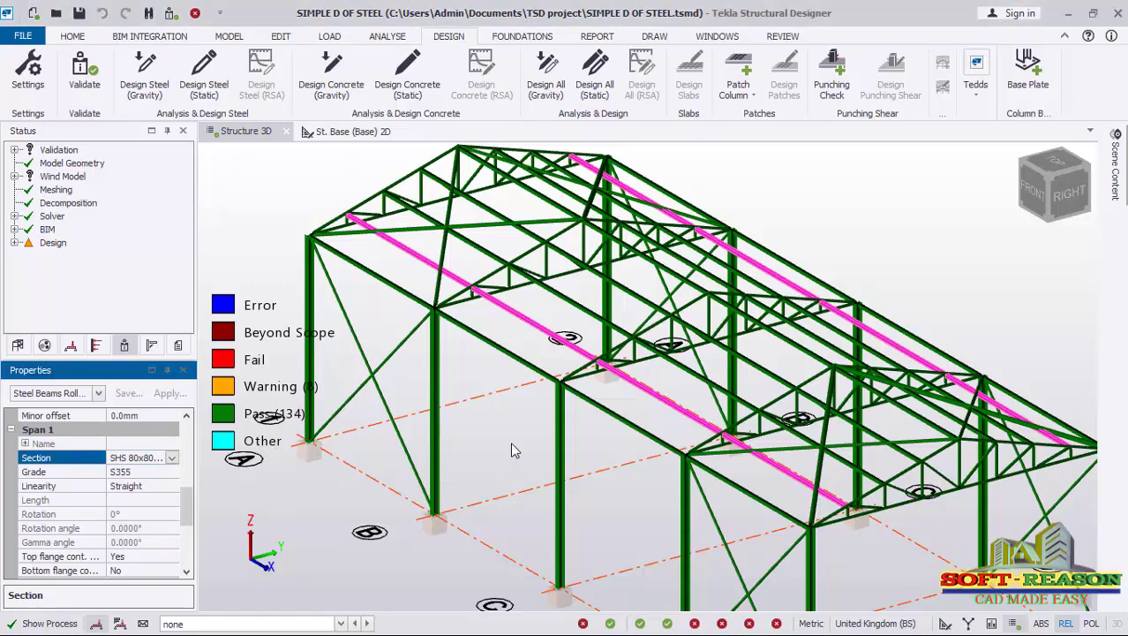
click(141, 457)
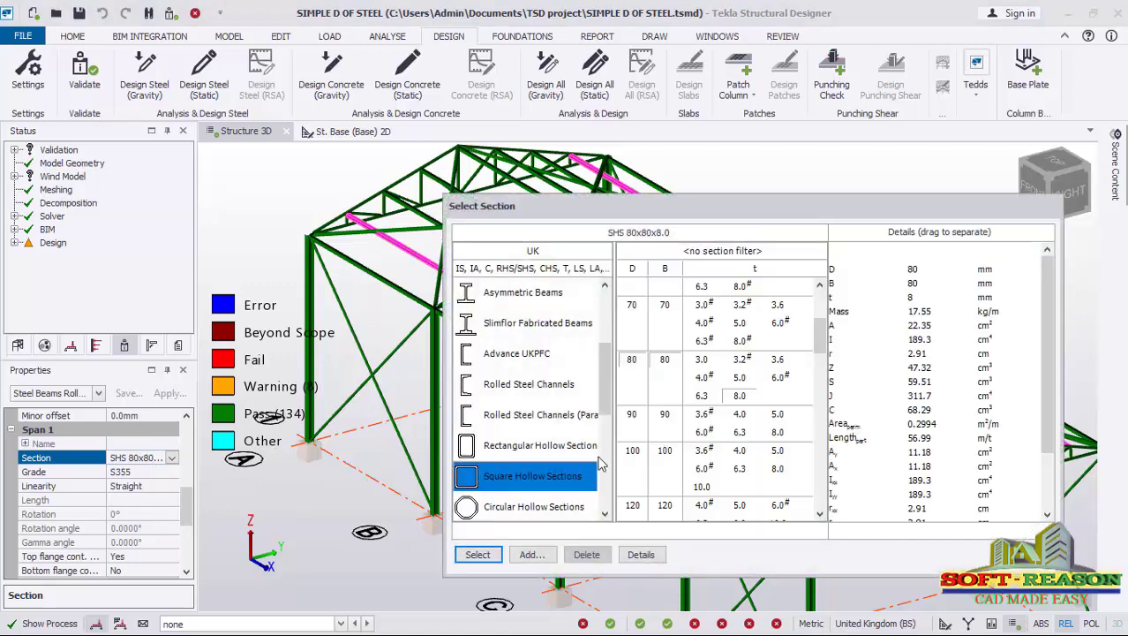
click(635, 422)
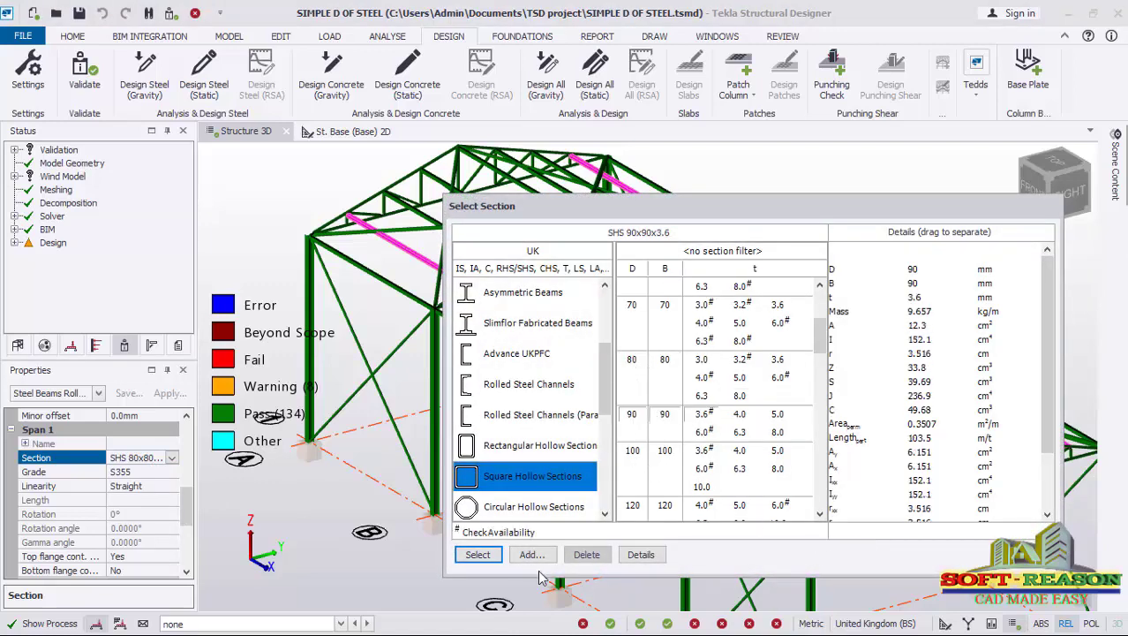
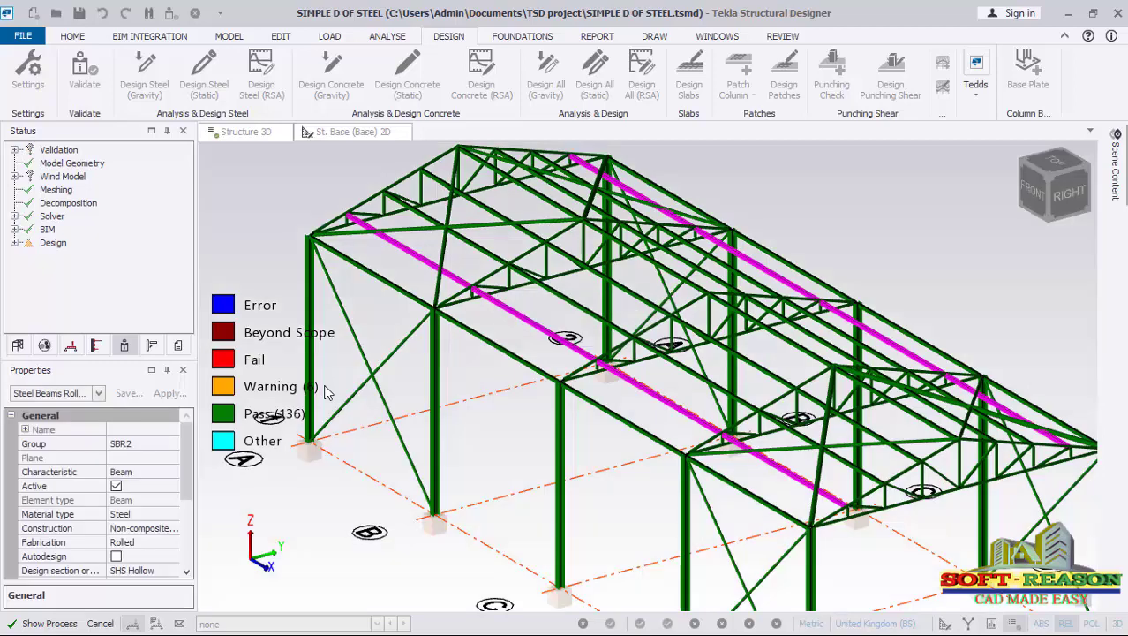
- Examine the warning-coloured purlins in the redesigned roof, checking the section and static status of the one between frames A and B
click(249, 242)
scroll(511, 296, up, 1)
scroll(420, 247, up, 4)
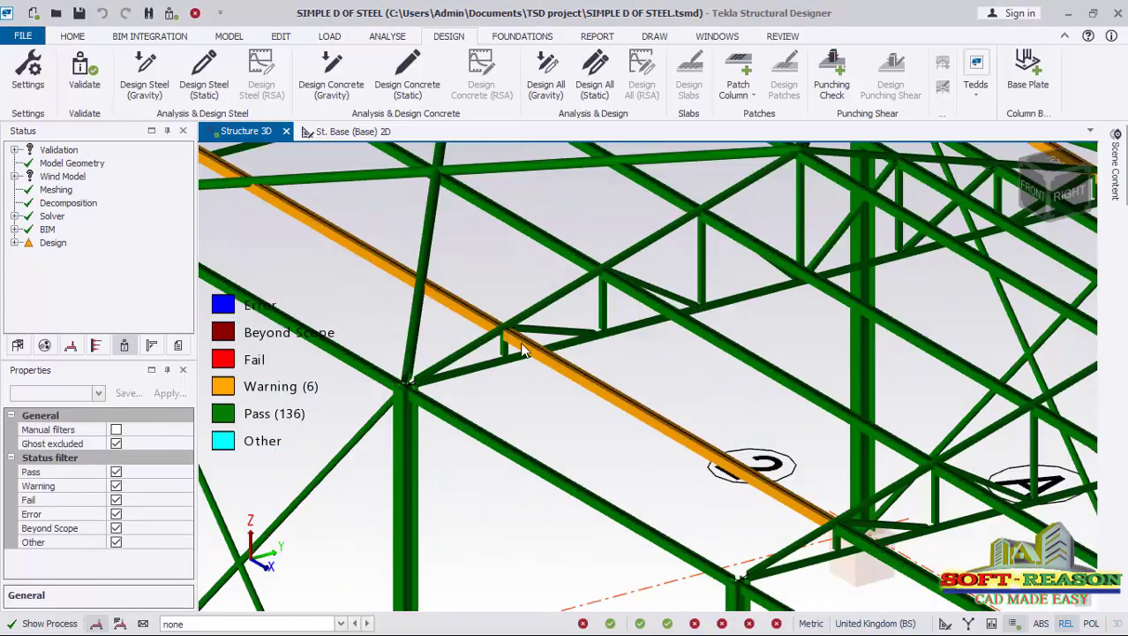
click(444, 296)
click(502, 322)
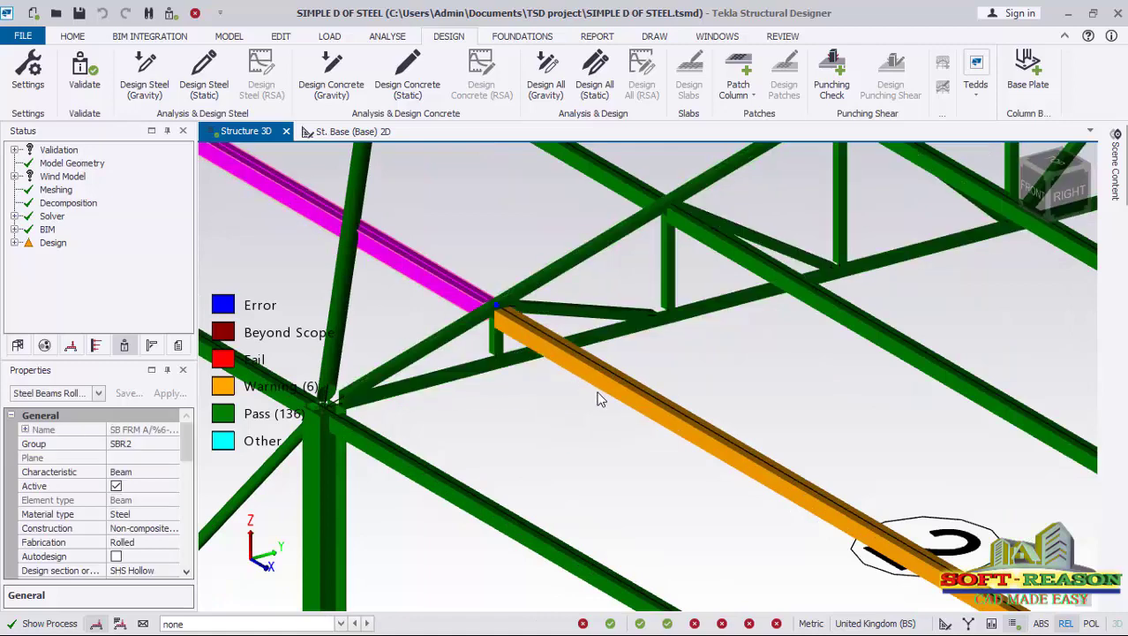
click(426, 280)
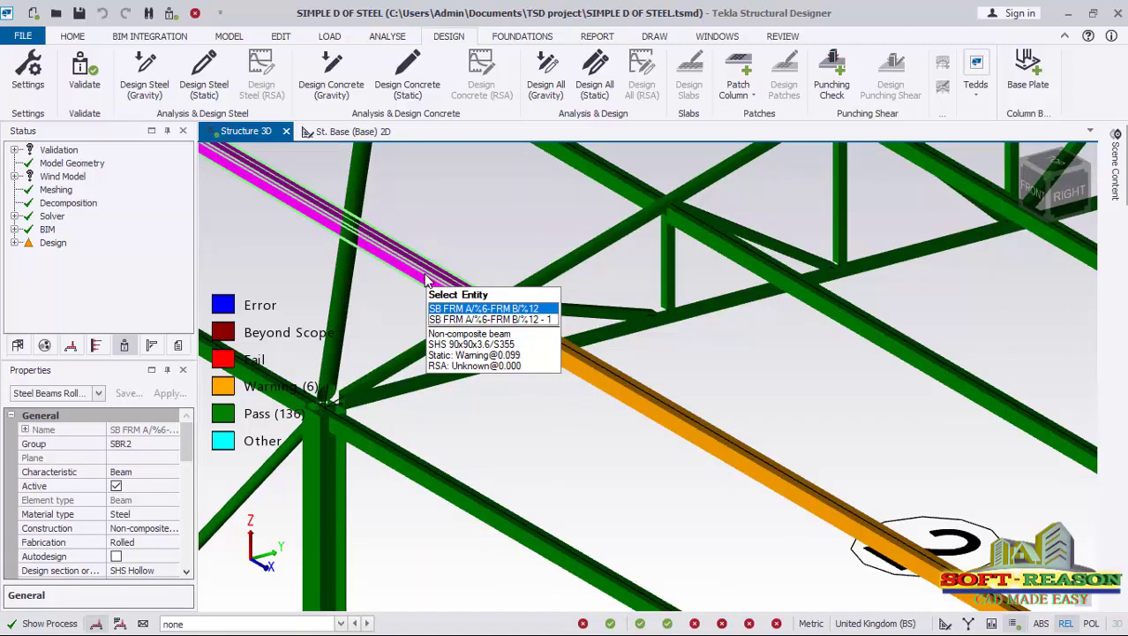
scroll(446, 291, down, 4)
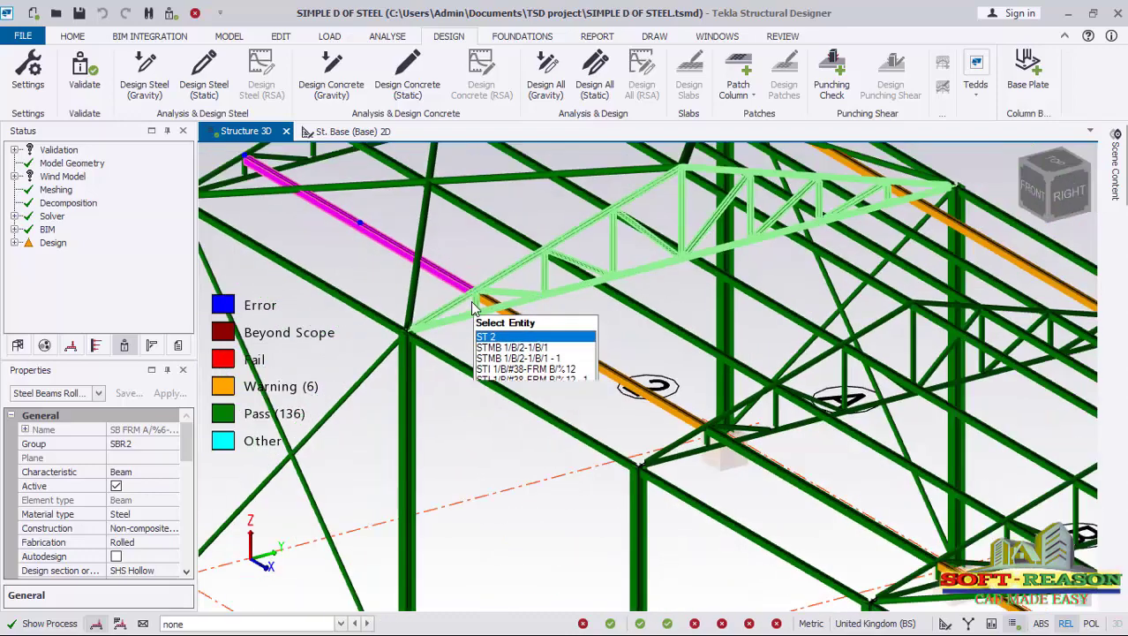
scroll(472, 307, down, 5)
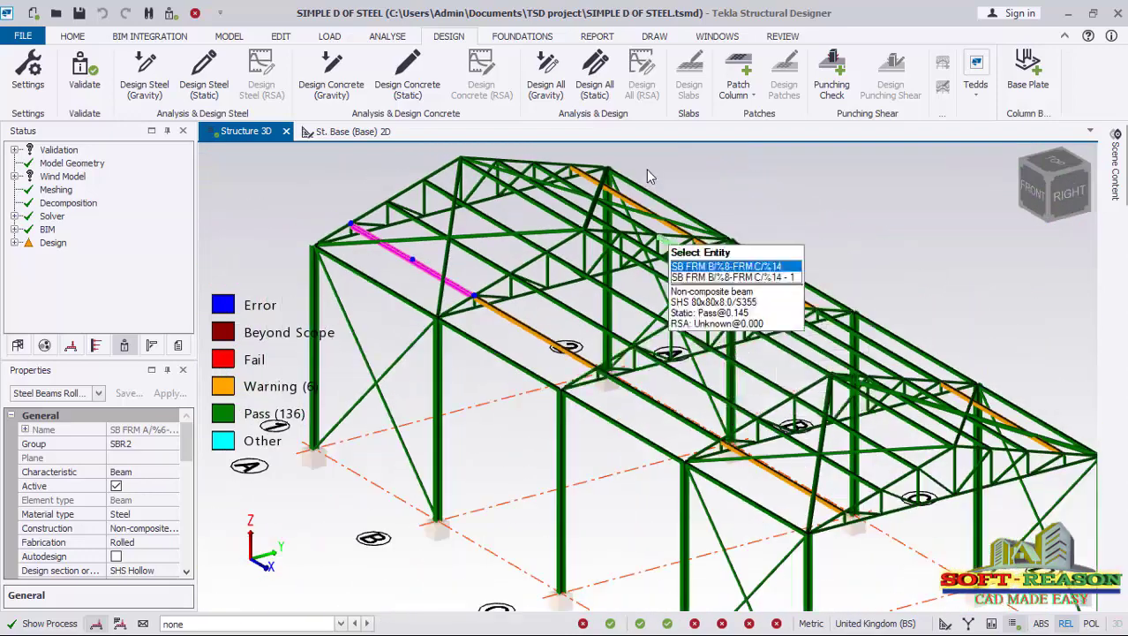
scroll(647, 169, up, 2)
scroll(660, 238, down, 3)
right_drag(766, 459, 716, 457)
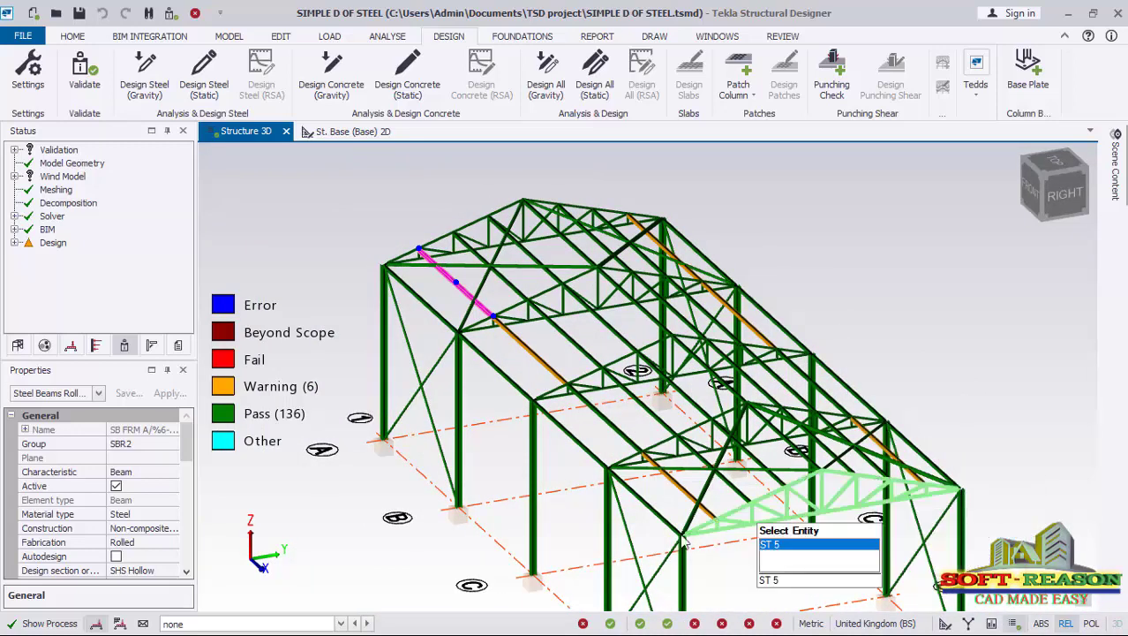
scroll(537, 381, up, 2)
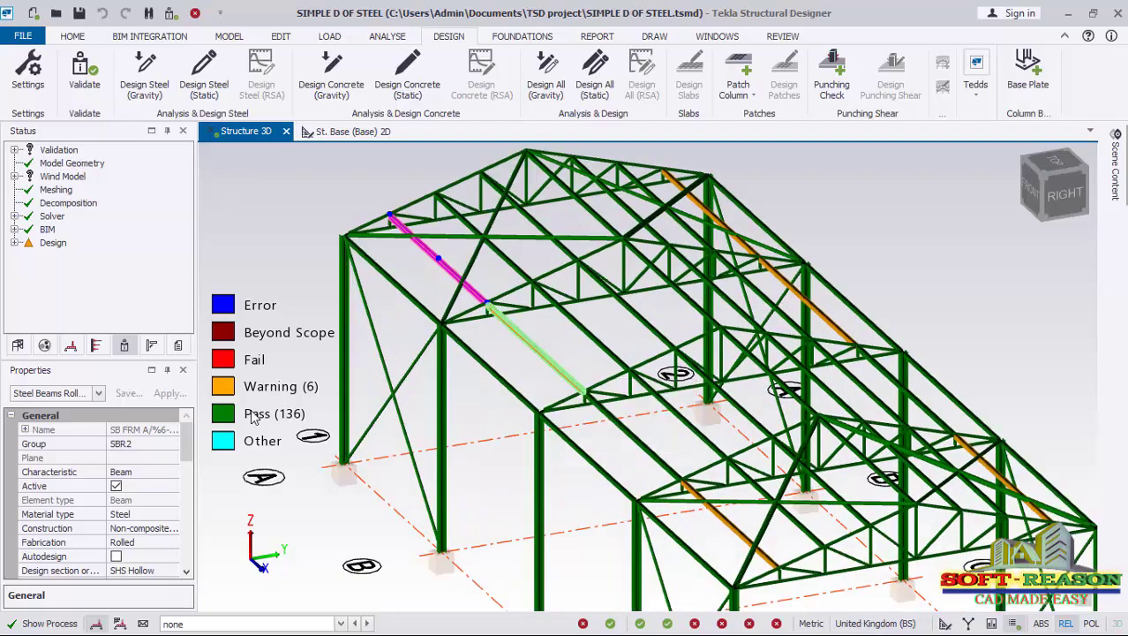
- Turn on autodesign for the four warning-coloured purlins between frames A and E, nearest the eaves on the grid line 1 roof slope
mouse_move(507, 381)
middle_down()
mouse_move(509, 352)
mouse_move(520, 385)
middle_up()
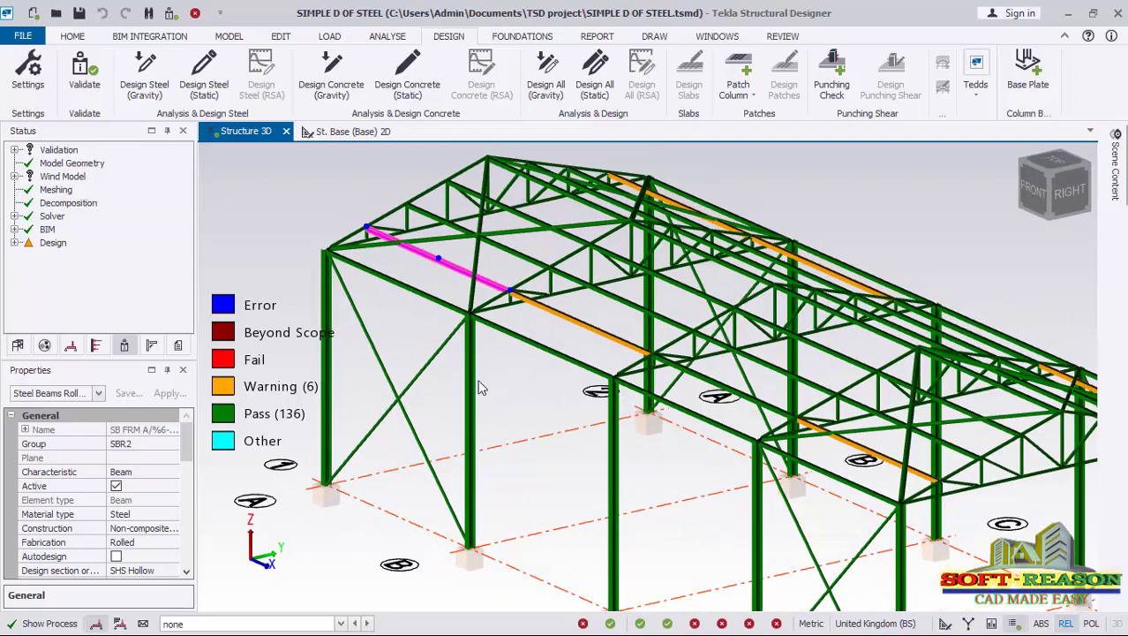
scroll(479, 387, down, 2)
scroll(836, 321, up, 2)
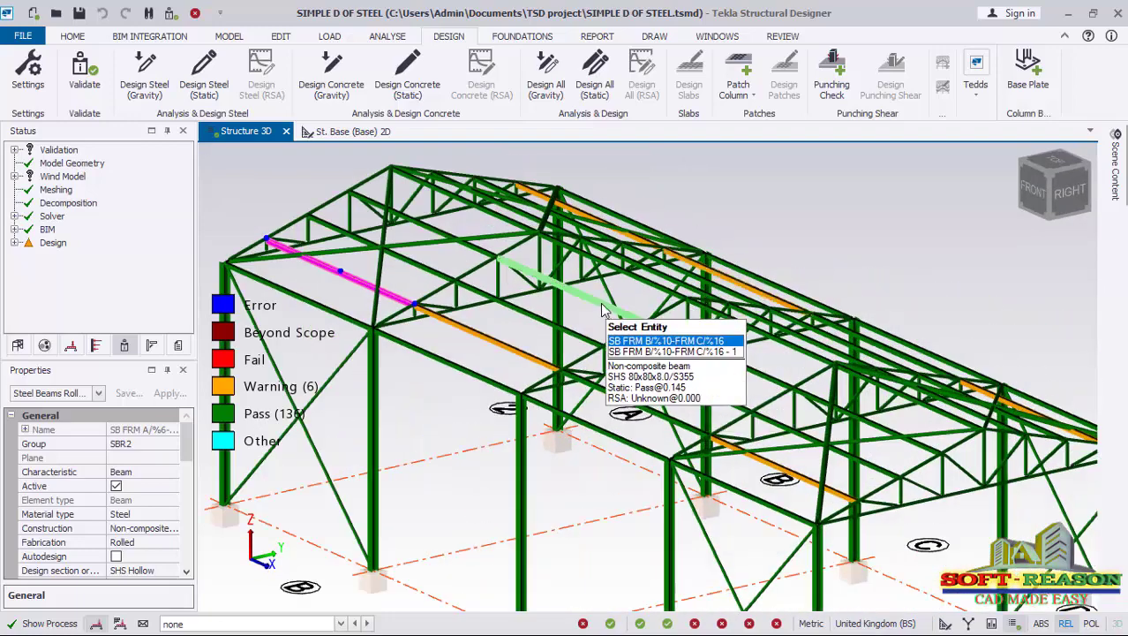
scroll(603, 310, down, 2)
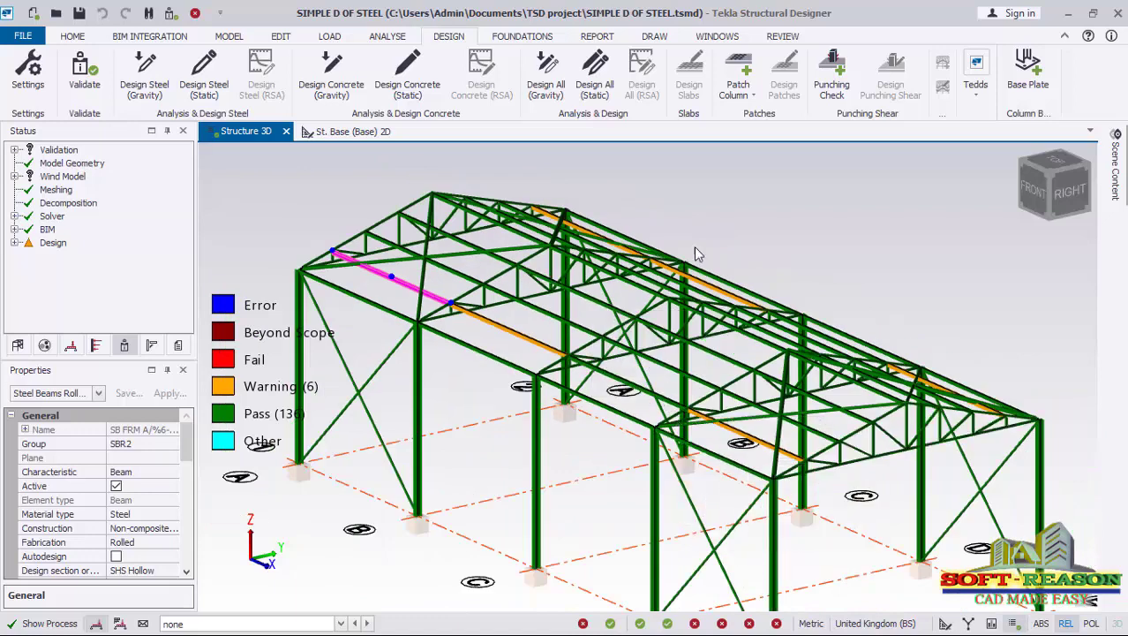
click(780, 43)
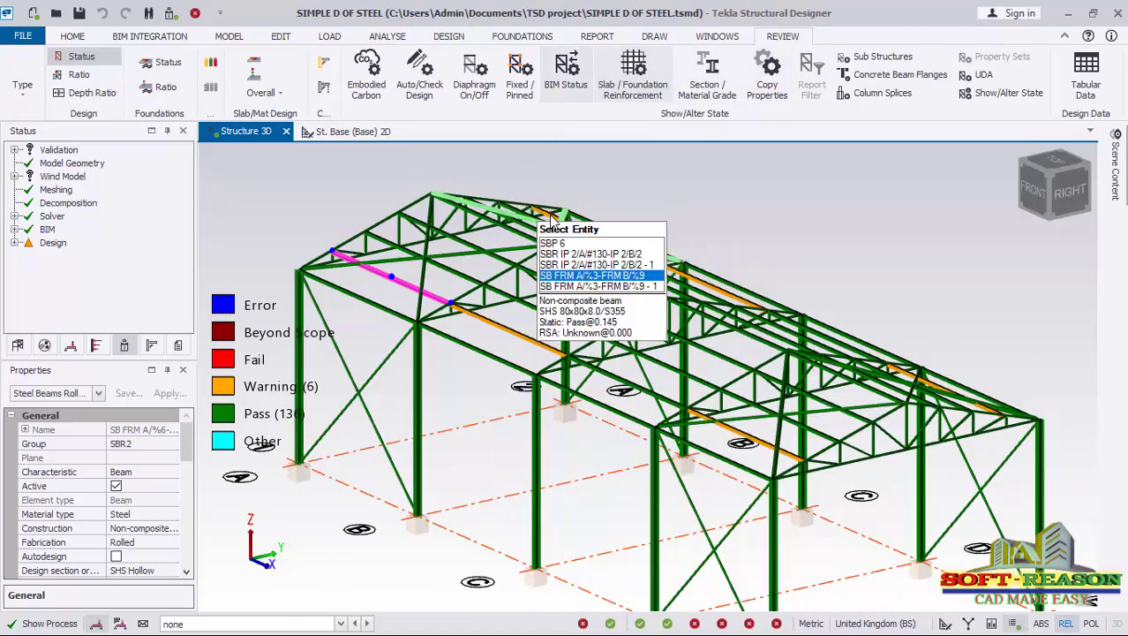
click(421, 77)
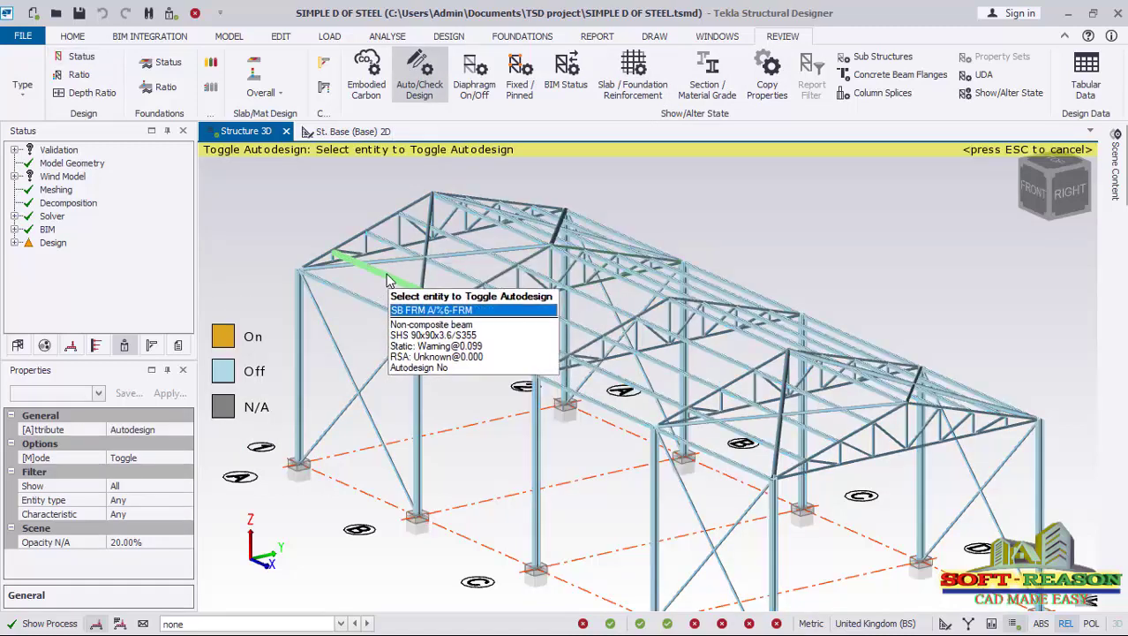
click(387, 279)
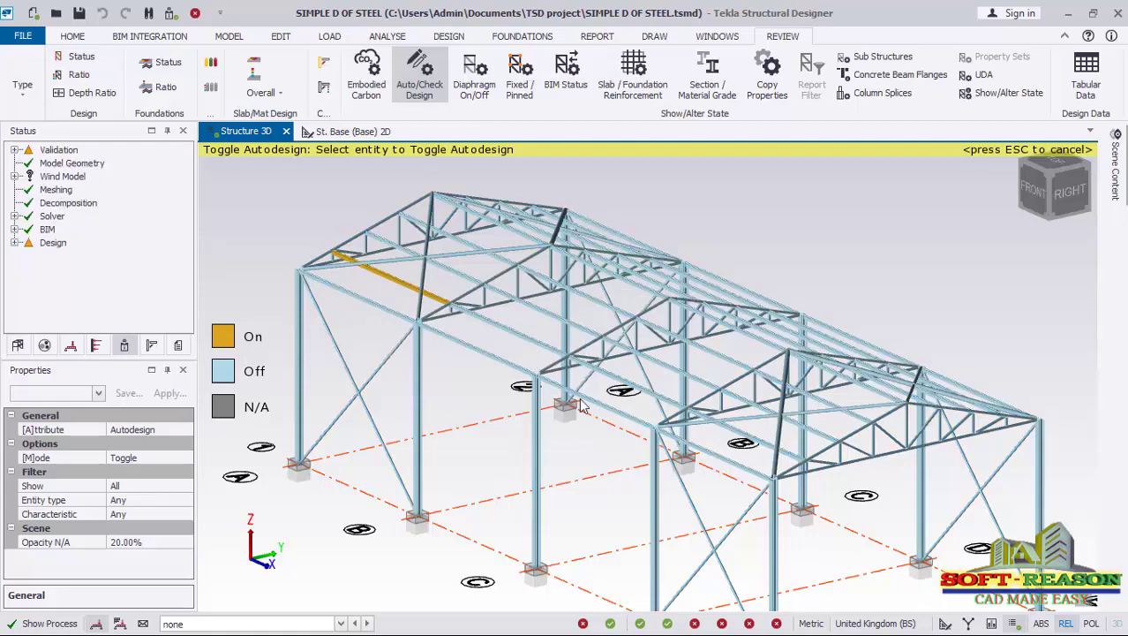
click(507, 334)
click(735, 429)
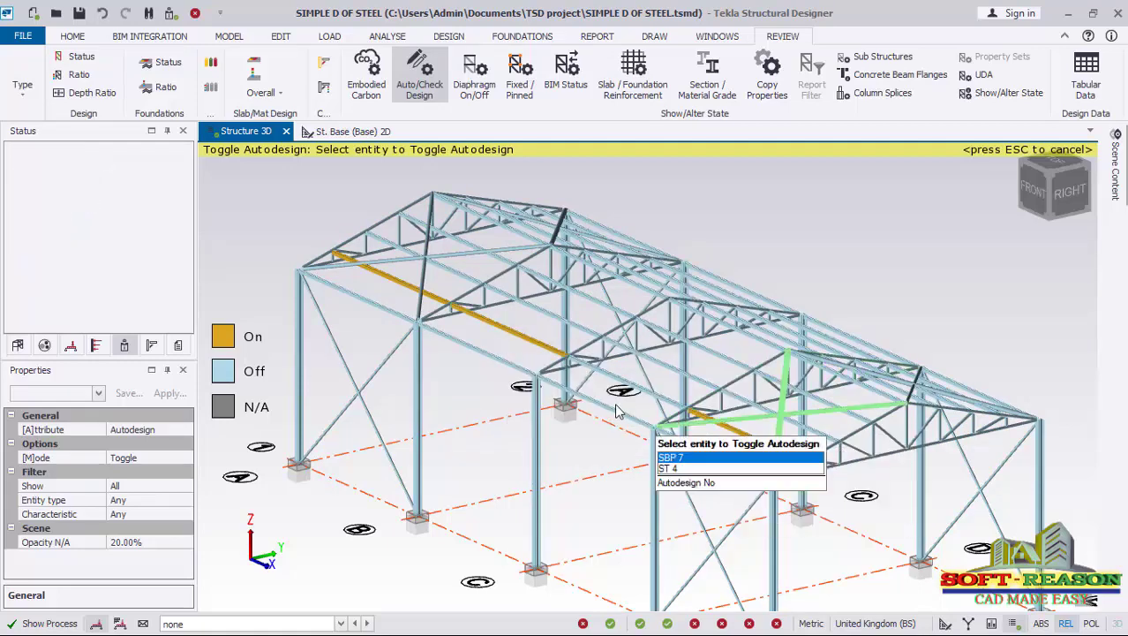
click(645, 390)
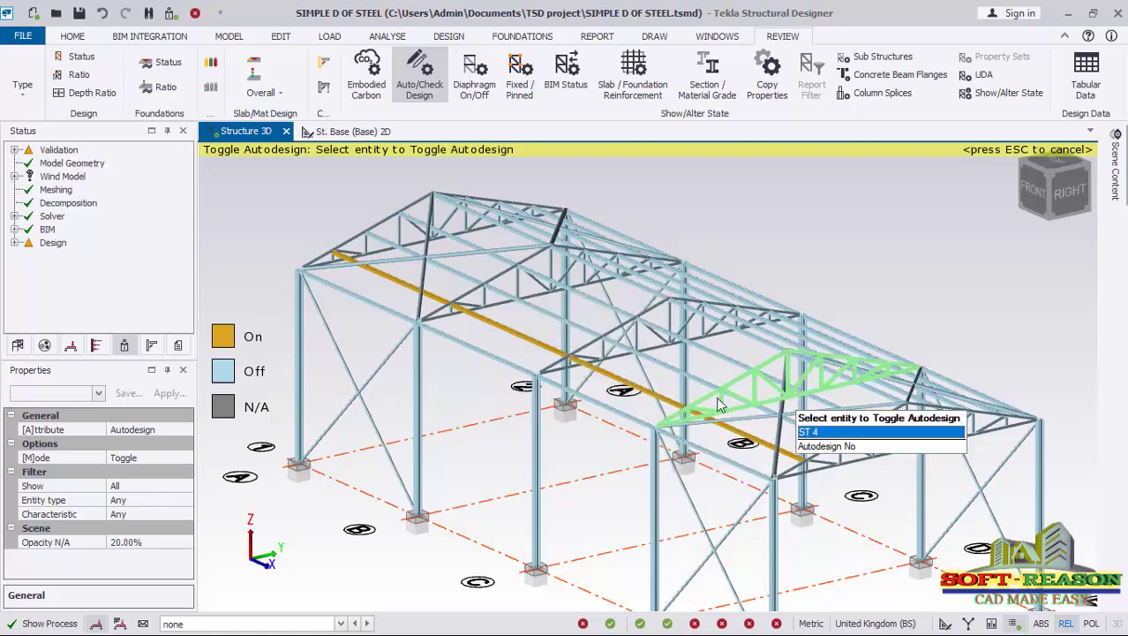
- Turn on autodesign for the matching four eaves-side purlins between frames A and E on the grid line 2 roof slope
right_drag(760, 396, 512, 393)
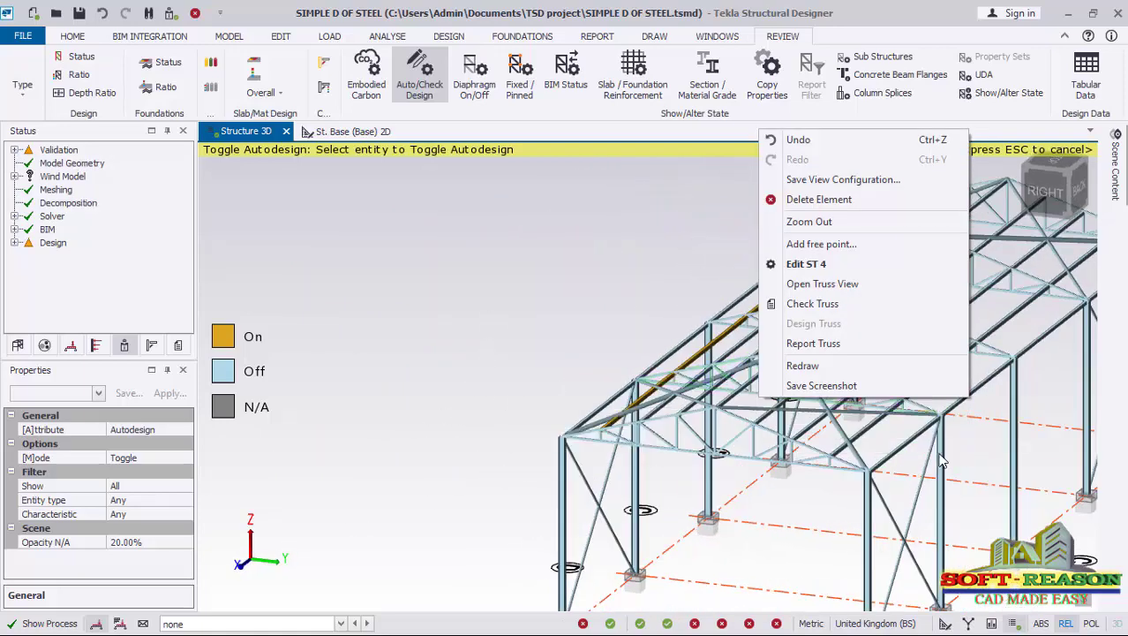
click(874, 438)
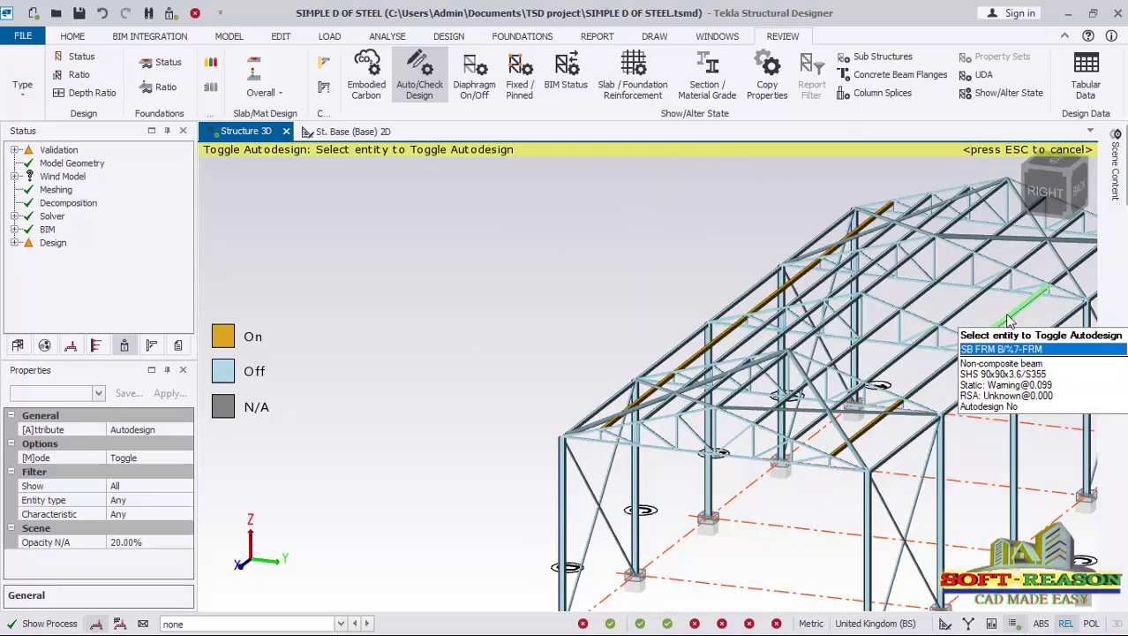
click(964, 362)
click(938, 379)
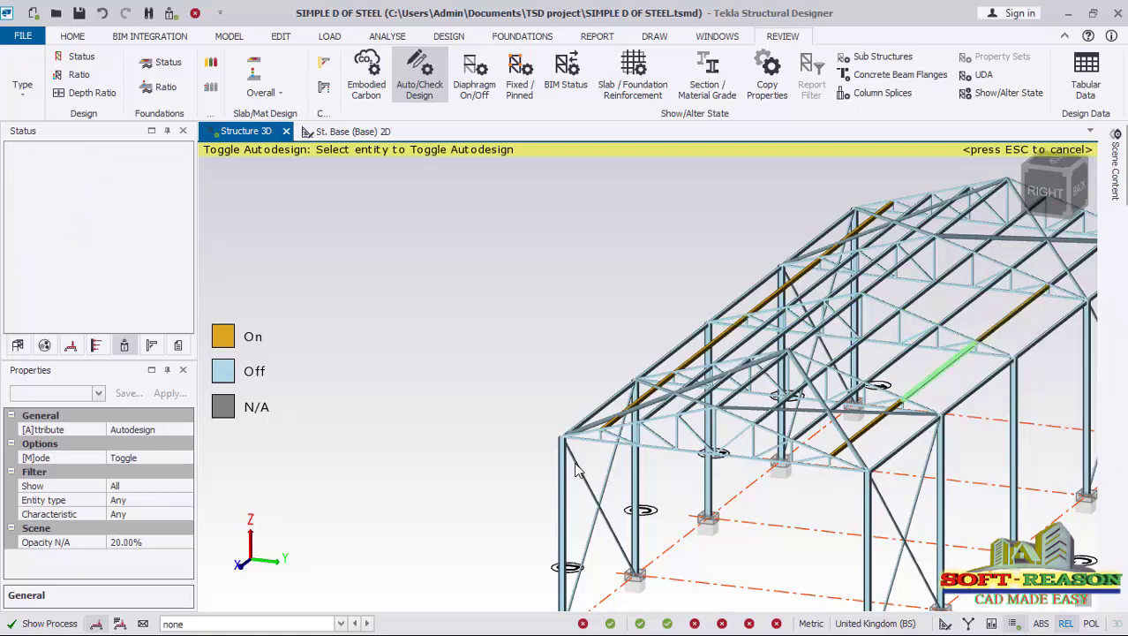
scroll(539, 473, down, 2)
scroll(949, 325, up, 3)
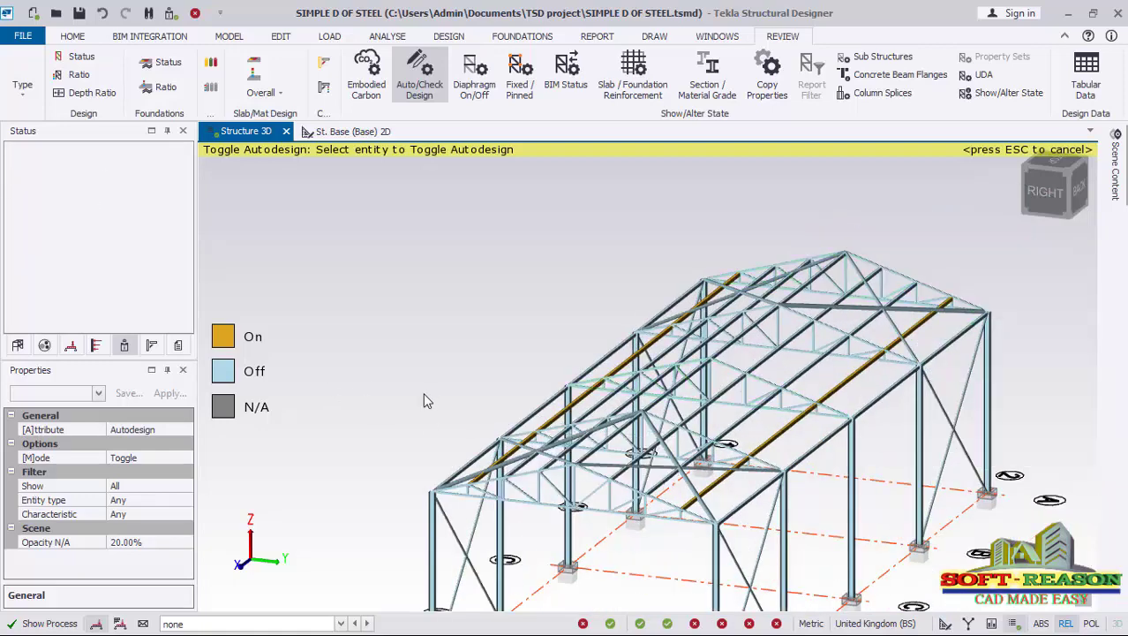
right_drag(427, 401, 687, 394)
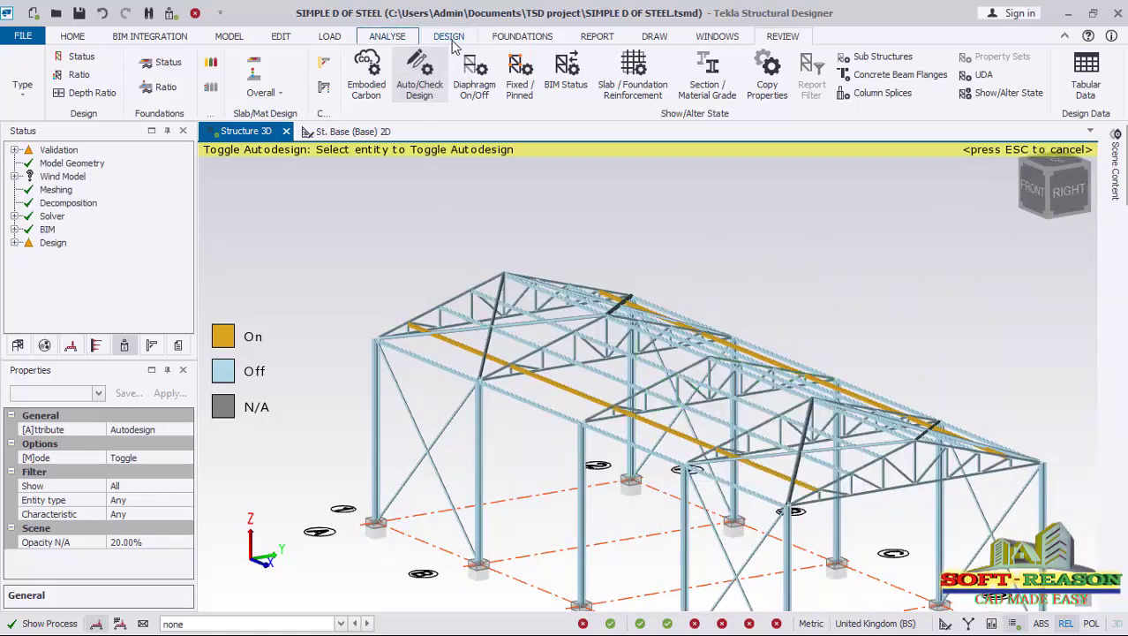
- Rerun Design Steel (Static) on the whole structure with the eaves-side purlins set to autodesign
click(449, 38)
click(208, 82)
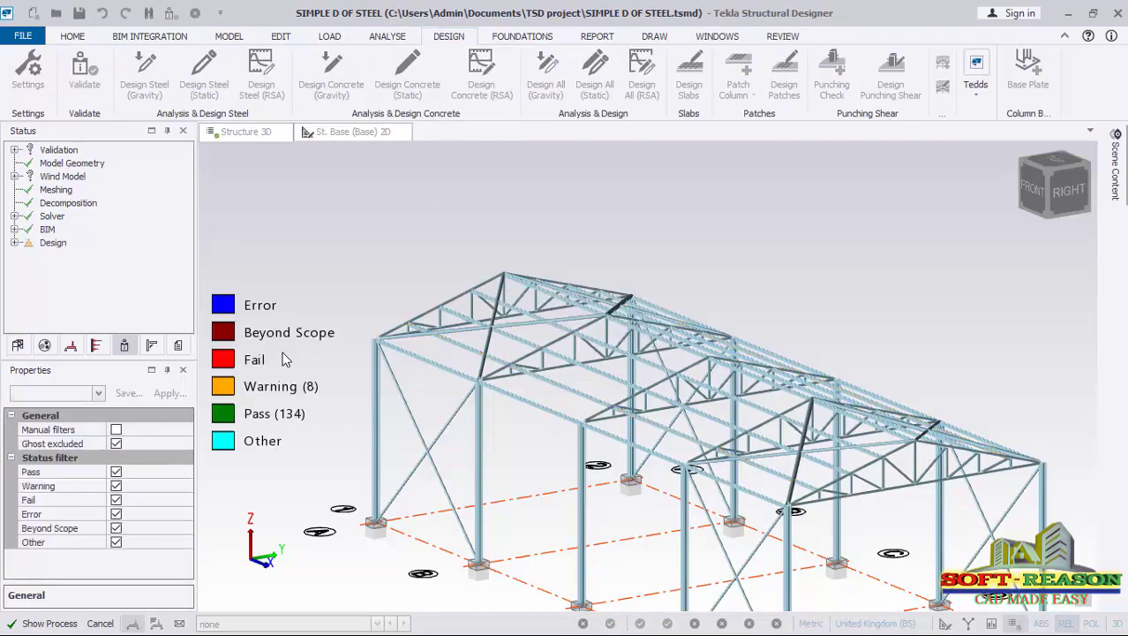
scroll(644, 542, up, 2)
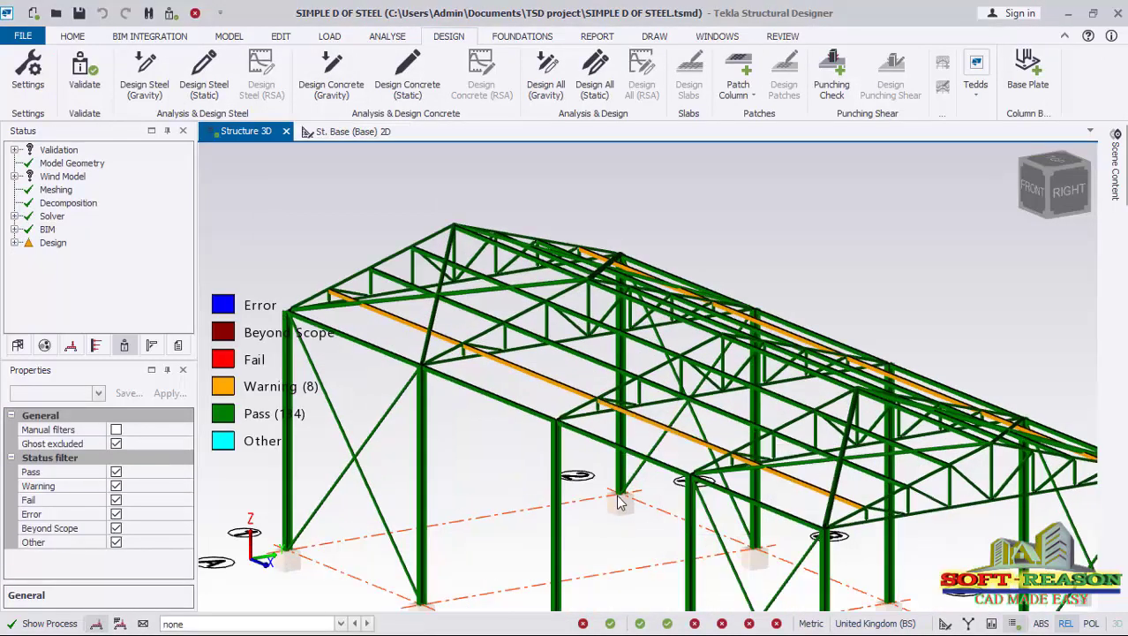
right_drag(693, 392, 587, 385)
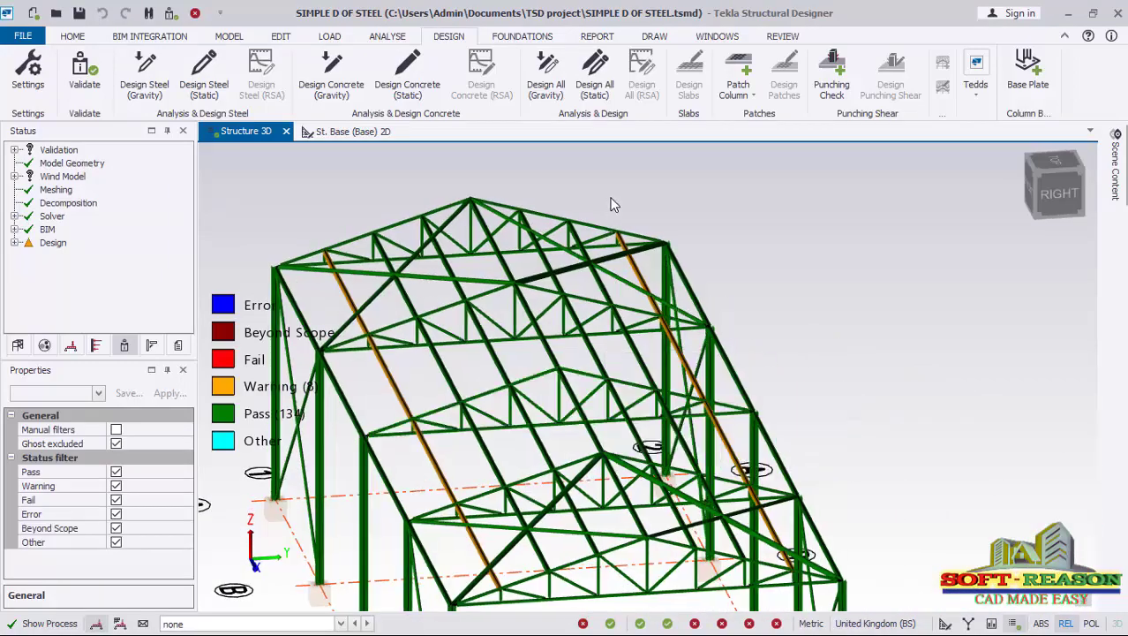
- Examine the warning-coloured purlins up close where they meet the roof braces, checking the section and static status of the one between frames A and B
scroll(612, 203, down, 2)
scroll(395, 382, up, 4)
scroll(403, 224, up, 1)
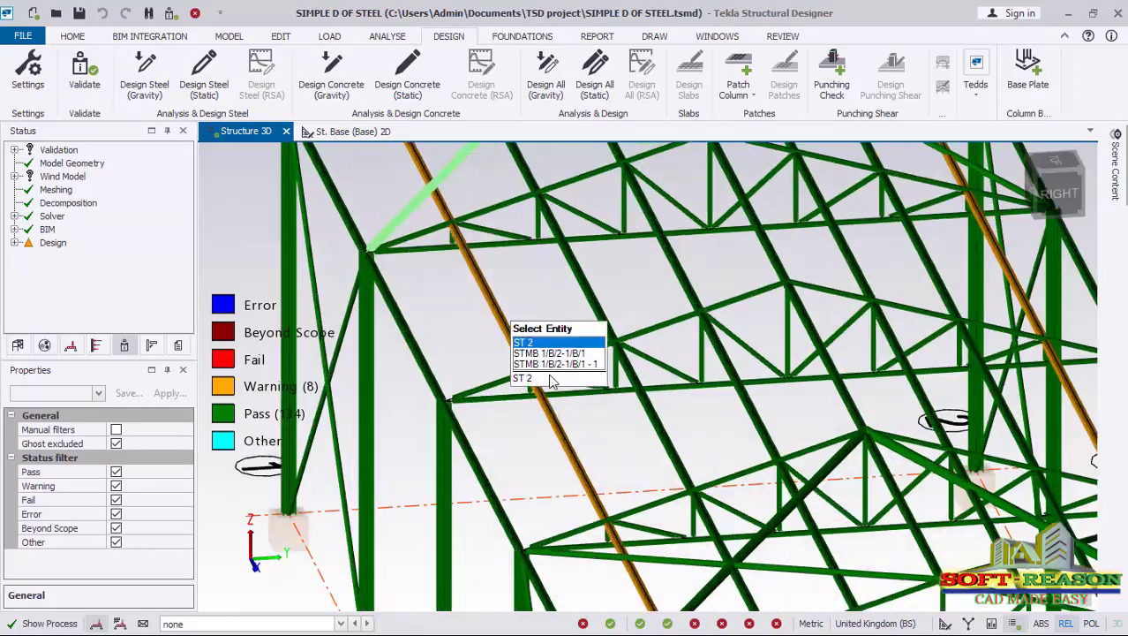
right_drag(481, 469, 633, 462)
scroll(634, 461, down, 6)
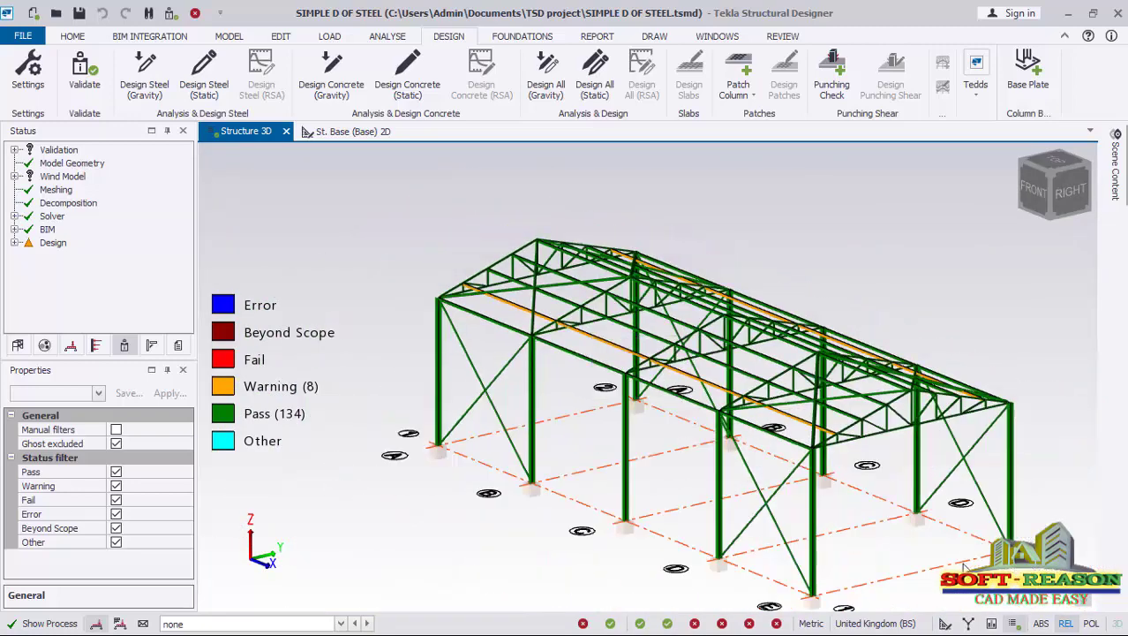
scroll(917, 499, up, 1)
scroll(540, 292, up, 5)
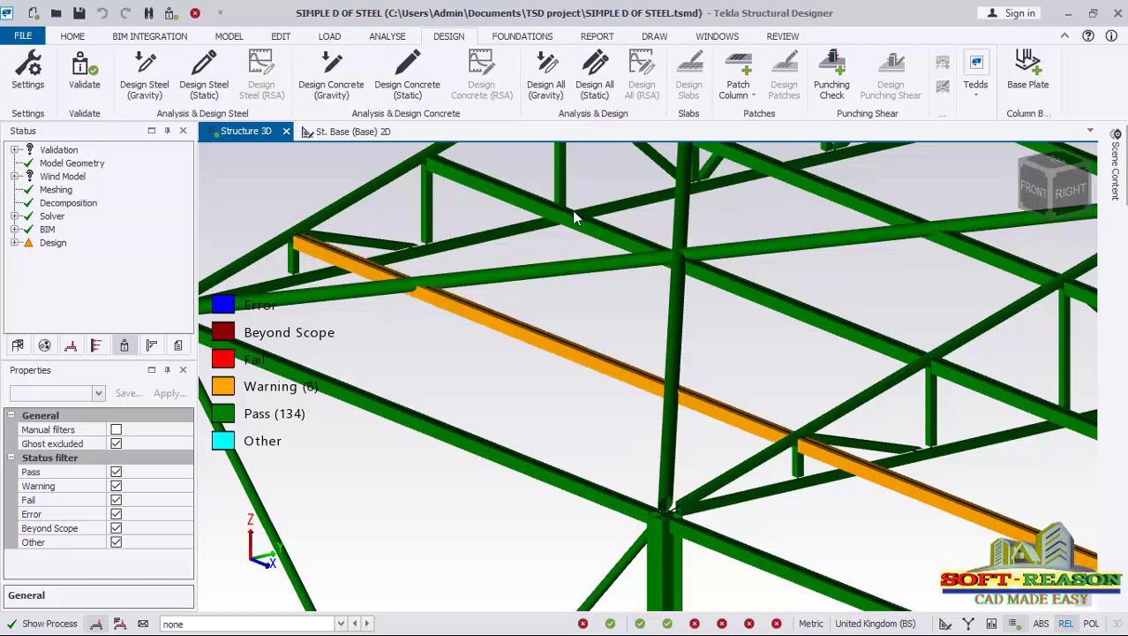
scroll(574, 215, down, 2)
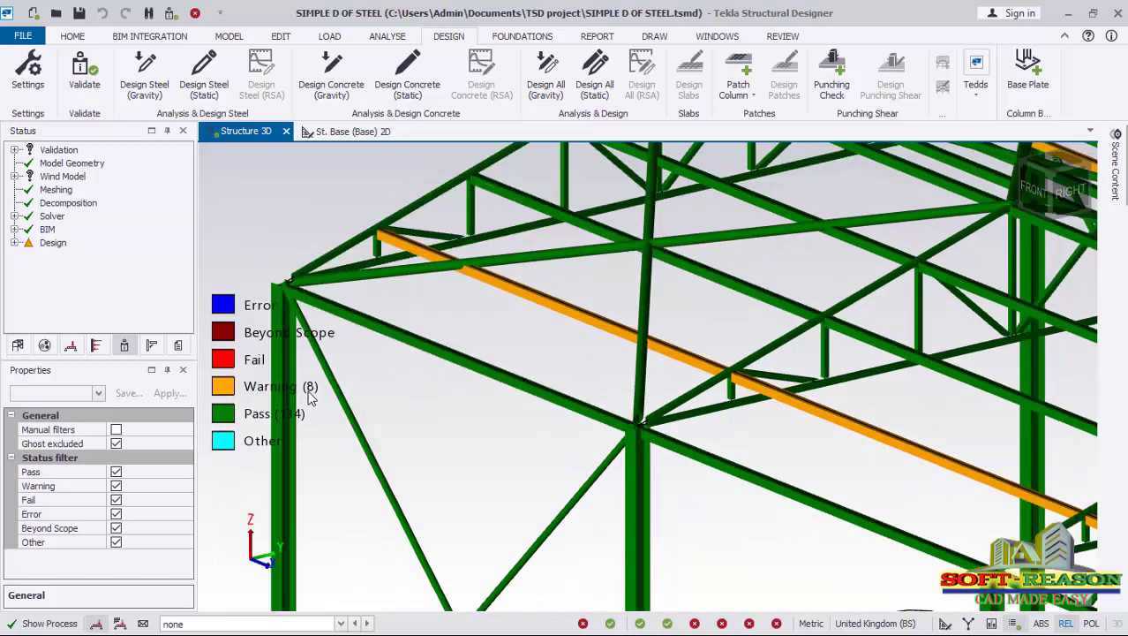
scroll(496, 288, up, 2)
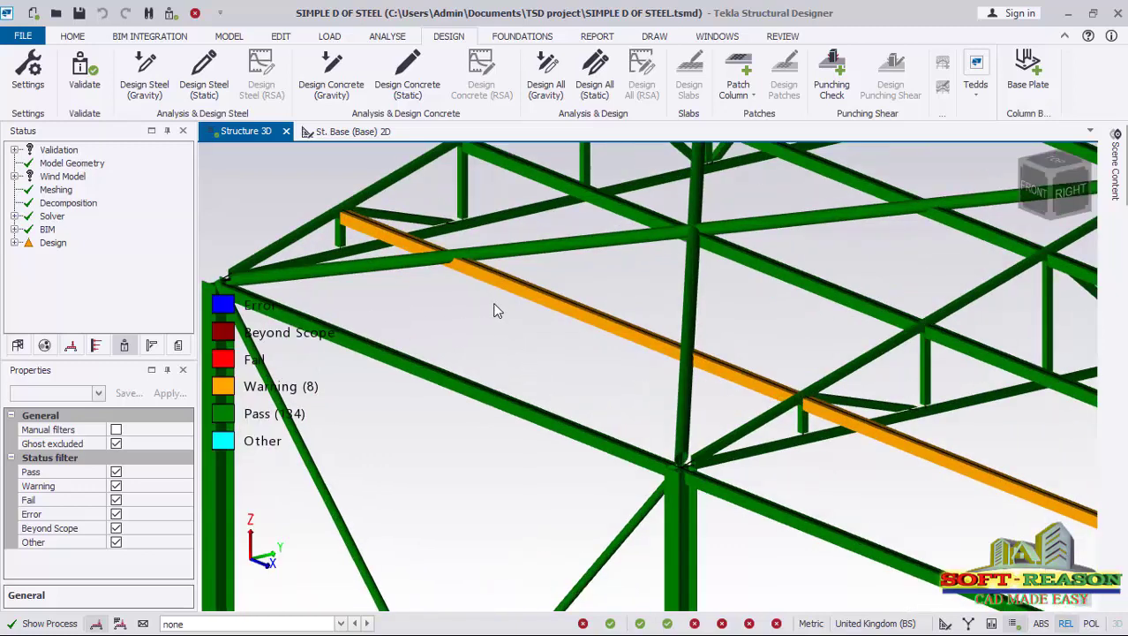
middle_drag(497, 326, 651, 309)
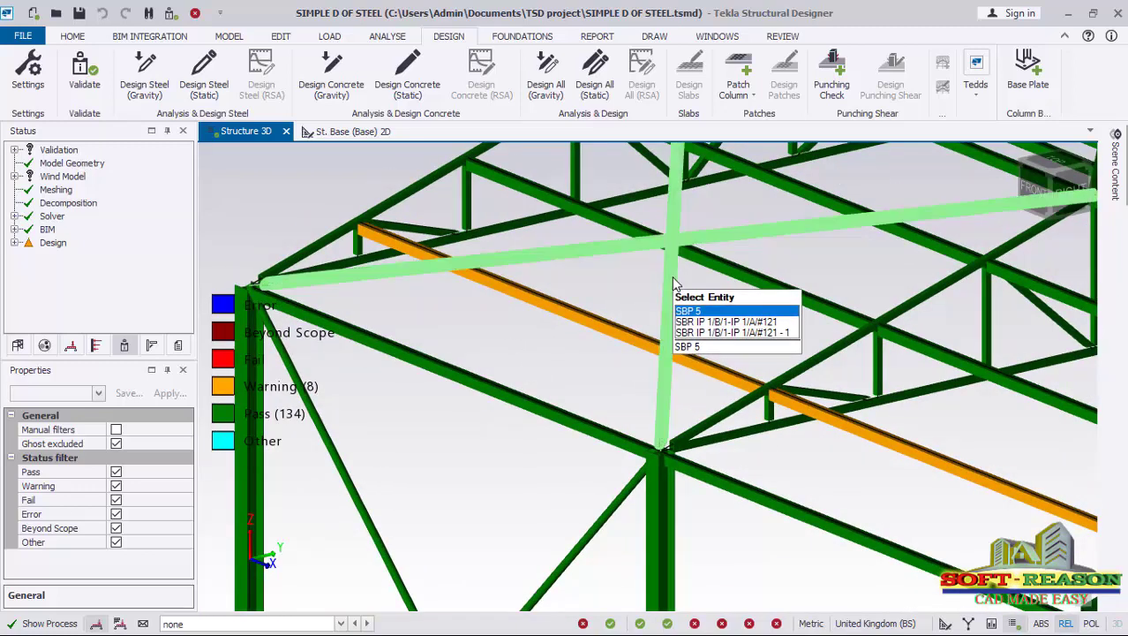
mouse_move(411, 275)
scroll(412, 269, down, 2)
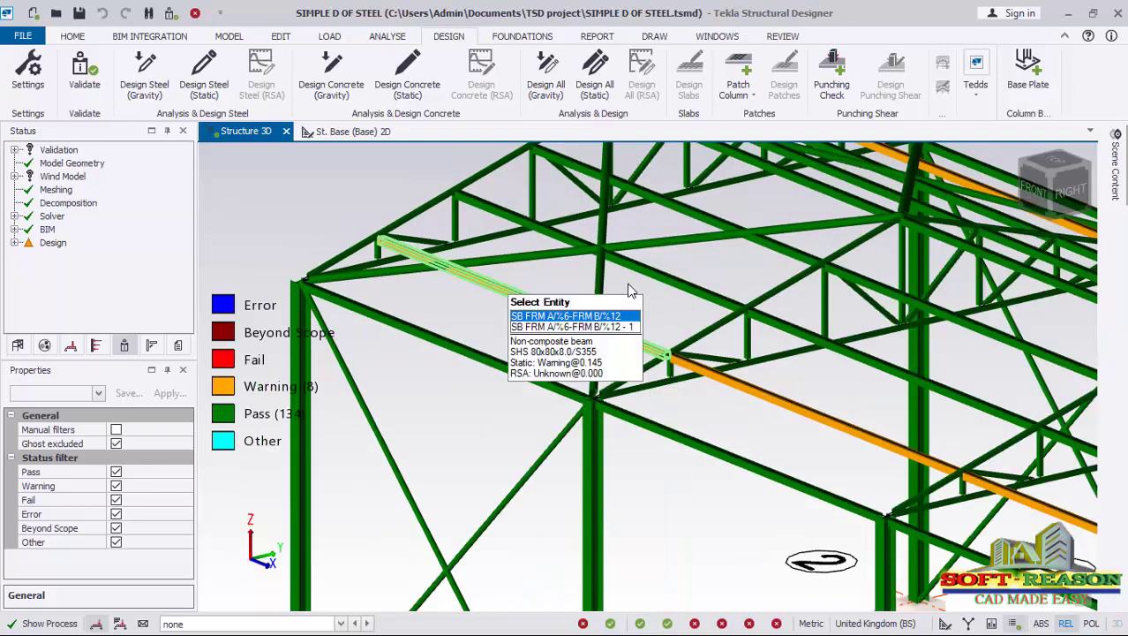
- Delete the four roof brace pairs SBP 5, SBP 6, SBP 7 and SBP 8 from both slopes of the end bays
click(599, 299)
scroll(428, 284, down, 4)
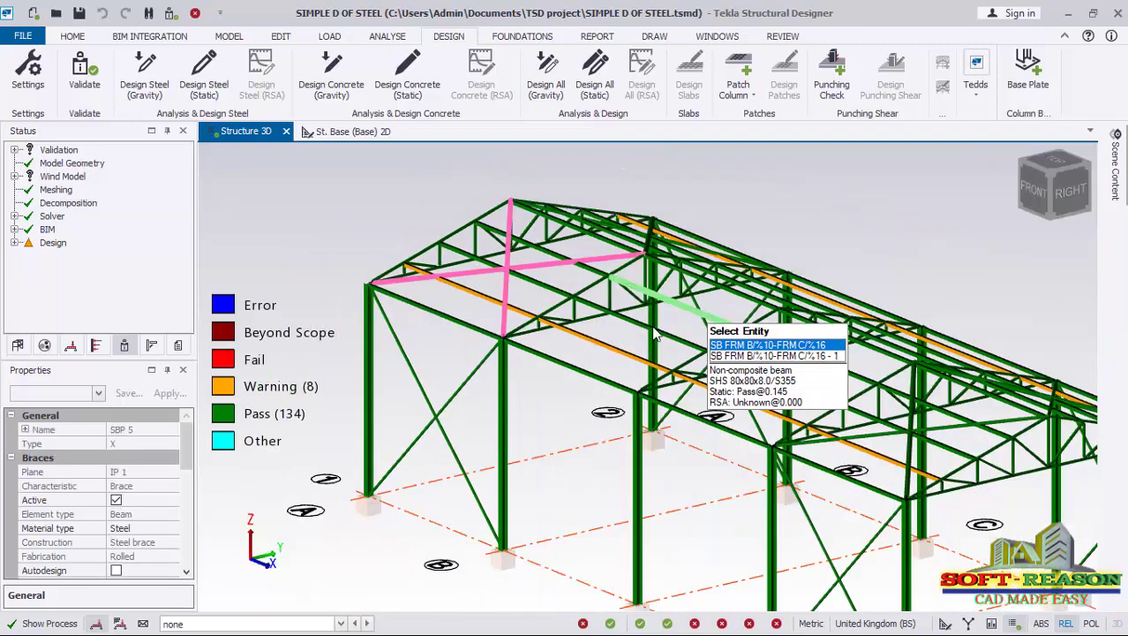
middle_drag(651, 327, 545, 318)
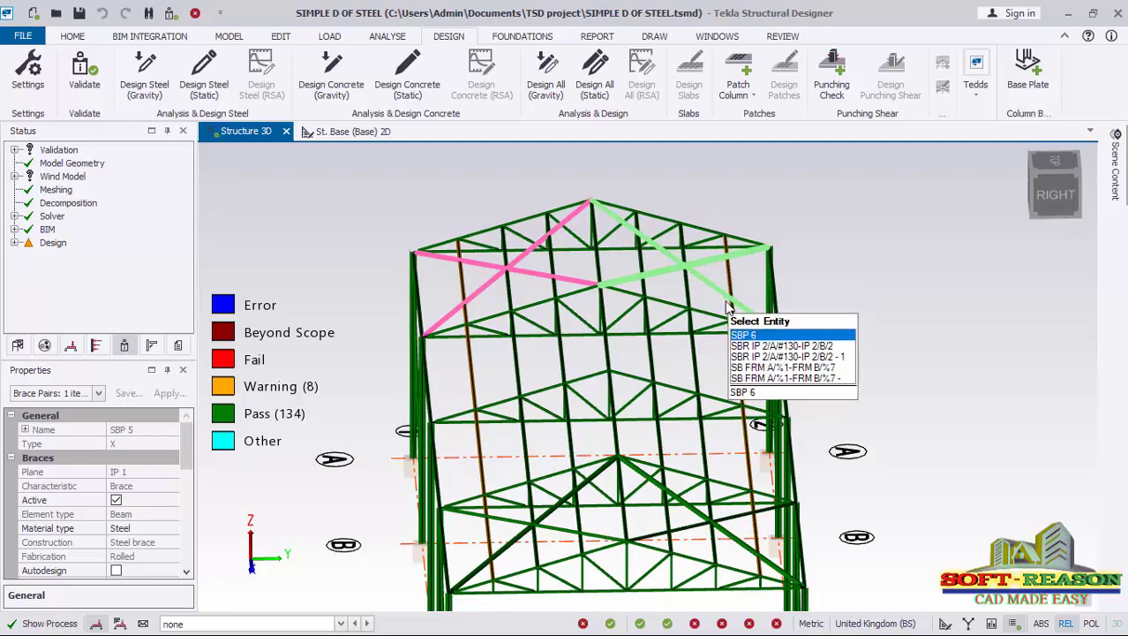
ctrl+click(704, 272)
scroll(671, 269, down, 5)
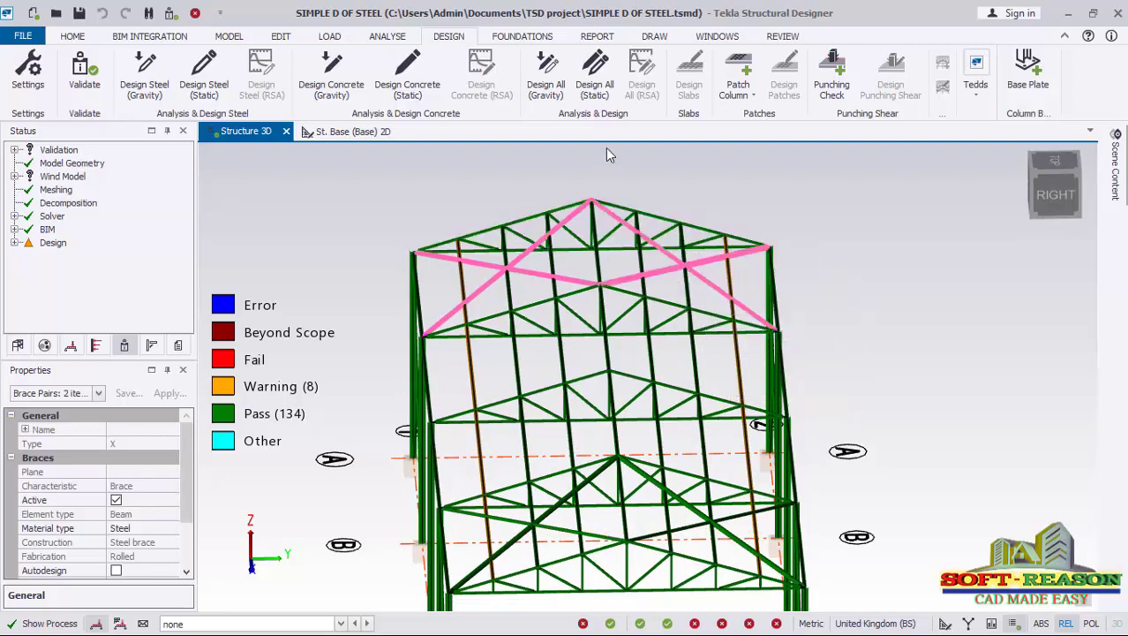
middle_drag(630, 370, 756, 353)
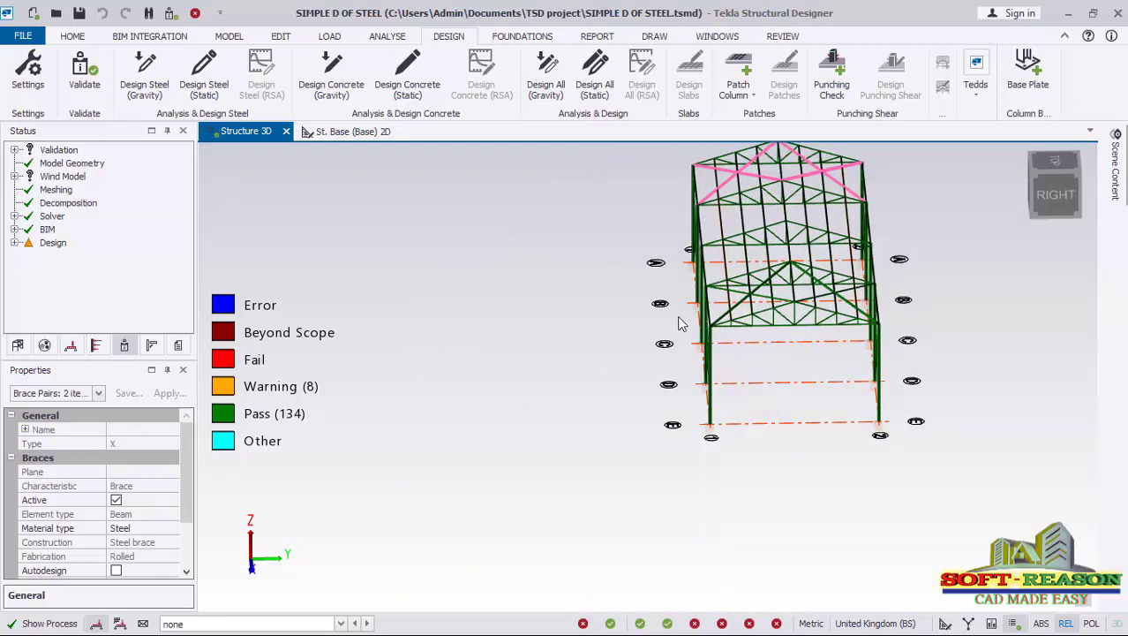
right_drag(680, 322, 505, 468)
scroll(506, 468, down, 2)
scroll(913, 311, up, 4)
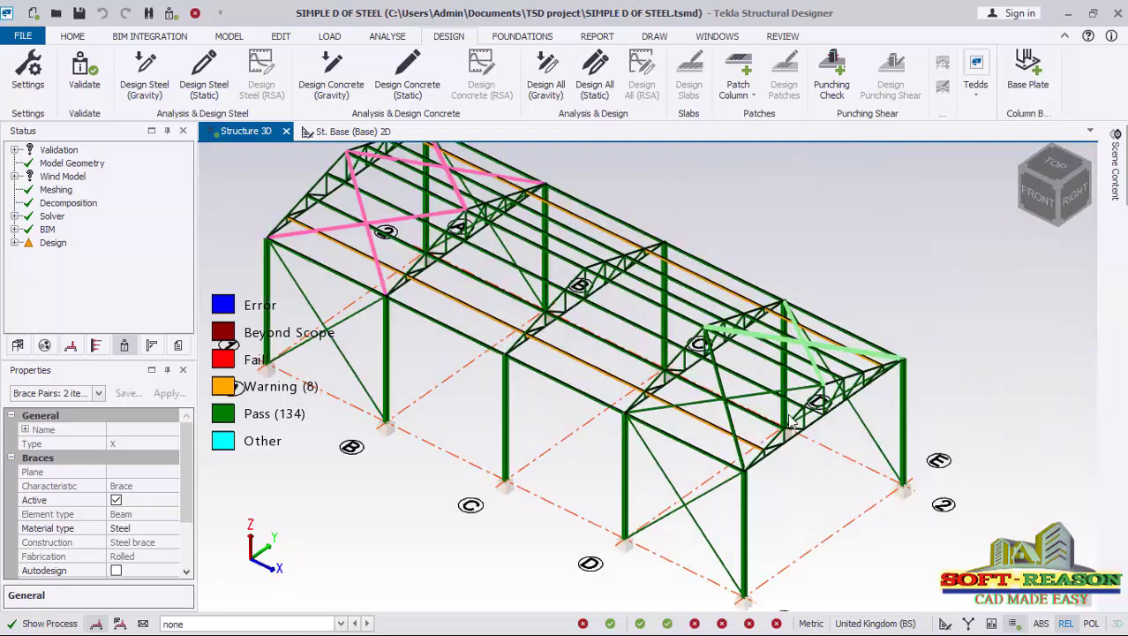
scroll(791, 422, up, 2)
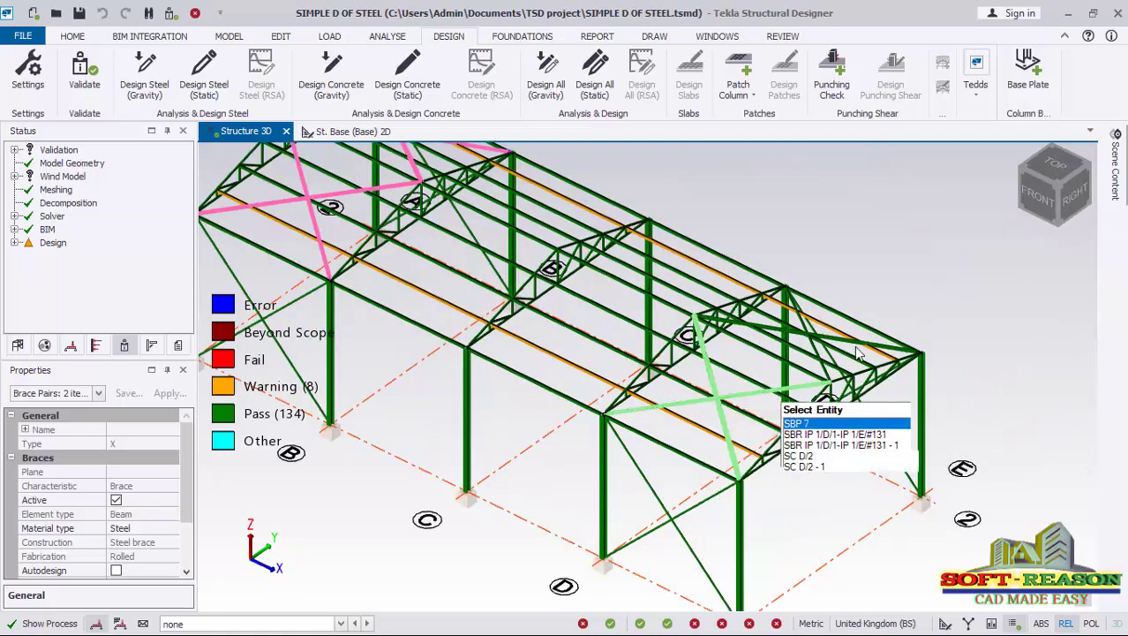
click(779, 394)
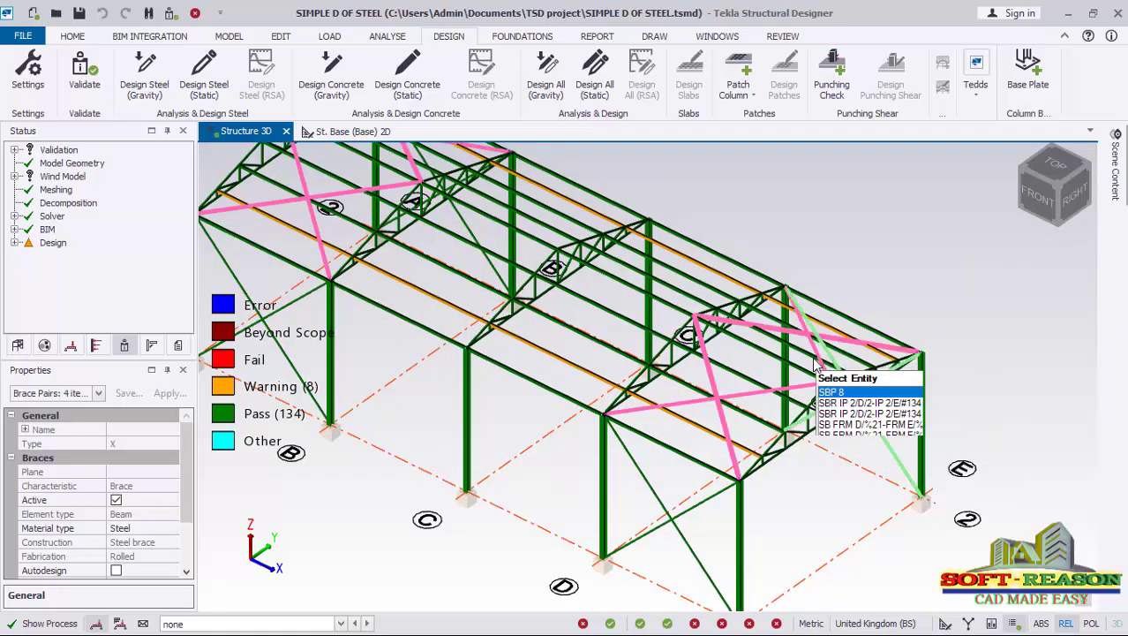
click(854, 378)
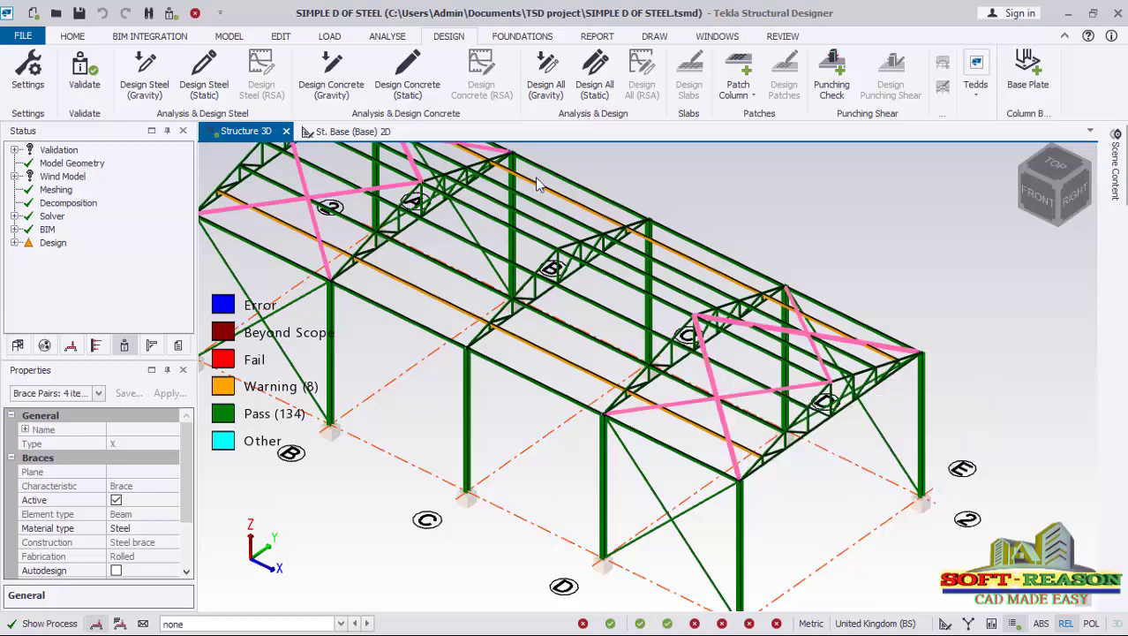
click(197, 13)
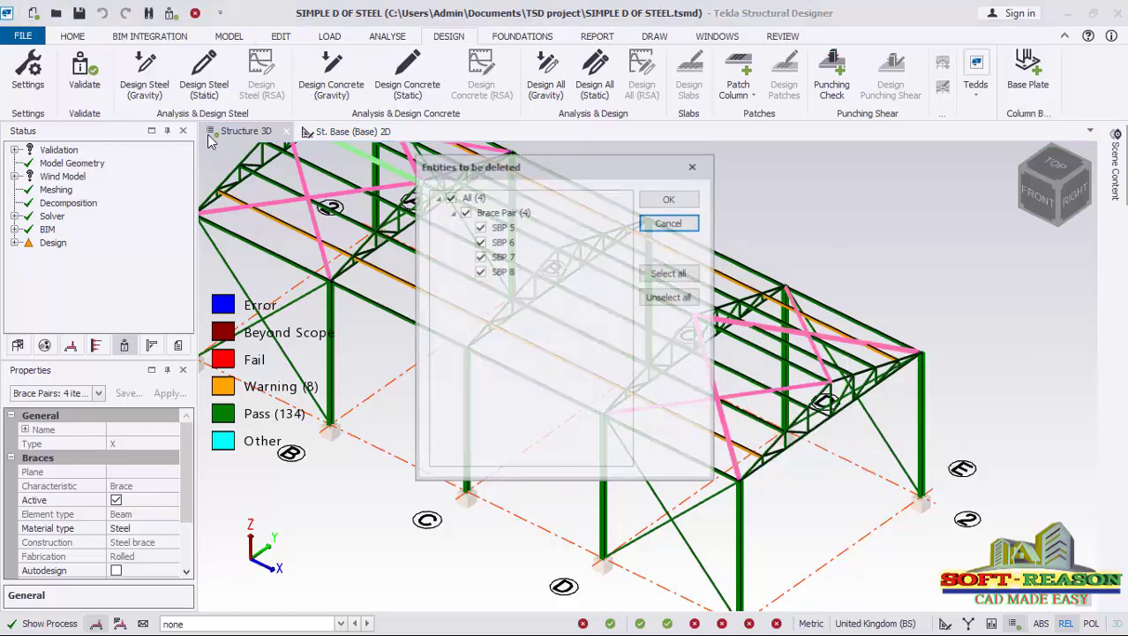
click(661, 207)
key(Escape)
scroll(654, 476, up, 1)
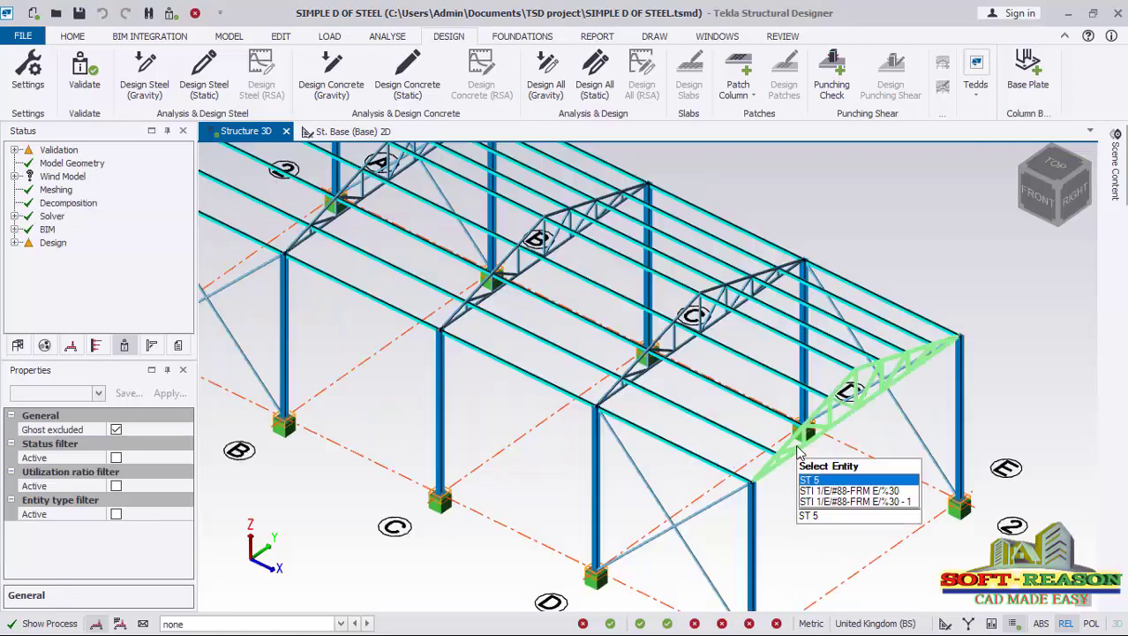
scroll(799, 450, down, 2)
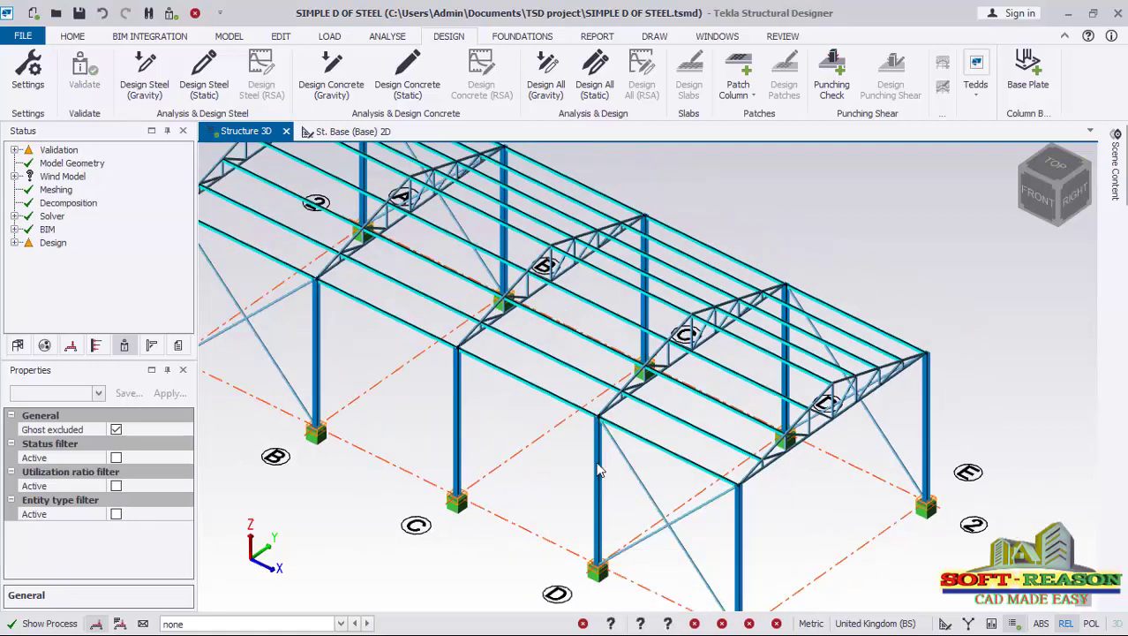
right_drag(597, 467, 589, 440)
click(467, 185)
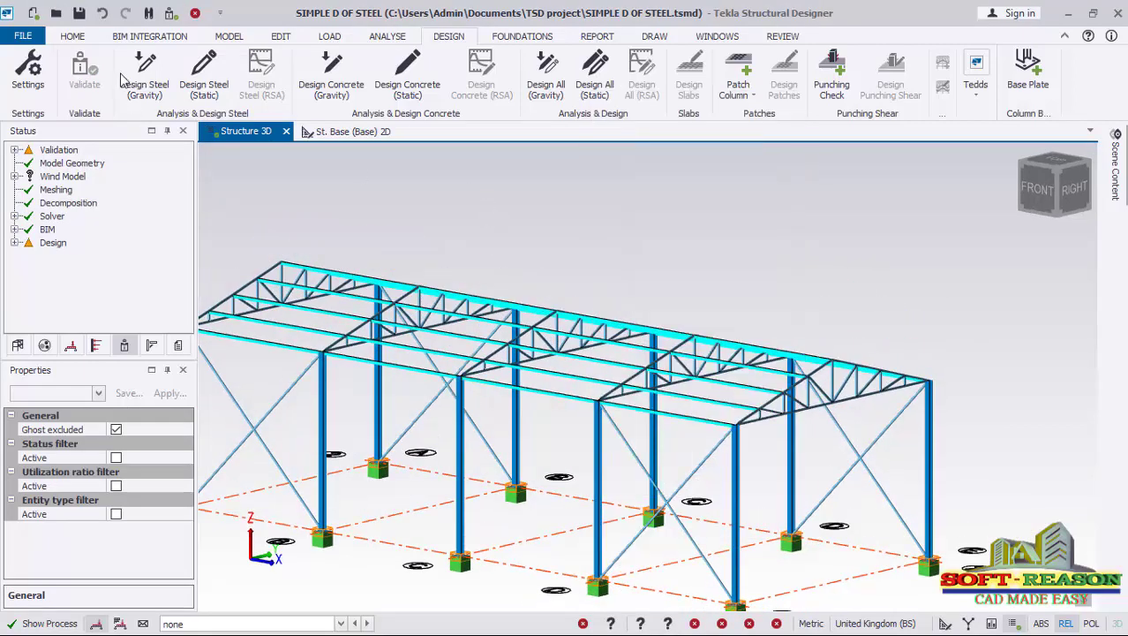
- Save the project and rerun Design Steel (Static) on the whole structure with the four roof brace pairs removed
click(79, 13)
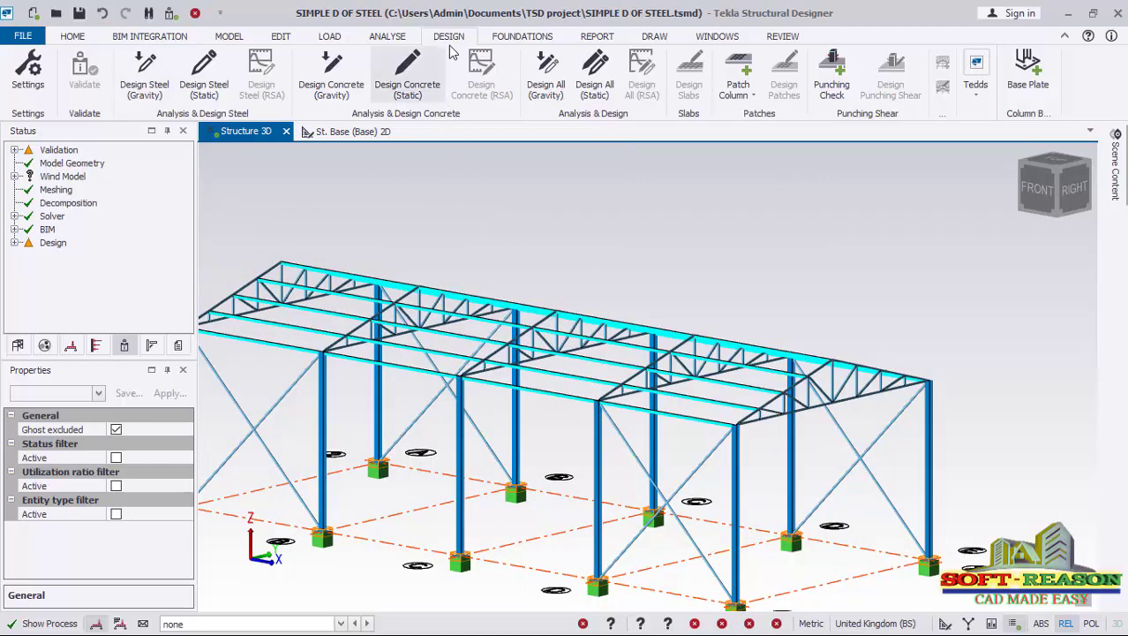
click(203, 88)
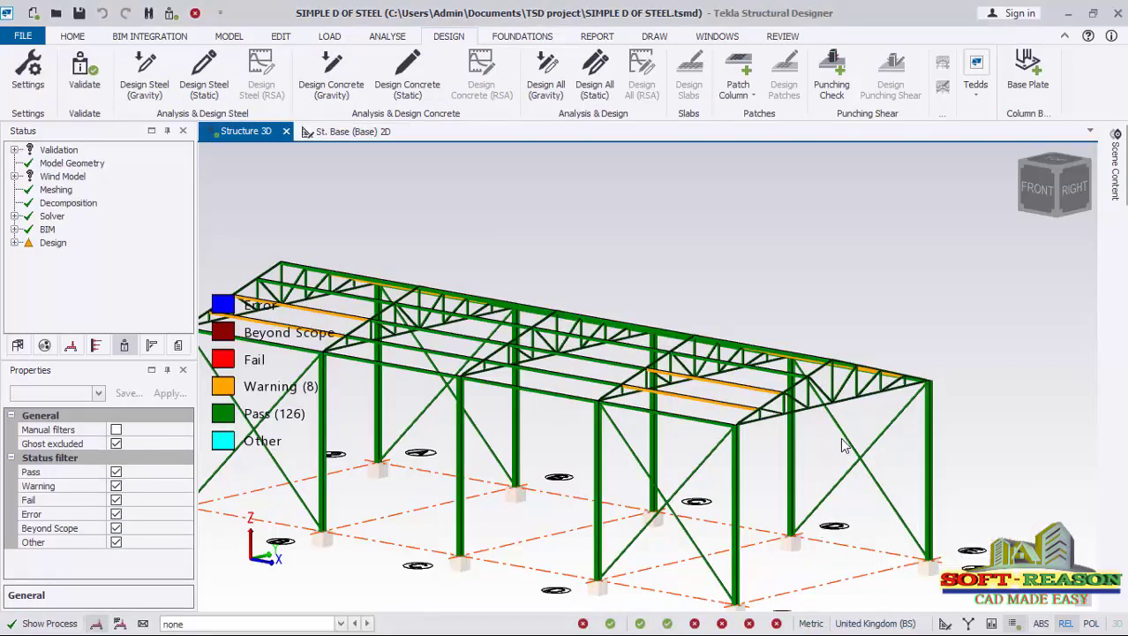
- Run a static member design on the eaves-side warning purlin between frames D and E, reviewing its results before closing them
middle_drag(843, 446, 802, 430)
mouse_move(801, 430)
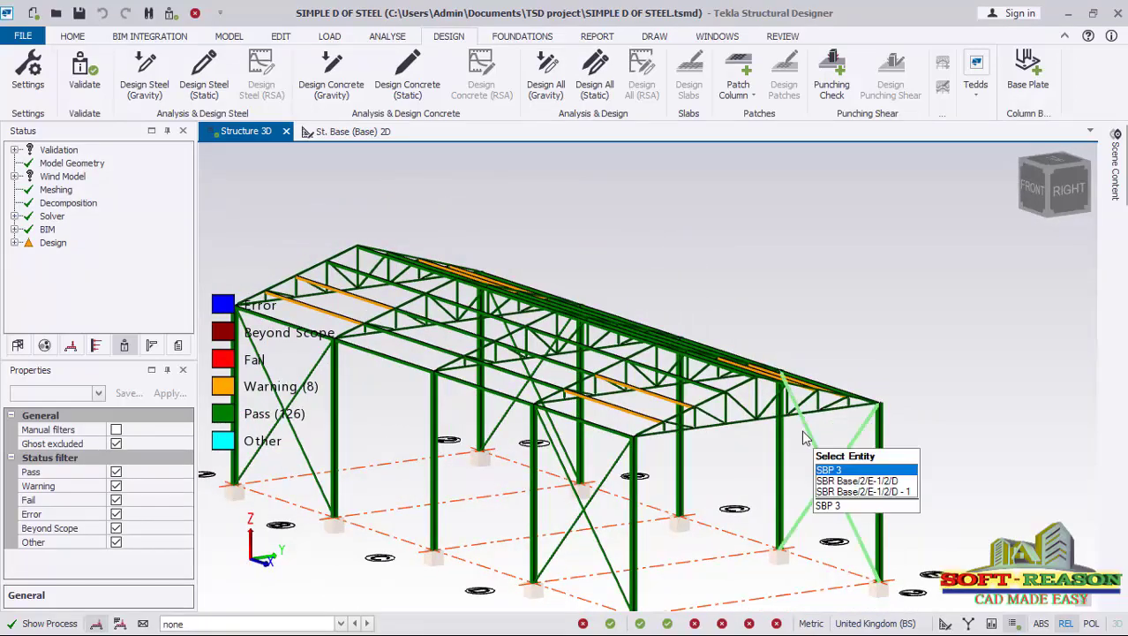
middle_drag(507, 411, 565, 444)
scroll(822, 381, up, 4)
mouse_move(761, 472)
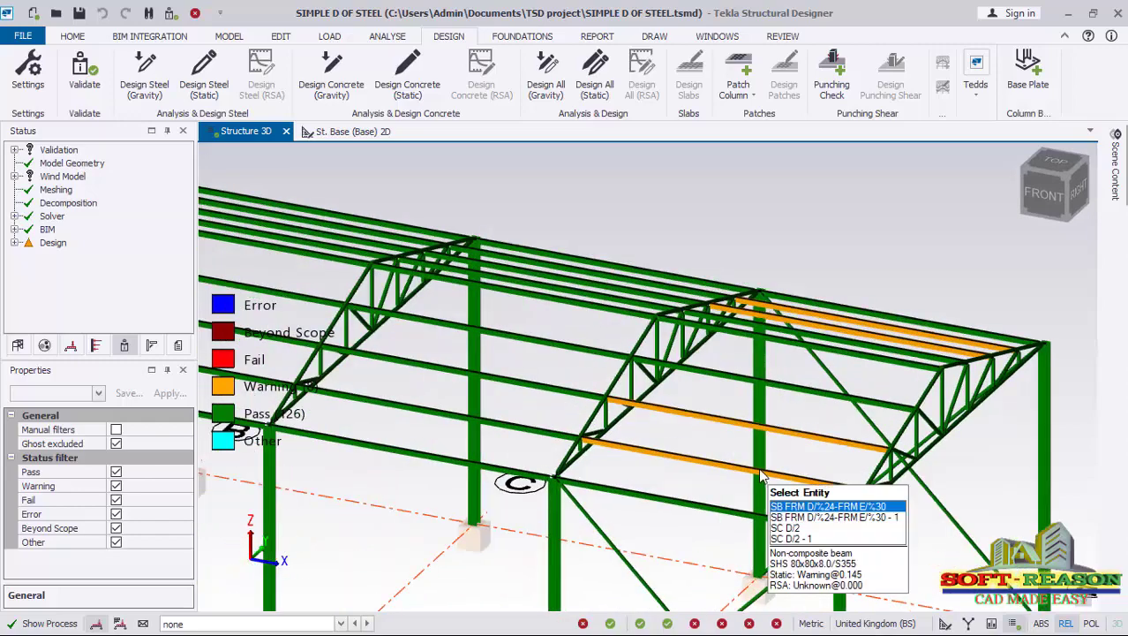
scroll(668, 491, up, 4)
click(671, 463)
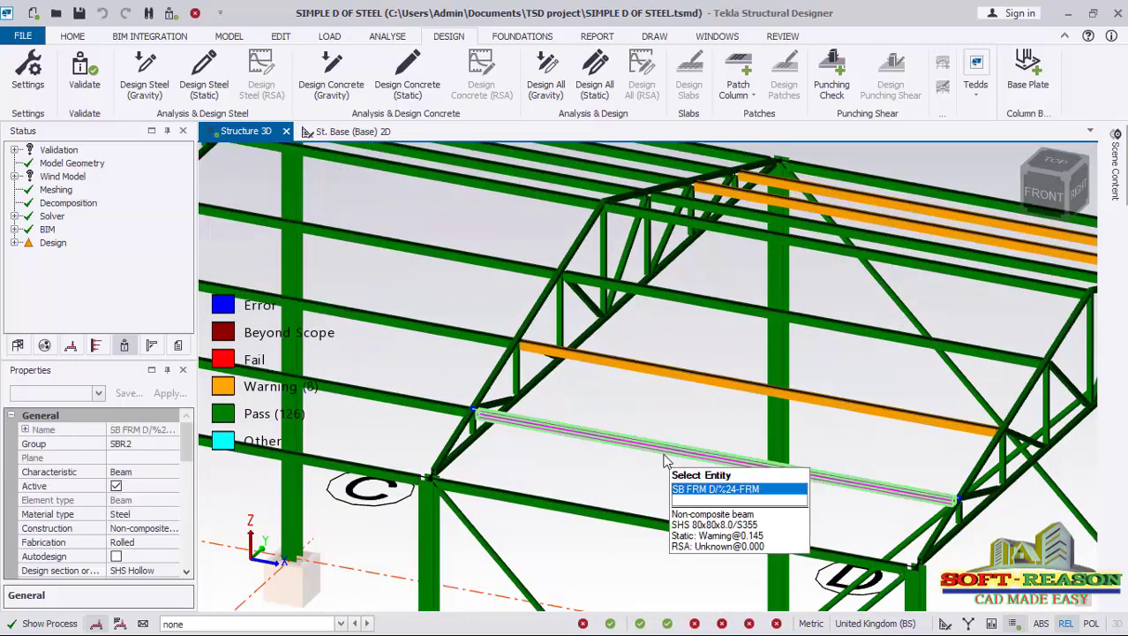
right_click(656, 459)
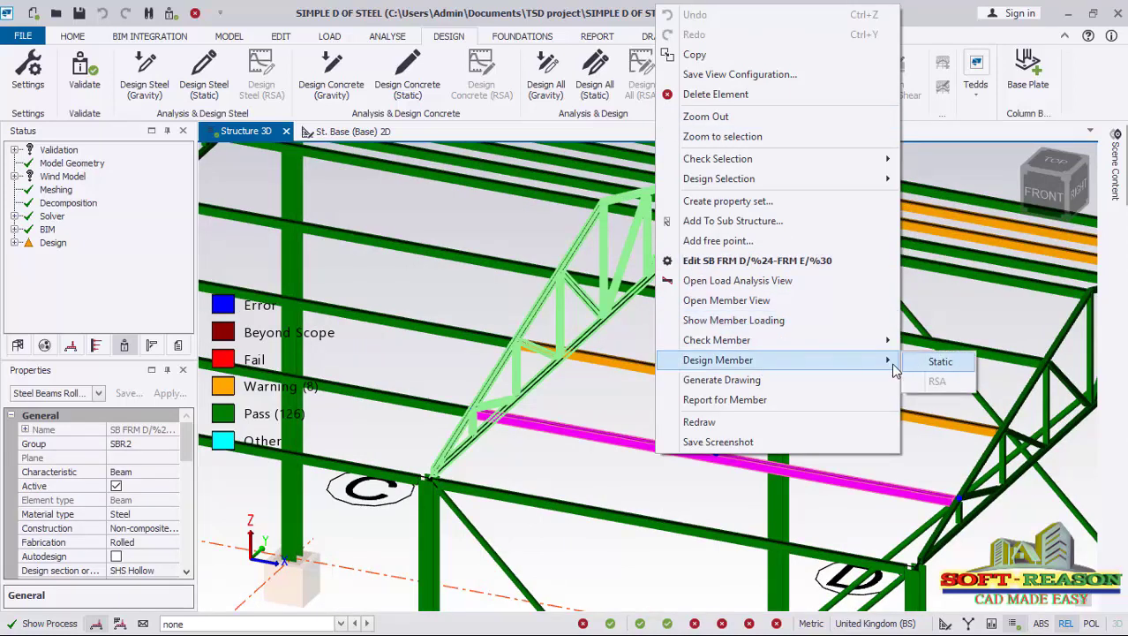
click(954, 367)
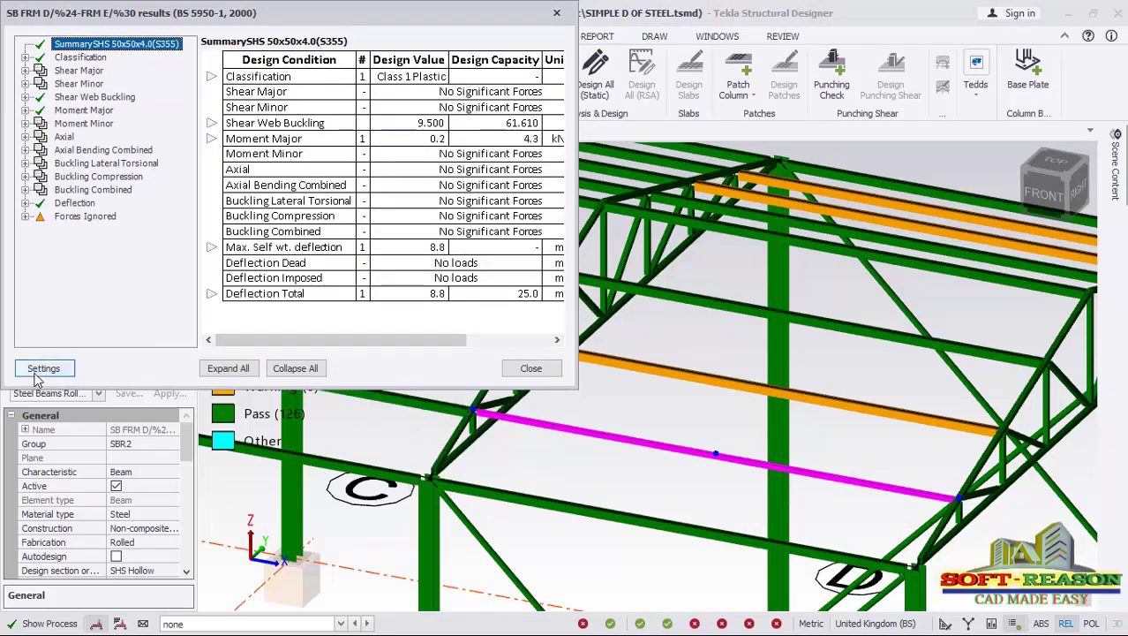
click(530, 369)
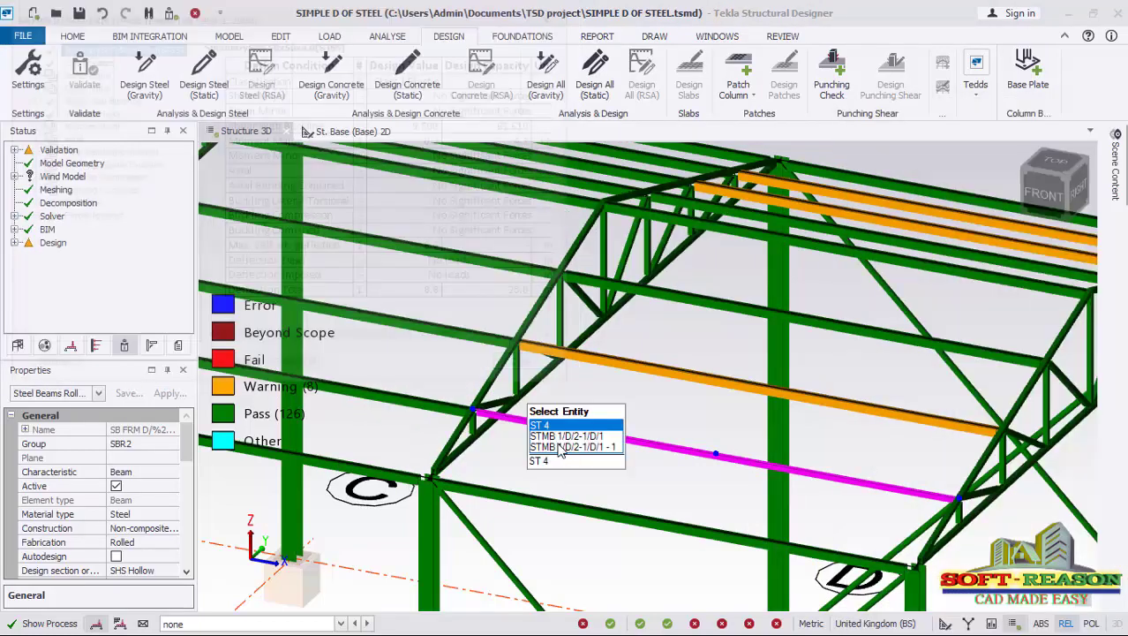
- Set the eaves-side purlin between frames D and E to section SHS 90x90x3.6 and rerun Design Steel (Static) on the whole structure
click(611, 471)
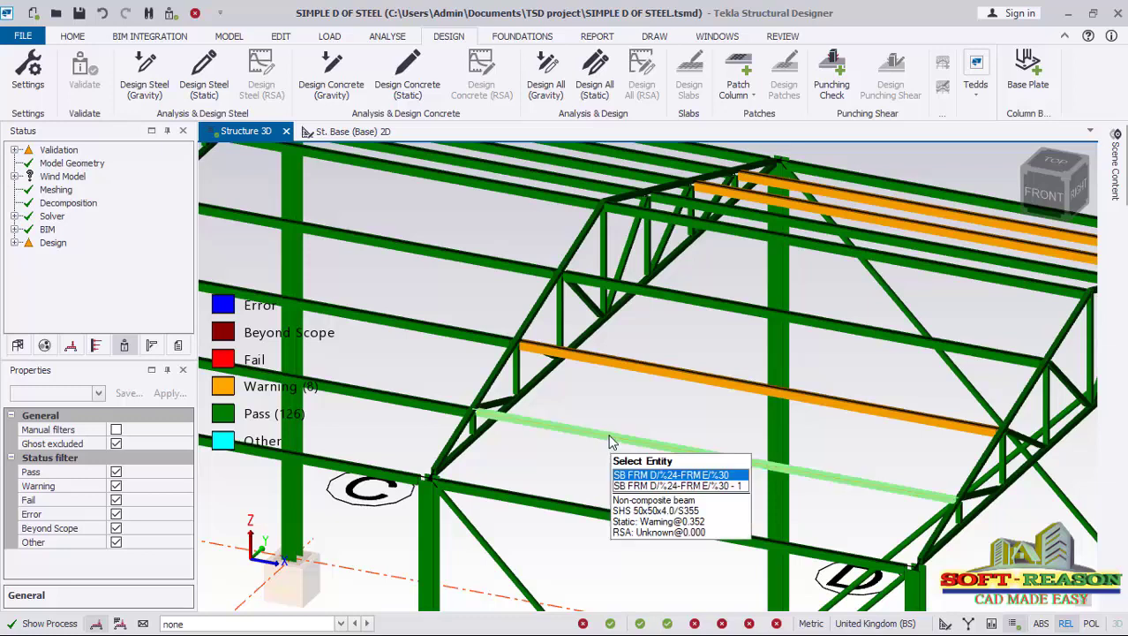
click(612, 442)
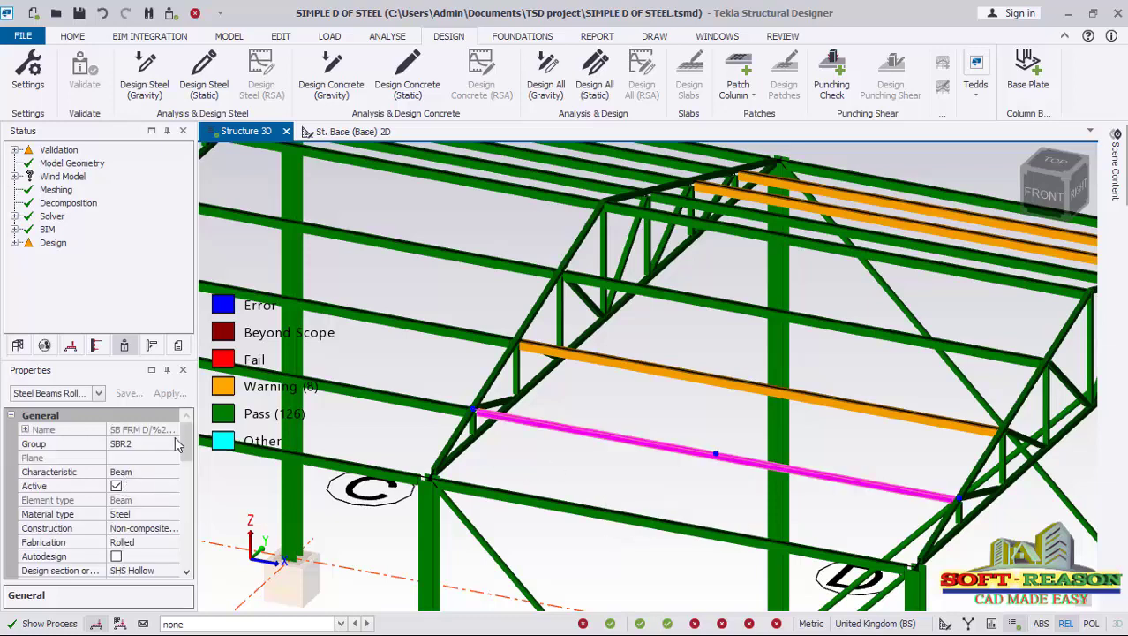
drag(188, 451, 186, 502)
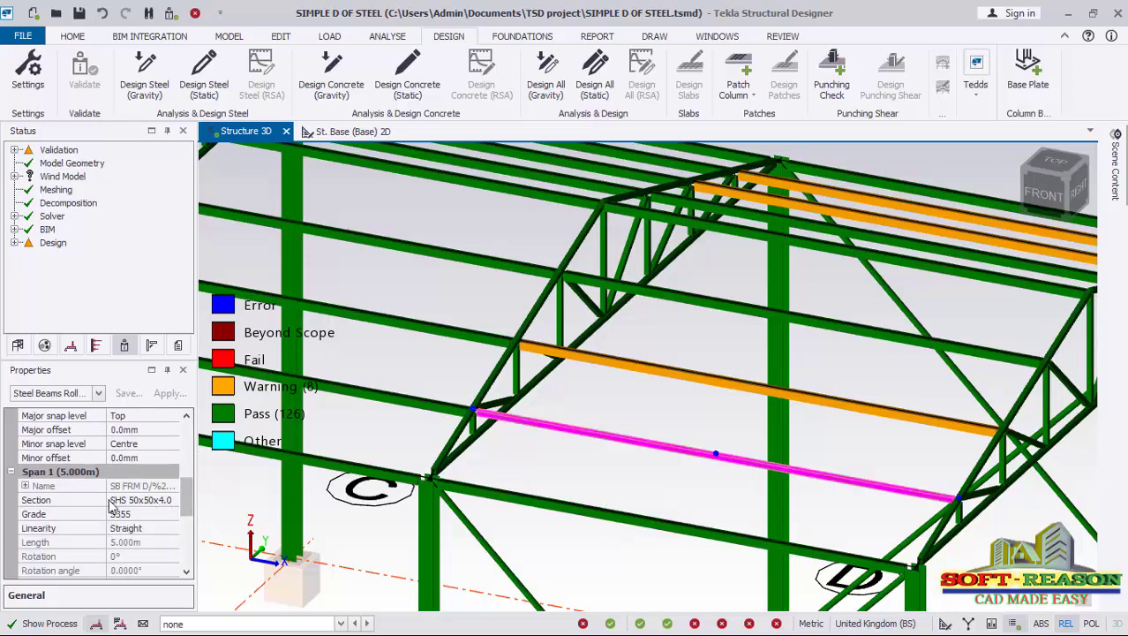
click(171, 500)
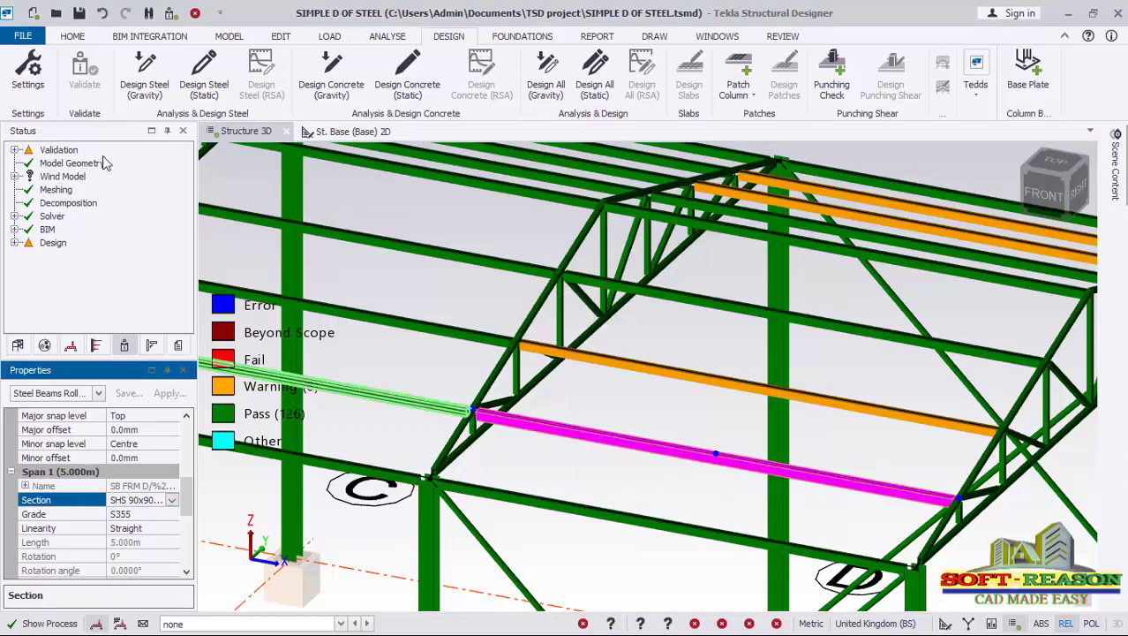
click(196, 91)
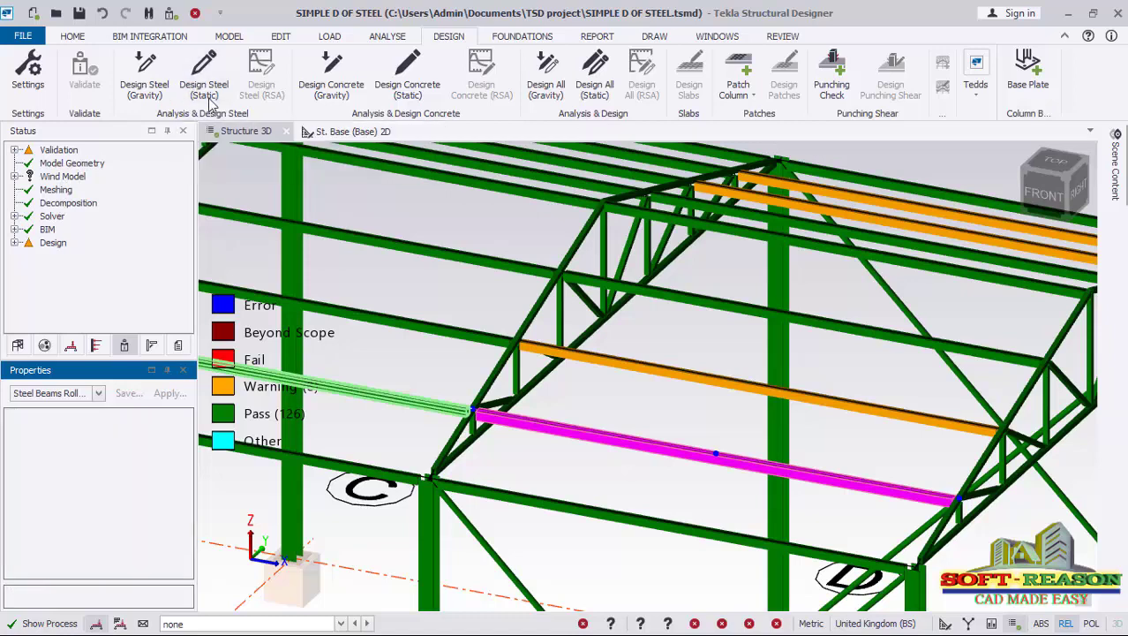
click(606, 488)
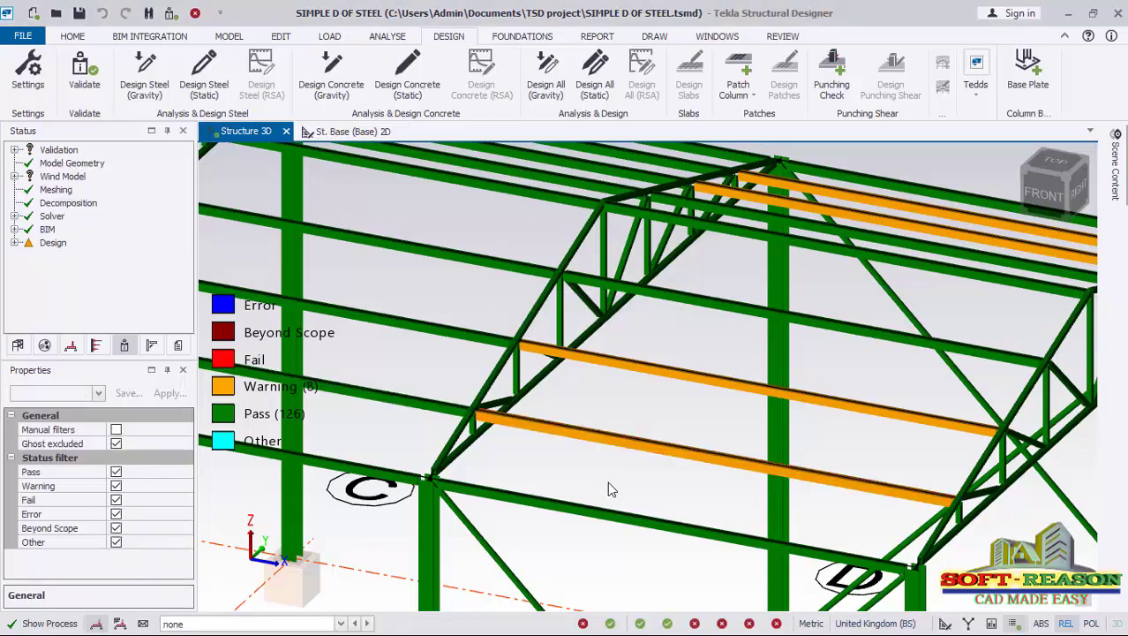
- Examine the warning-coloured purlins in both end bays and check the section of the adjacent passing purlin between frames A and B
scroll(658, 425, down, 3)
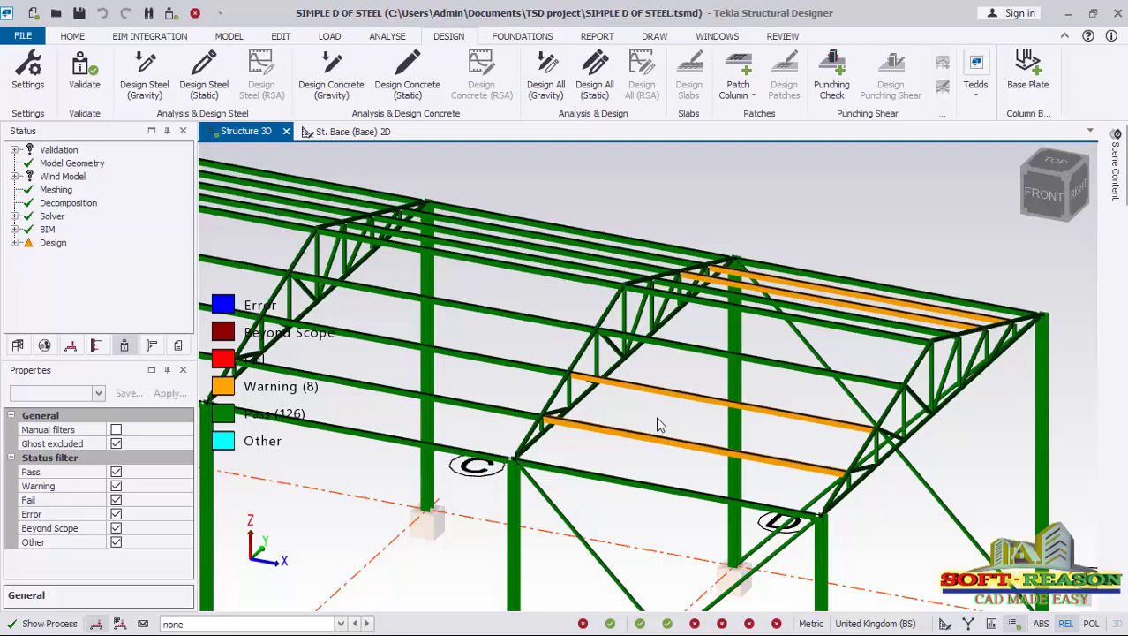
scroll(659, 412, down, 2)
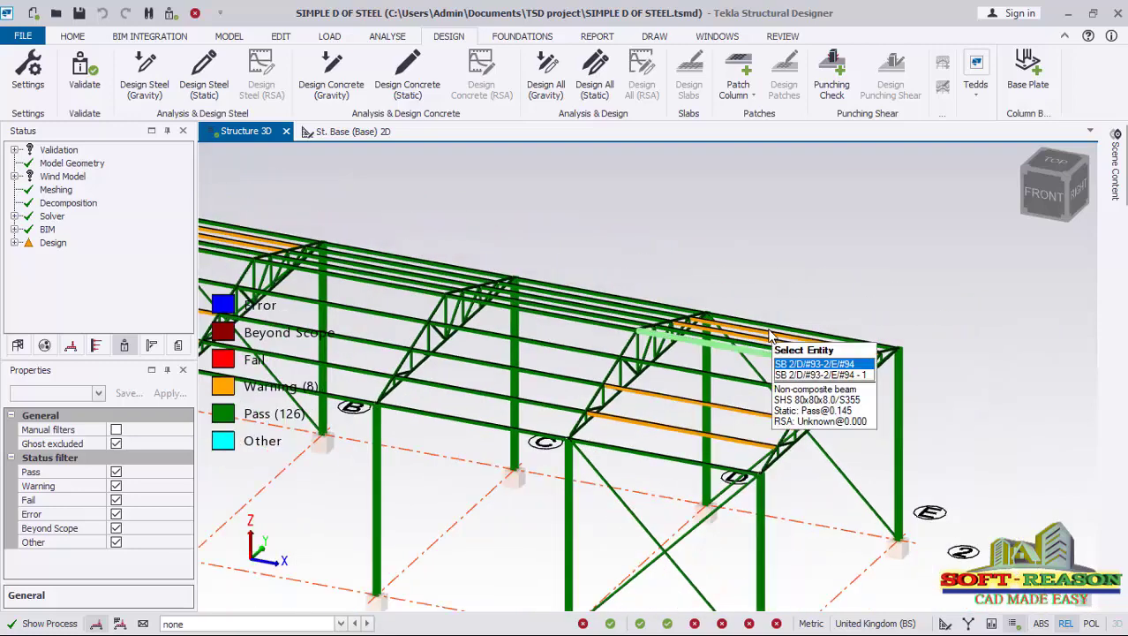
scroll(770, 331, down, 1)
scroll(252, 323, up, 1)
right_drag(861, 446, 628, 420)
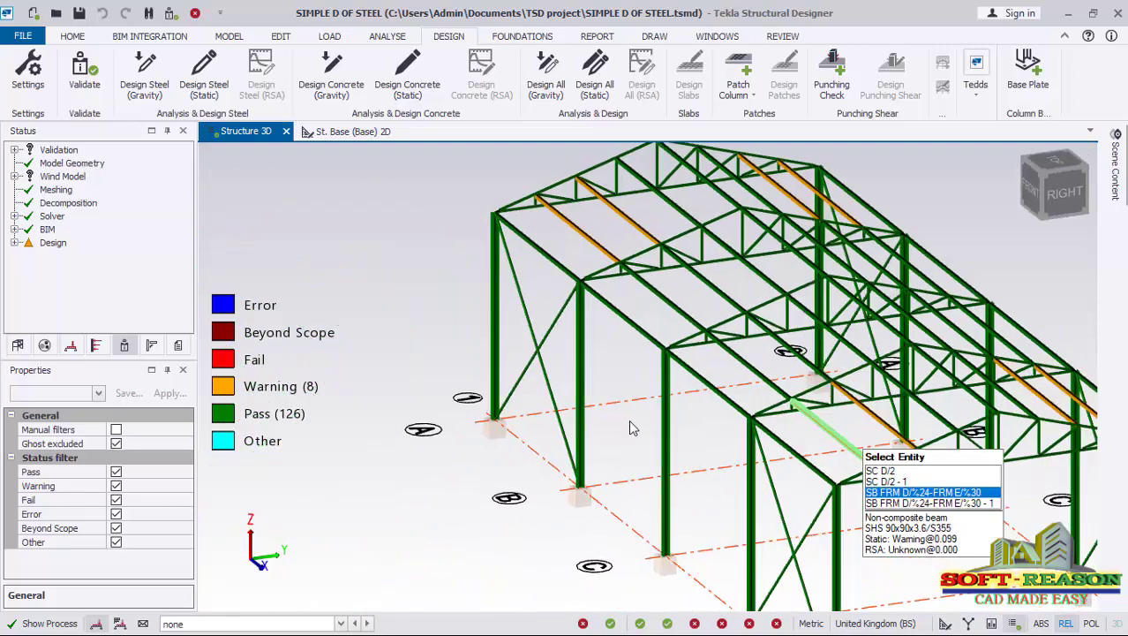
scroll(741, 269, up, 2)
scroll(621, 256, up, 5)
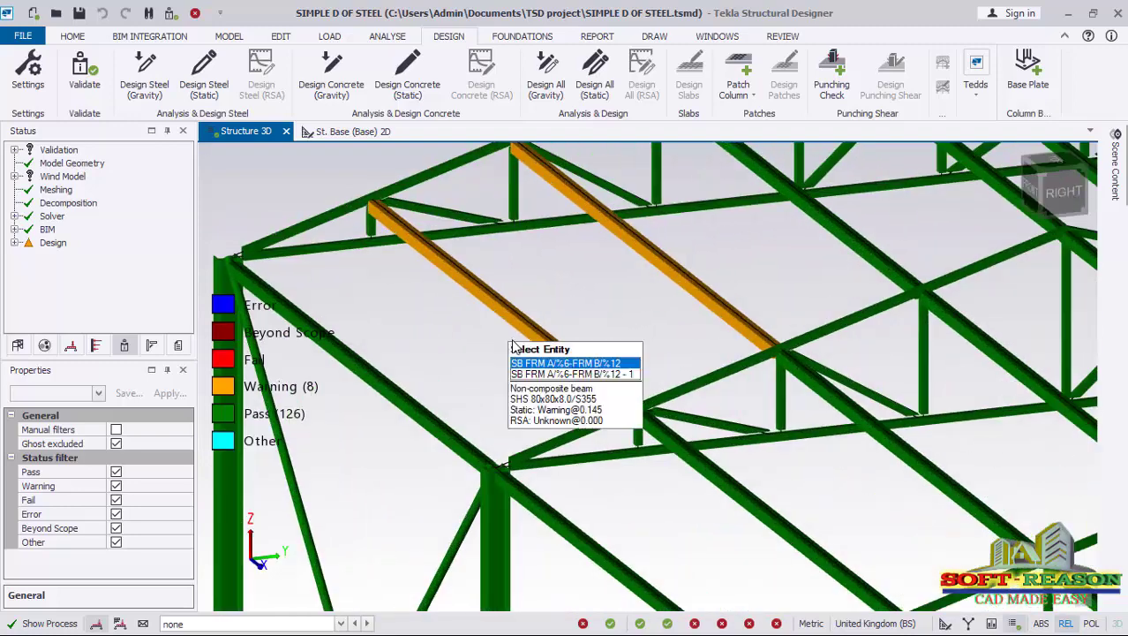
scroll(447, 382, down, 3)
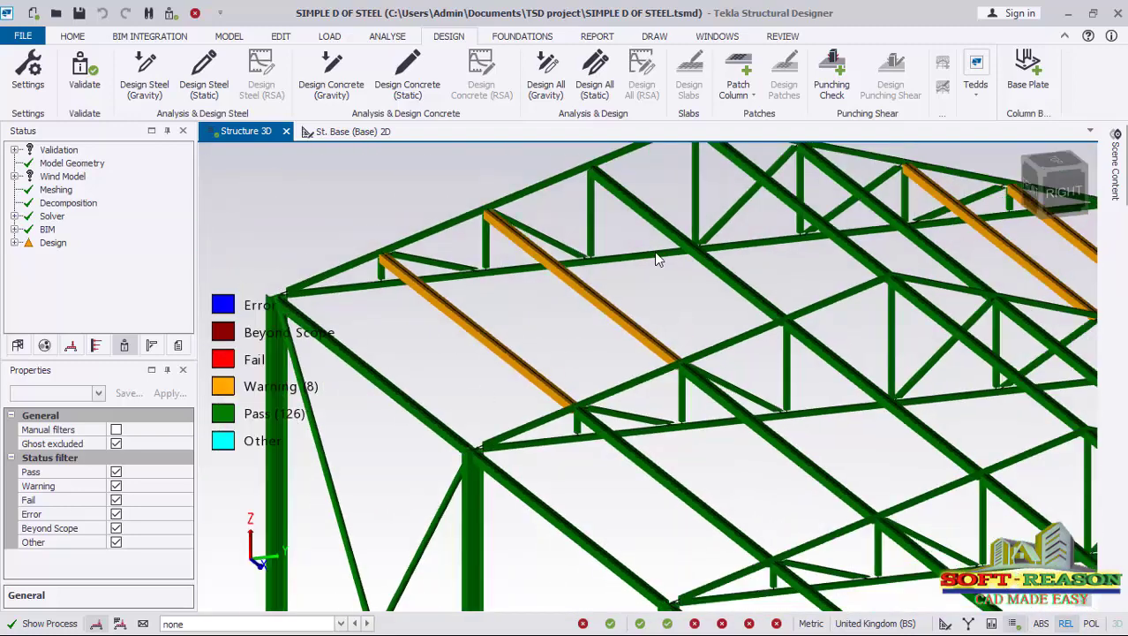
click(734, 283)
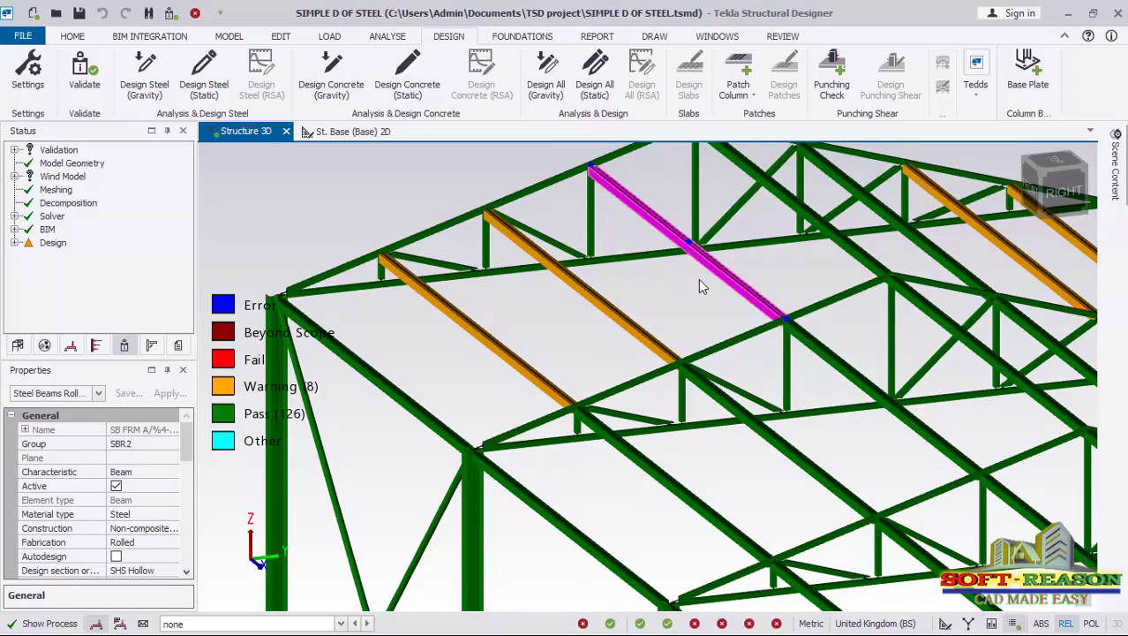
drag(189, 451, 186, 516)
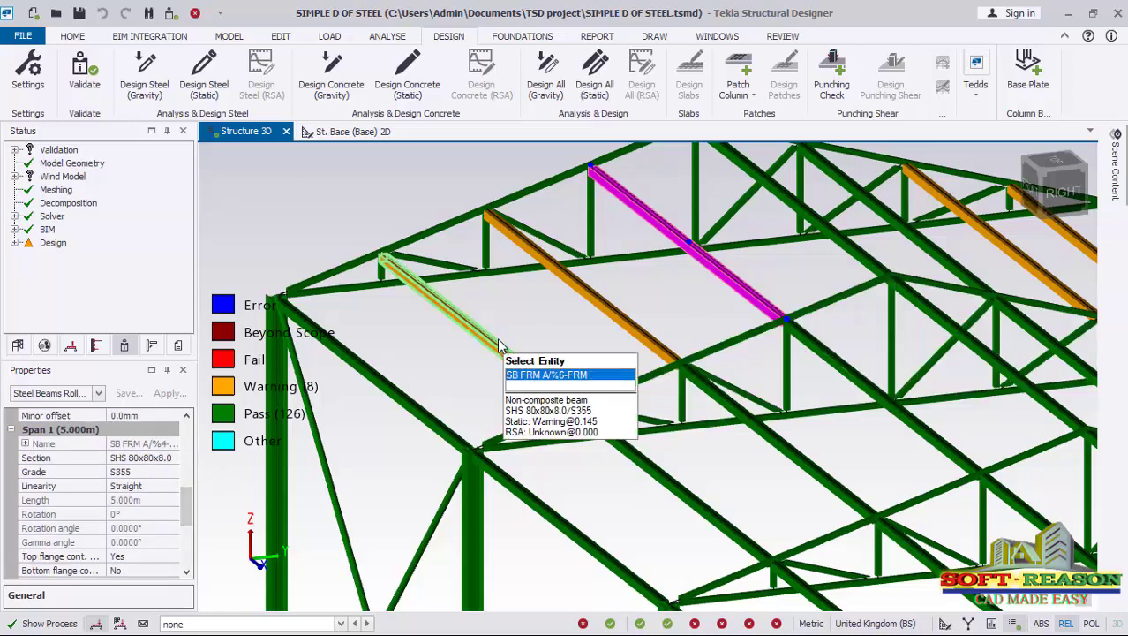
- Change the section of the eaves-side warning purlin between frames A and B to SHS 90x90x3.6
click(459, 369)
click(469, 340)
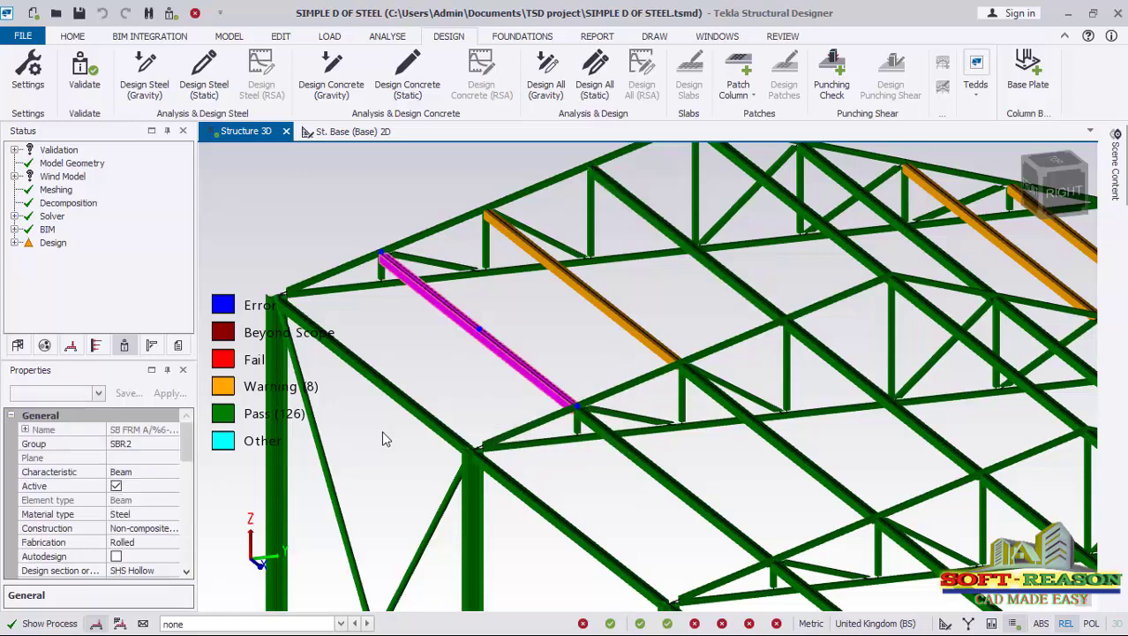
drag(188, 451, 191, 503)
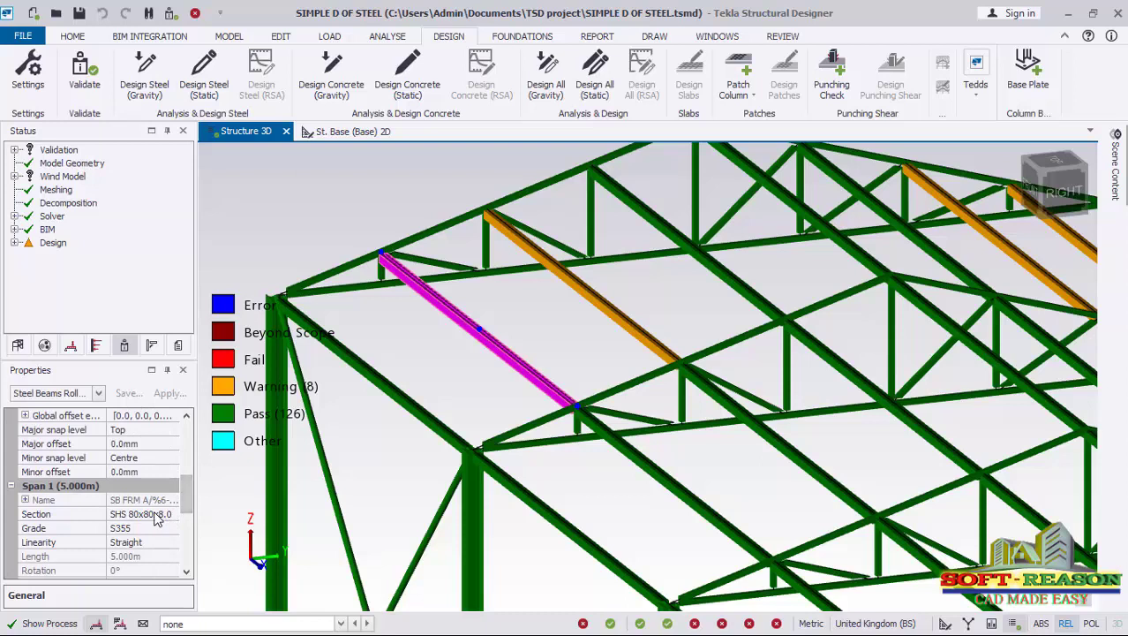
click(161, 521)
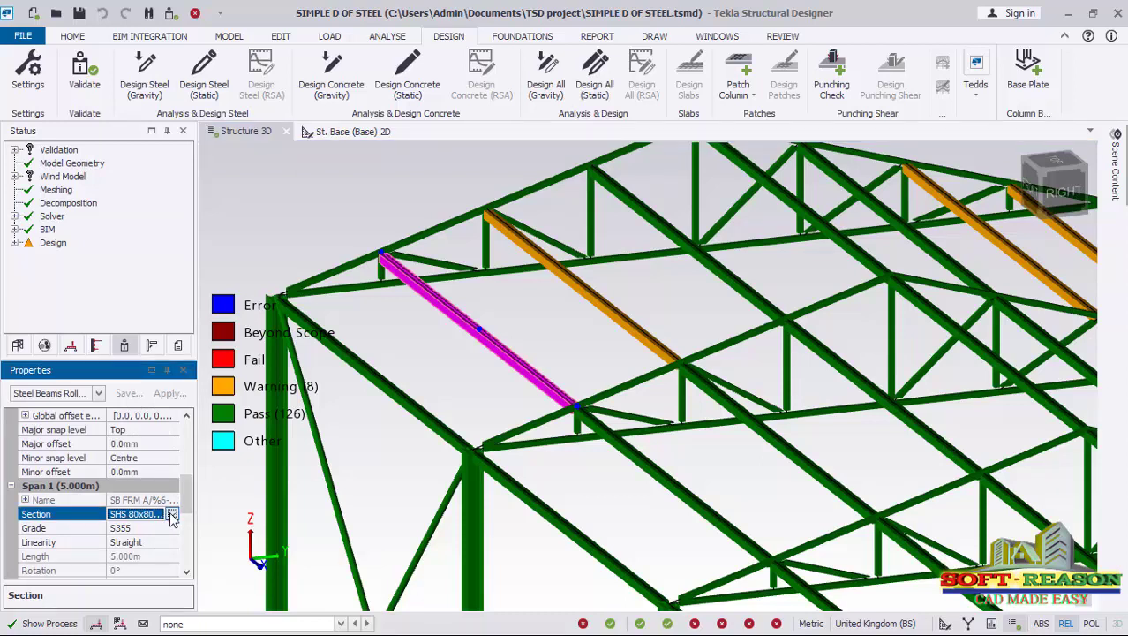
click(172, 514)
click(143, 543)
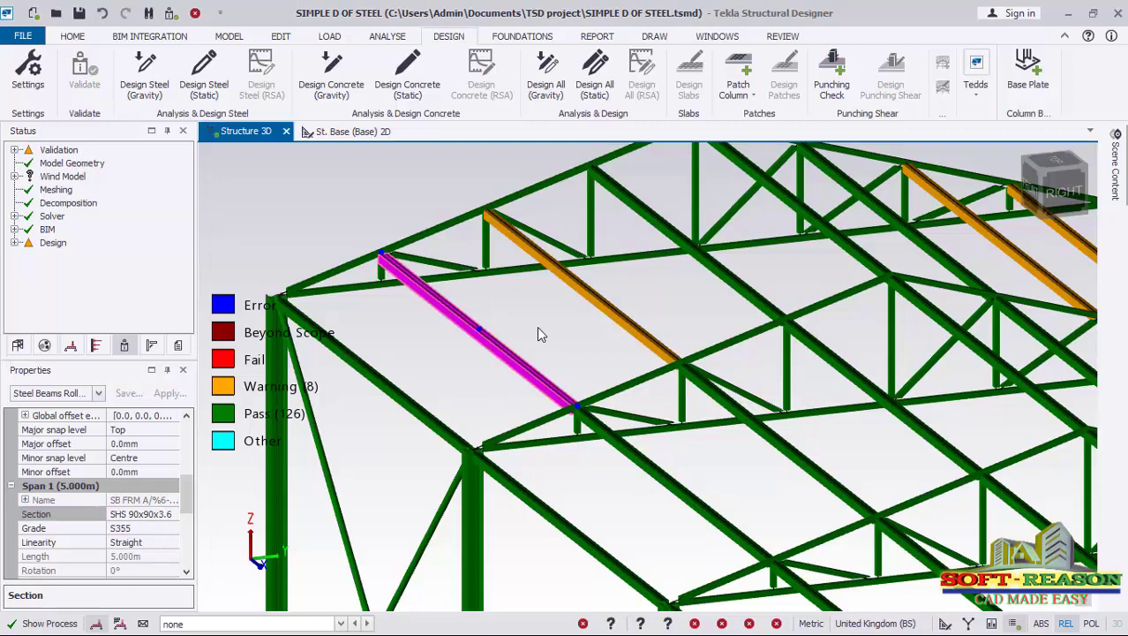
- Assign section SHS 90x90x3.6 to the second warning purlin up from the eaves between frames A and B
click(593, 300)
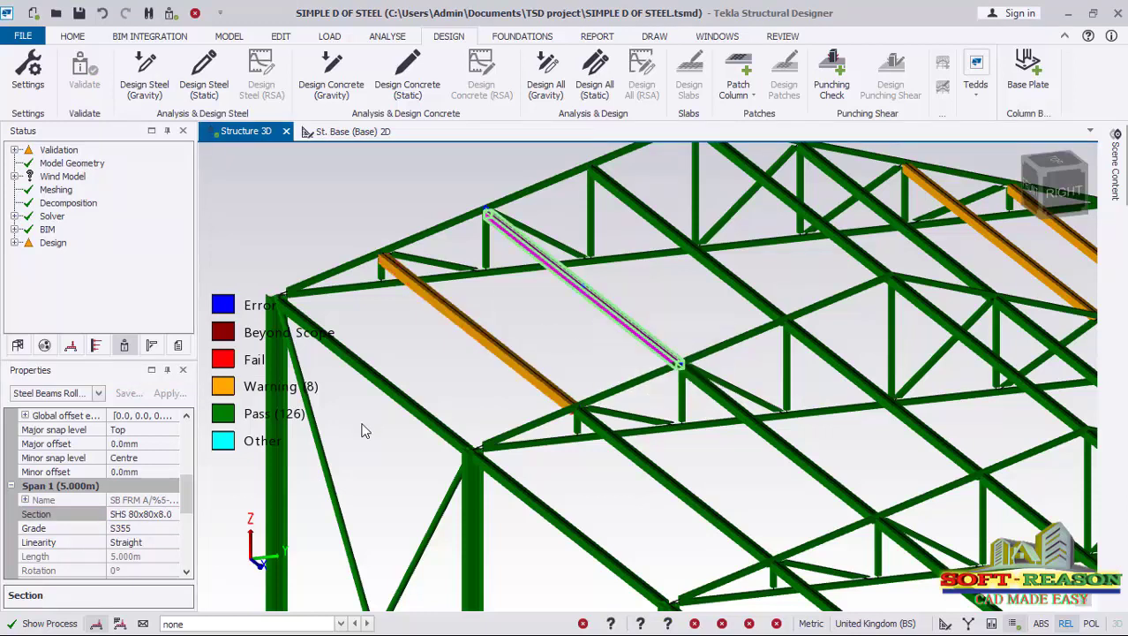
click(142, 514)
click(172, 514)
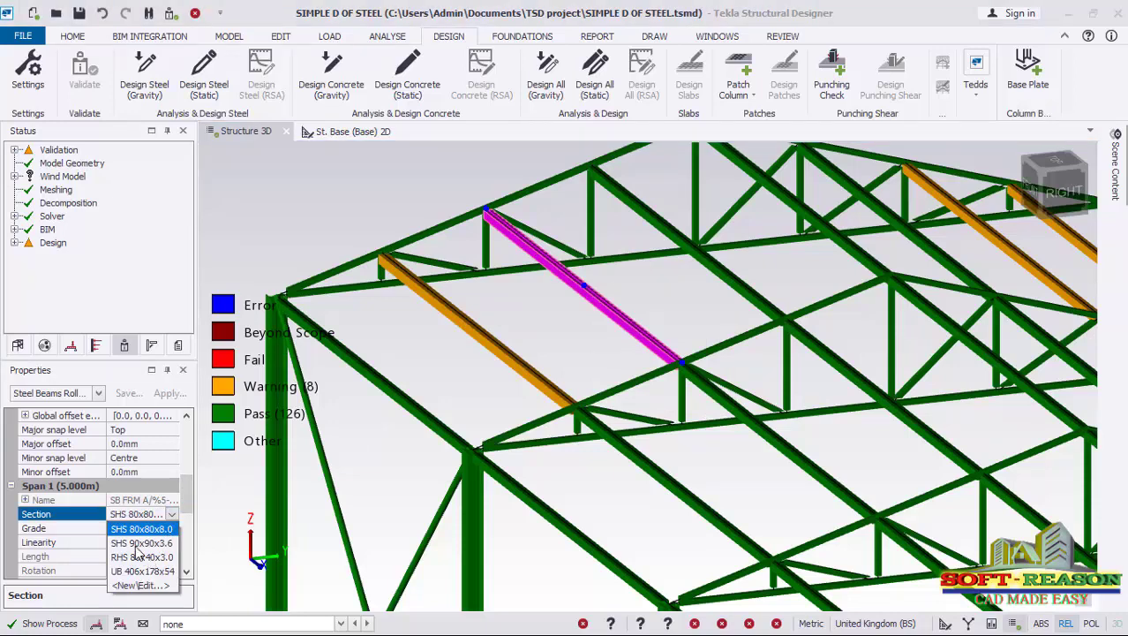
click(157, 540)
- Rerun Design Steel (Static) on the whole structure with the two resized purlins between frames A and B
scroll(490, 284, down, 3)
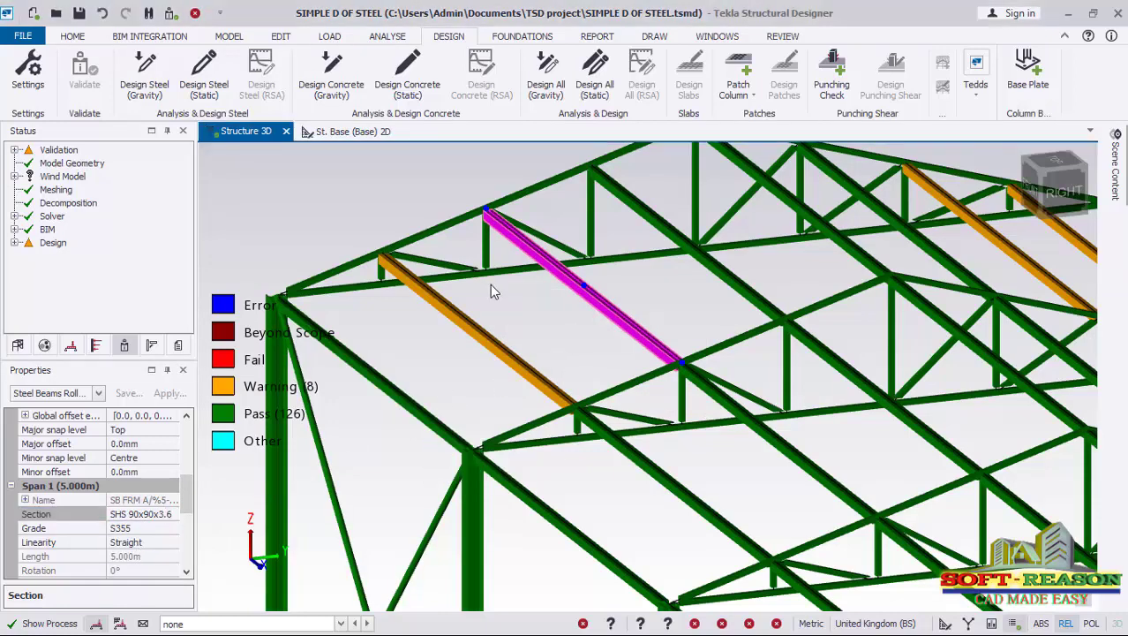
scroll(508, 325, down, 4)
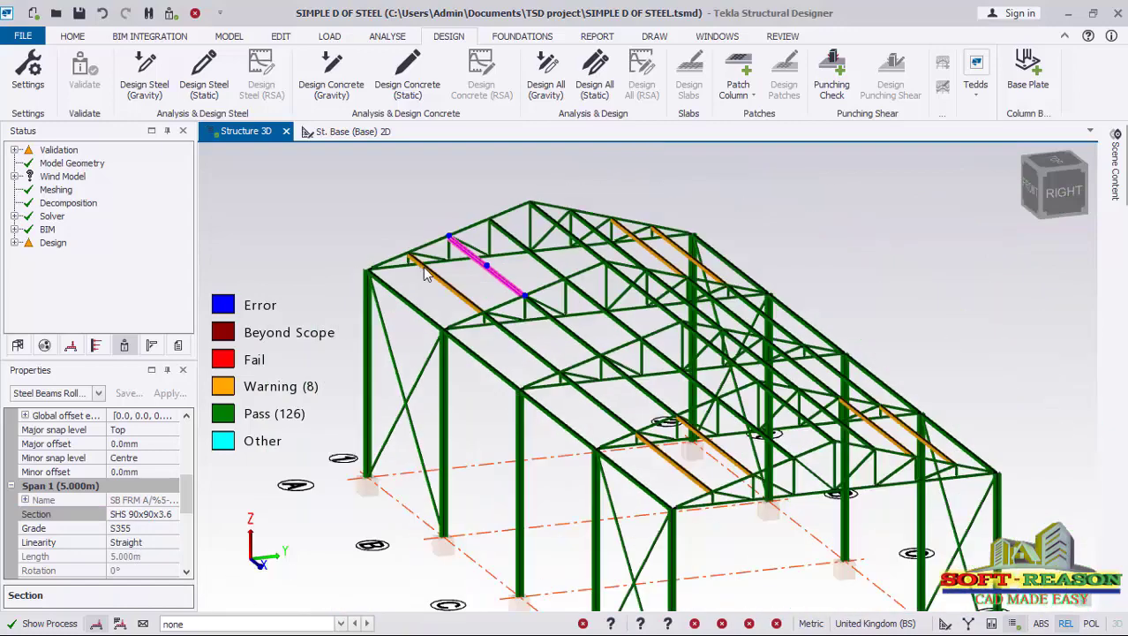
click(204, 85)
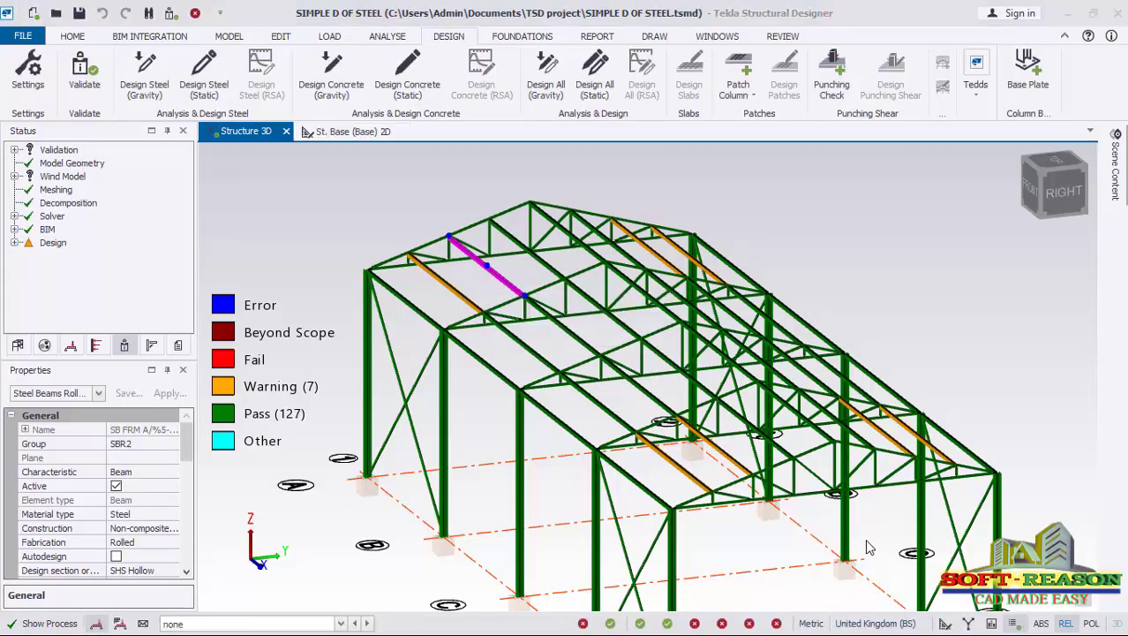
- Examine the warning-coloured purlins across the roof and check the section of the eaves-side one between frames A and B
scroll(490, 256, up, 3)
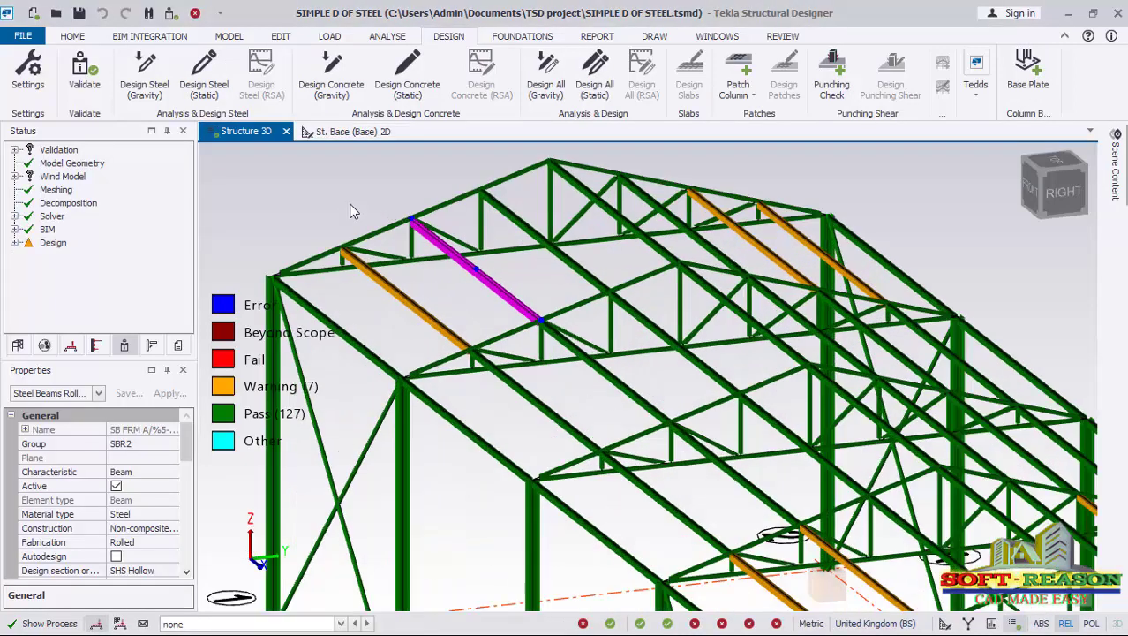
scroll(521, 267, up, 2)
mouse_move(525, 347)
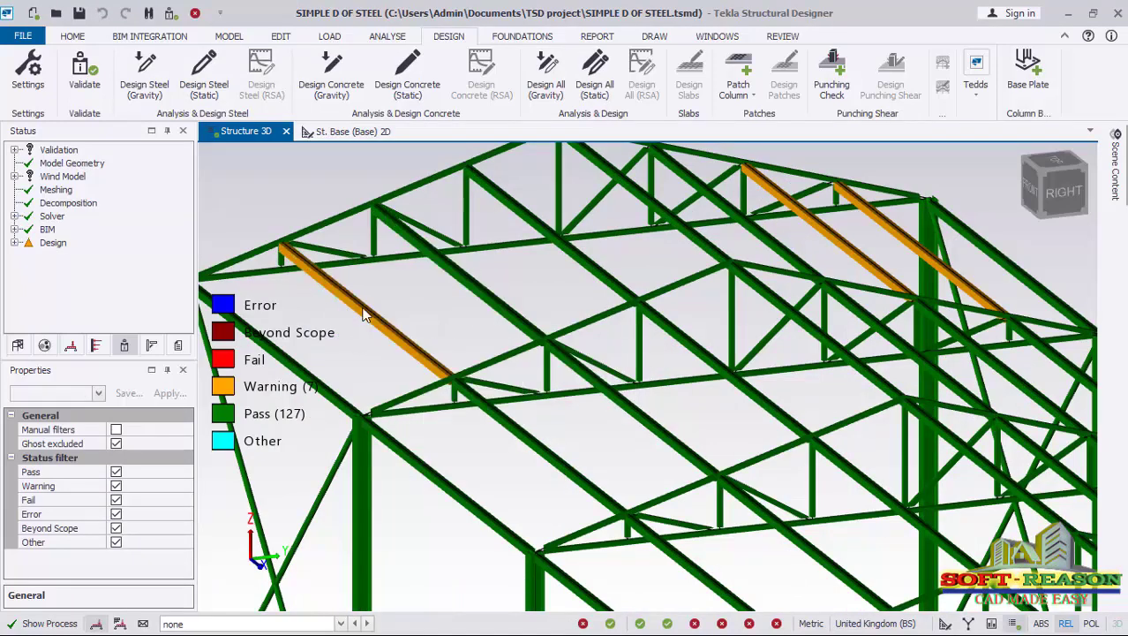
scroll(396, 351, down, 3)
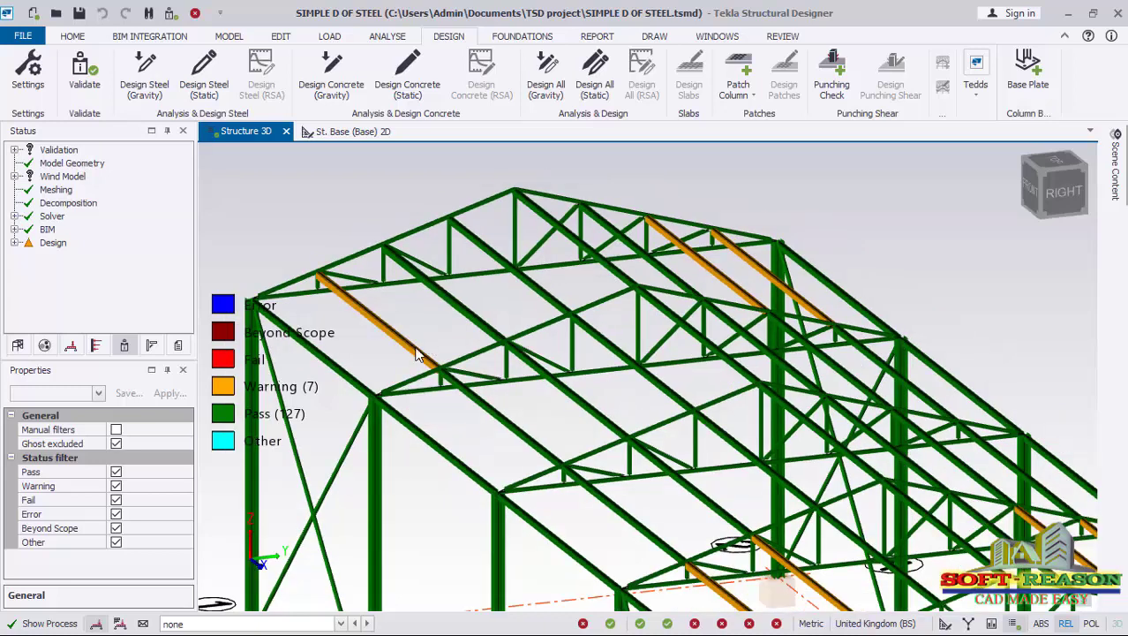
click(402, 346)
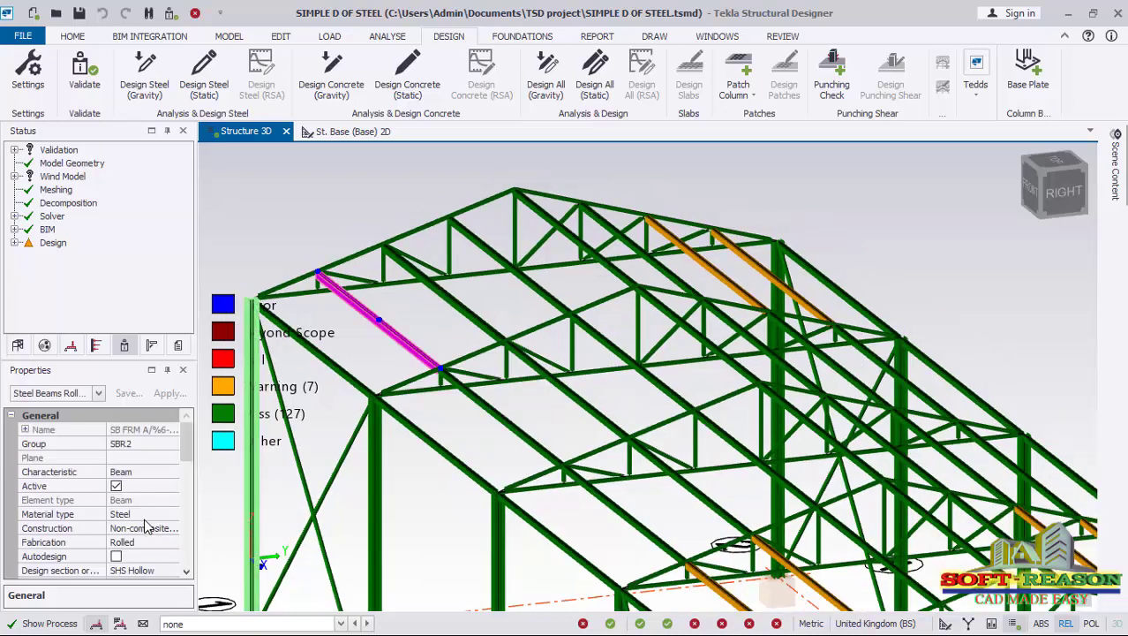
drag(188, 450, 188, 504)
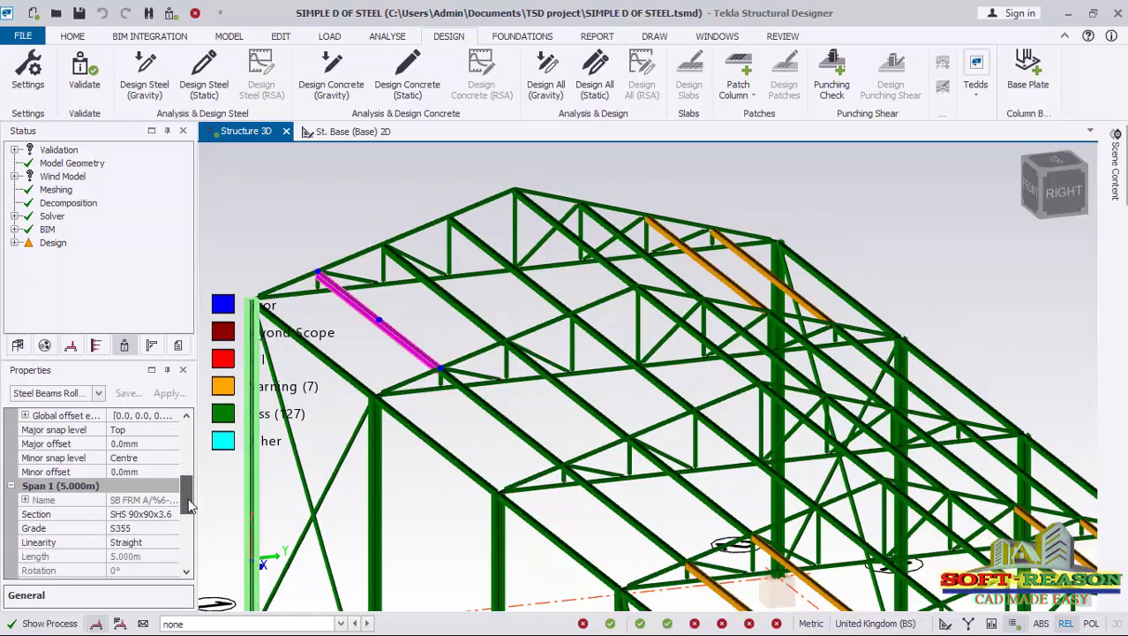
scroll(691, 269, down, 3)
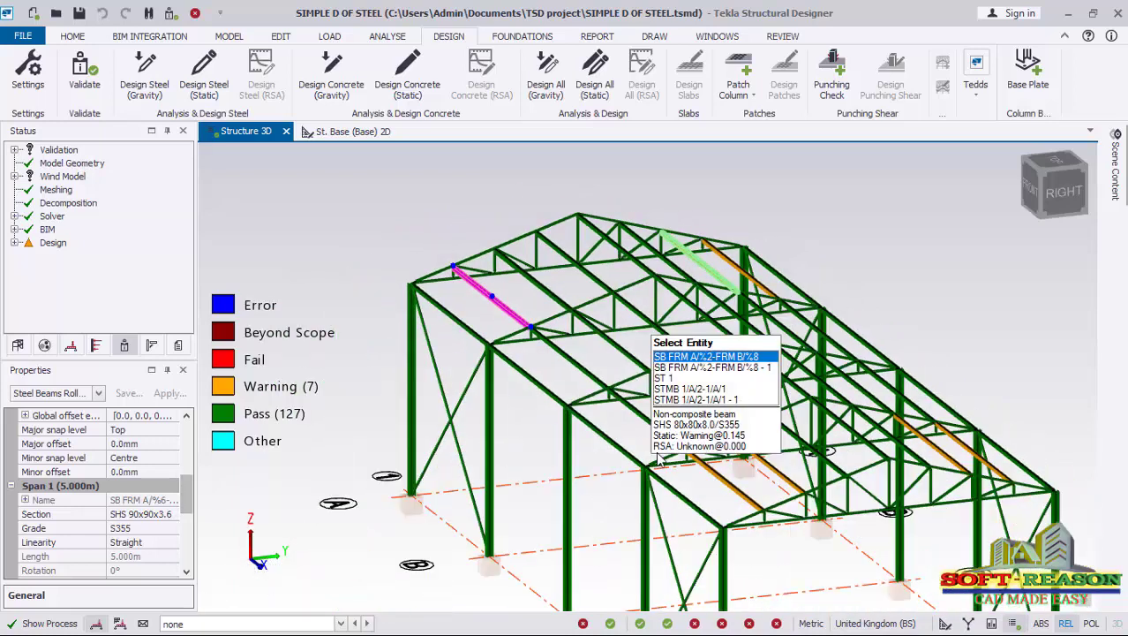
scroll(797, 519, up, 3)
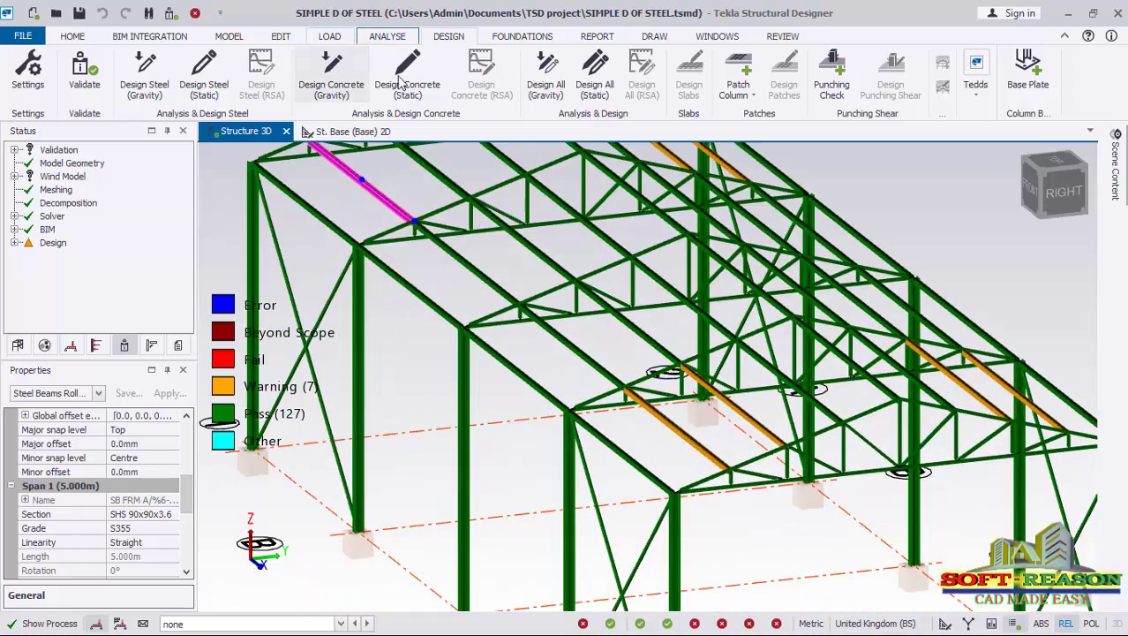
scroll(402, 374, down, 2)
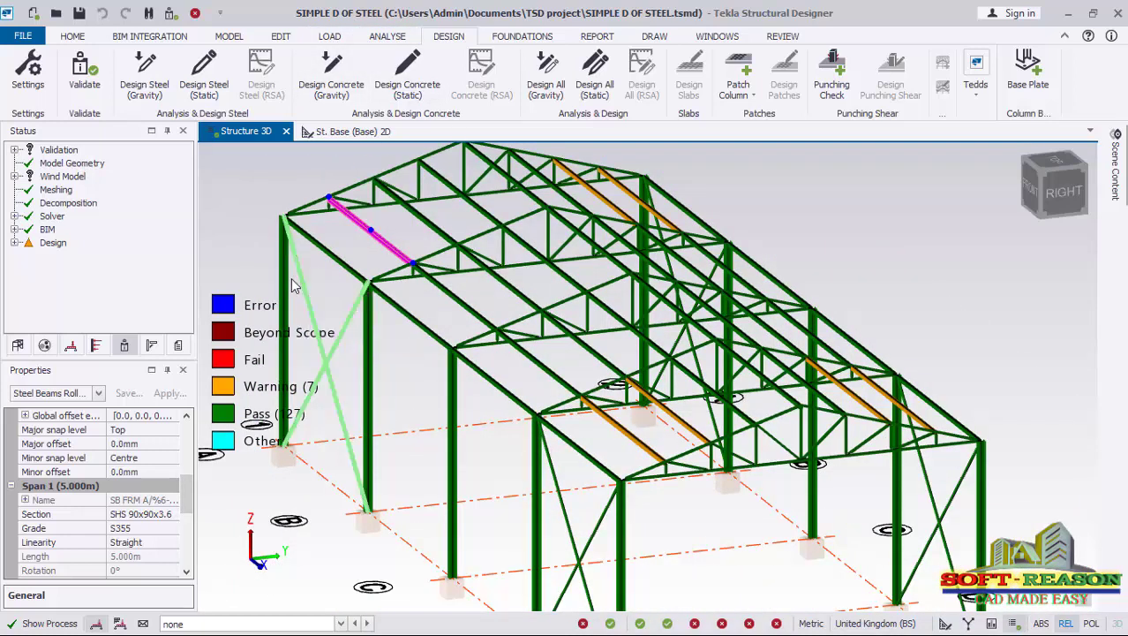
scroll(421, 414, down, 1)
right_drag(467, 447, 523, 453)
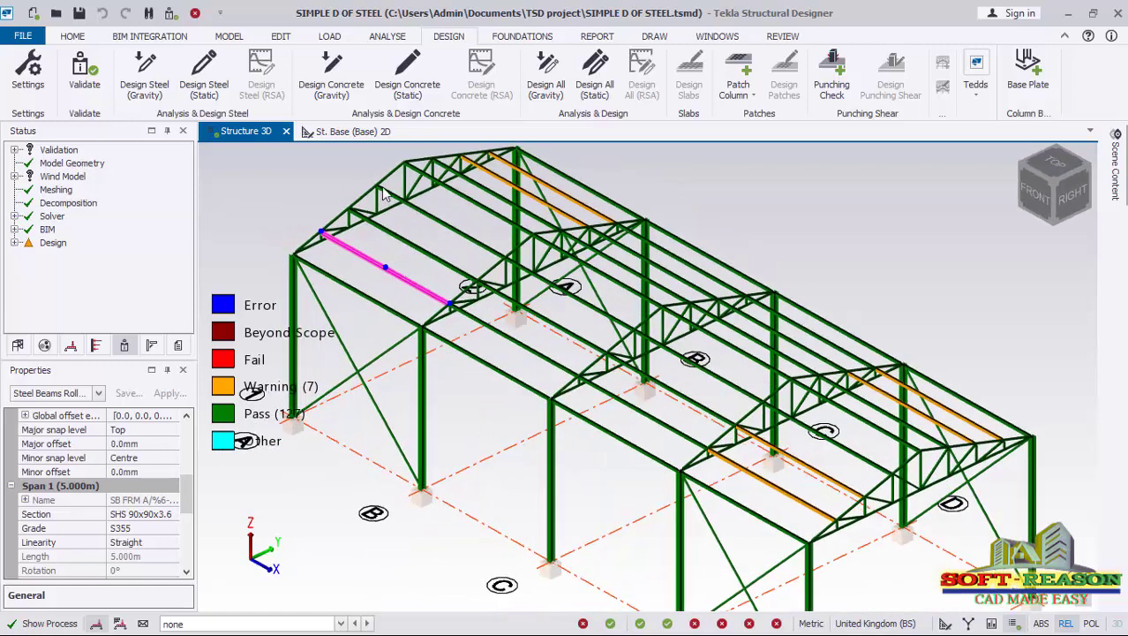
scroll(382, 187, up, 1)
scroll(454, 205, up, 1)
scroll(516, 406, down, 1)
right_drag(451, 449, 488, 433)
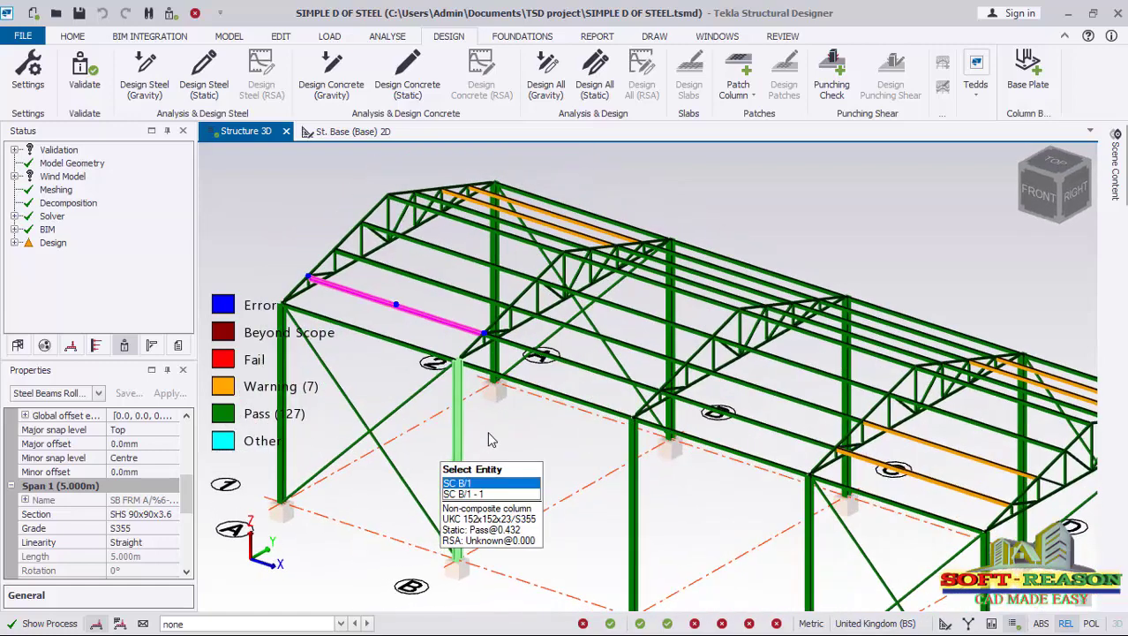
- Add a rolled steel X brace from eaves to ridge between frames A and B on the gridline 1 roof slope
click(229, 36)
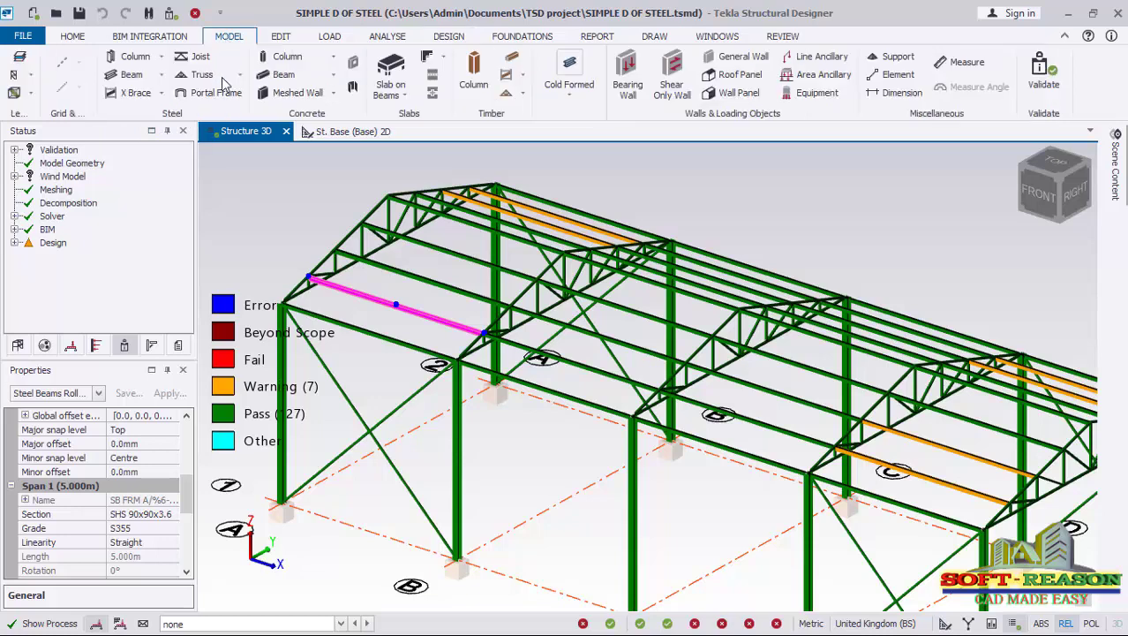
click(134, 94)
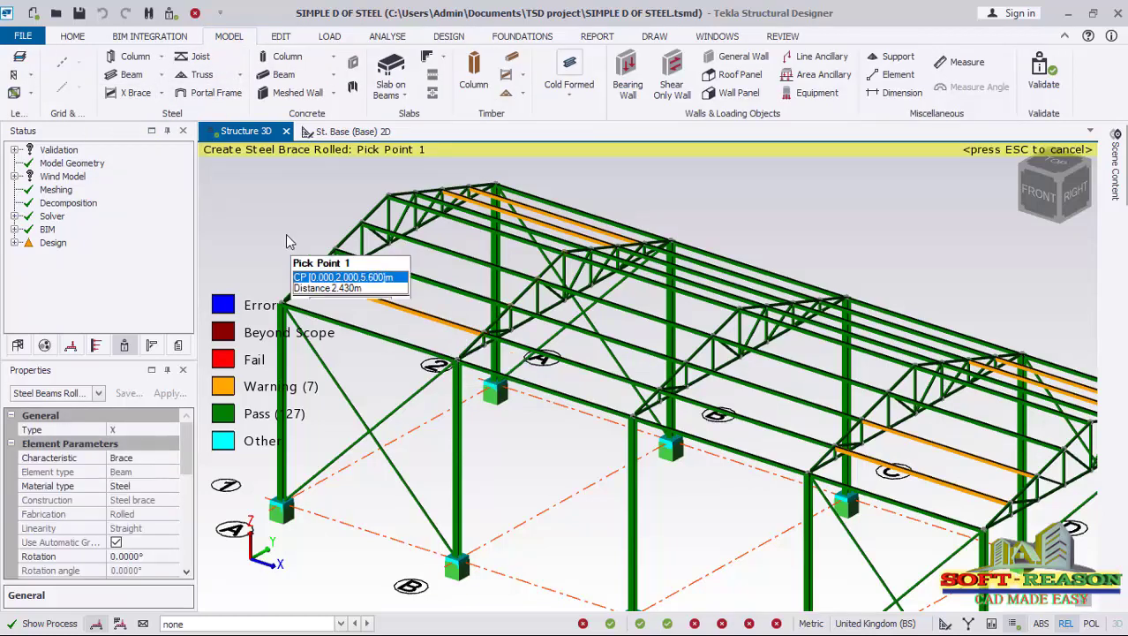
scroll(285, 256, up, 3)
click(281, 349)
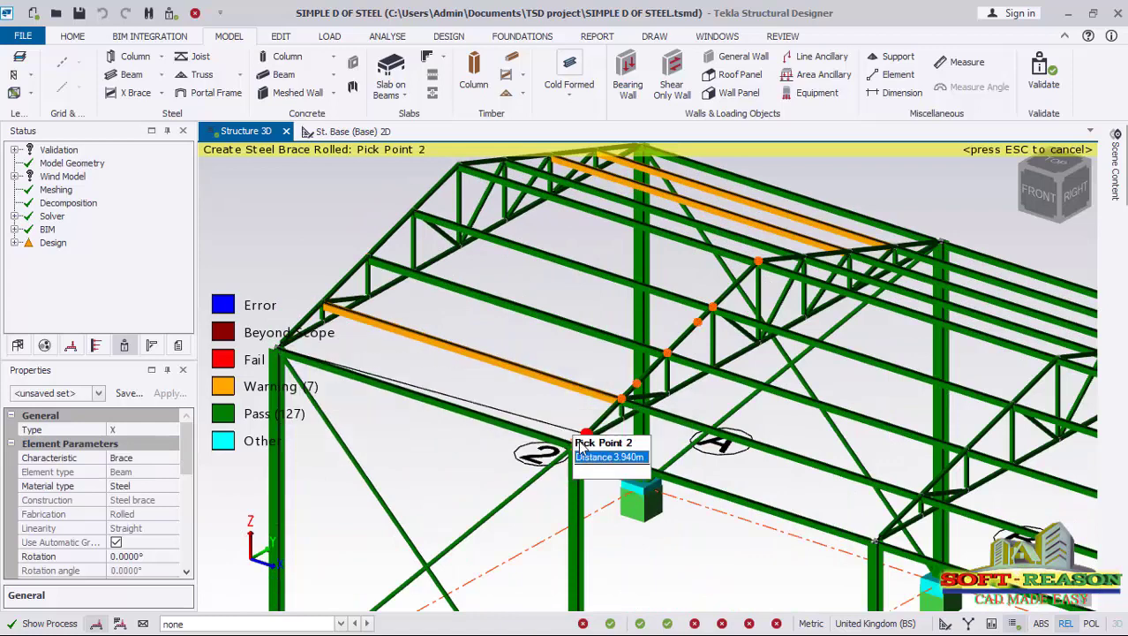
click(576, 443)
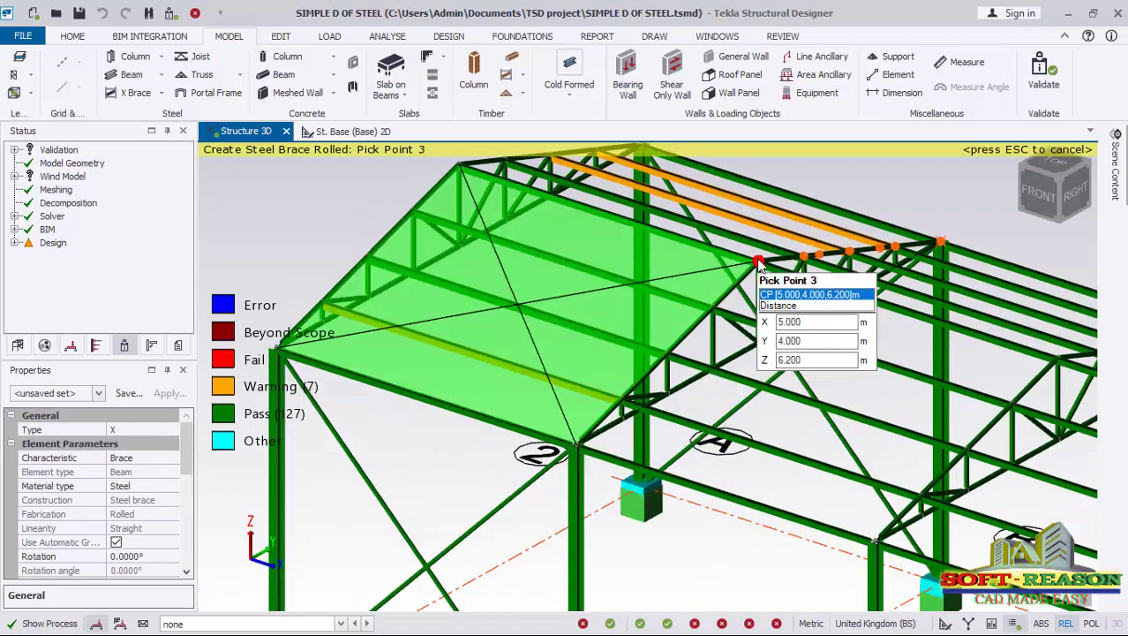
click(749, 263)
click(459, 166)
scroll(302, 315, down, 4)
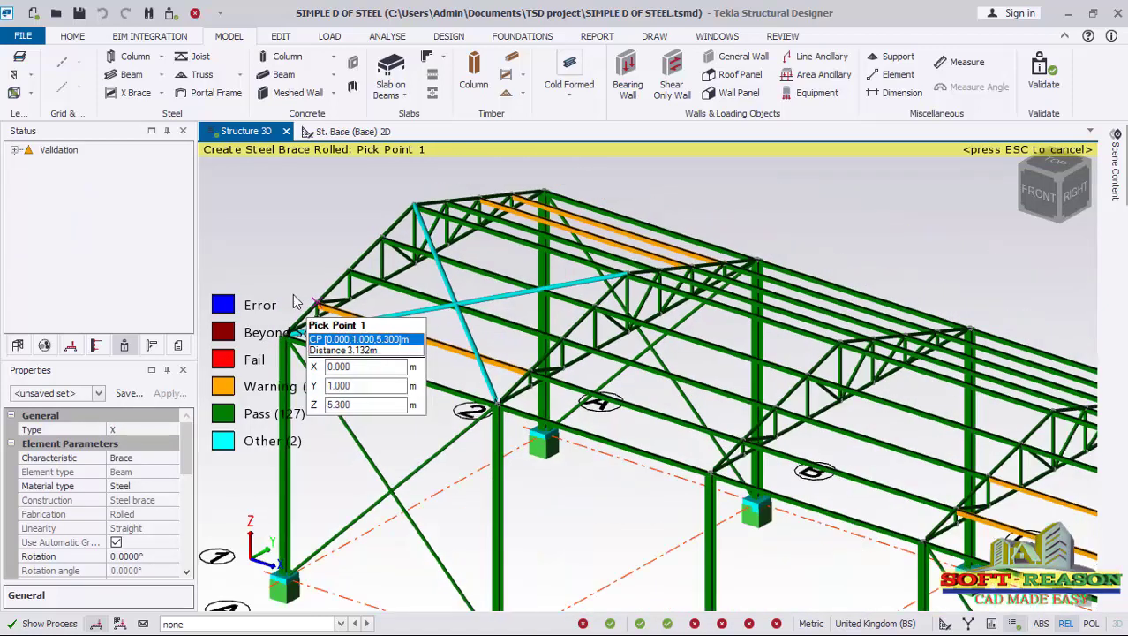
- Add an X brace from eaves to ridge between frames D and E on the gridline 1 roof slope
scroll(919, 571, up, 3)
scroll(1002, 539, up, 2)
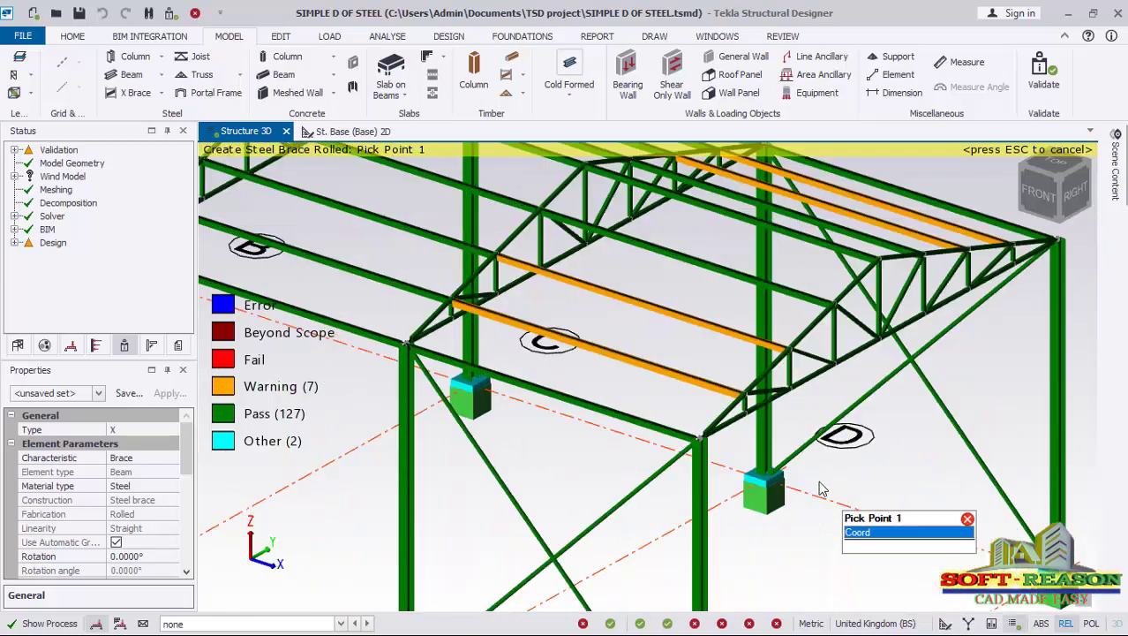
click(699, 440)
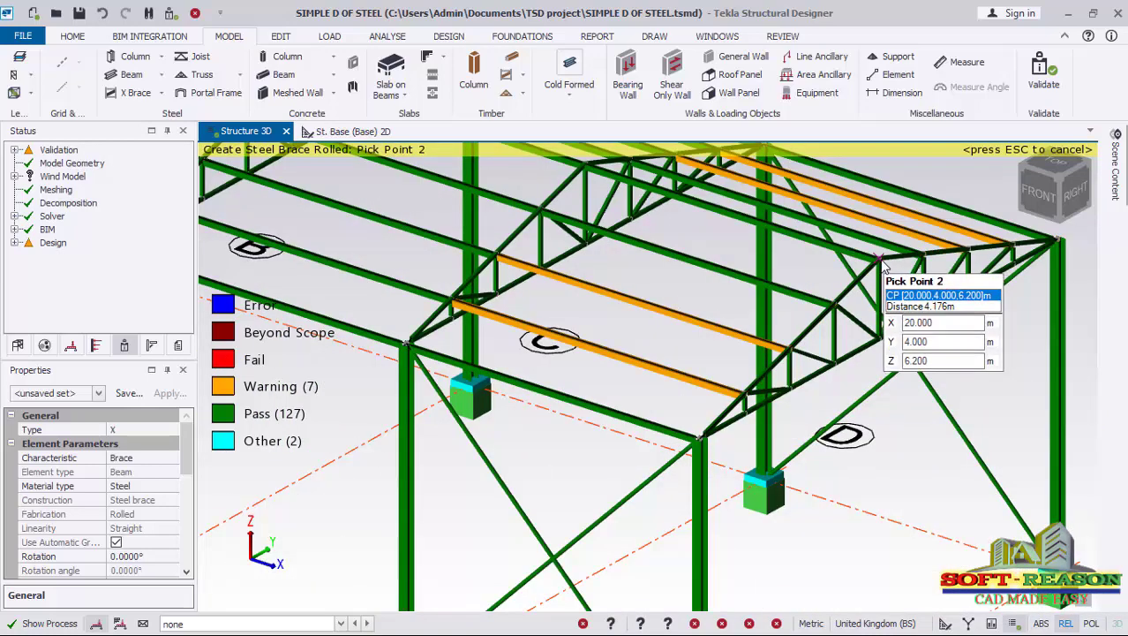
click(879, 264)
click(582, 165)
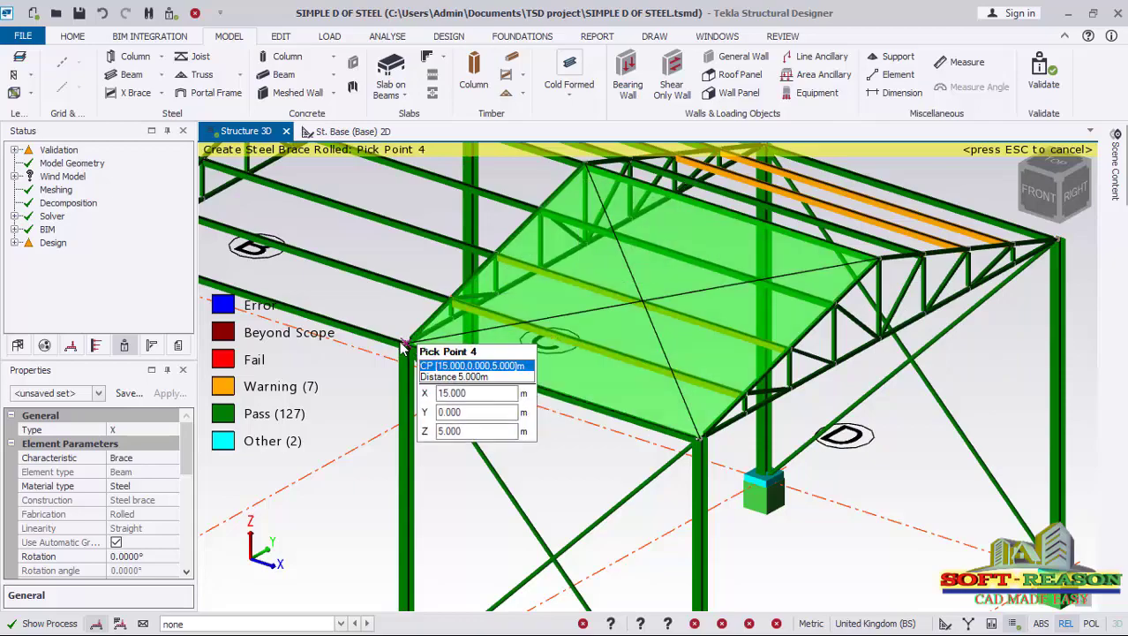
scroll(705, 375, down, 2)
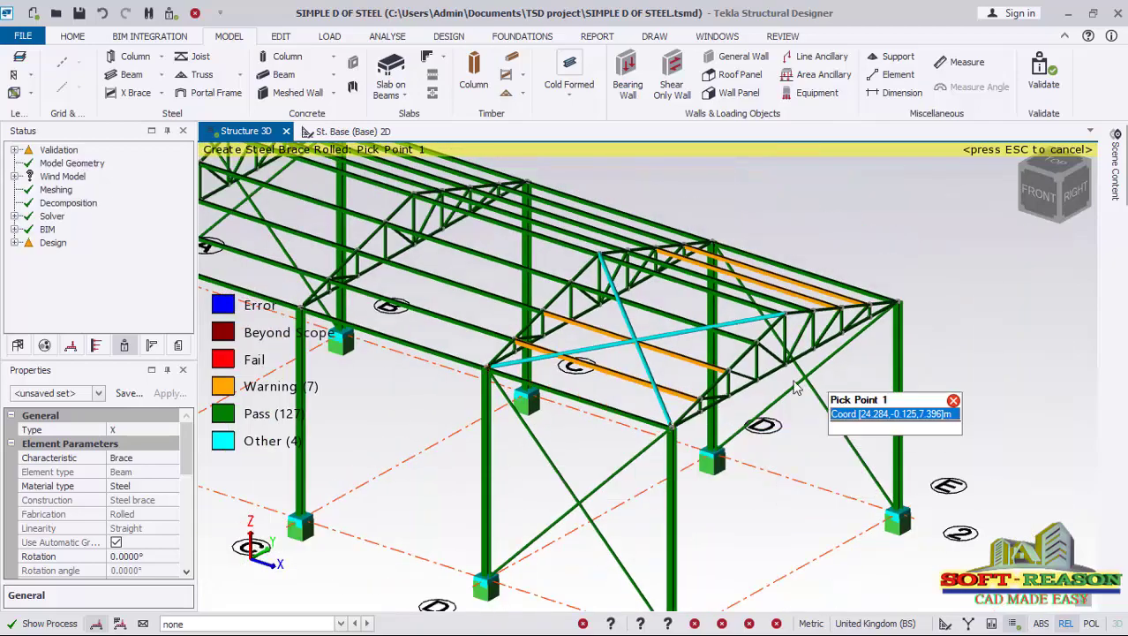
- Add an X brace from eaves to ridge between frames D and E on the gridline 2 roof slope
mouse_move(796, 378)
right_down()
mouse_move(506, 401)
mouse_move(593, 339)
right_up()
scroll(855, 332, down, 2)
scroll(524, 351, up, 4)
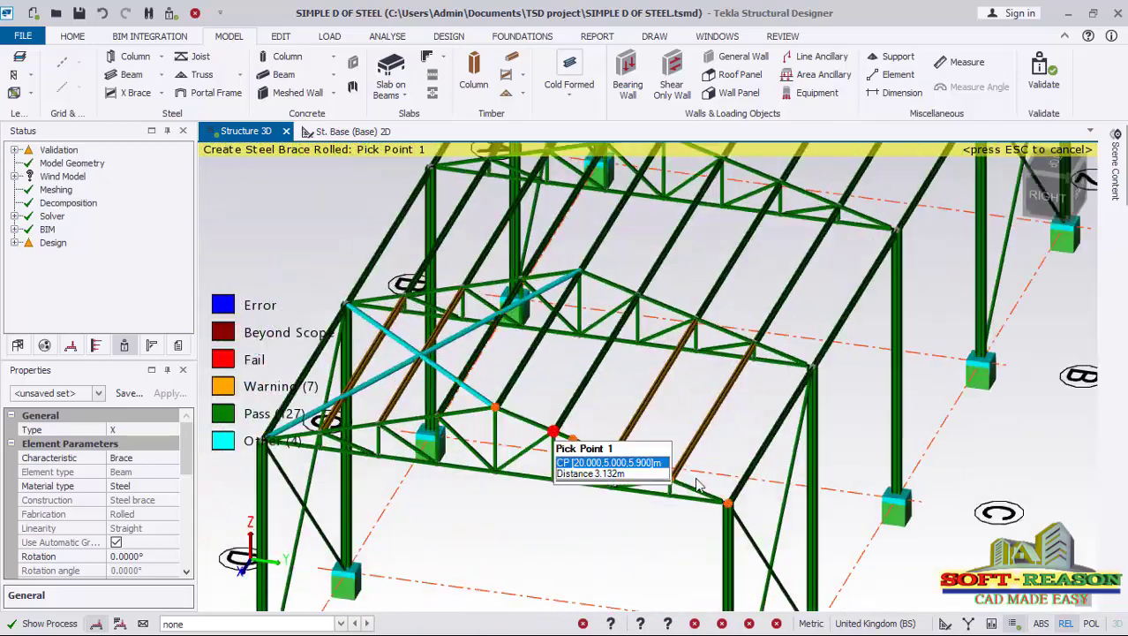
click(886, 346)
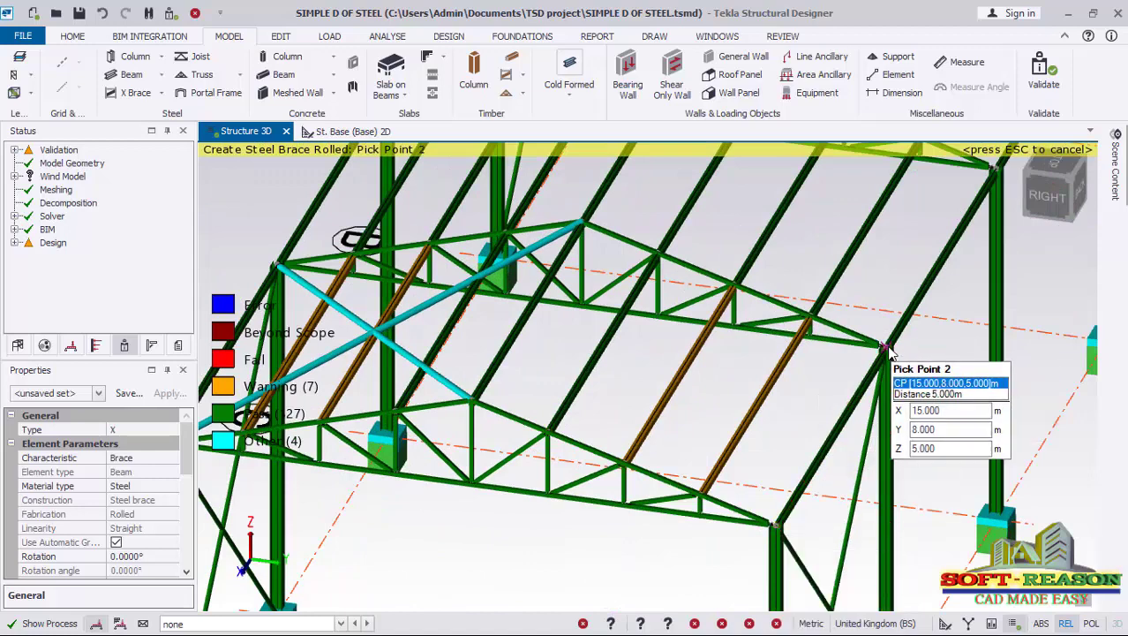
click(784, 307)
click(581, 222)
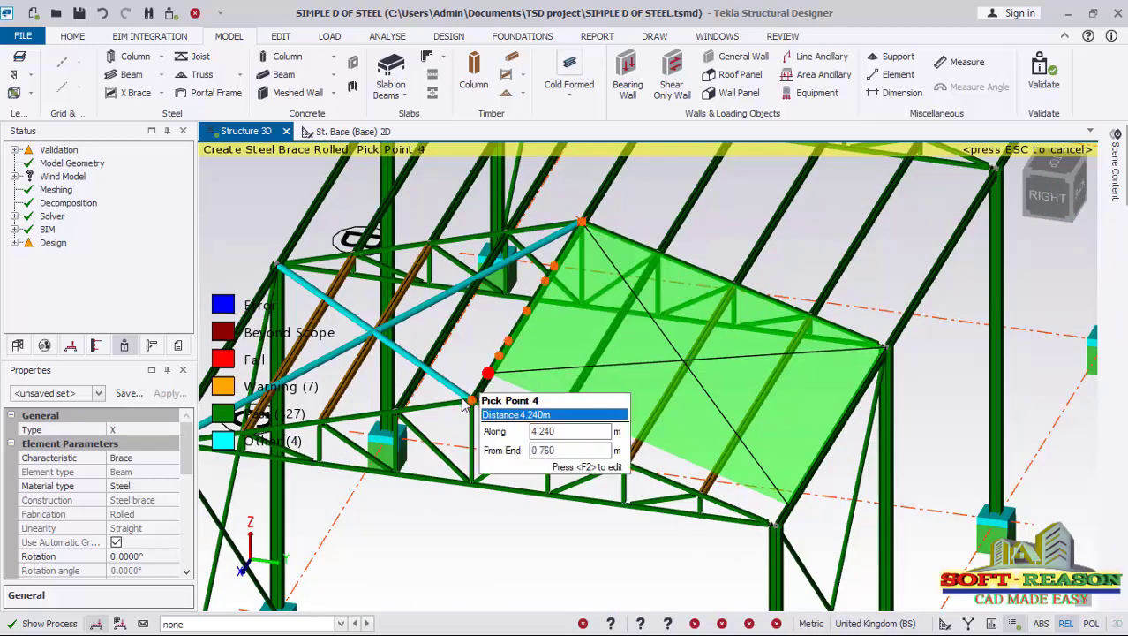
scroll(654, 441, down, 3)
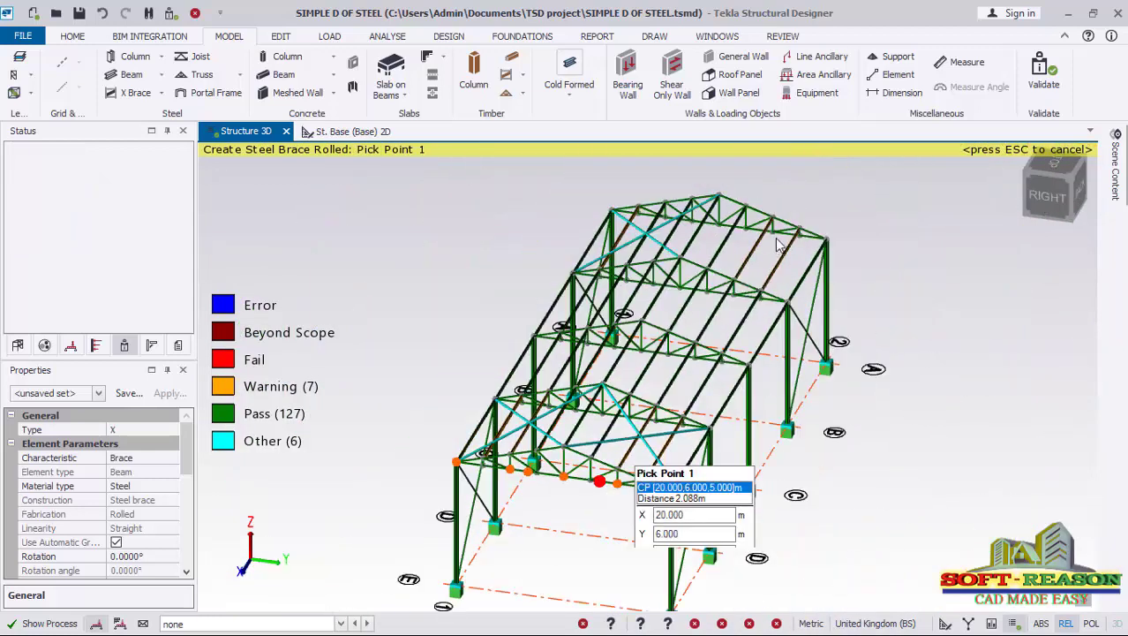
- Add an X brace from eaves to ridge between frames A and B on the gridline 2 roof slope and end the brace command
scroll(706, 190, up, 4)
scroll(685, 208, up, 1)
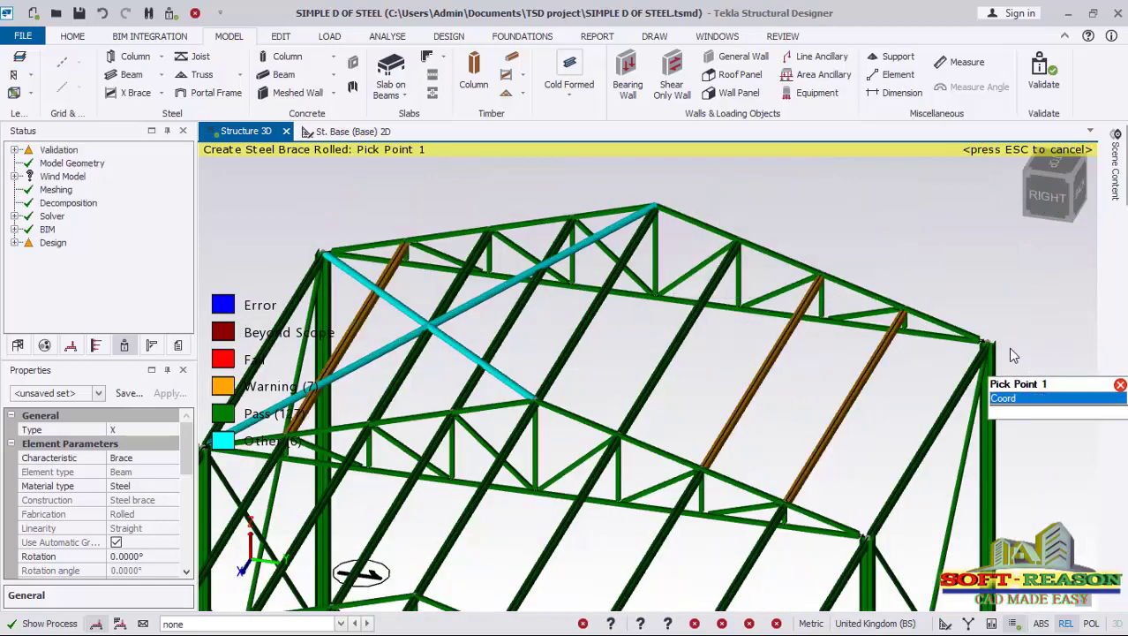
click(988, 341)
click(866, 535)
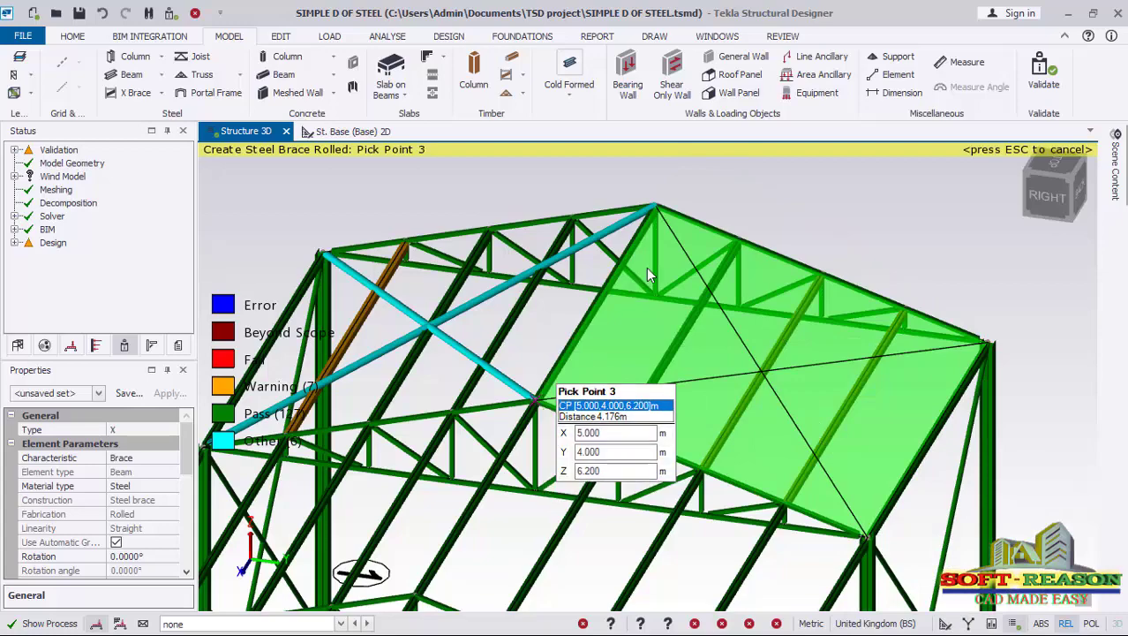
click(535, 400)
click(657, 206)
scroll(657, 211, down, 5)
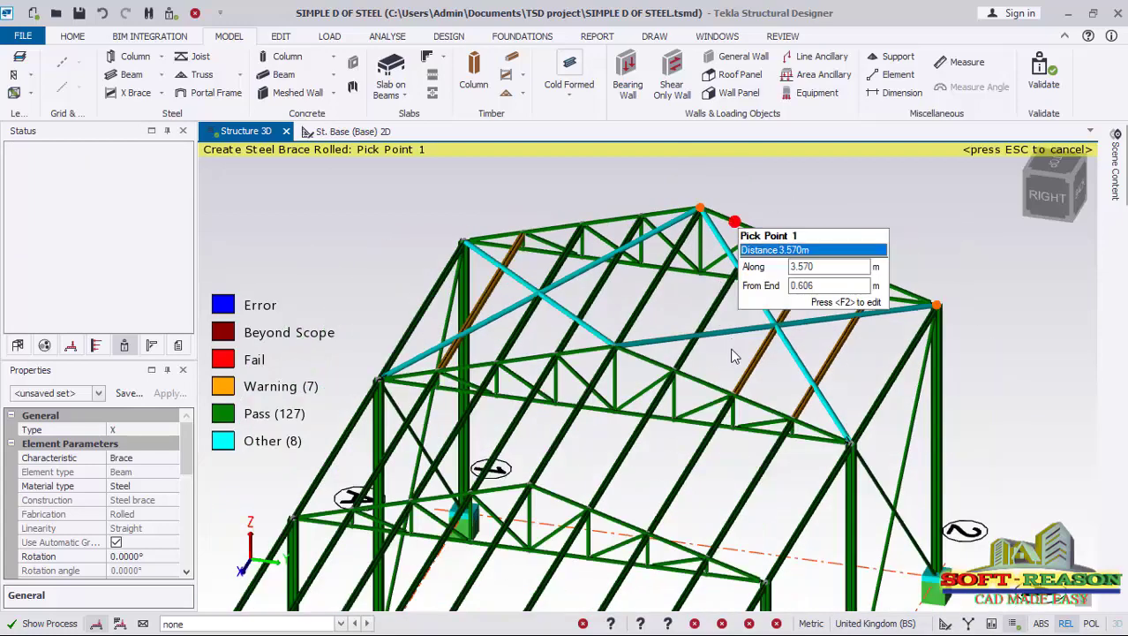
key(Escape)
- Check the four new roof X braces in the whole model and rerun Design Steel (Static)
scroll(486, 299, down, 3)
right_drag(692, 448, 476, 374)
scroll(444, 383, up, 3)
scroll(431, 450, up, 3)
scroll(768, 212, down, 2)
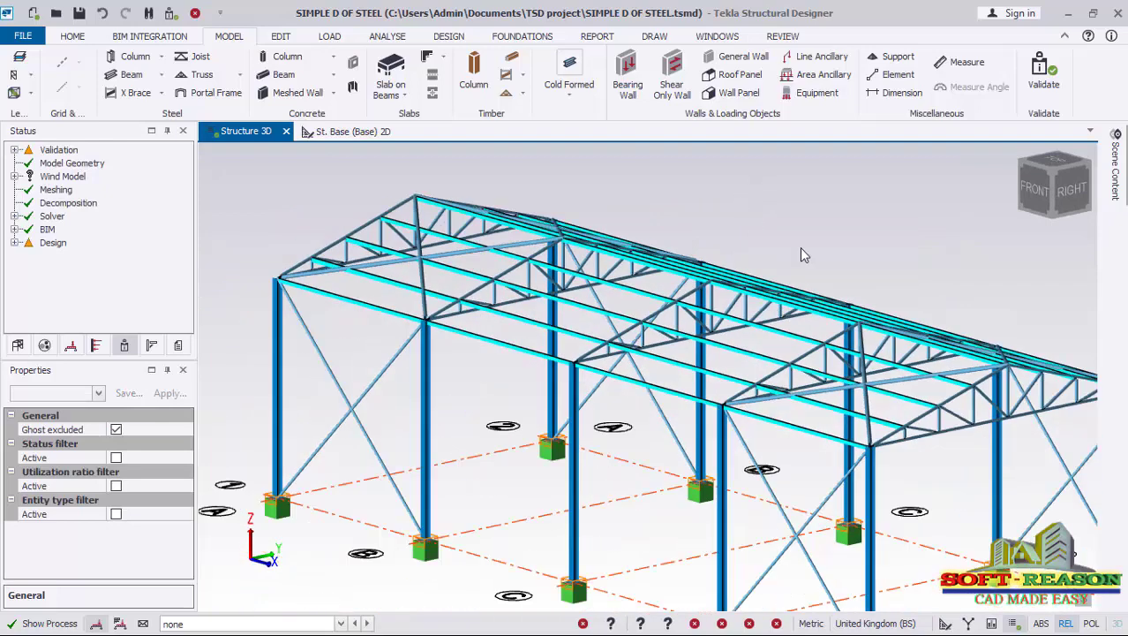
scroll(768, 421, down, 2)
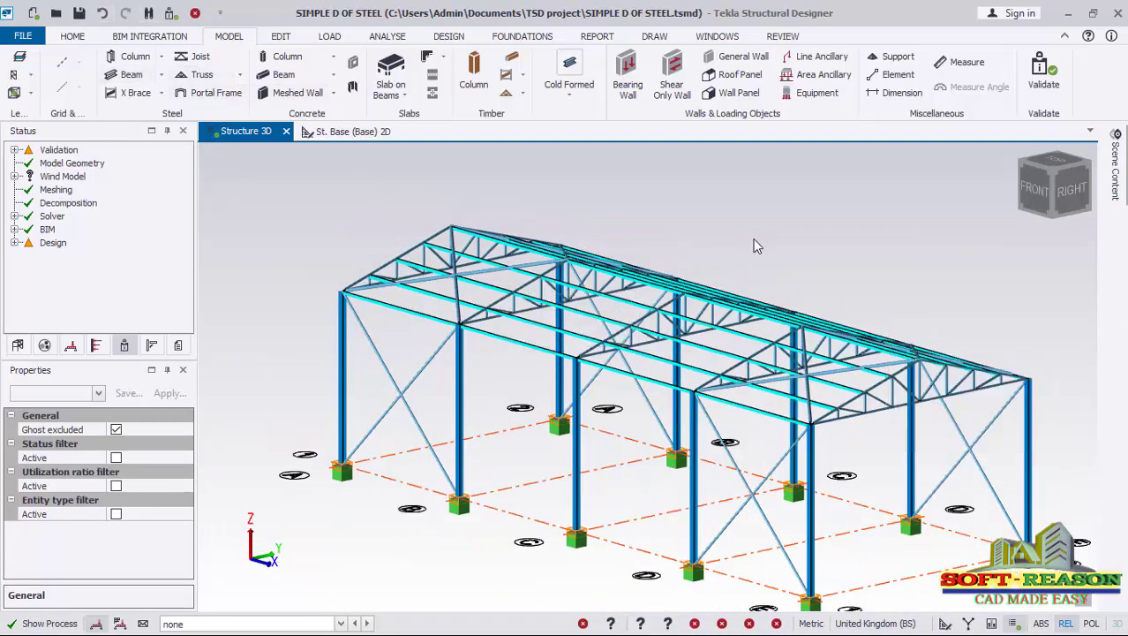
middle_drag(918, 360, 714, 263)
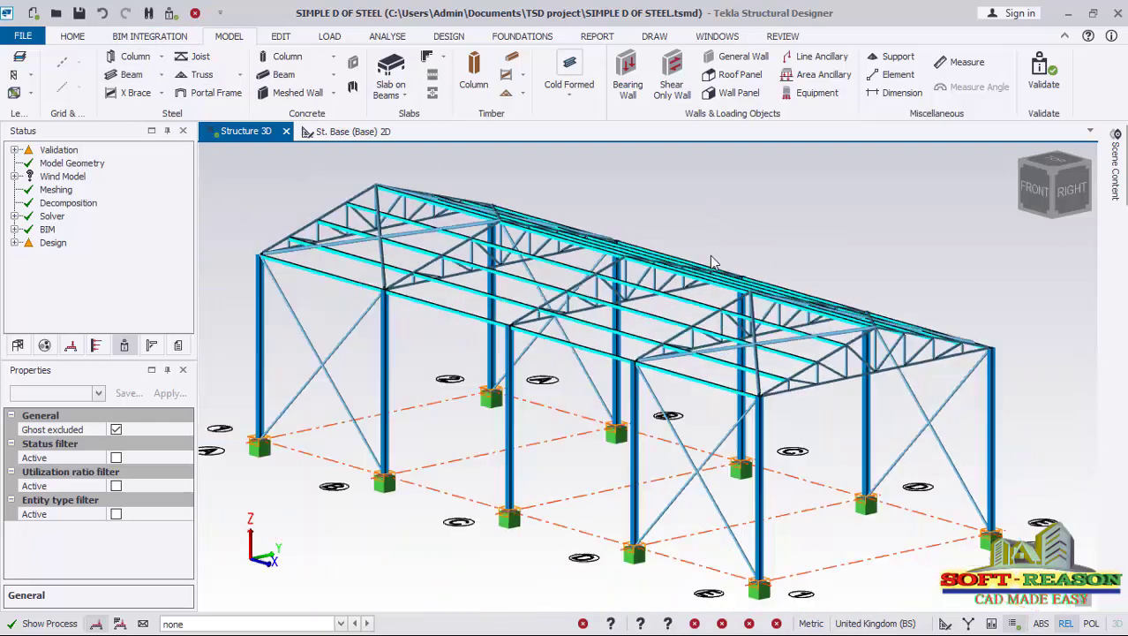
click(448, 36)
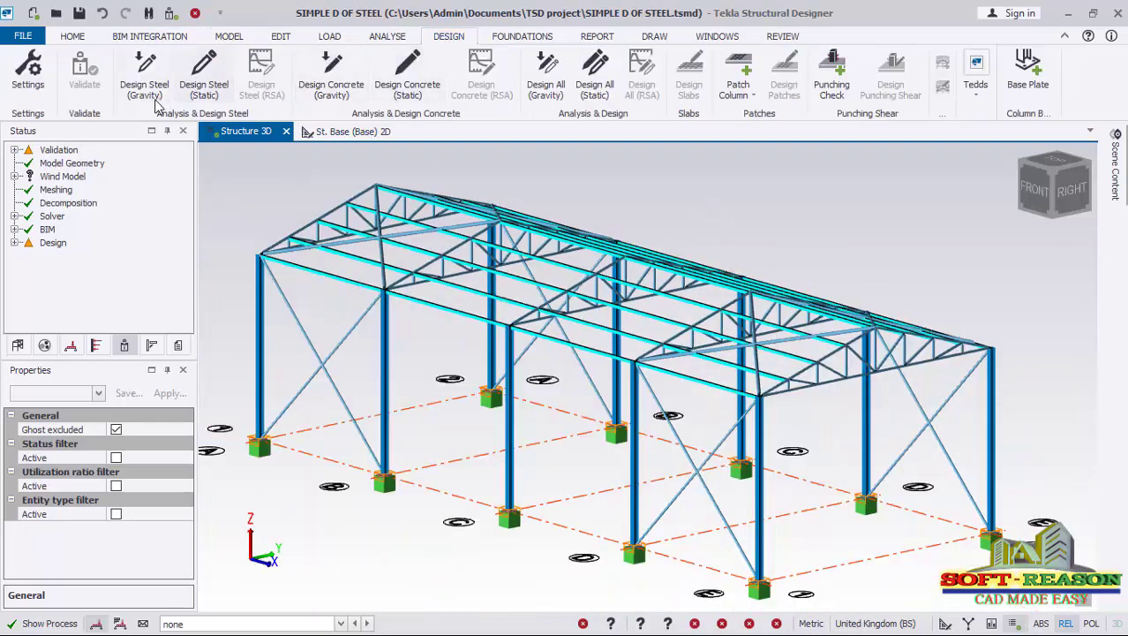
click(205, 80)
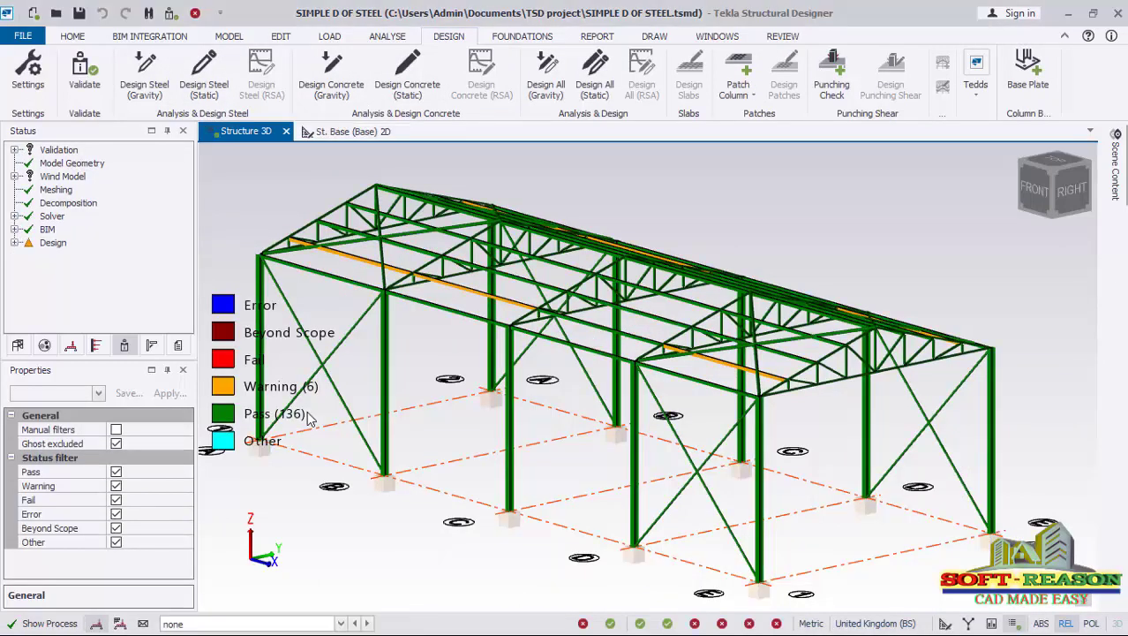
- Examine which roof purlins carry the warning colour in the new design results
scroll(650, 376, up, 4)
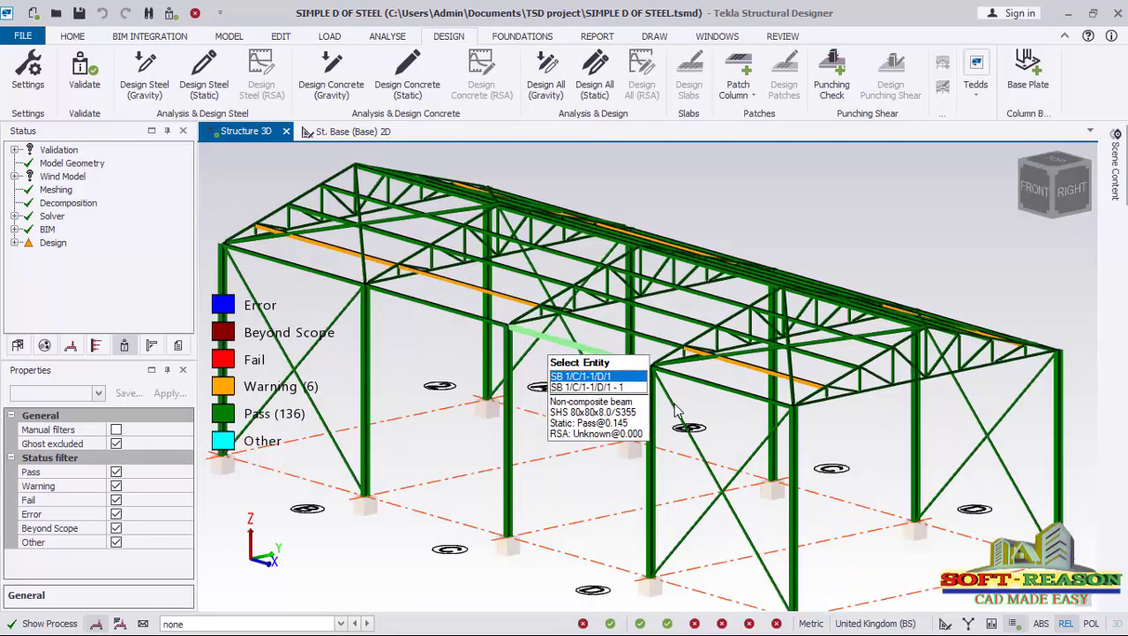
mouse_move(701, 431)
right_down()
mouse_move(660, 421)
mouse_move(660, 407)
mouse_move(712, 416)
right_up()
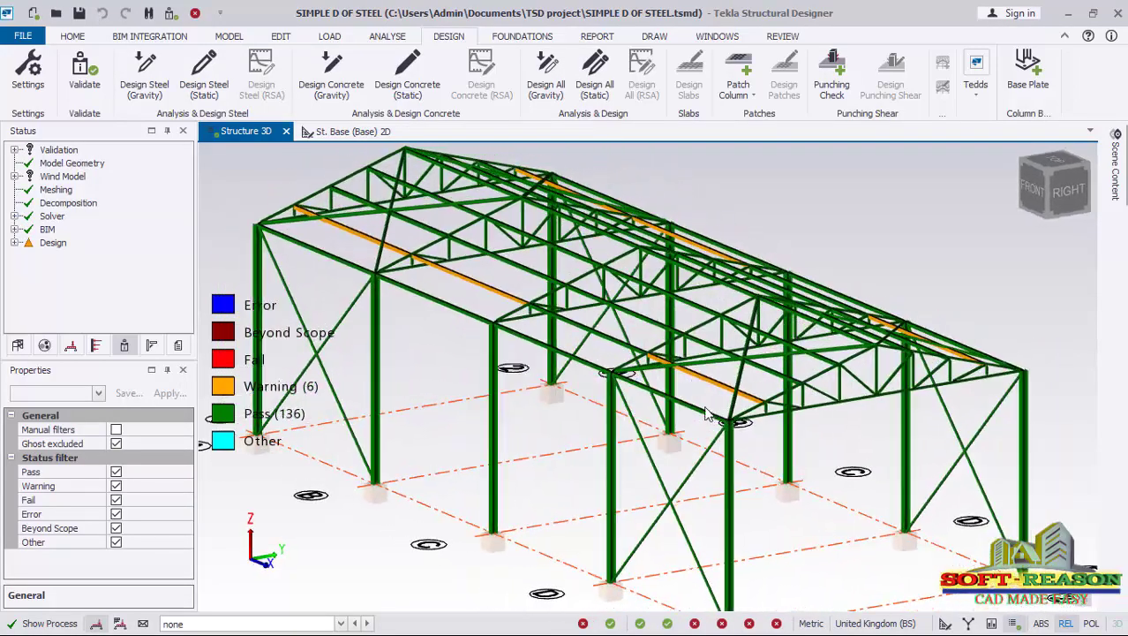
scroll(369, 377, up, 1)
scroll(588, 374, up, 1)
scroll(441, 375, down, 1)
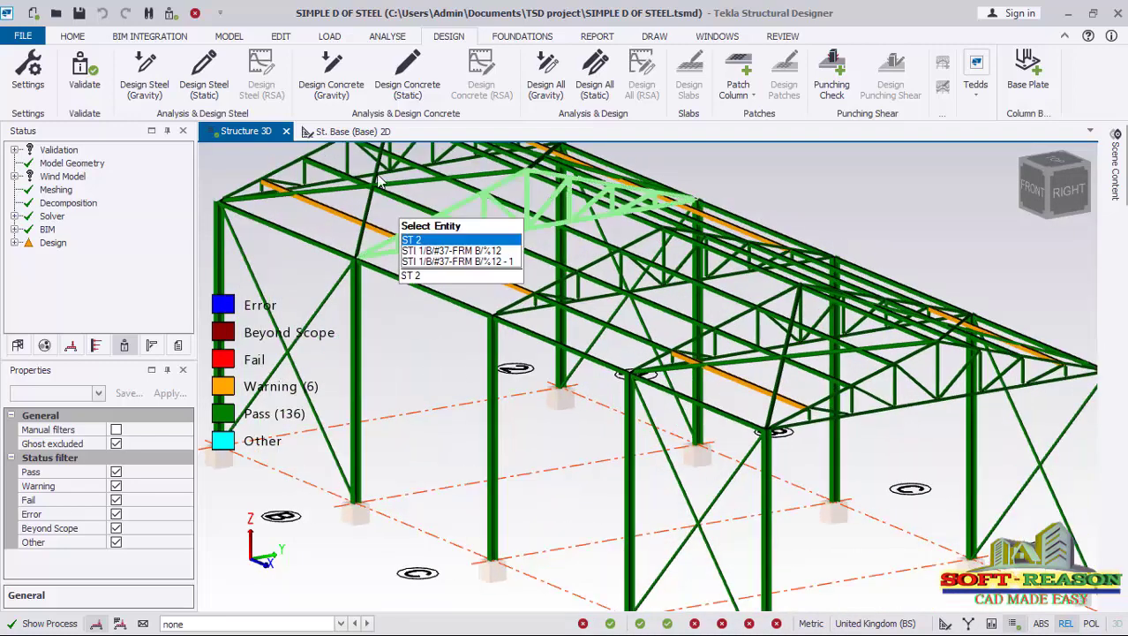
scroll(423, 257, down, 4)
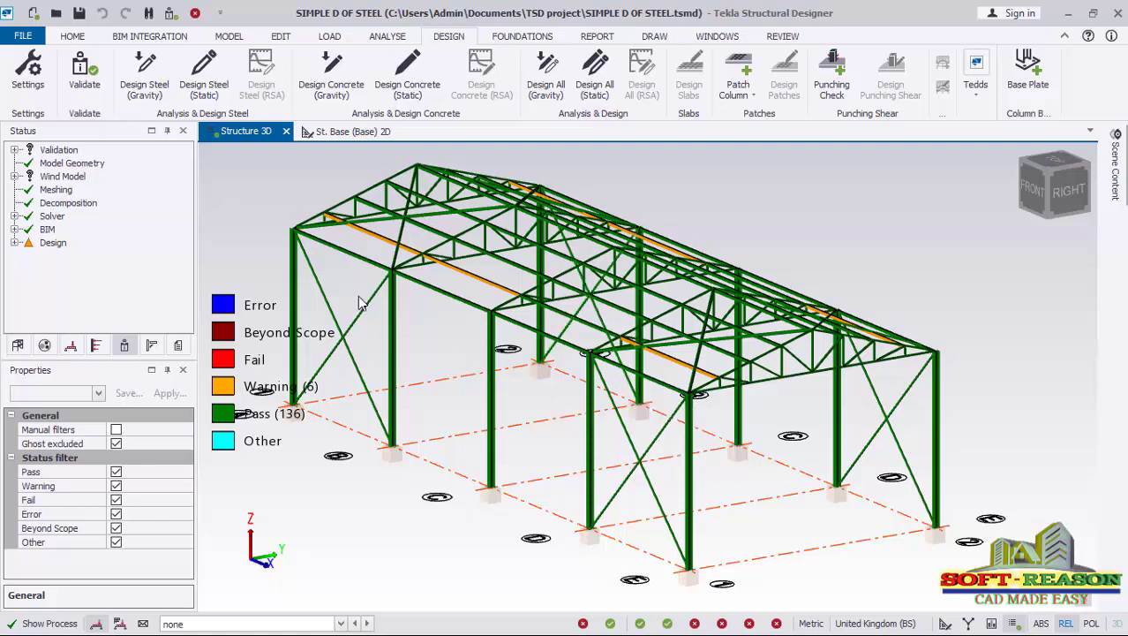
- Select the lowest purlin between frames A and B on the gridline 1 roof slope and inspect the adjoining purlin up close
scroll(379, 252, up, 2)
click(376, 237)
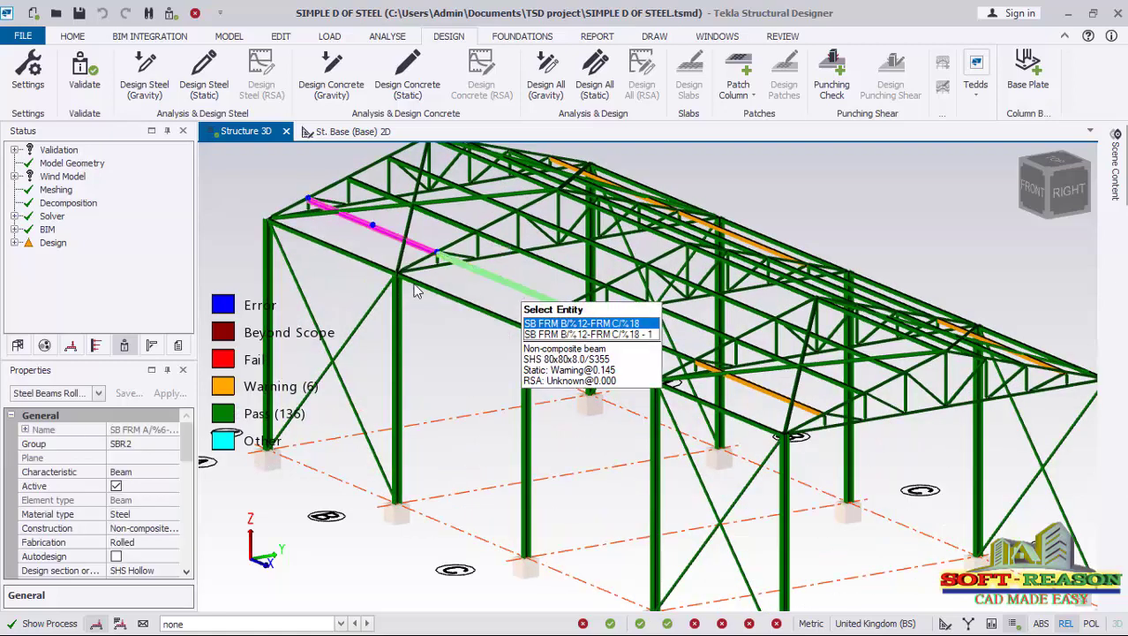
scroll(481, 266, up, 2)
scroll(521, 281, up, 3)
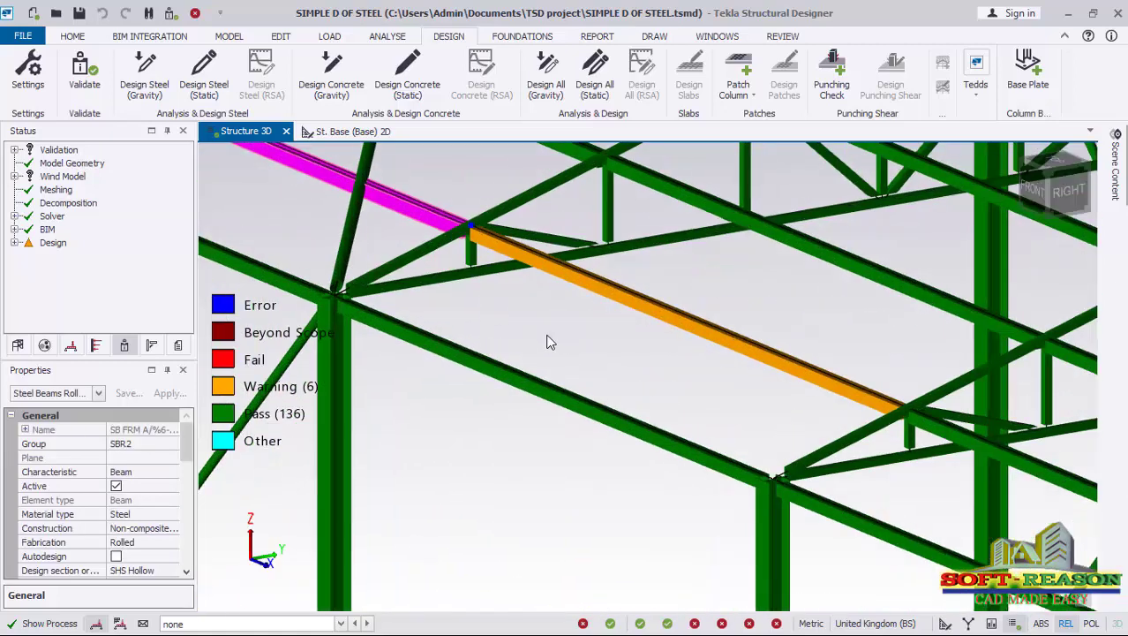
scroll(484, 281, down, 3)
scroll(485, 311, down, 3)
scroll(867, 412, down, 1)
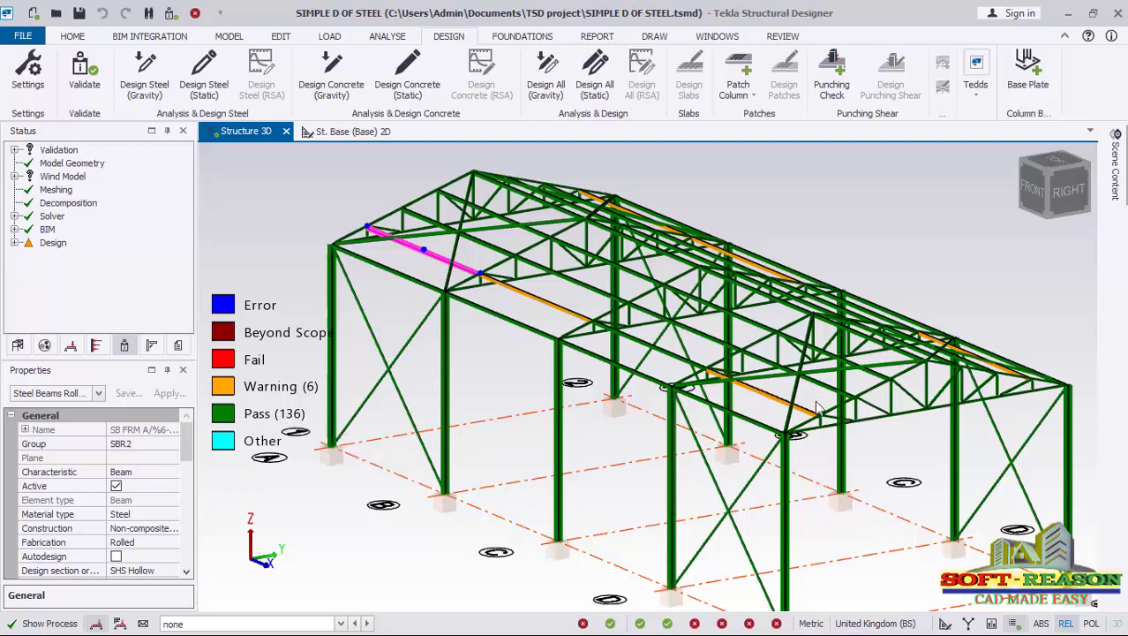
- Review the warning purlins on both roof slopes against the design status of the whole building
right_drag(829, 440, 676, 452)
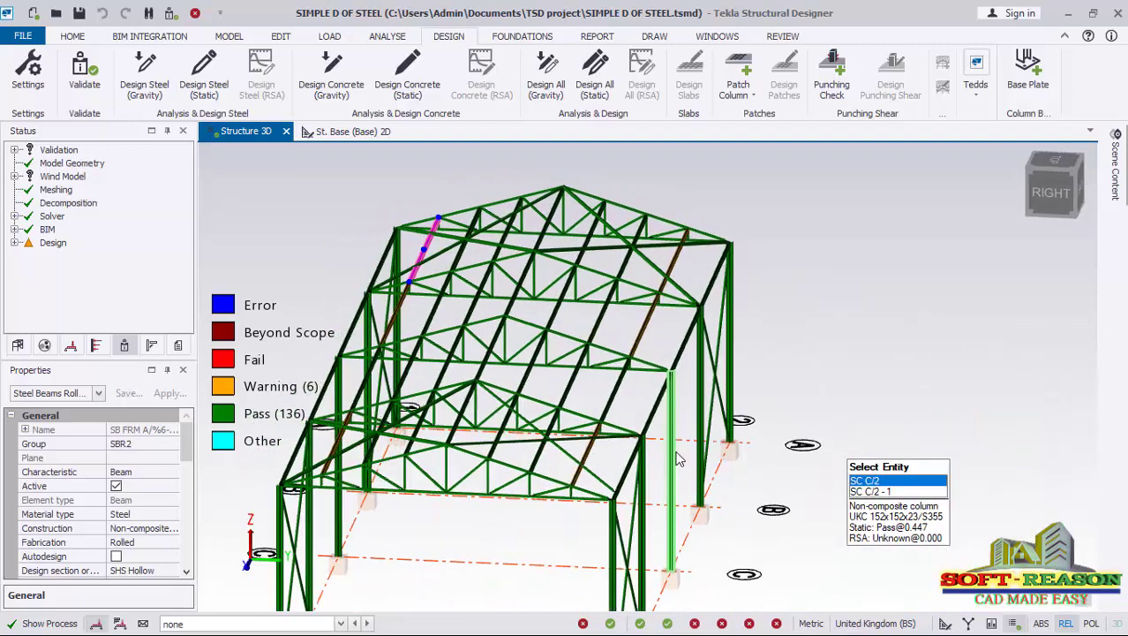
middle_drag(678, 458, 450, 339)
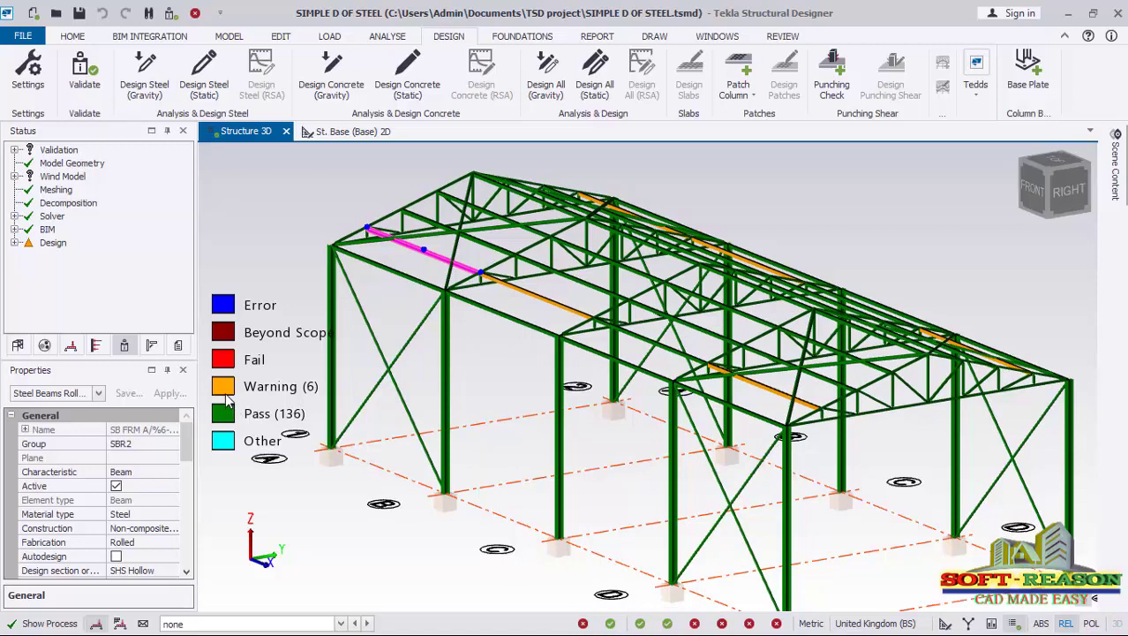
scroll(569, 327, up, 2)
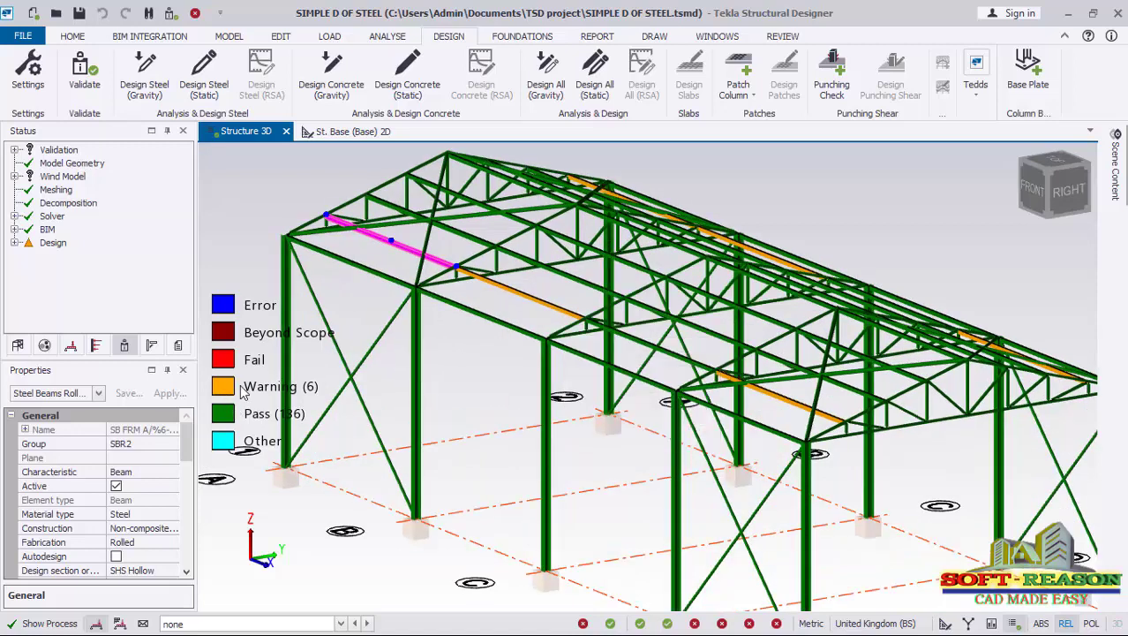
scroll(628, 375, down, 2)
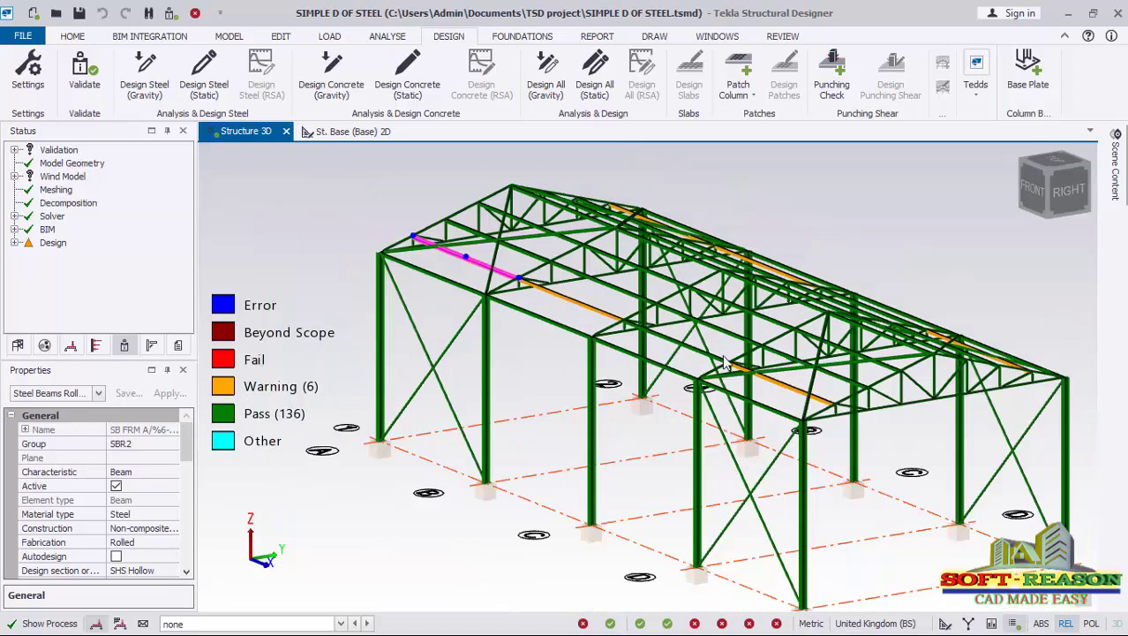
scroll(693, 378, up, 1)
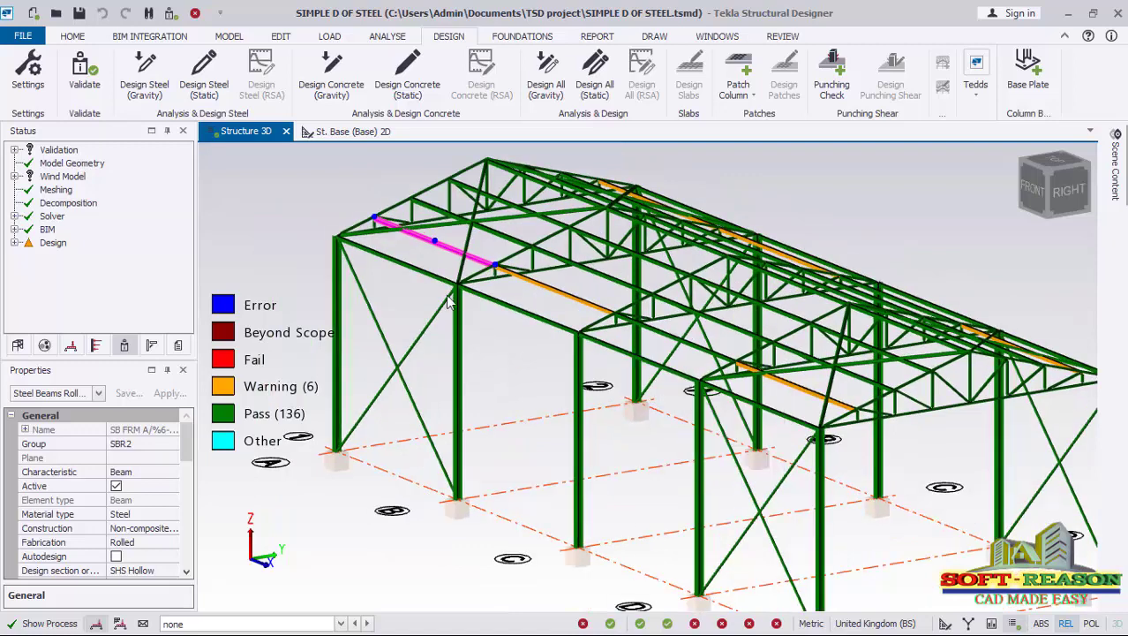
scroll(449, 294, up, 1)
scroll(547, 403, down, 2)
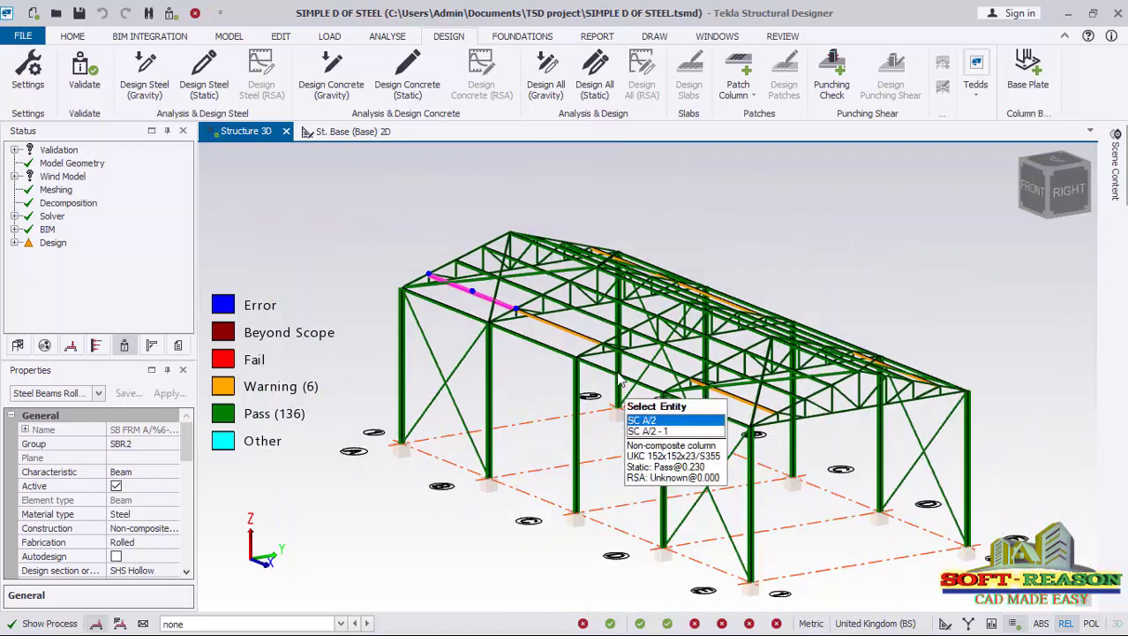
scroll(769, 499, up, 1)
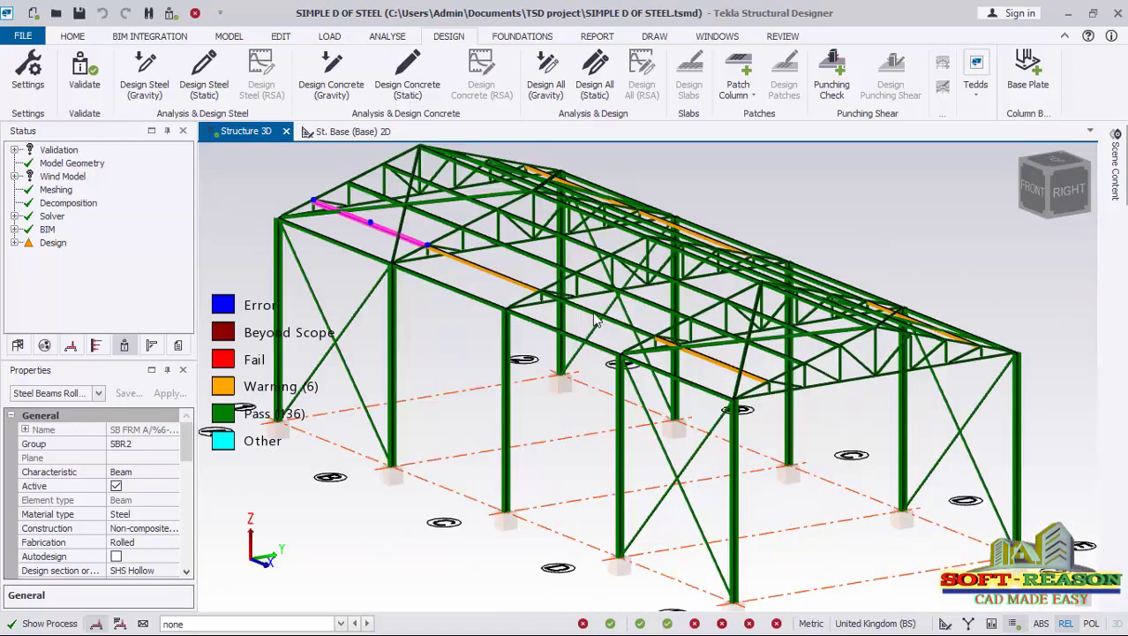
scroll(596, 323, down, 1)
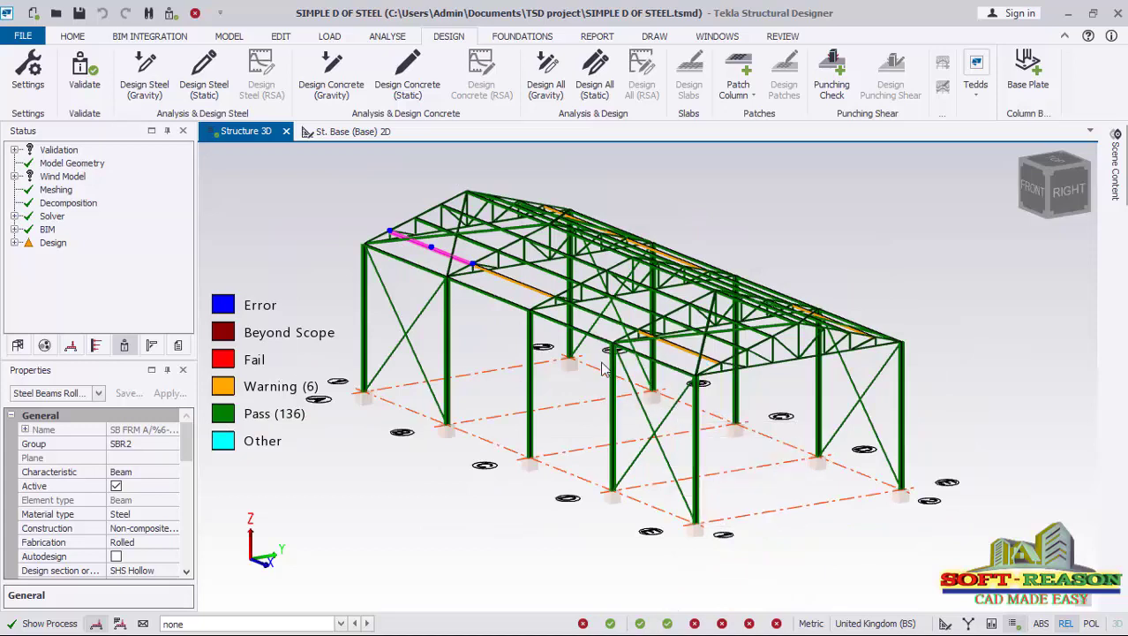
- Generate the Material Listing report for the structure and export it to Excel
click(604, 37)
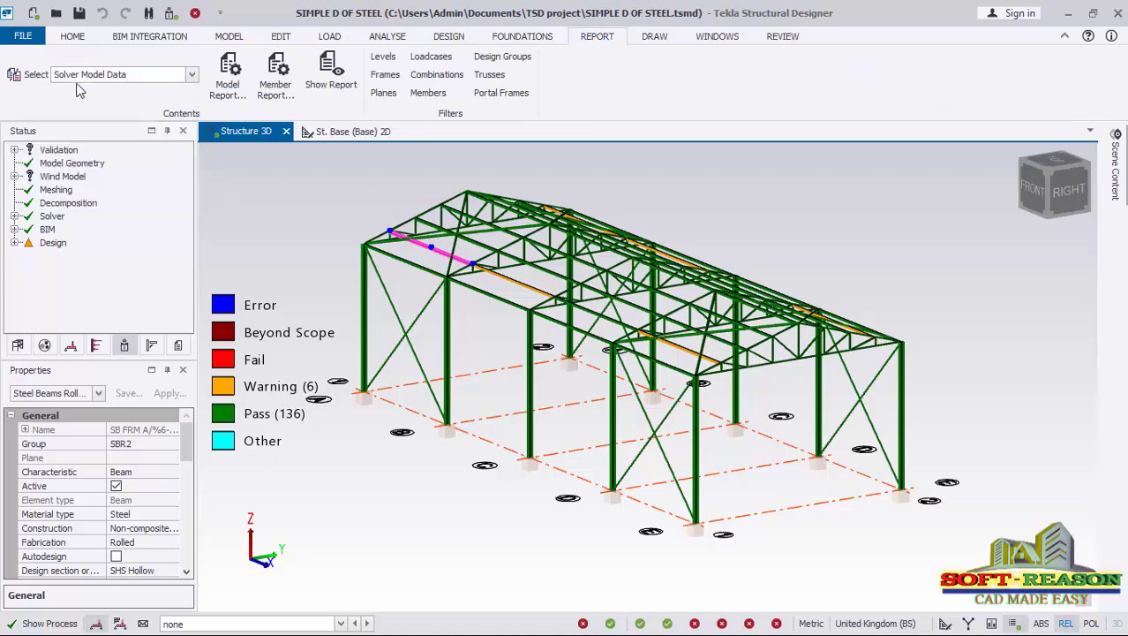
click(192, 76)
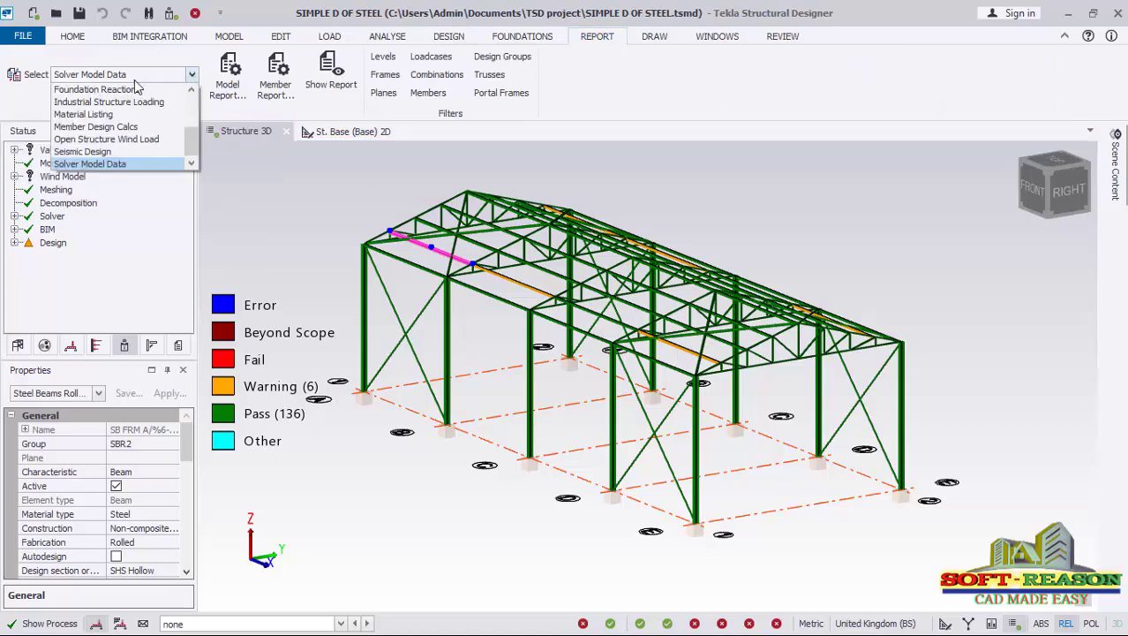
click(76, 115)
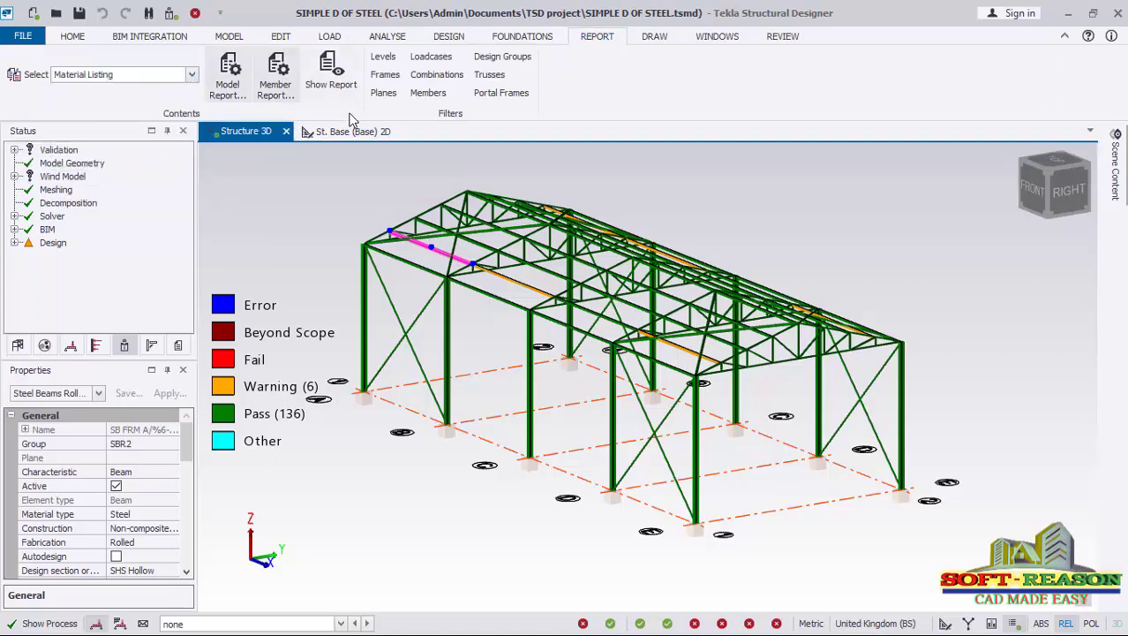
click(331, 79)
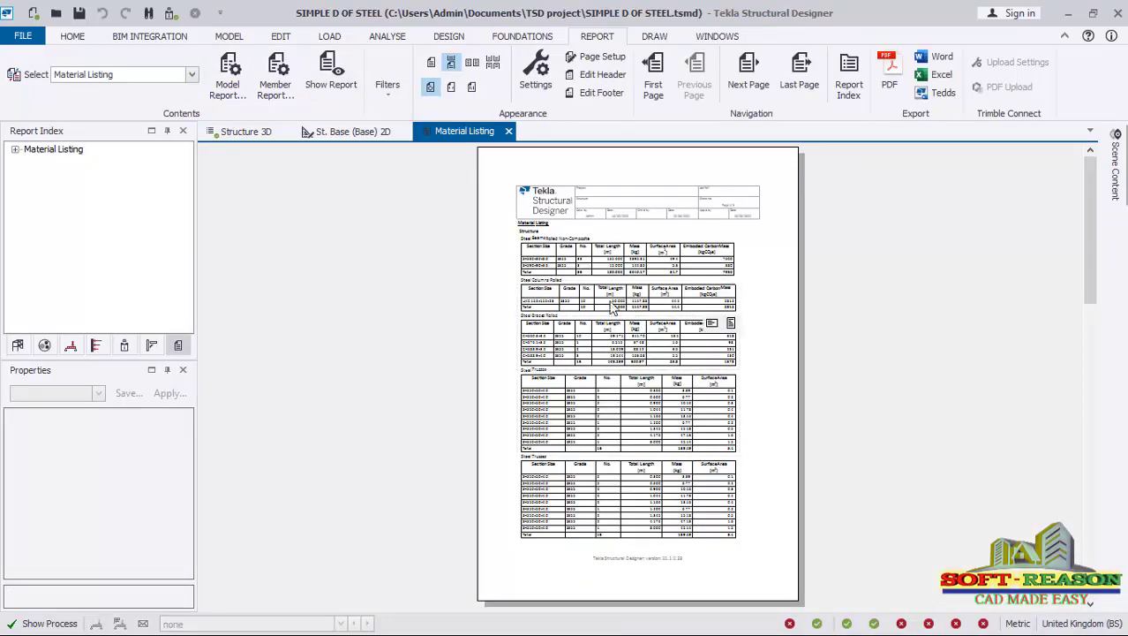
click(938, 78)
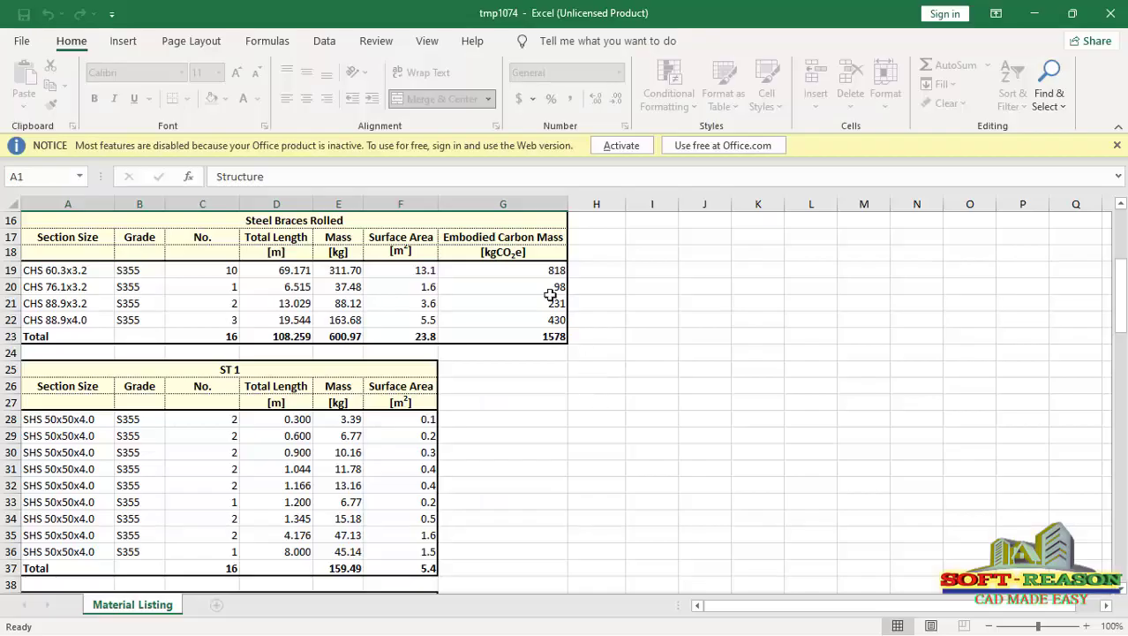
- Read through the exported material listing, covering the brace and truss tables and the overall steel mass and surface area
scroll(550, 294, down, 12)
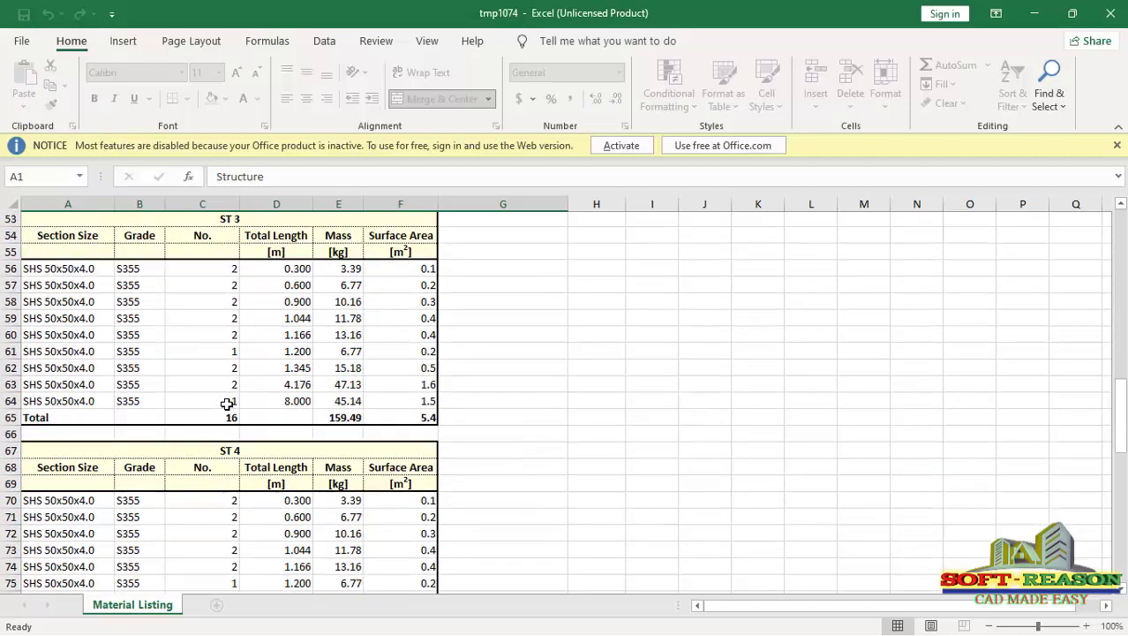
scroll(227, 403, down, 16)
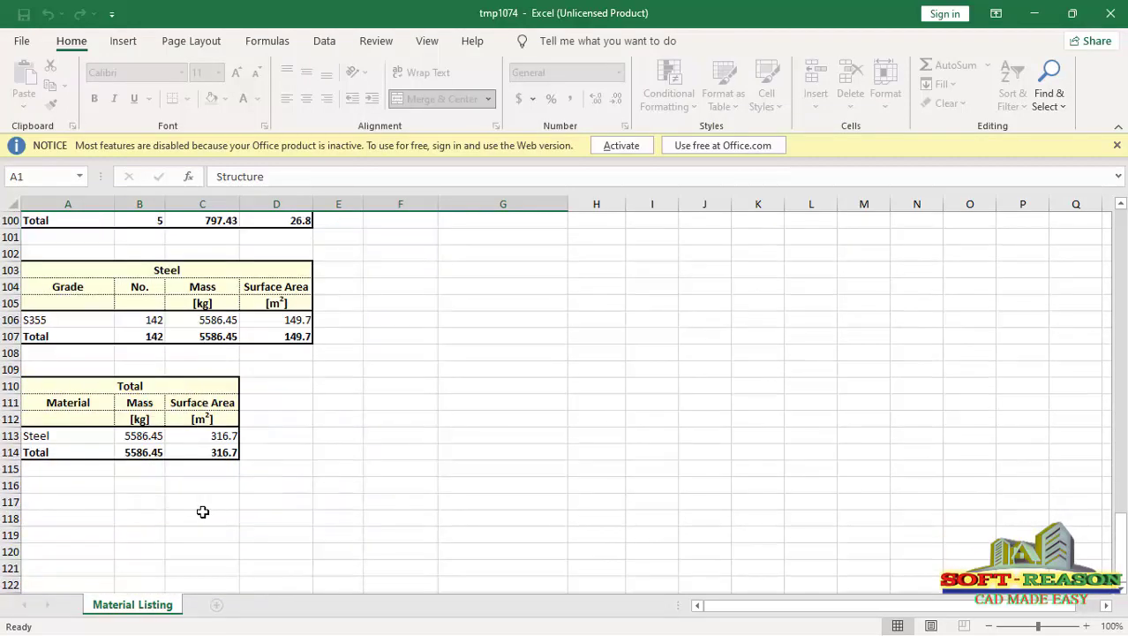
scroll(186, 481, down, 3)
scroll(163, 335, up, 2)
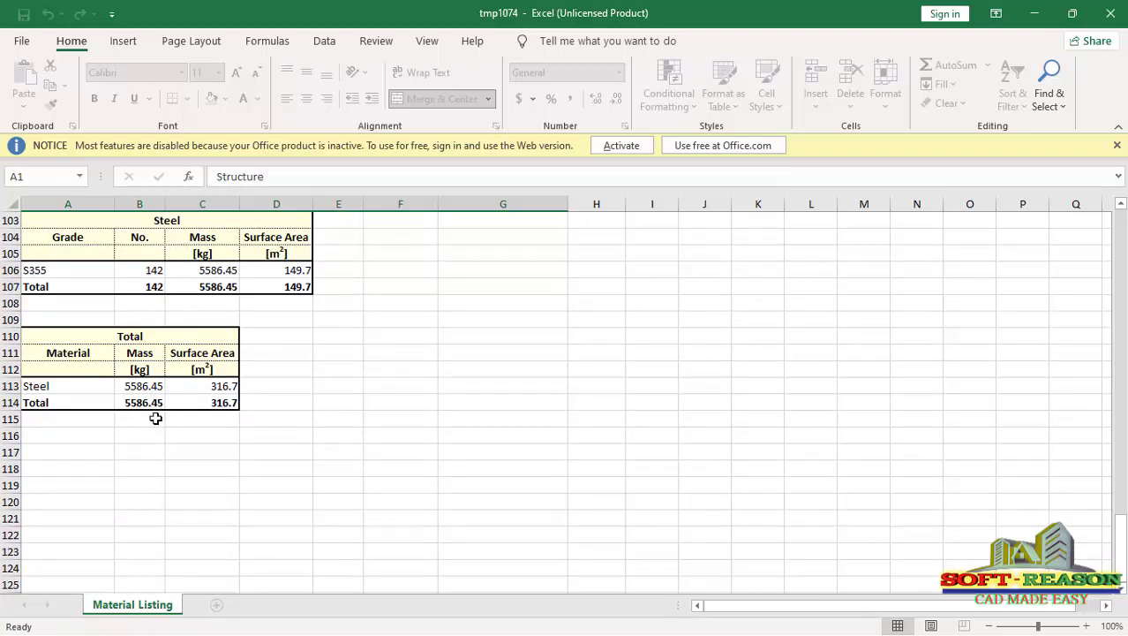
scroll(134, 385, up, 9)
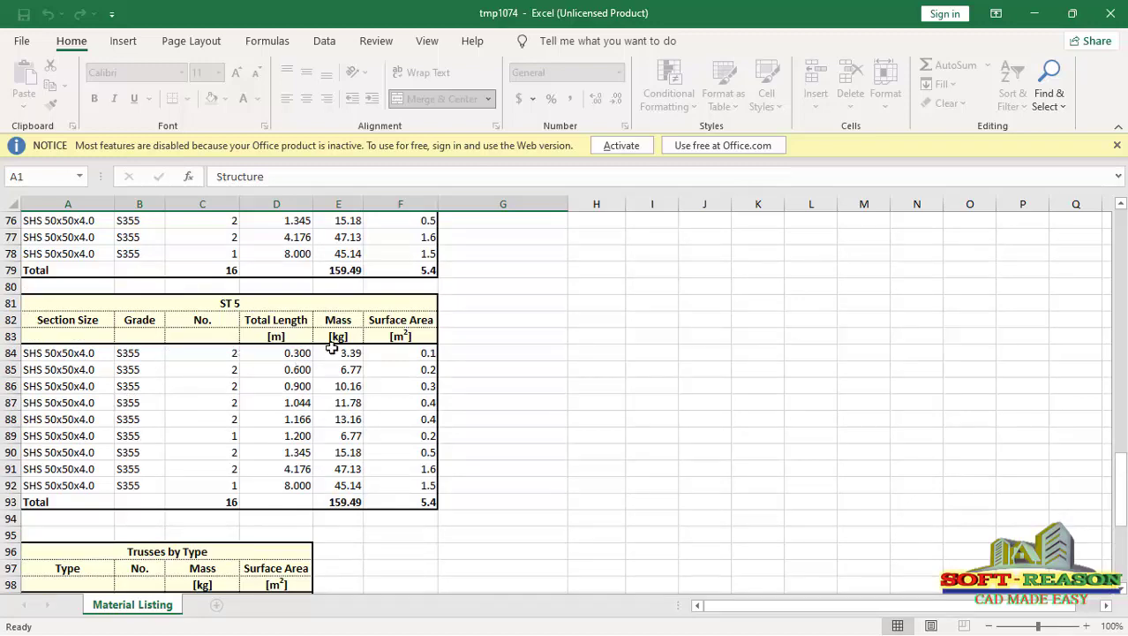
scroll(332, 346, up, 6)
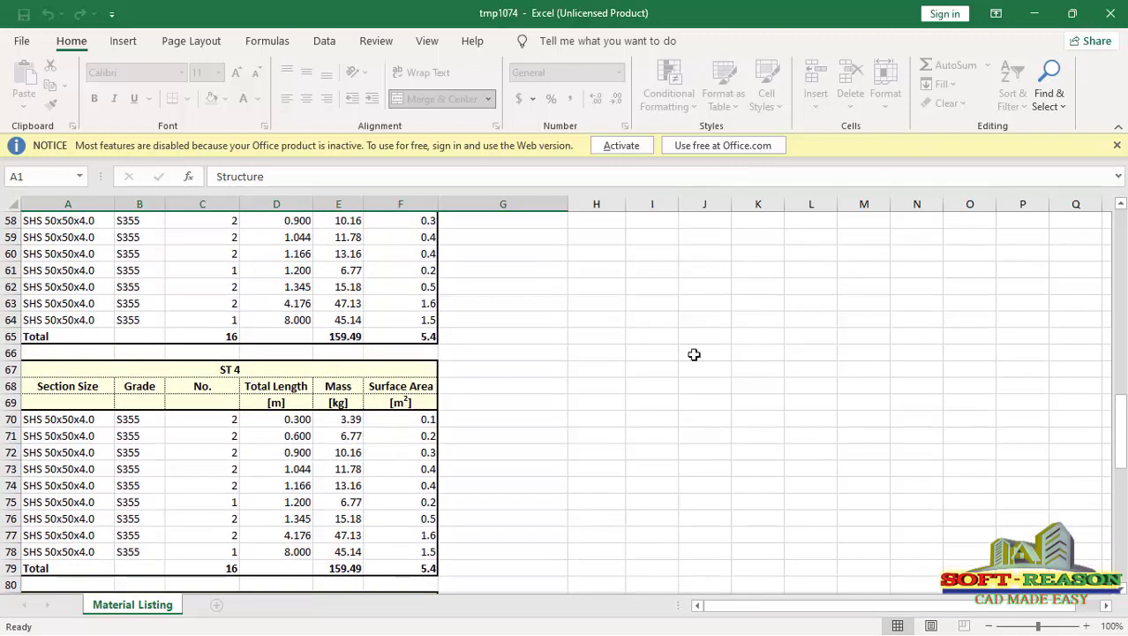
- Minimise the exported workbook and switch back to the Structure 3D view in Tekla Structural Designer
click(1038, 15)
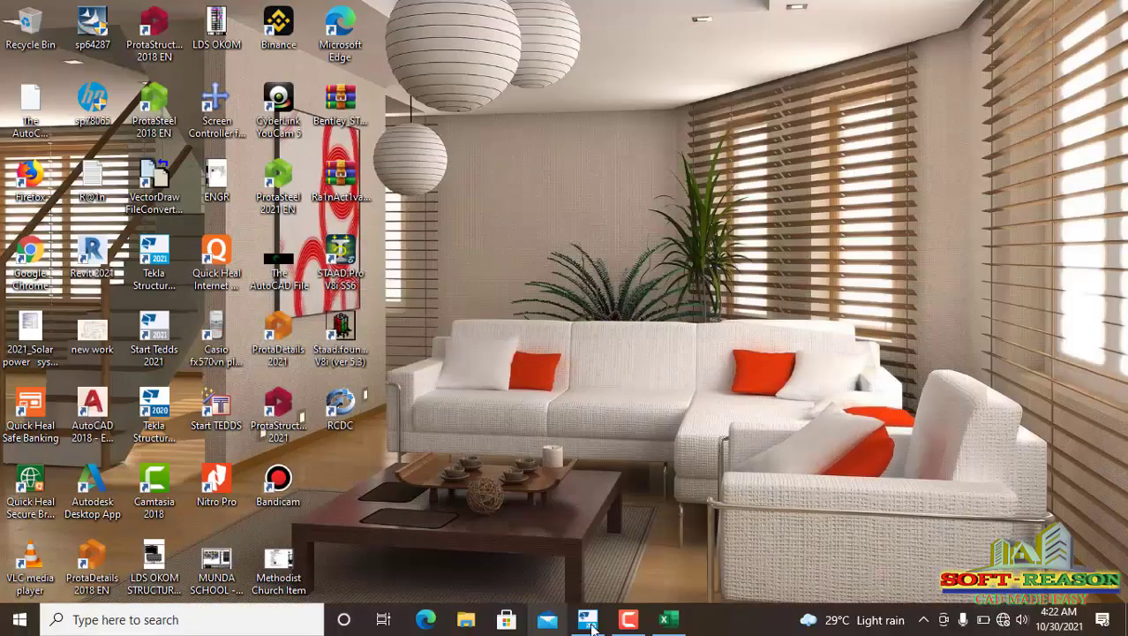
click(595, 622)
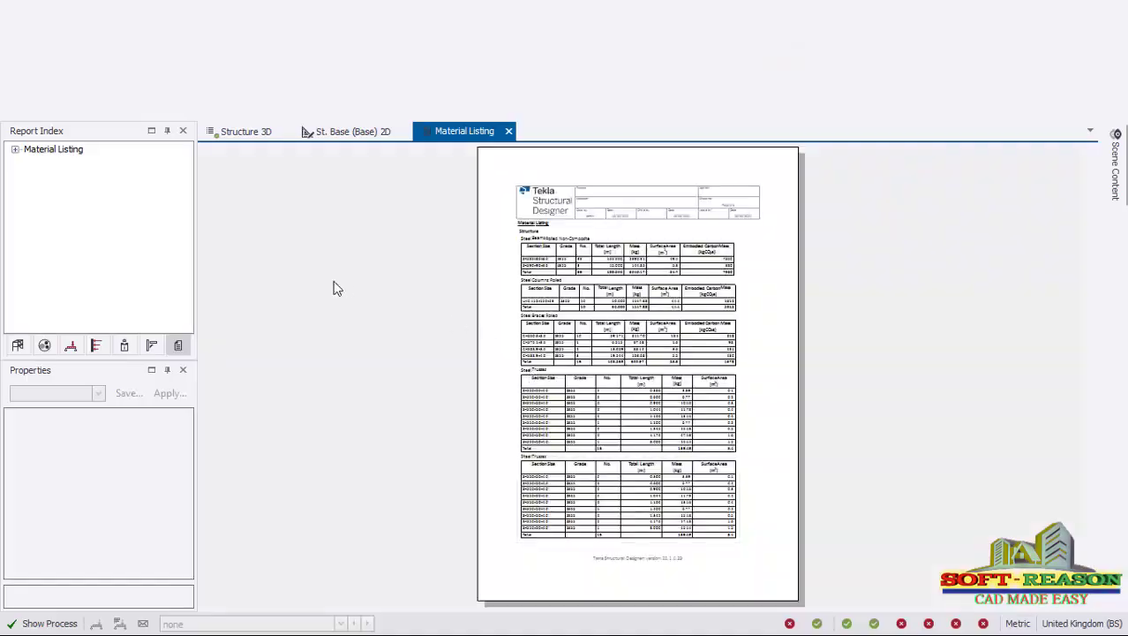
click(237, 132)
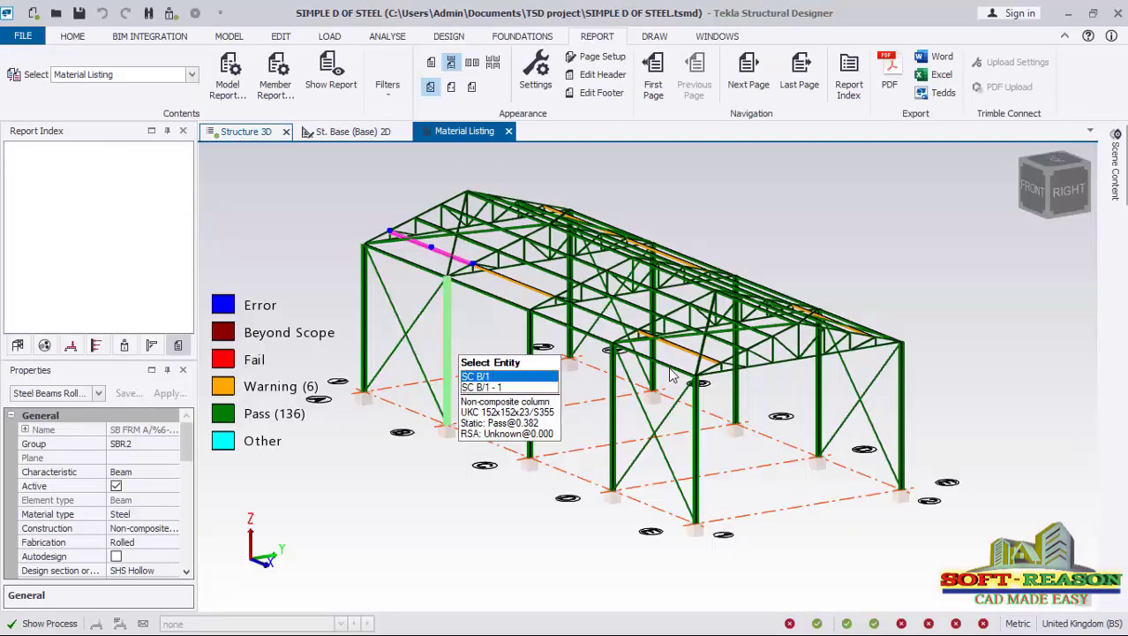
- Select the column at C/1 and look up its stack section and grade in its properties
scroll(663, 501, up, 3)
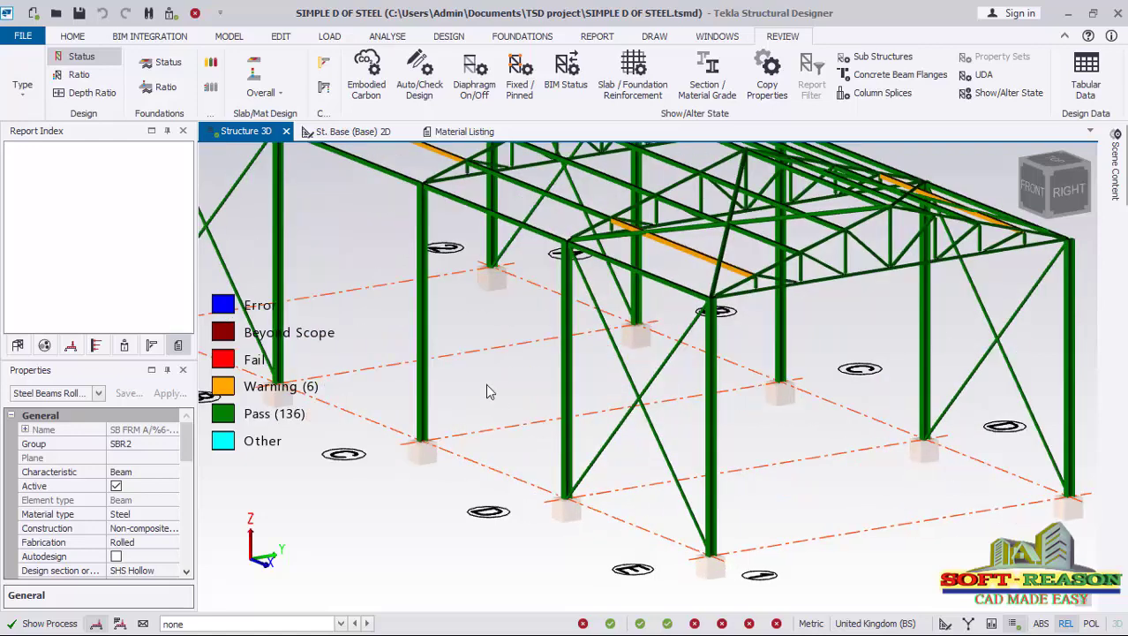
click(425, 303)
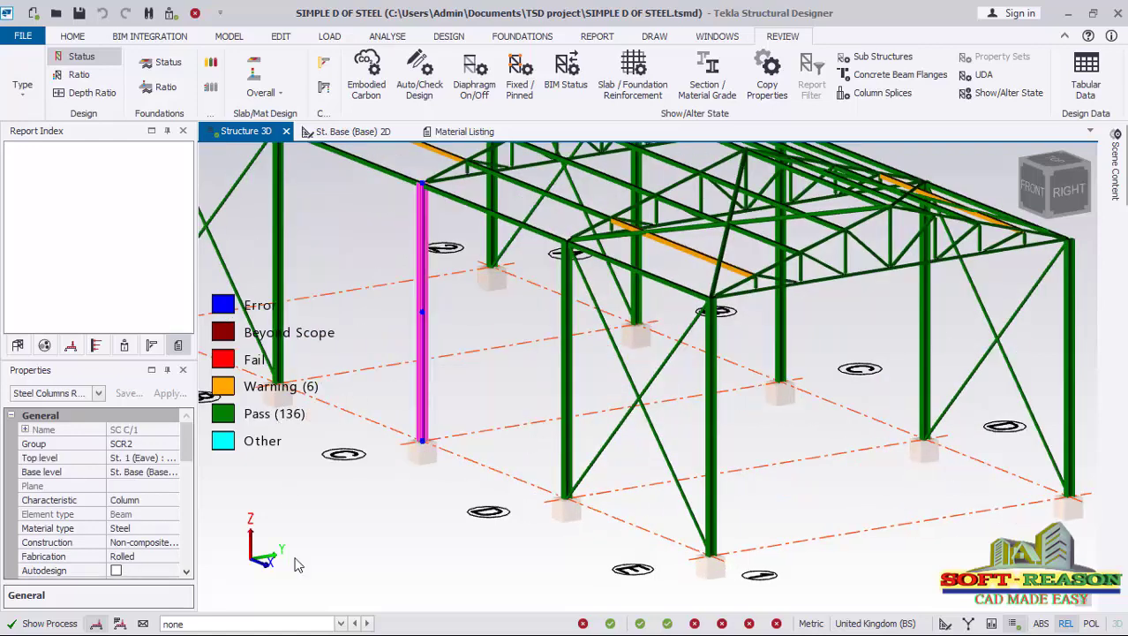
drag(186, 441, 187, 519)
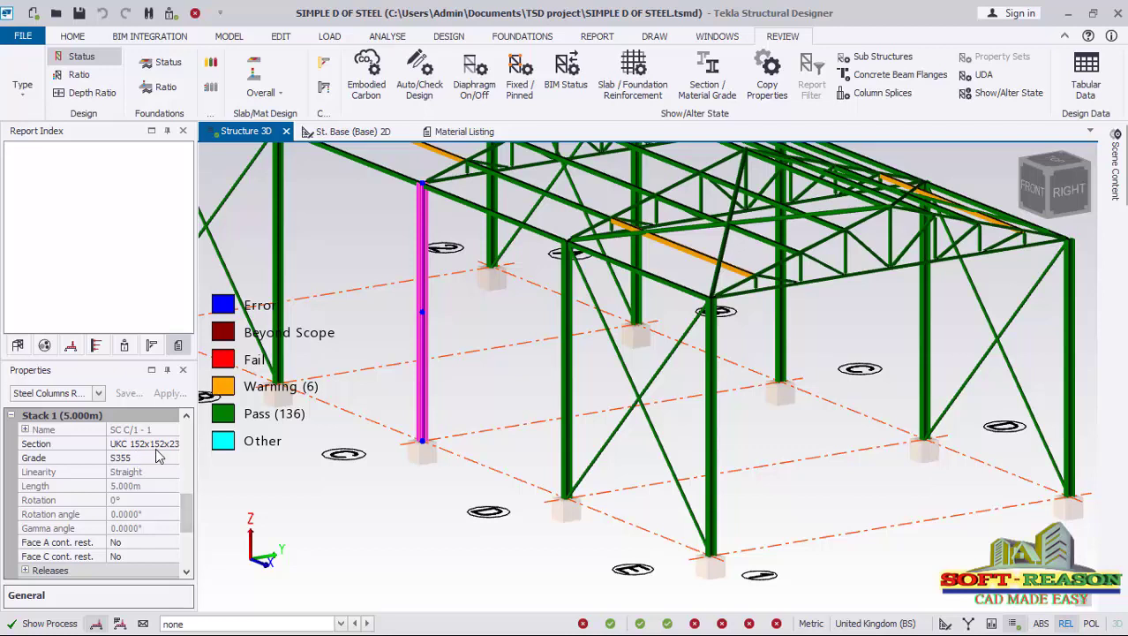
- Inspect the finished frame from both sides, including a close-up of the purlin and truss connections near frame E
scroll(613, 424, down, 2)
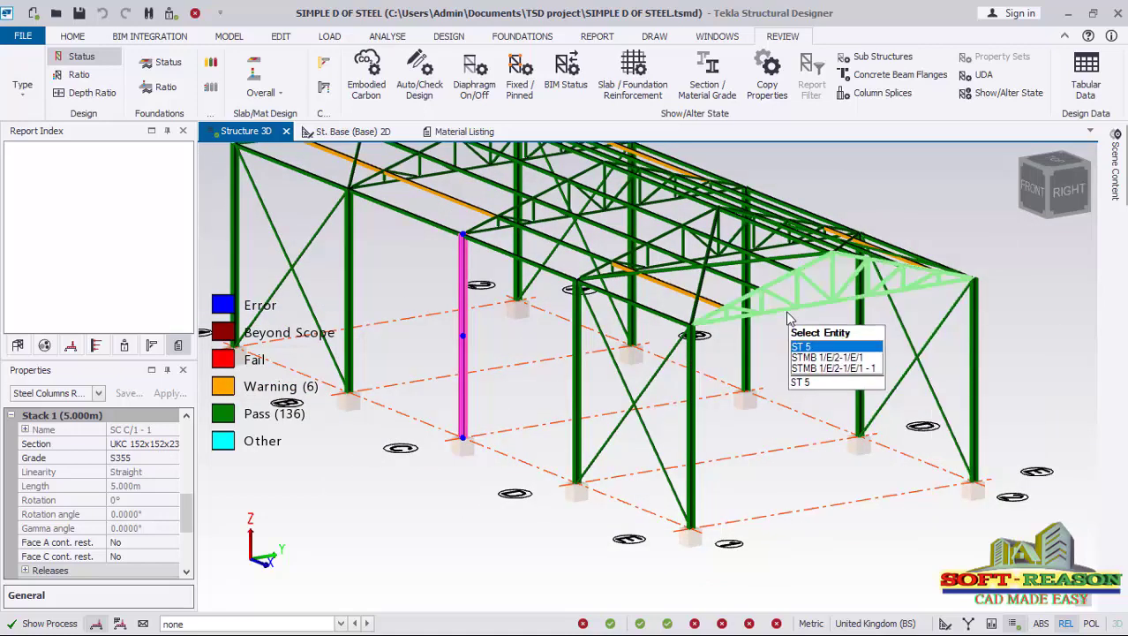
scroll(776, 317, up, 1)
scroll(731, 436, down, 2)
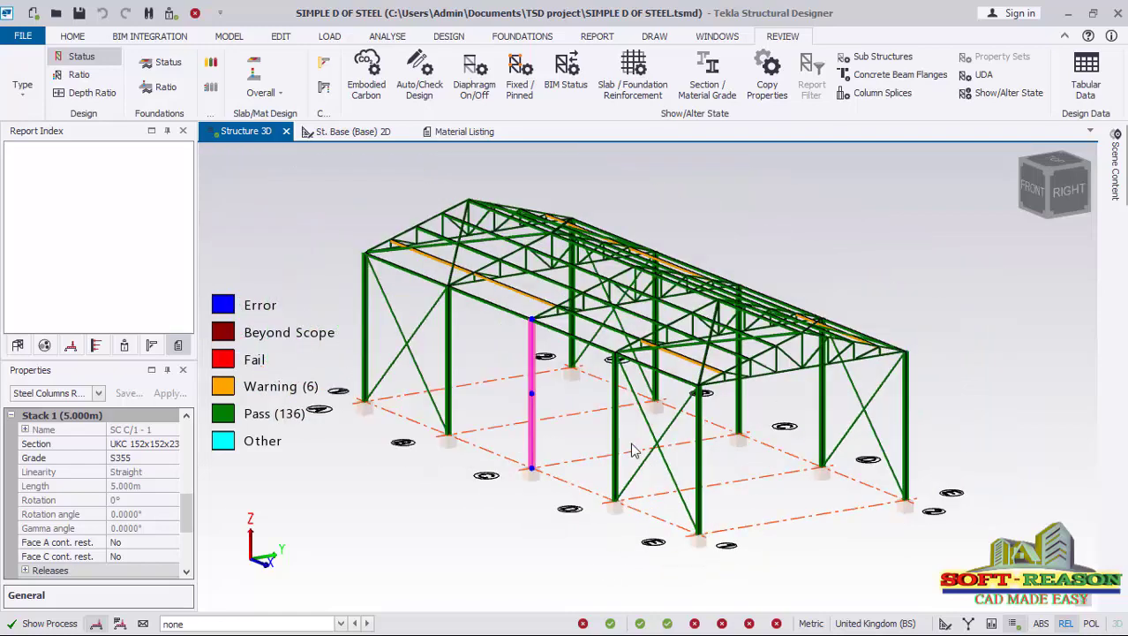
middle_drag(883, 493, 731, 450)
scroll(731, 450, up, 3)
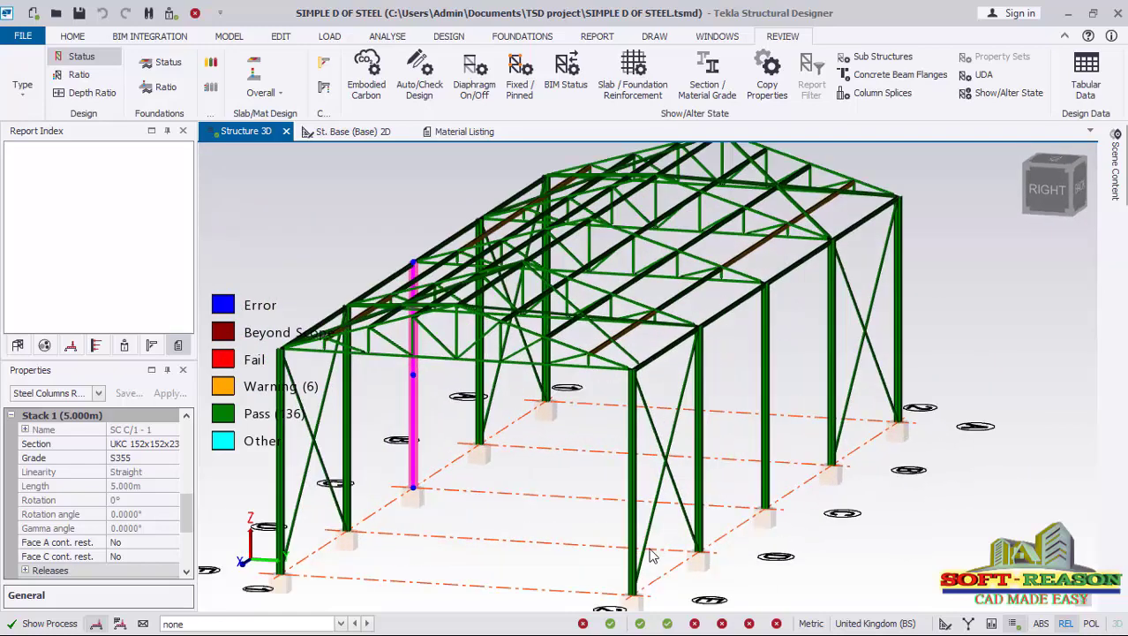
scroll(523, 284, up, 5)
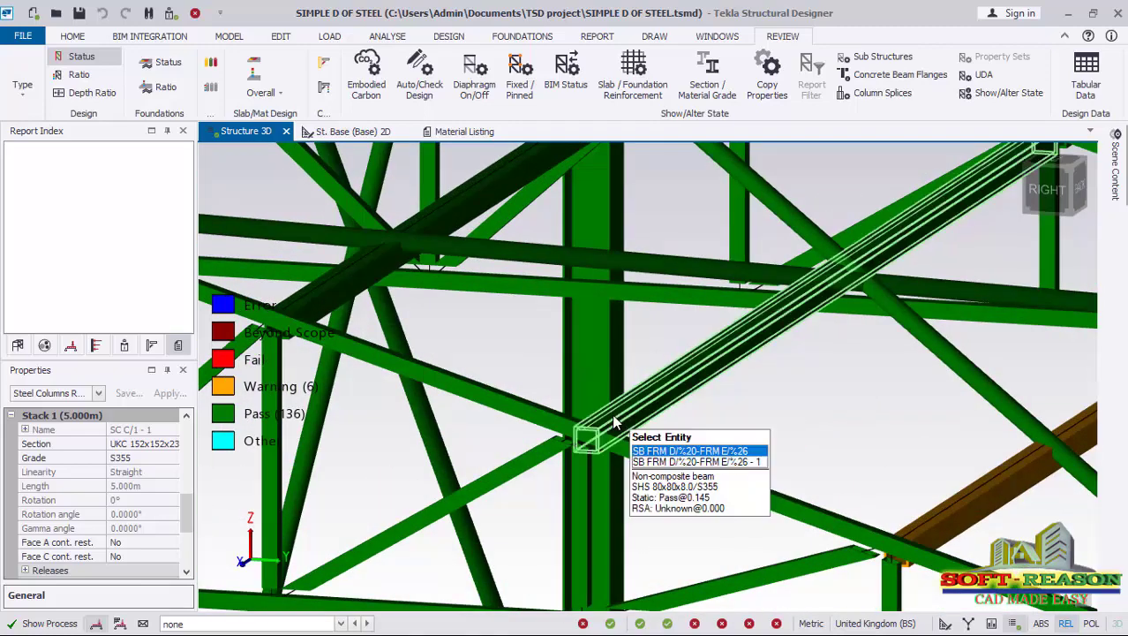
scroll(563, 393, down, 3)
scroll(534, 394, down, 5)
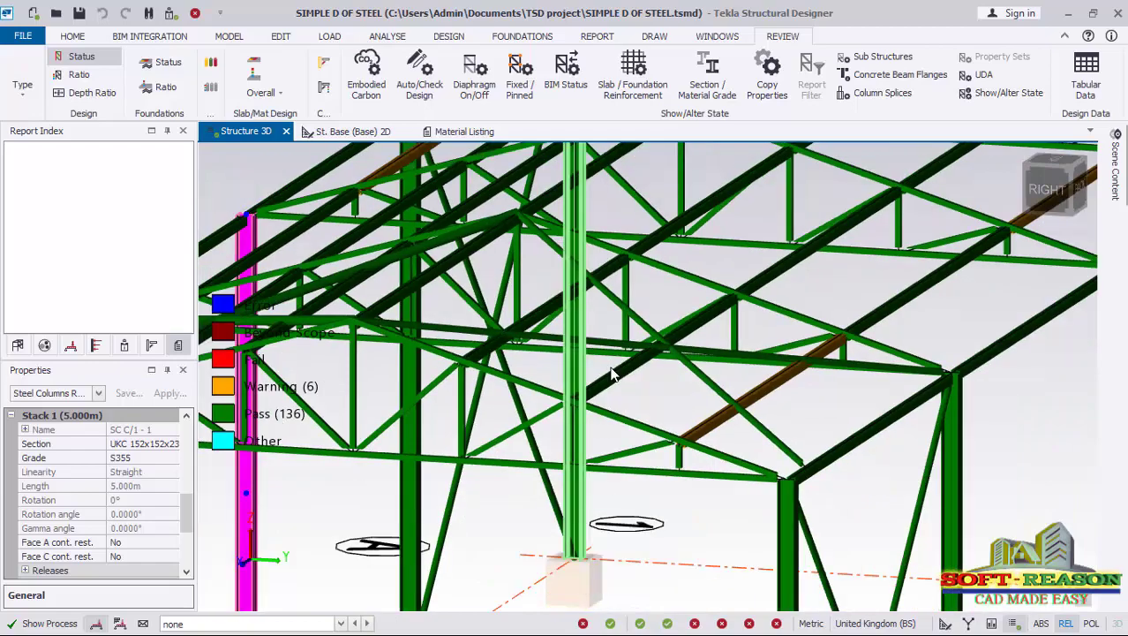
right_drag(497, 408, 744, 251)
scroll(744, 250, down, 2)
scroll(642, 392, down, 3)
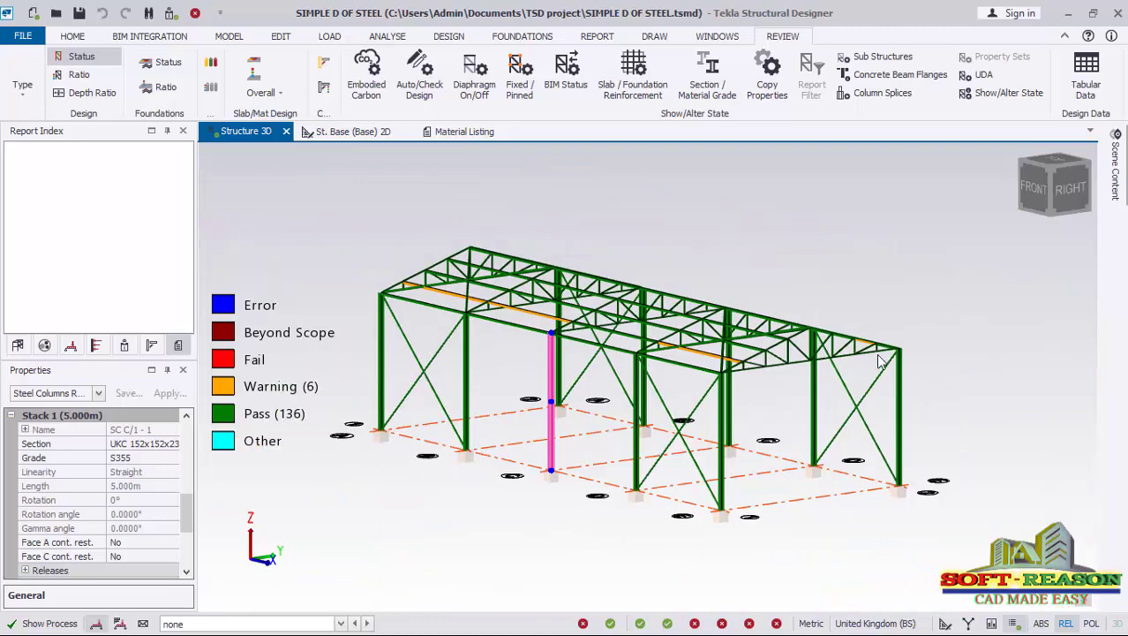
scroll(869, 366, up, 2)
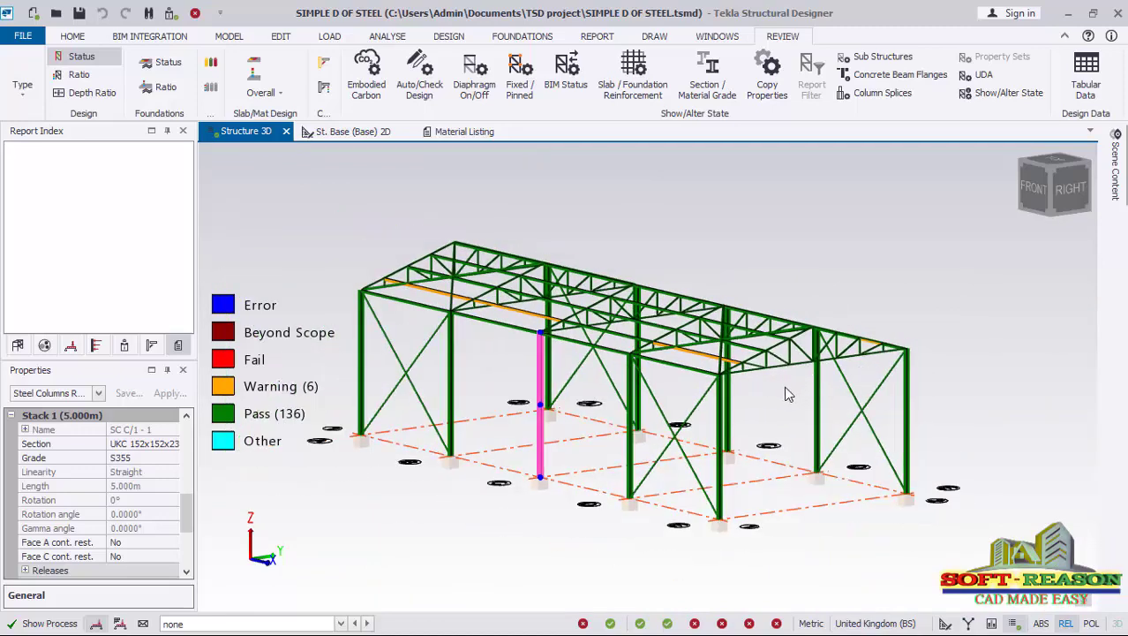
scroll(779, 399, up, 2)
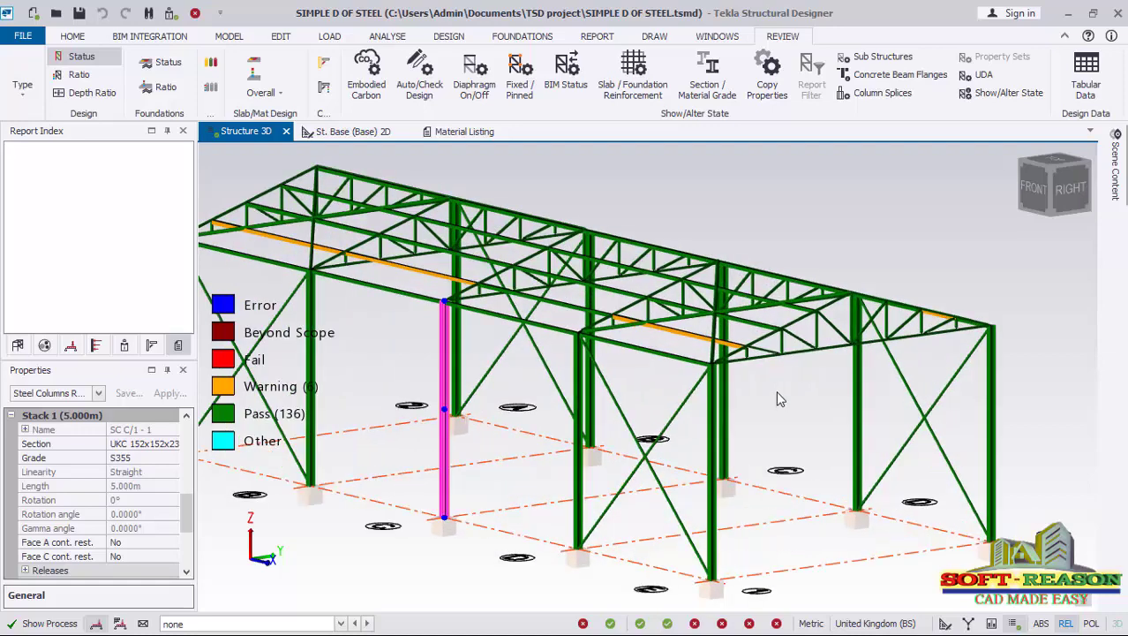
- Examine the braced end bay and eaves connection at frame E, including the whole frame from its gable end
scroll(761, 347, down, 2)
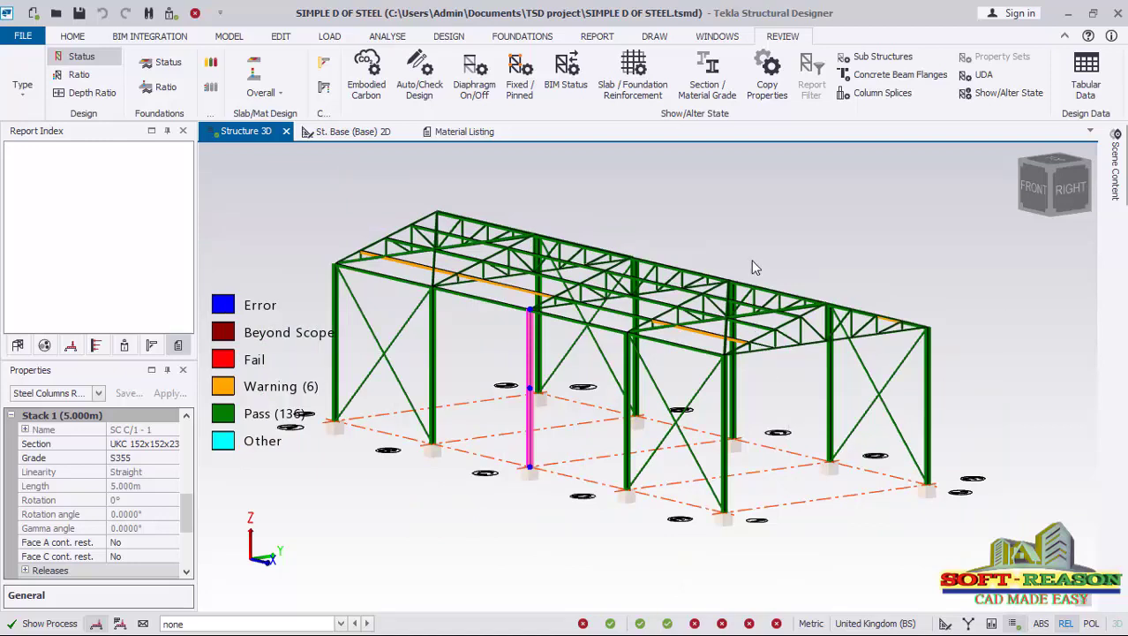
scroll(746, 391, up, 3)
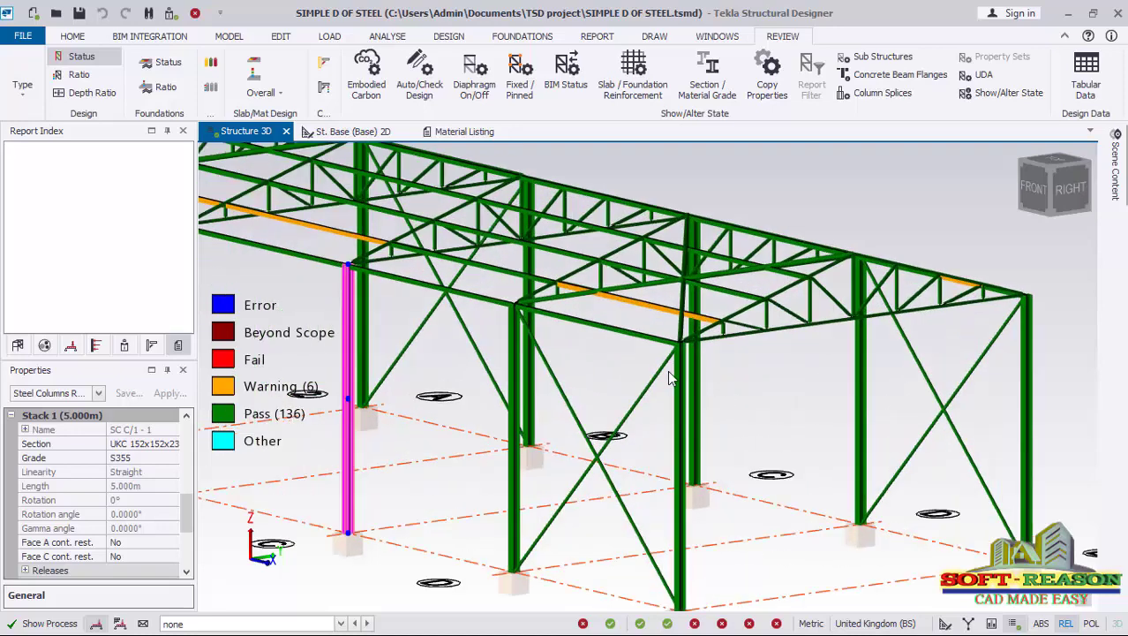
scroll(668, 374, up, 5)
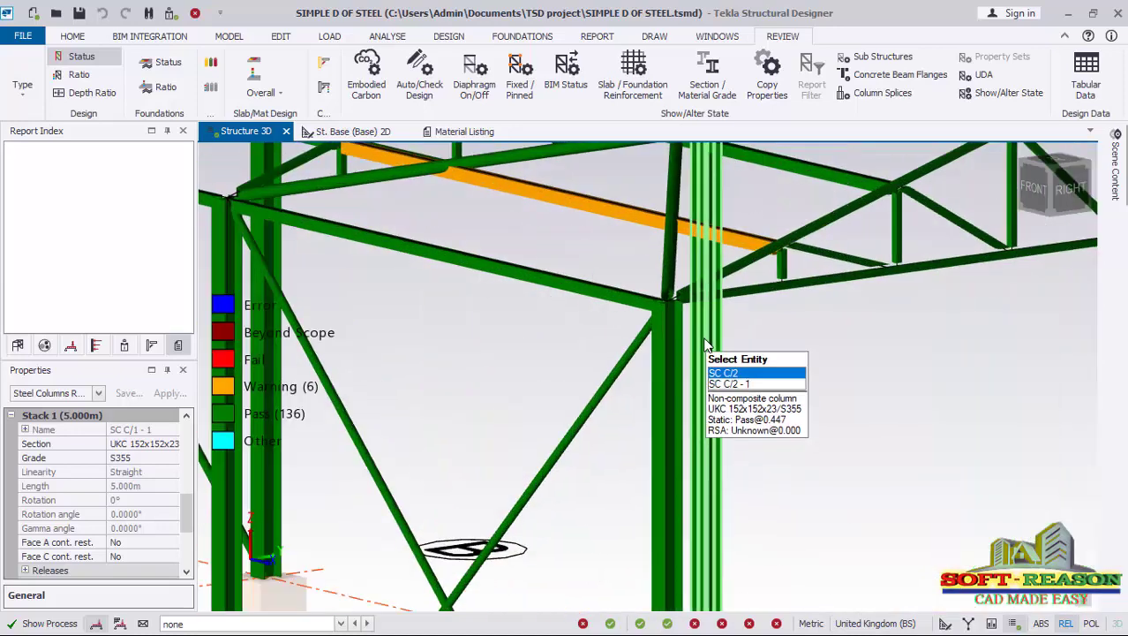
scroll(706, 345, down, 5)
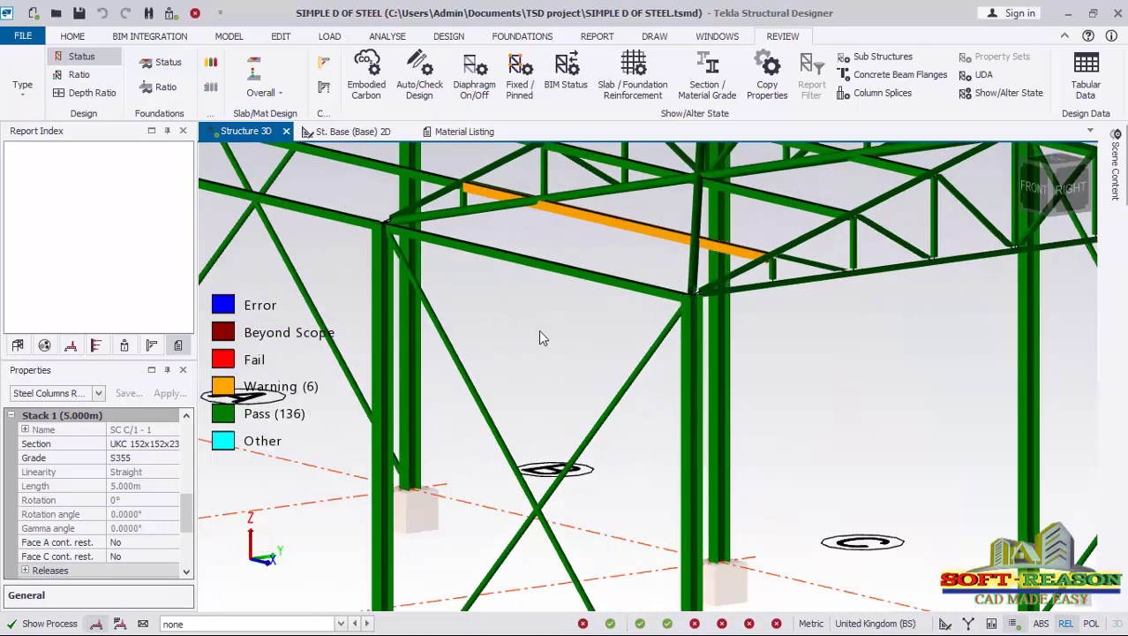
scroll(556, 362, down, 6)
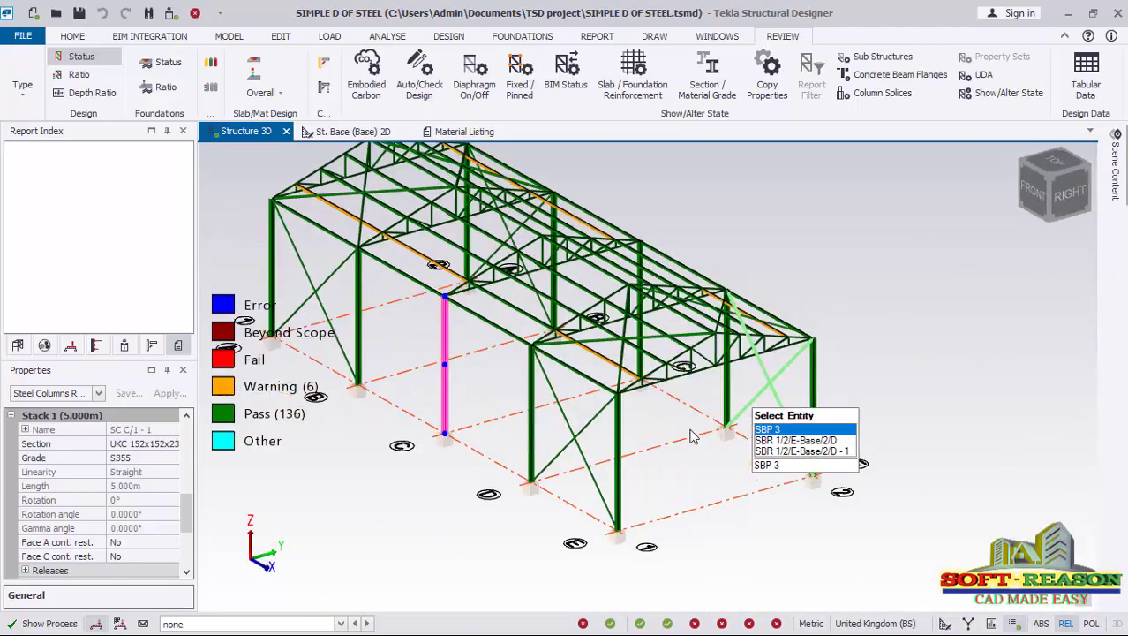
scroll(529, 393, up, 6)
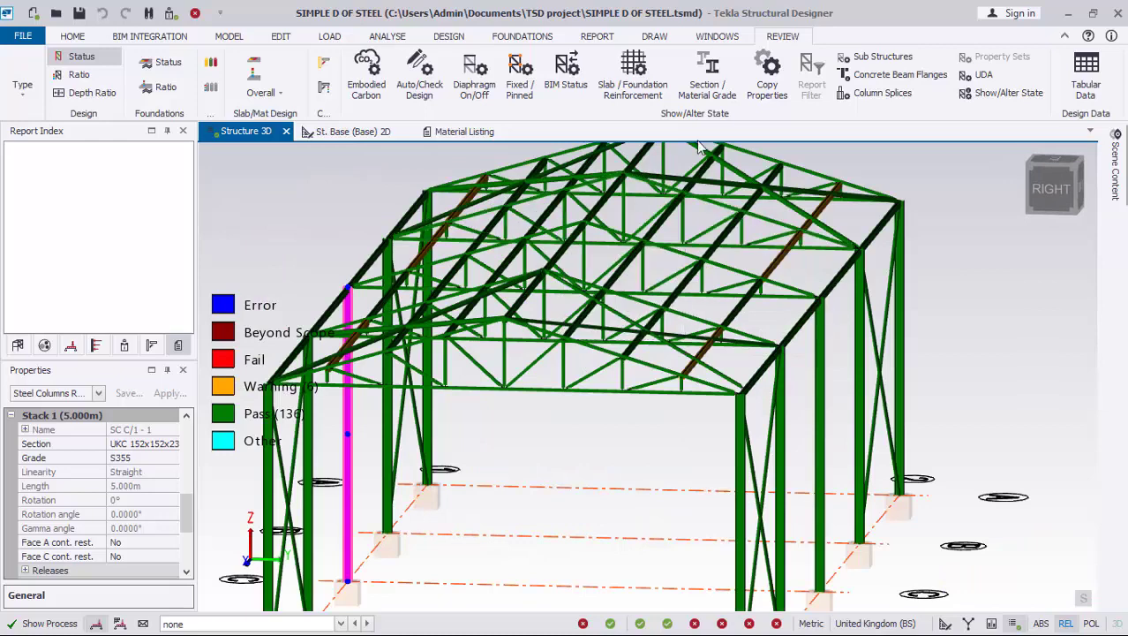
click(655, 38)
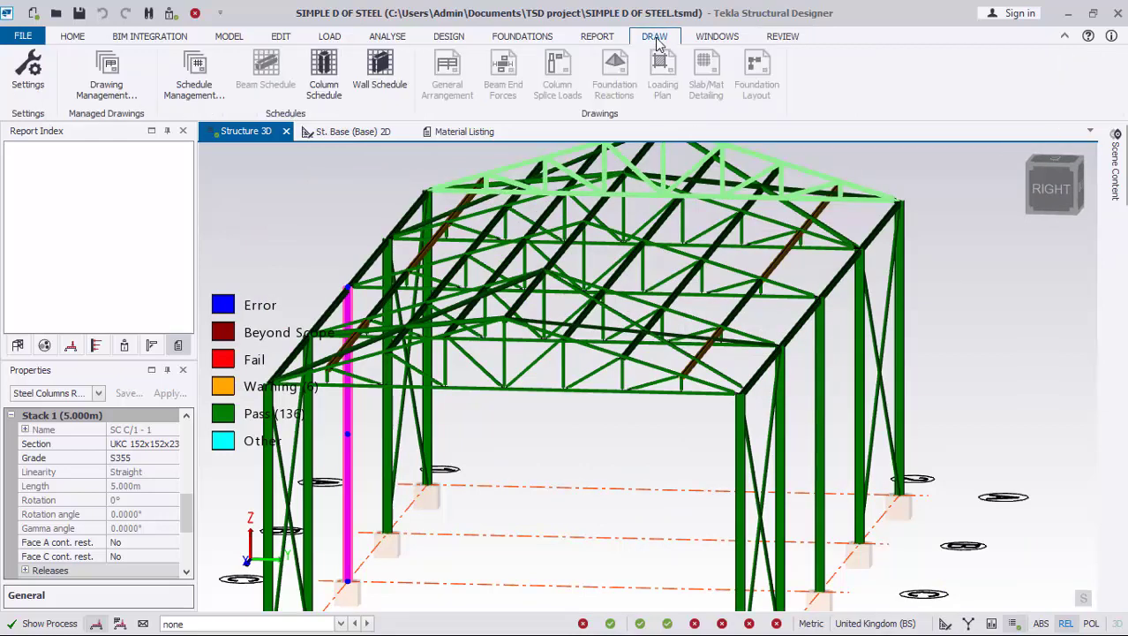
click(105, 71)
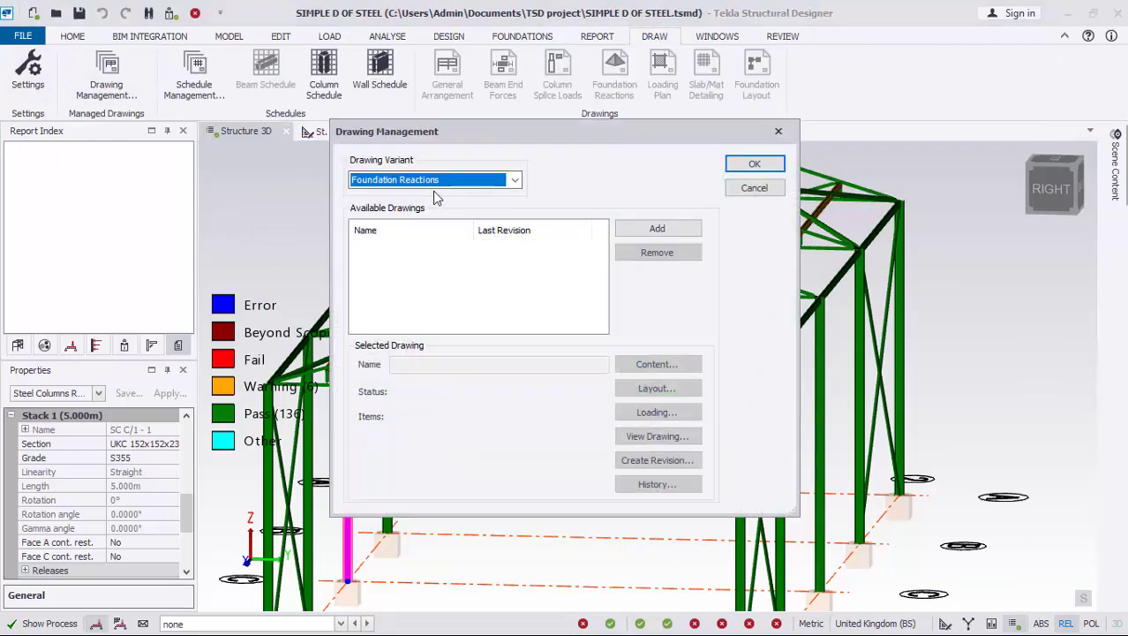
click(515, 180)
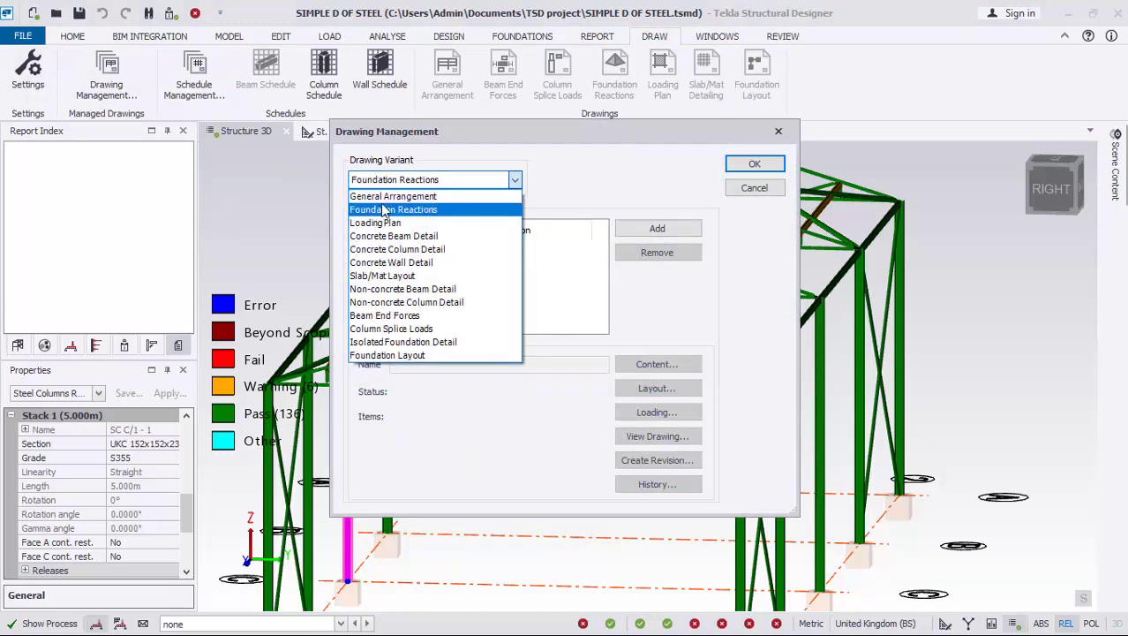
click(468, 188)
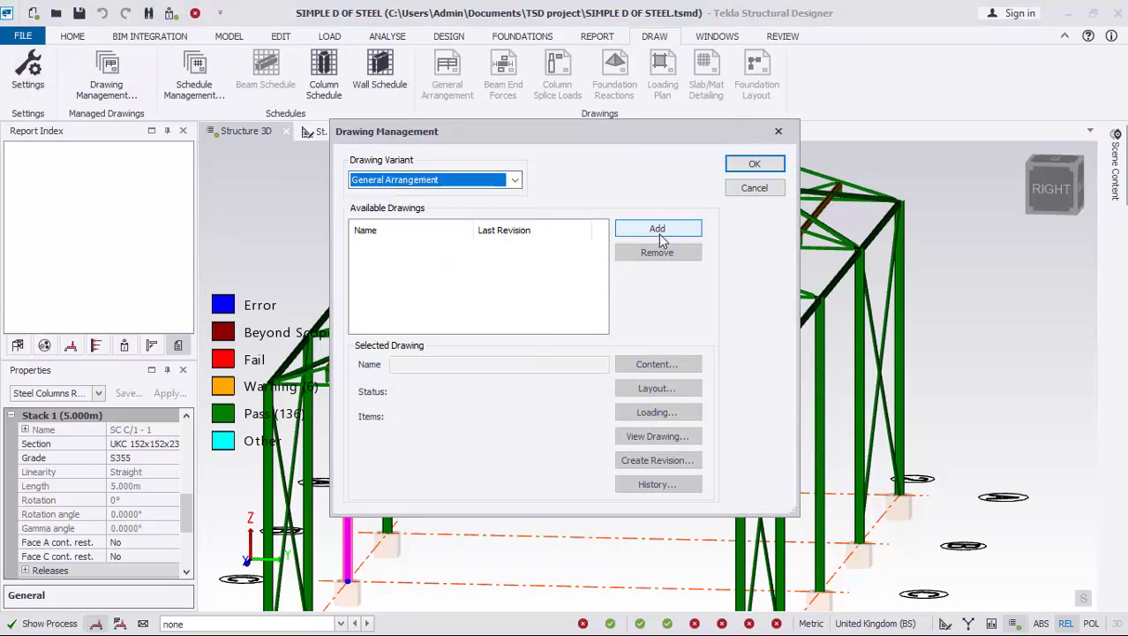
click(658, 229)
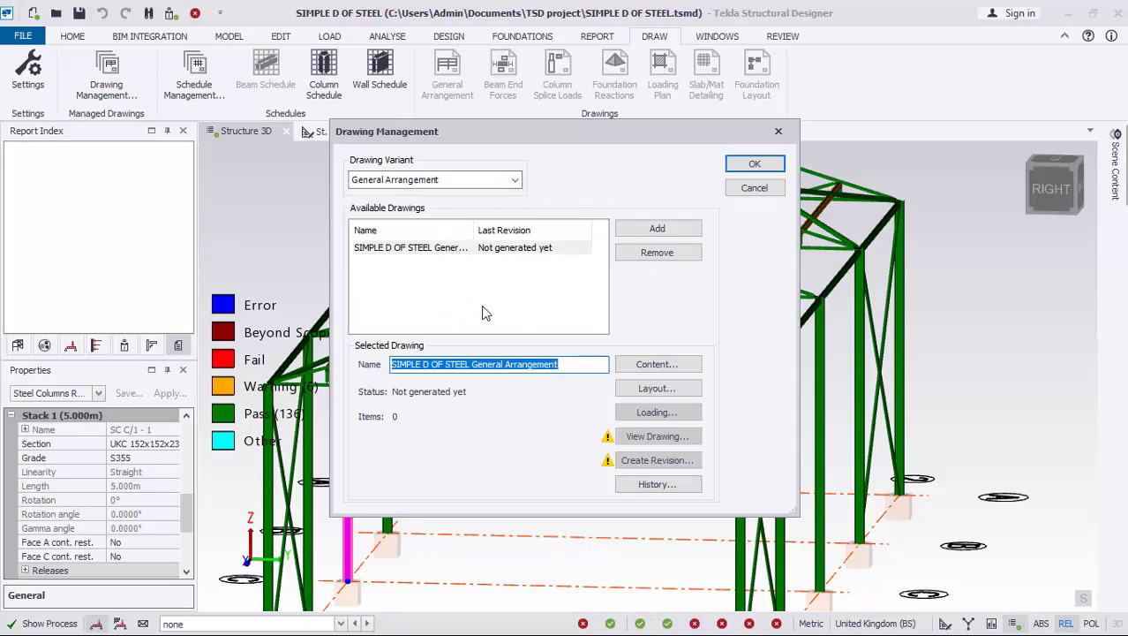
click(755, 187)
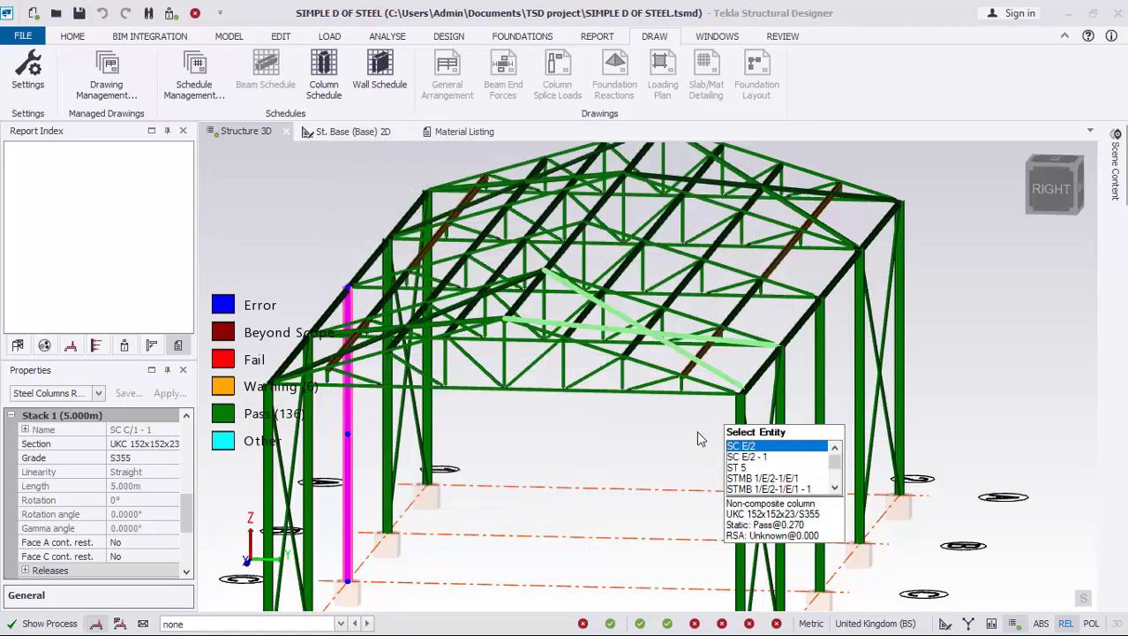
right_drag(397, 426, 743, 420)
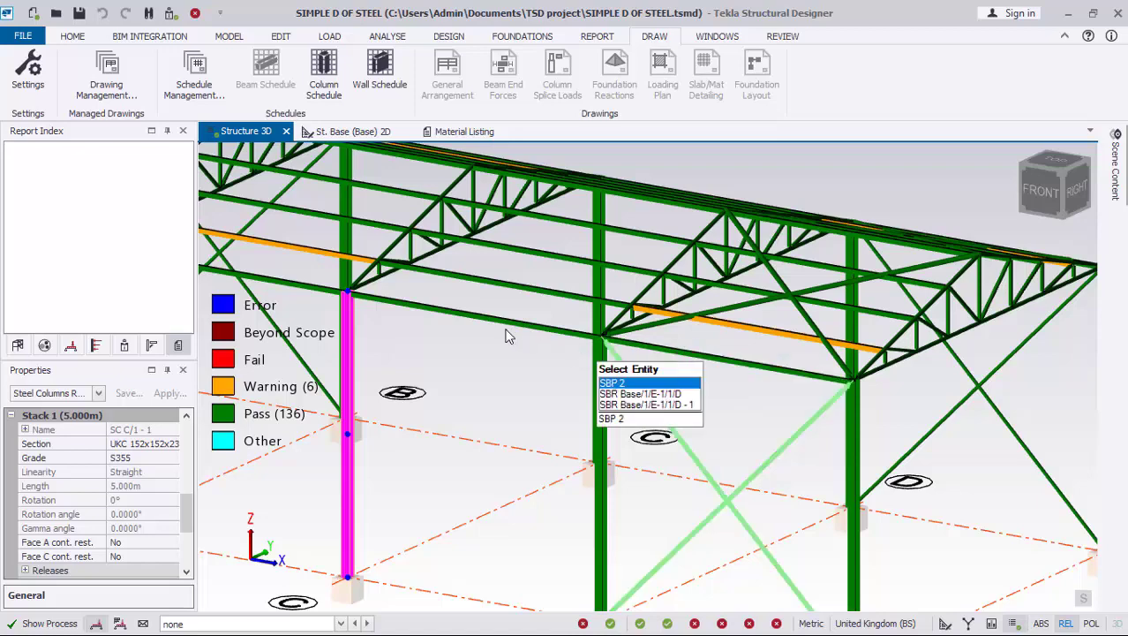
scroll(506, 336, down, 6)
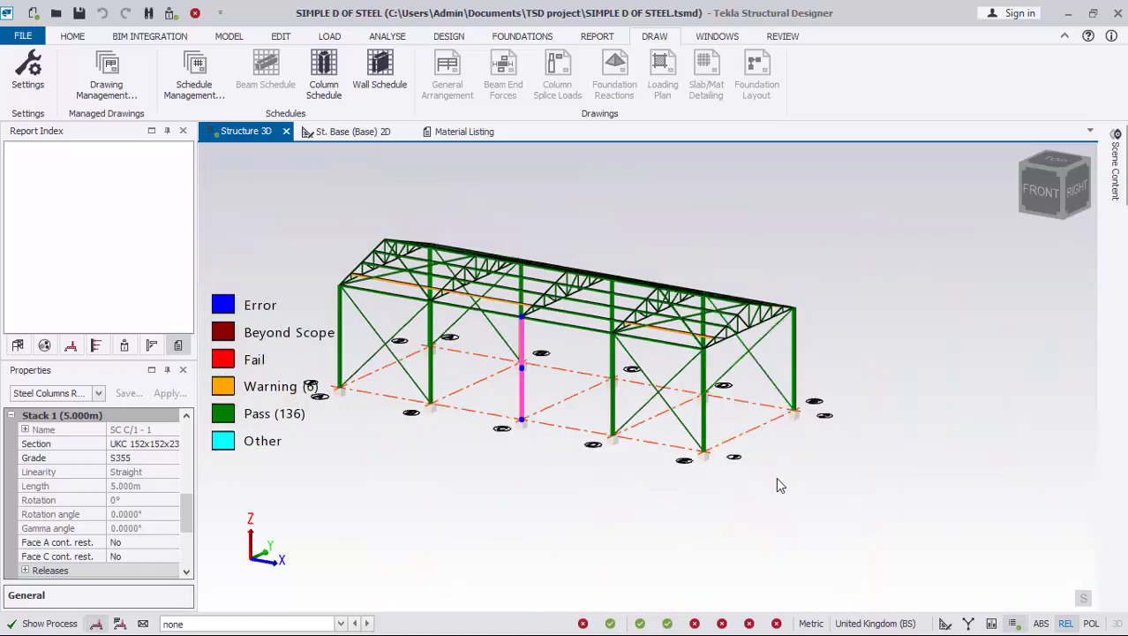
middle_drag(732, 443, 603, 455)
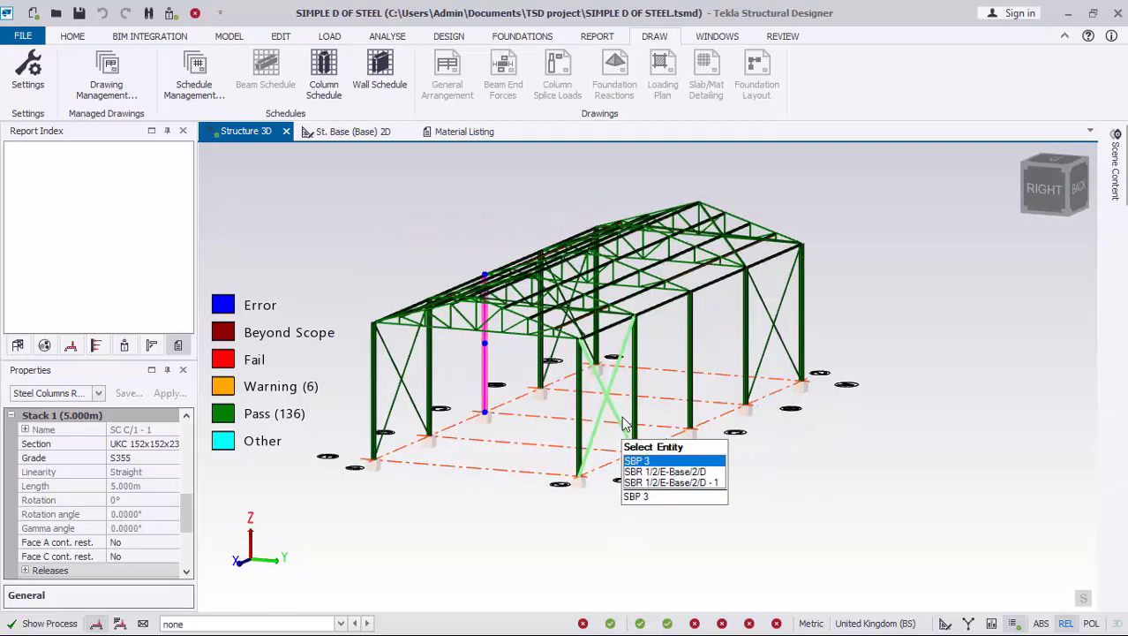
middle_drag(391, 401, 773, 545)
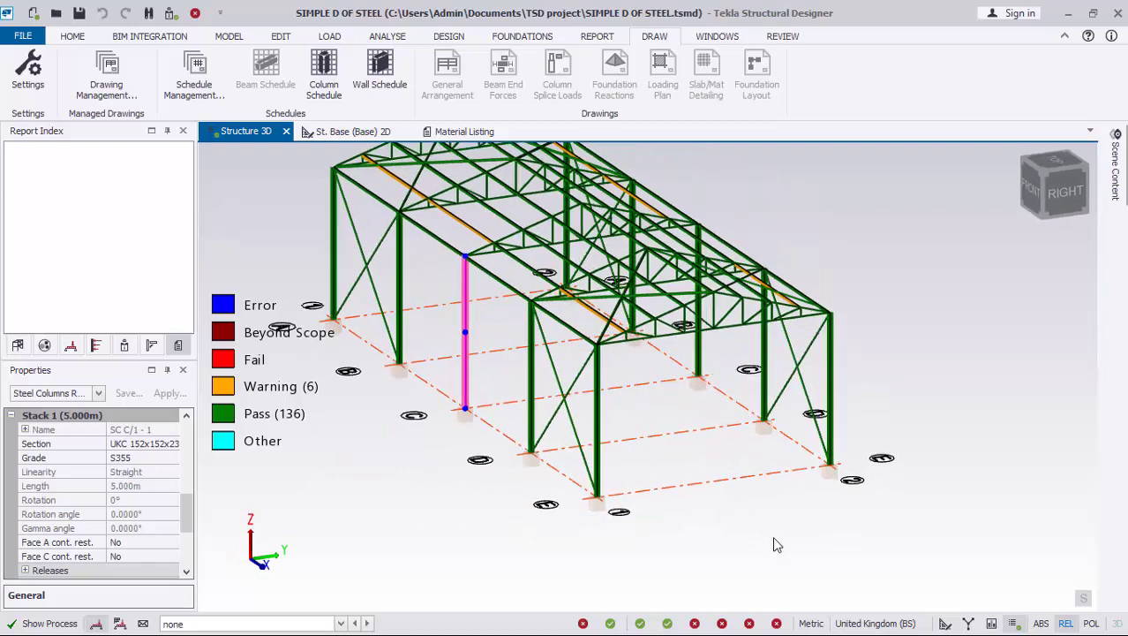